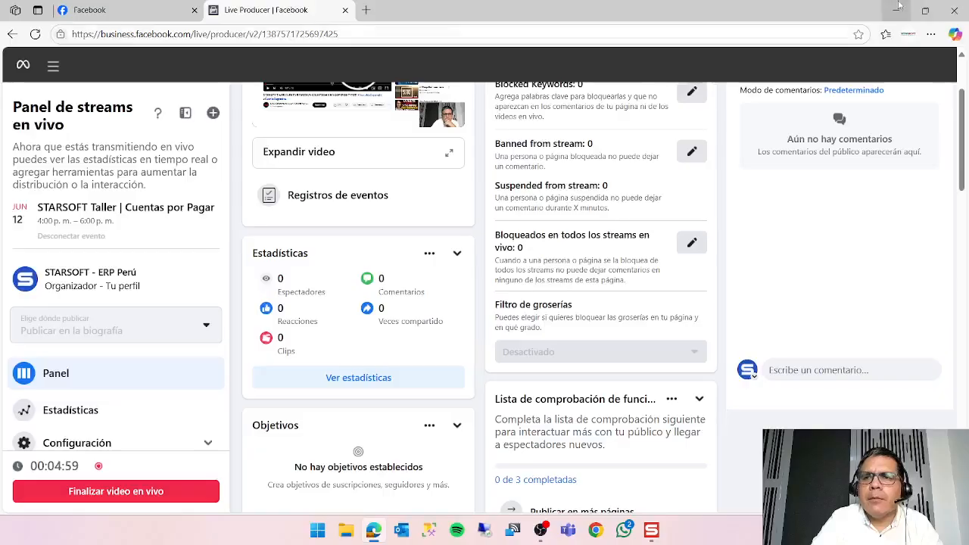
Minimize the Facebook live stream window and switch to the STARSOFT GE launcher.
left_click(895, 10)
left_click(895, 8)
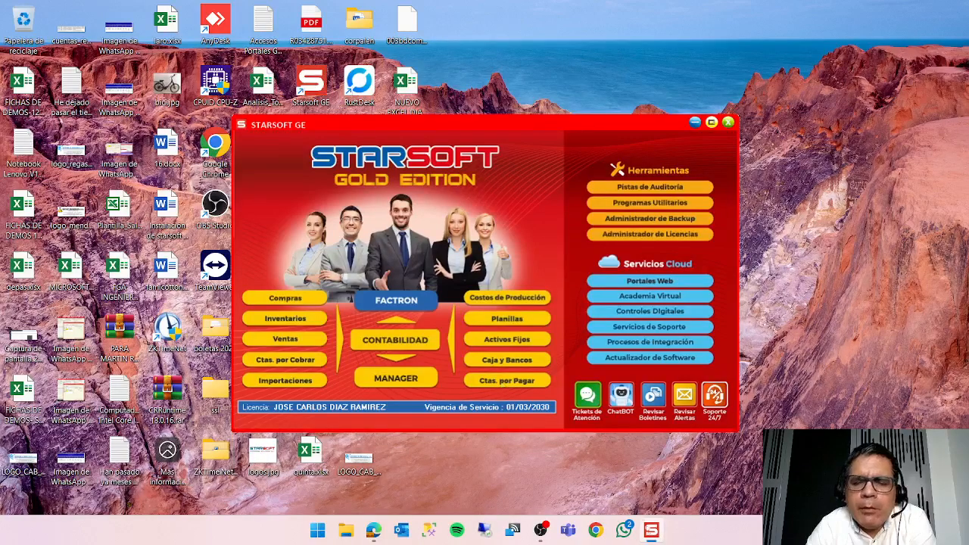
left_click(651, 531)
left_click(651, 532)
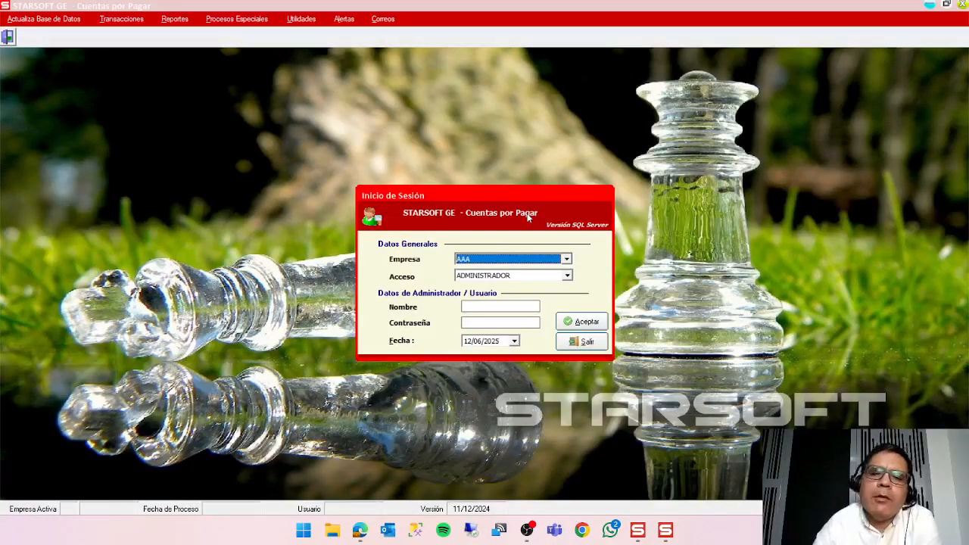
Log in to Cuentas por Pagar for company AAA with ADMINISTRADOR access, entering the administrator name and password.
left_click(527, 259)
left_click(528, 267)
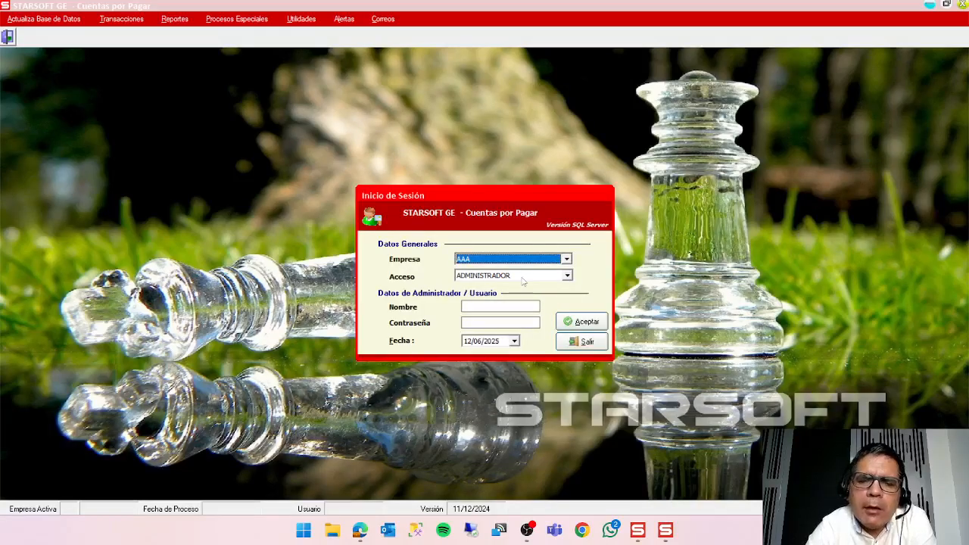
left_click(523, 277)
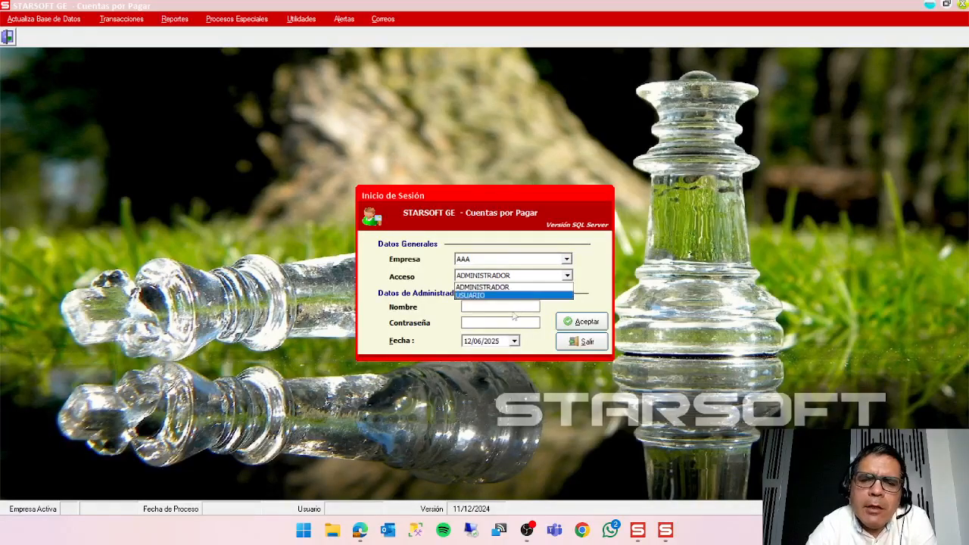
left_click(516, 306)
left_click(515, 307)
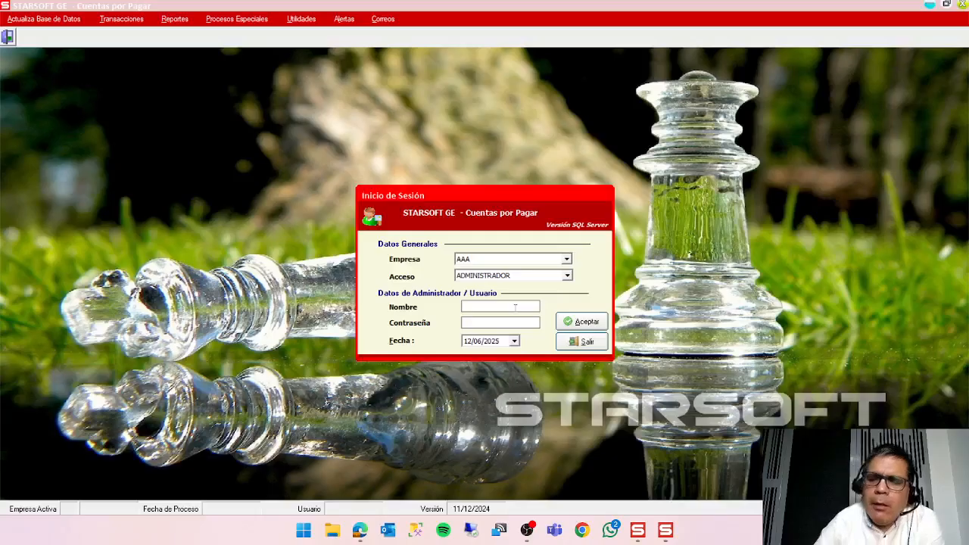
type("1")
key("Return")
key("Return")
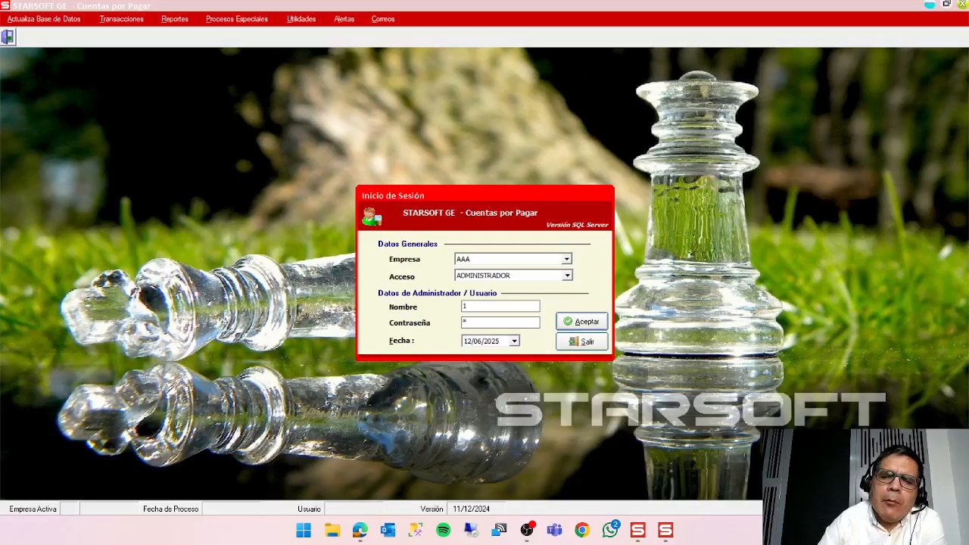
key("Return")
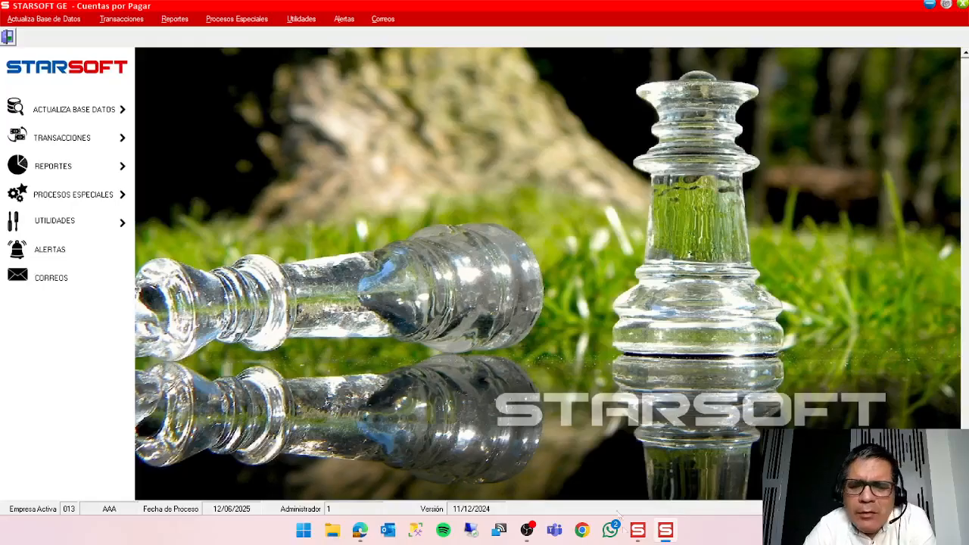
left_click(636, 537)
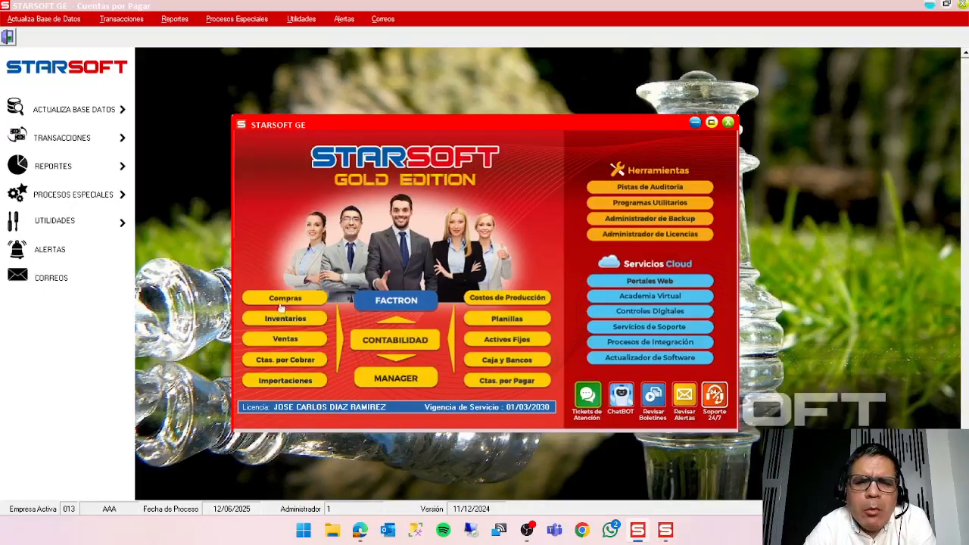
left_click(836, 197)
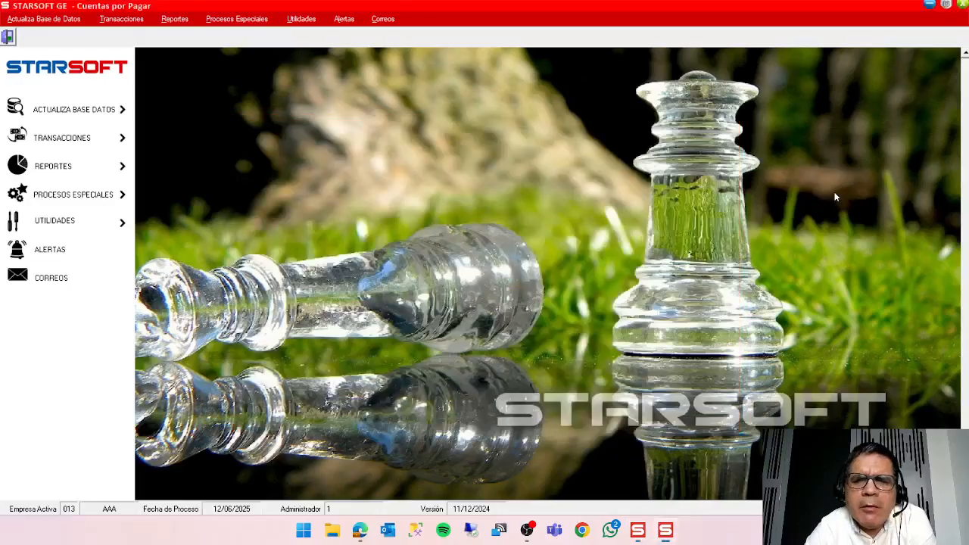
Start a new record in Registro de Documentos Iniciales.
left_click(235, 22)
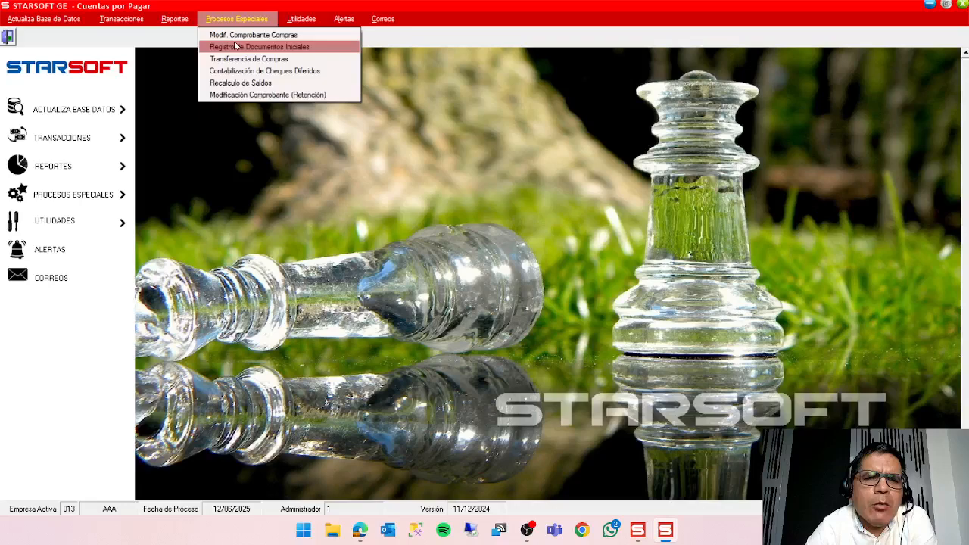
left_click(234, 45)
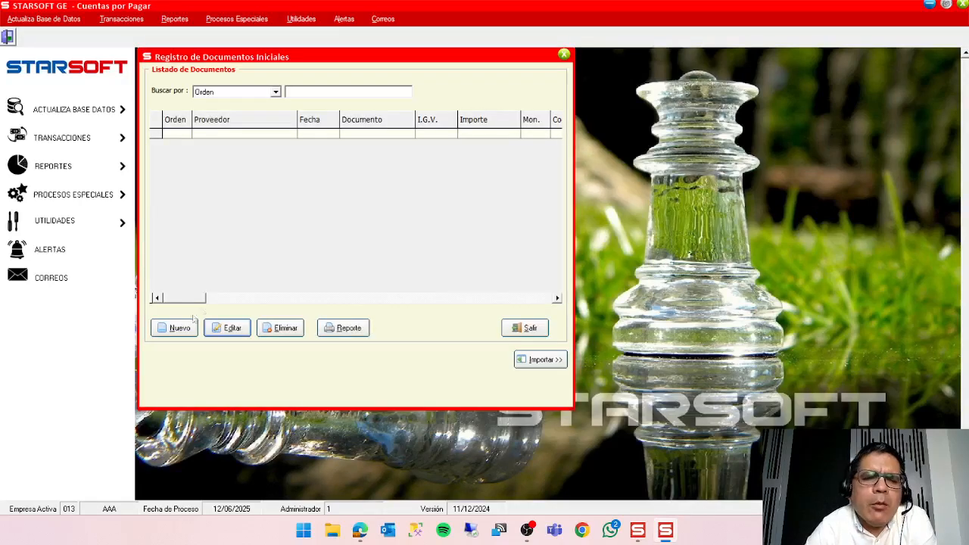
left_click(175, 329)
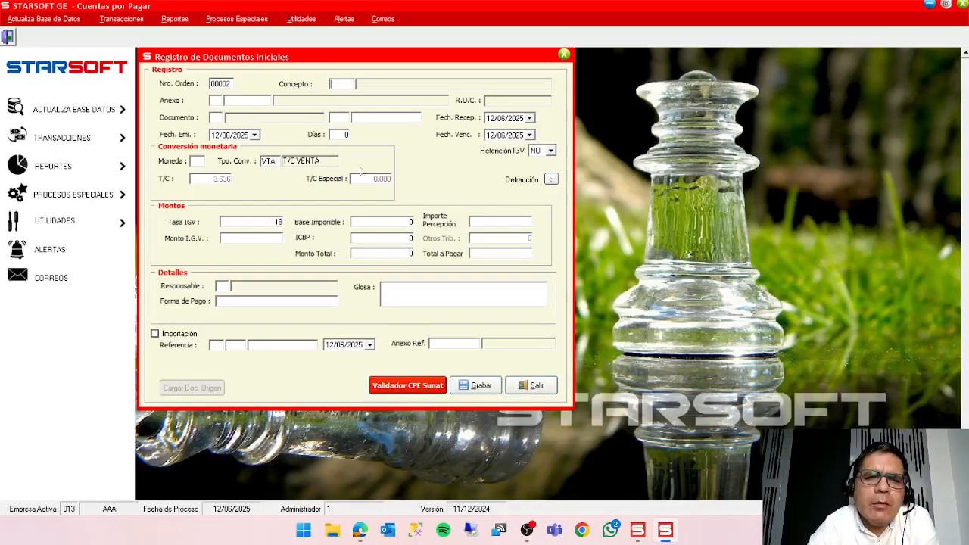
Set the concept to 0001 FACTURAS POR PAGAR MN and choose ATLAS COPCO PERU S.A.C. as the supplier.
double_click(344, 84)
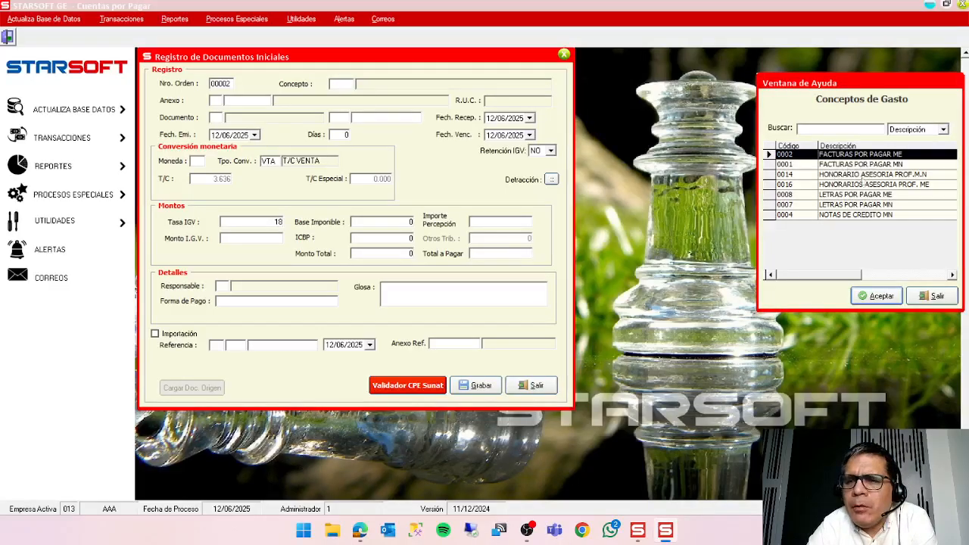
left_click(871, 163)
left_click(871, 299)
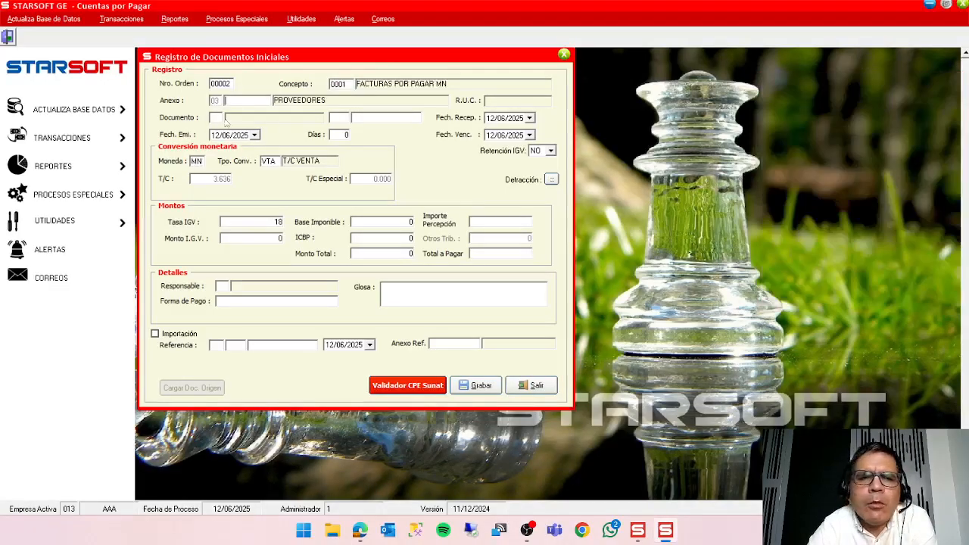
double_click(250, 100)
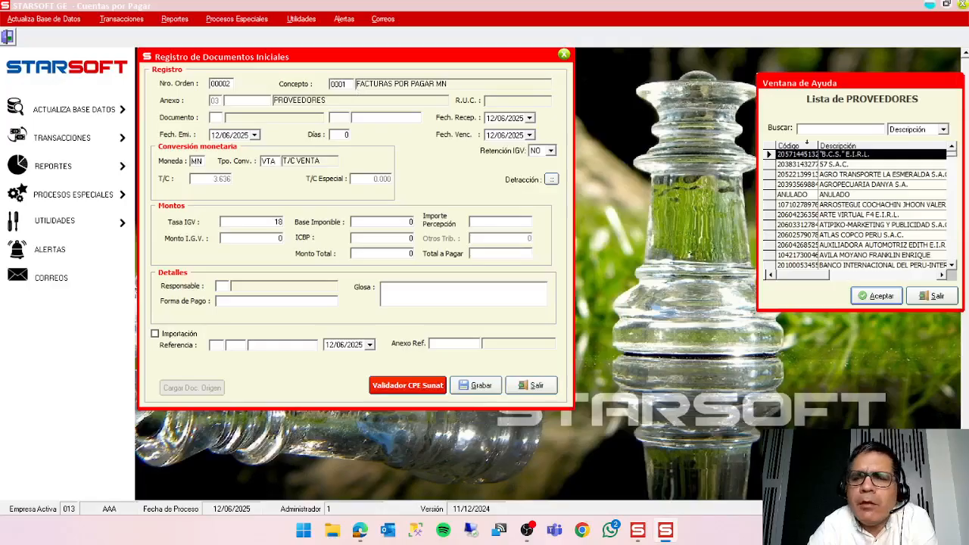
left_click(819, 236)
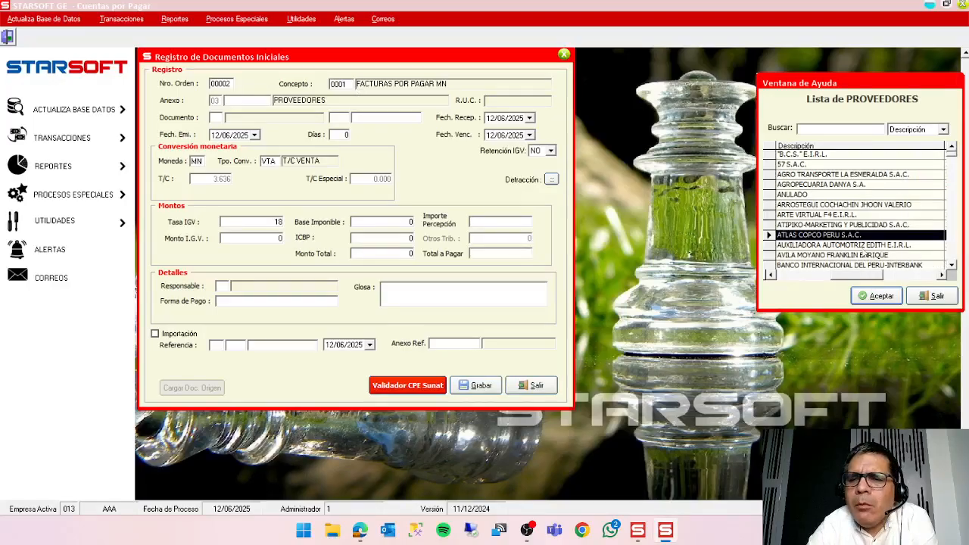
left_click(876, 296)
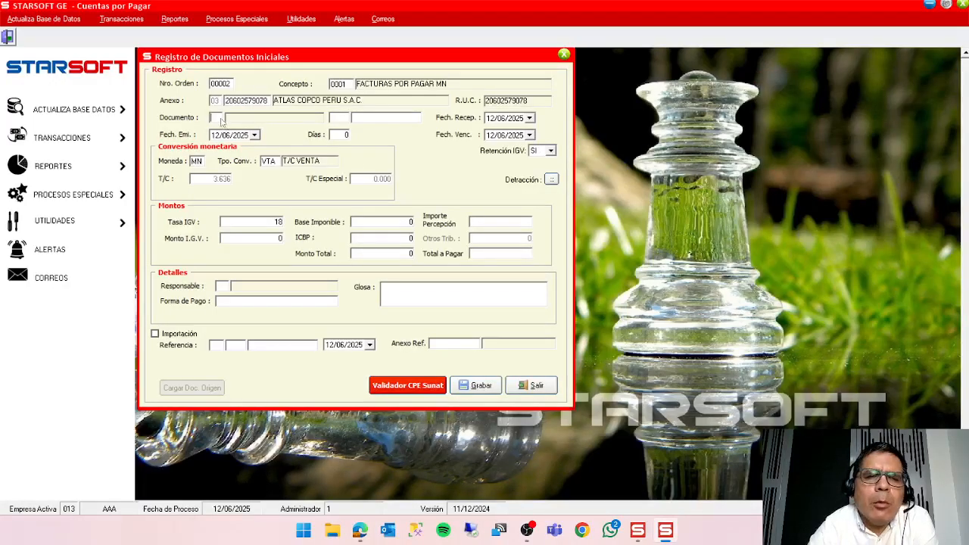
Enter the document as type FT, series F01, number 54543, keeping the default dates and currency.
type("FT")
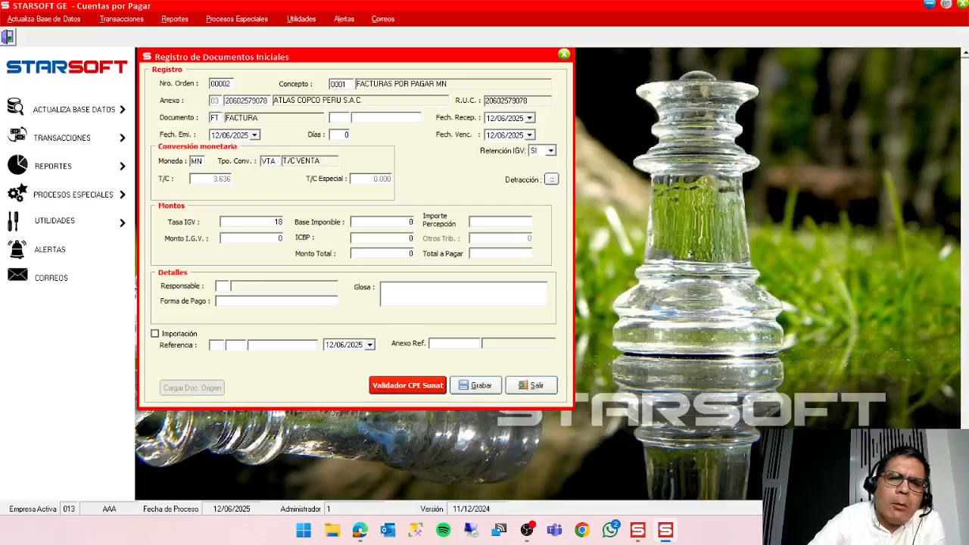
type("F01")
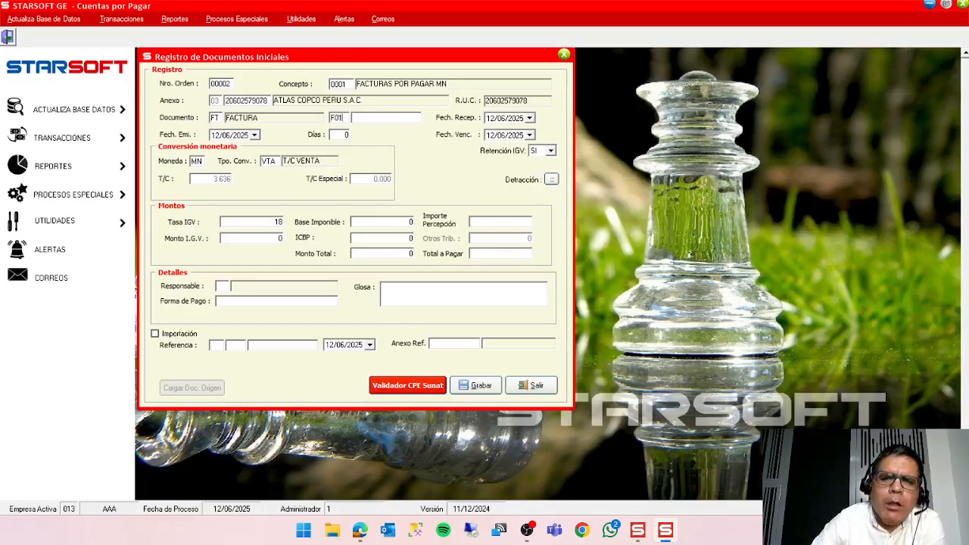
type("54543")
key("Return")
key("Return")
key("Return")
key("Return")
key("Return")
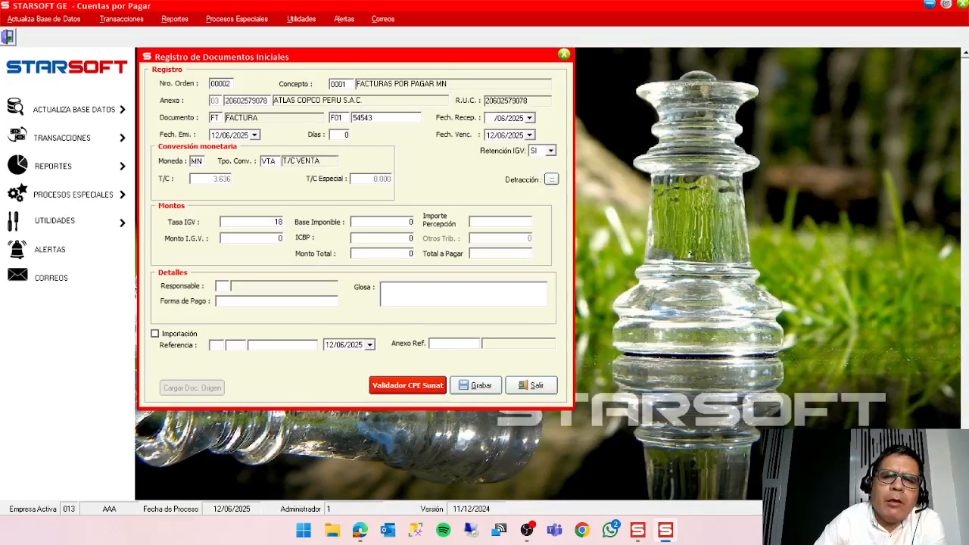
key("Return")
key("Return")
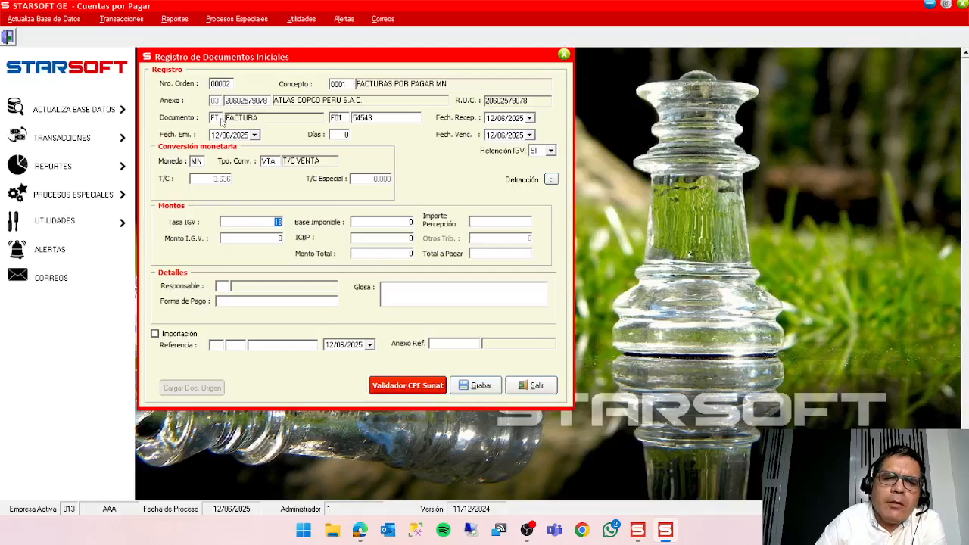
Keep the default IGV rate, set the Base Imponible to 100 and accept the valuation.
key("Return")
type("100")
key("Return")
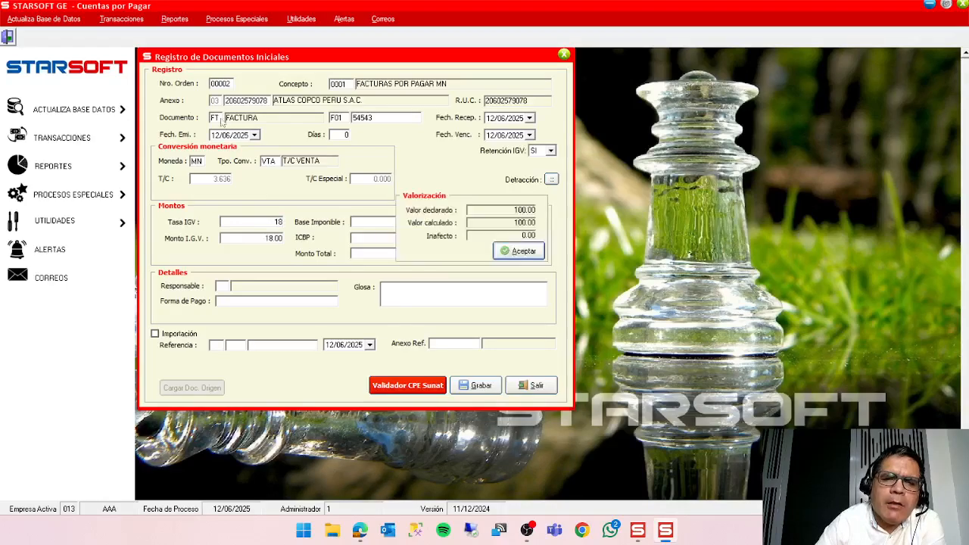
key("Return")
Set the Responsable to 01 and the Glosa to 4HJHJHJ, and save the initial document, closing its register.
key("Return")
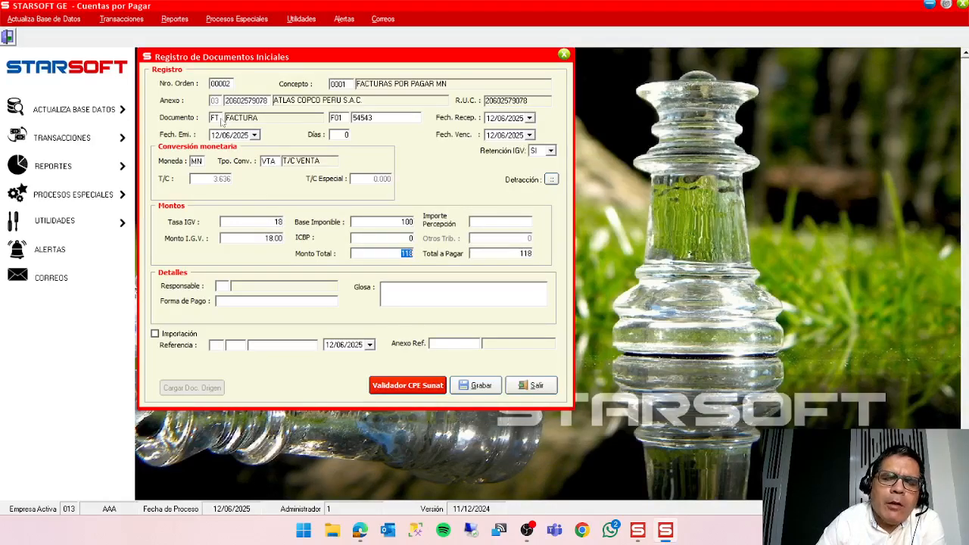
key("Return")
type("01")
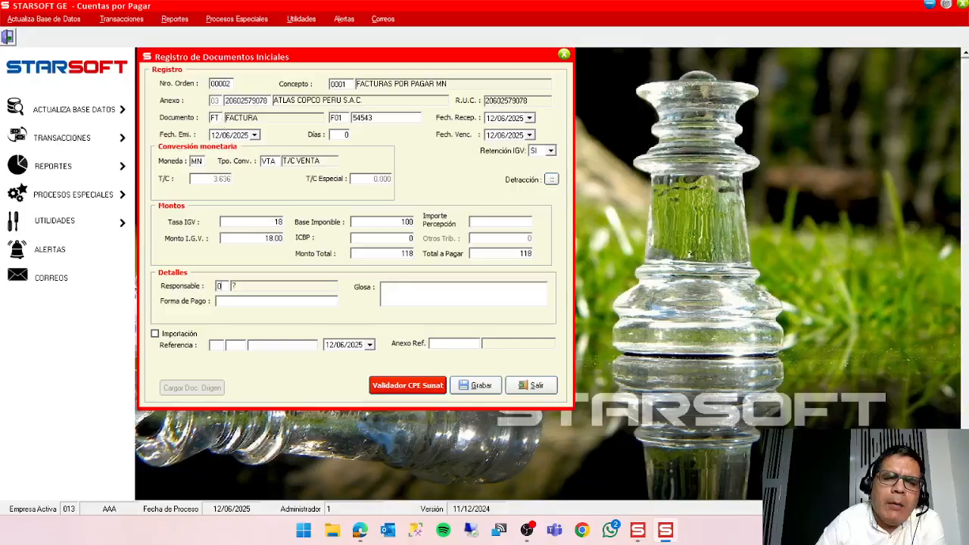
key("Return")
type("4")
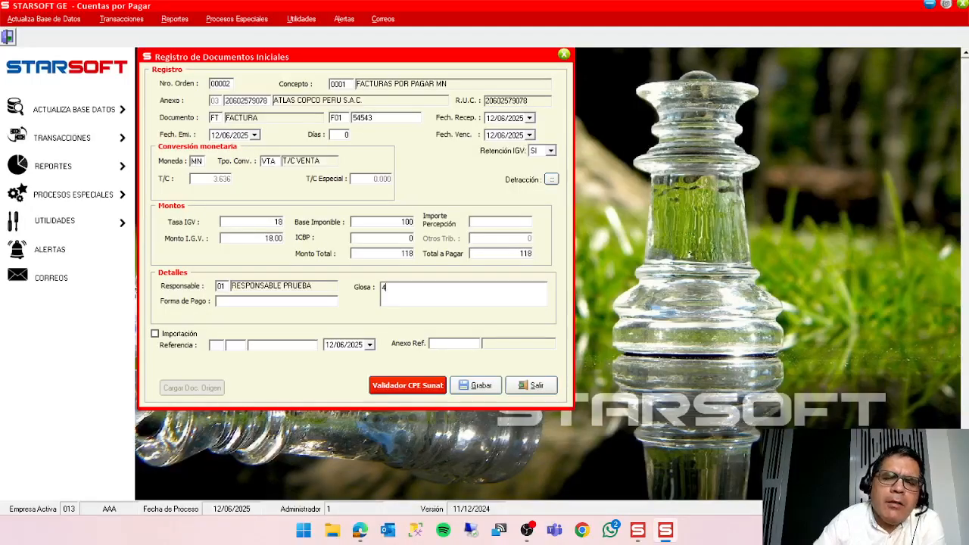
type("HJHJHJ")
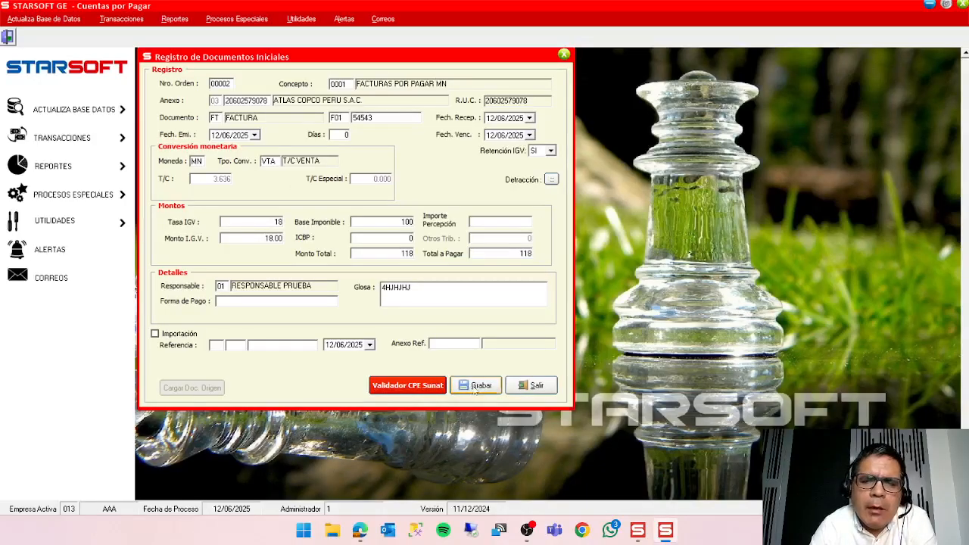
left_click(476, 388)
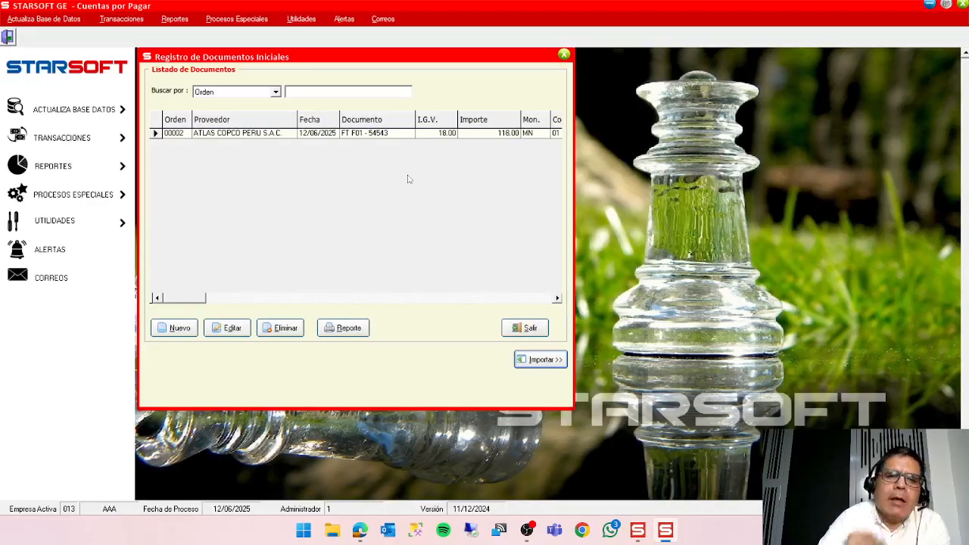
left_click(524, 329)
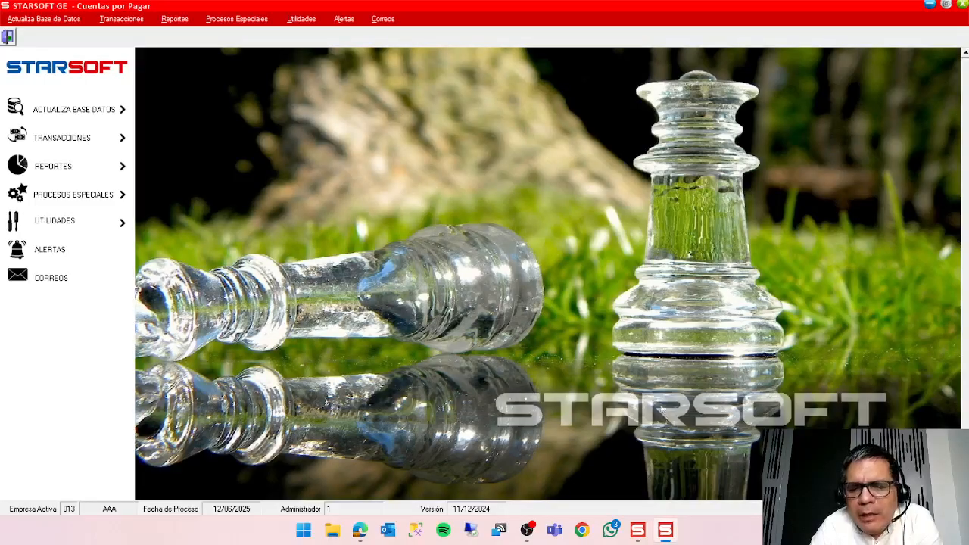
left_click(641, 532)
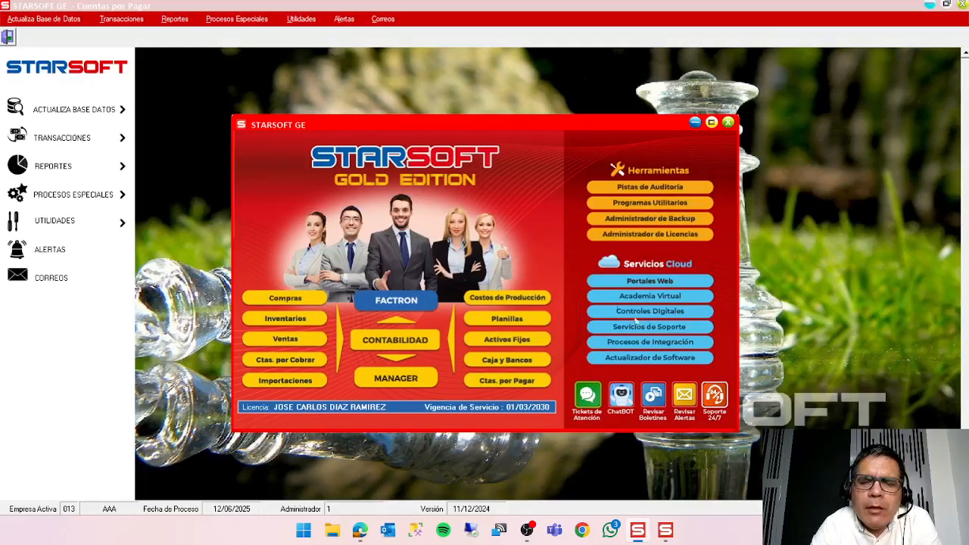
left_click(665, 532)
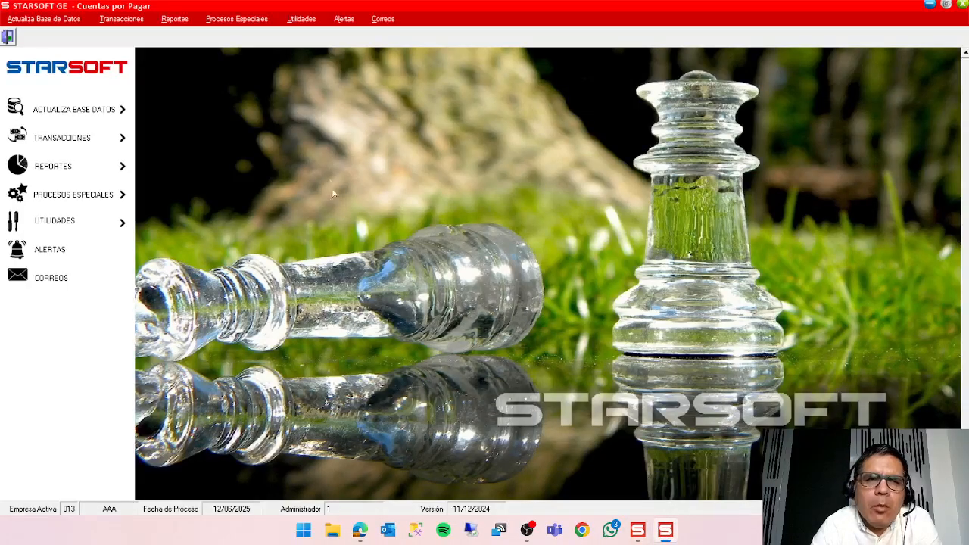
Open Registro de Documentos to view the list of documents payable.
left_click(122, 19)
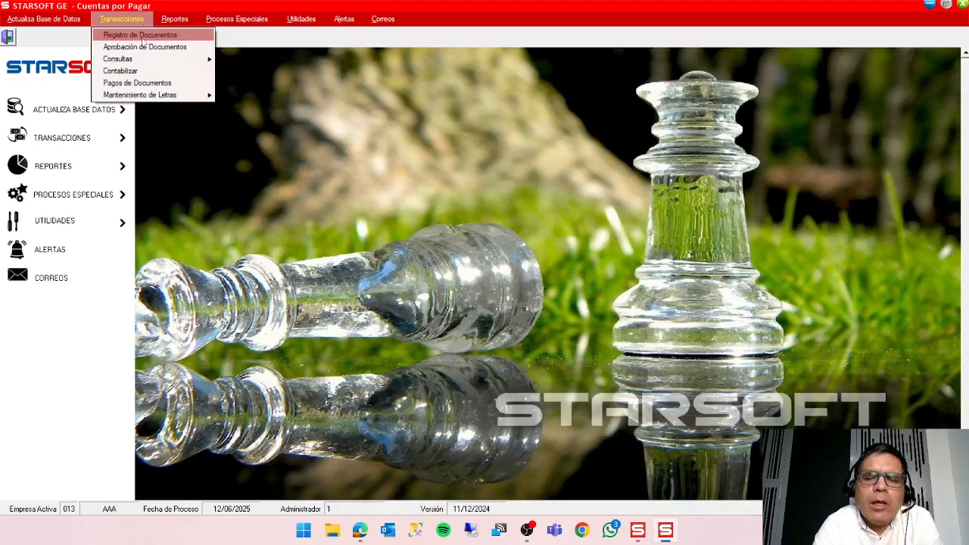
left_click(142, 38)
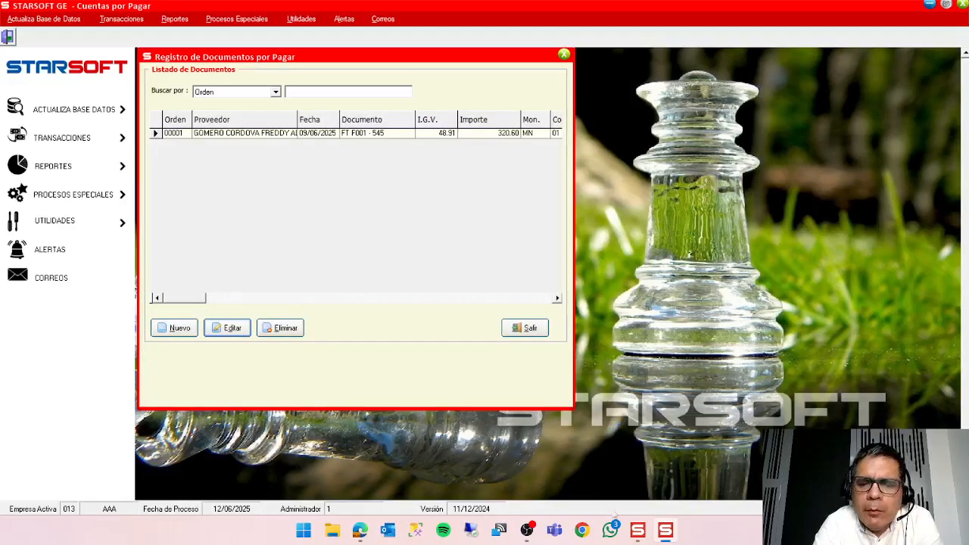
Switch to the STARSOFT GE launcher and open the Compras module.
left_click(639, 529)
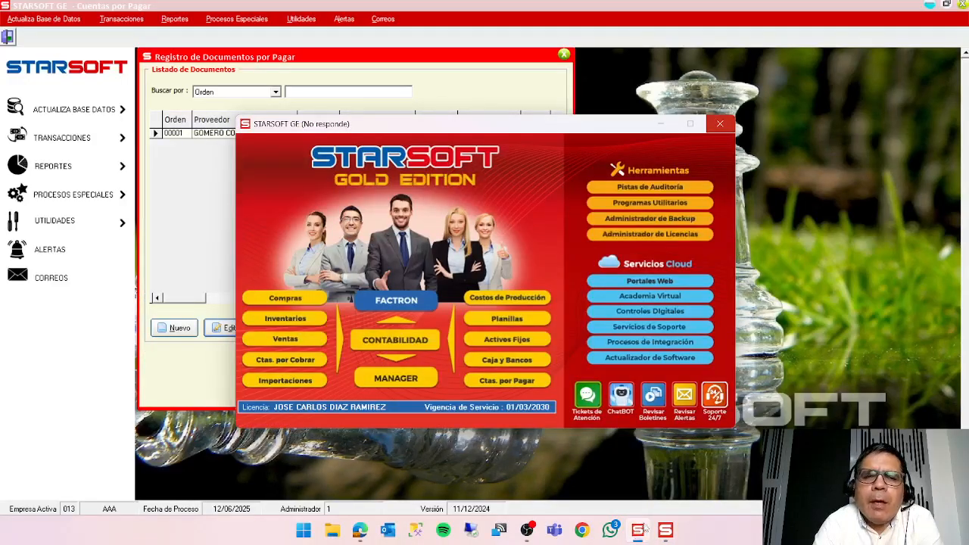
left_click(640, 529)
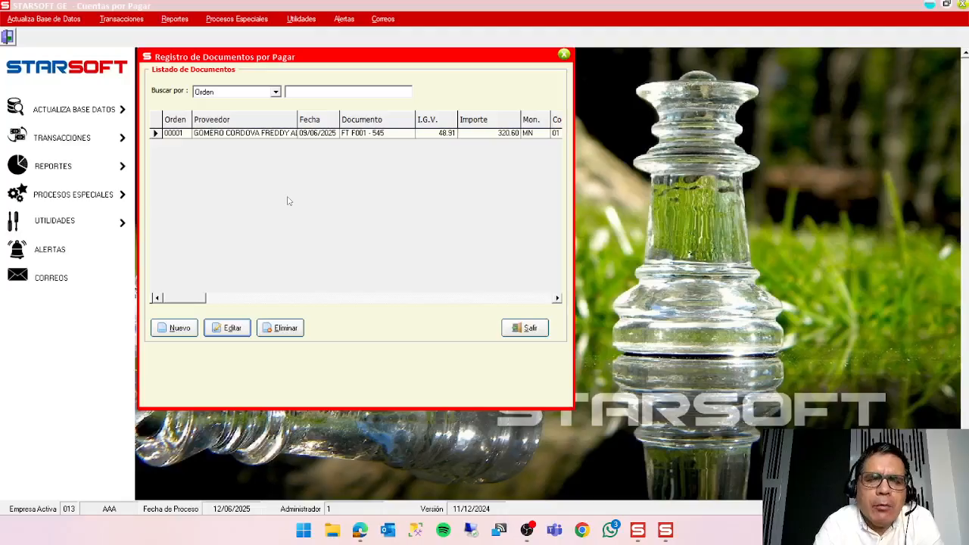
left_click(646, 534)
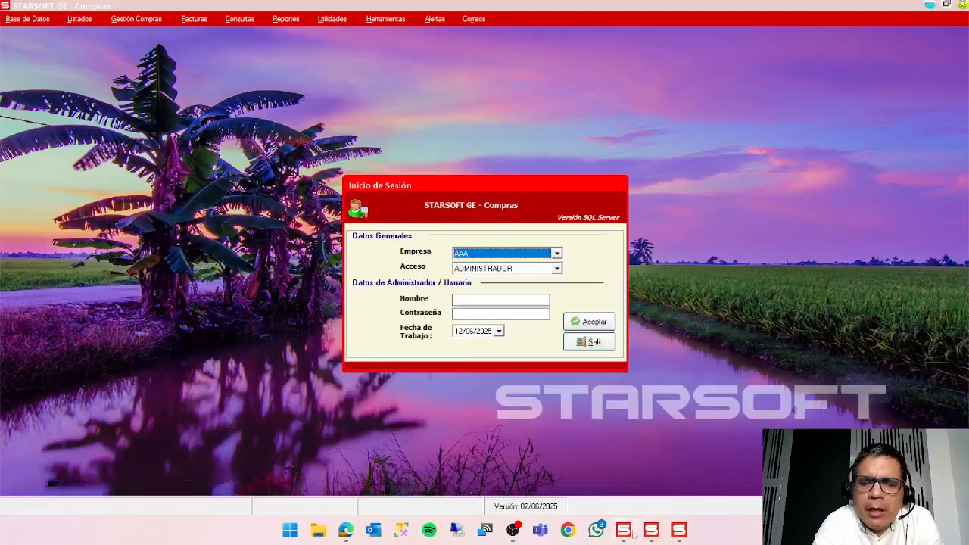
Minimize the STARSOFT GE launcher and sign in to Compras for company AAA with ADMINISTRADOR access, entering the user name and password.
left_click(632, 533)
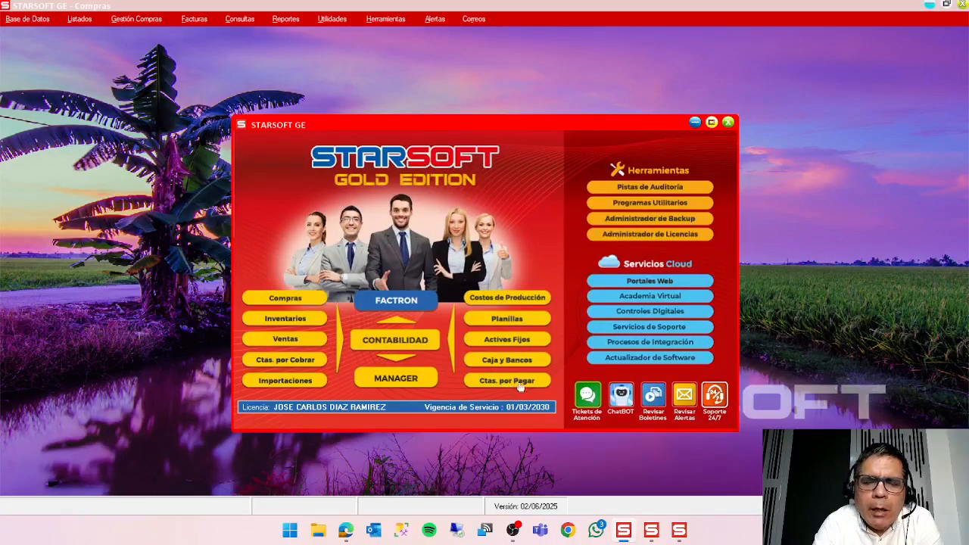
left_click(695, 122)
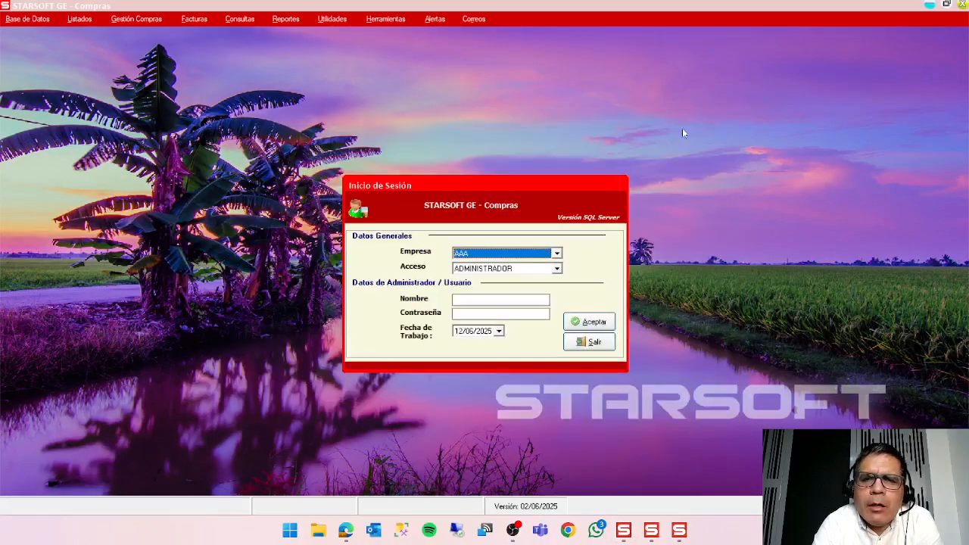
left_click(513, 301)
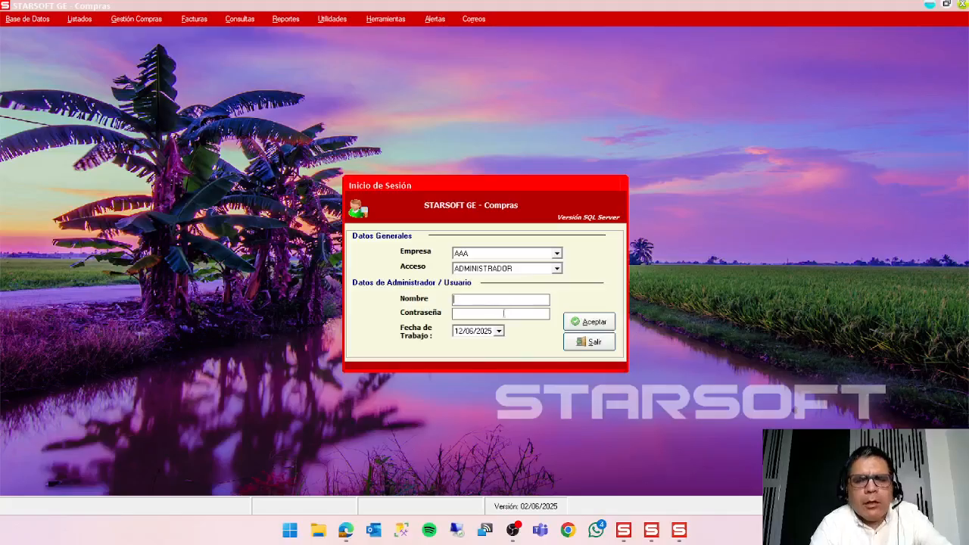
type("1")
left_click(506, 314)
type("1")
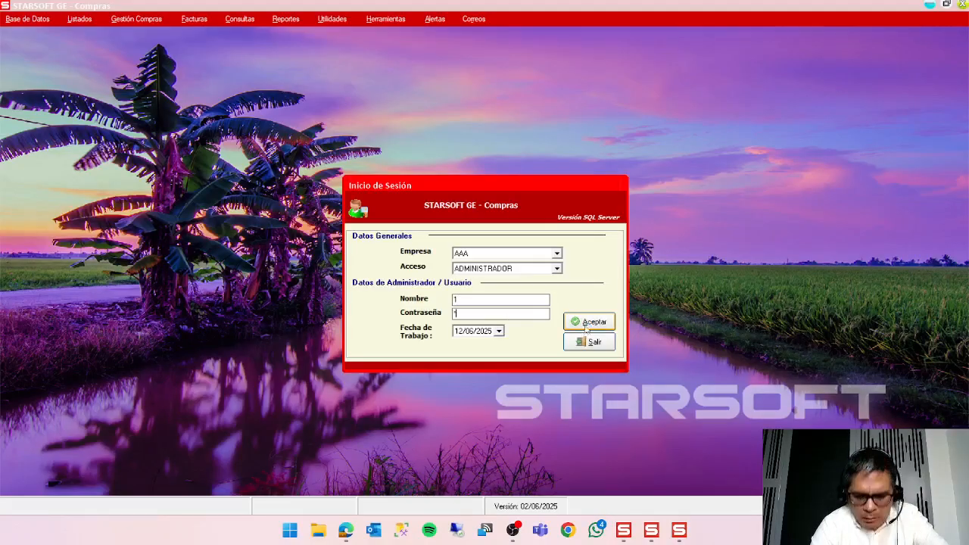
left_click(595, 319)
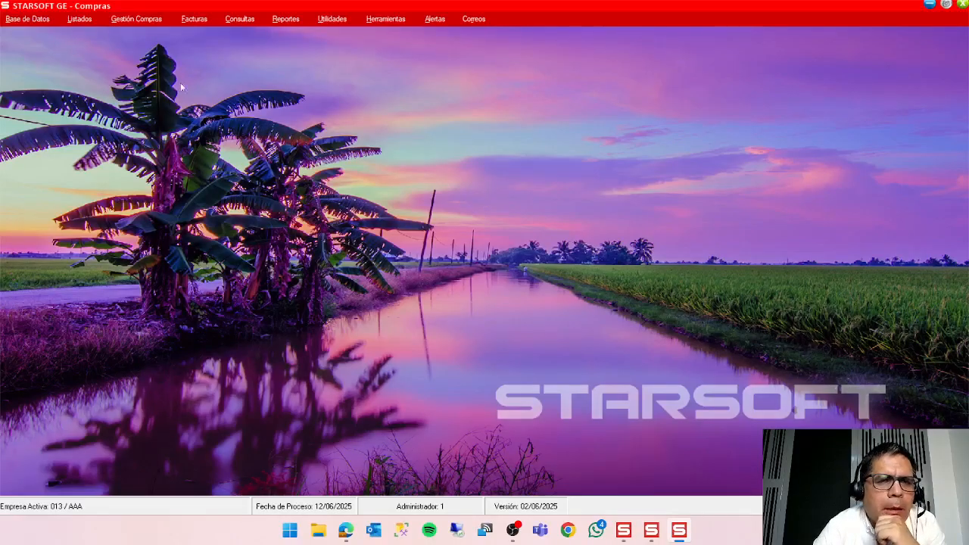
Try to open Registro de Documentos for invoices in Compras and dismiss the system notice.
left_click(190, 19)
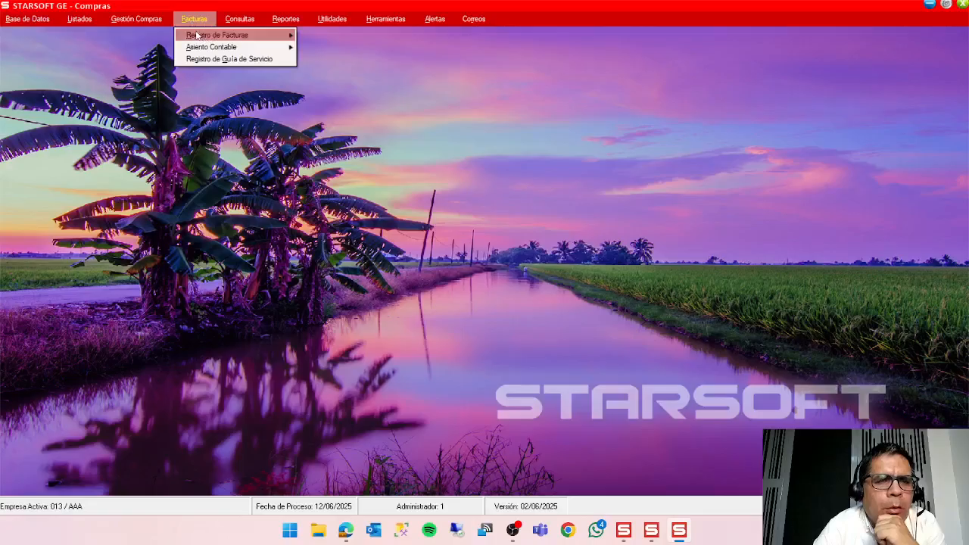
mouse_move(197, 35)
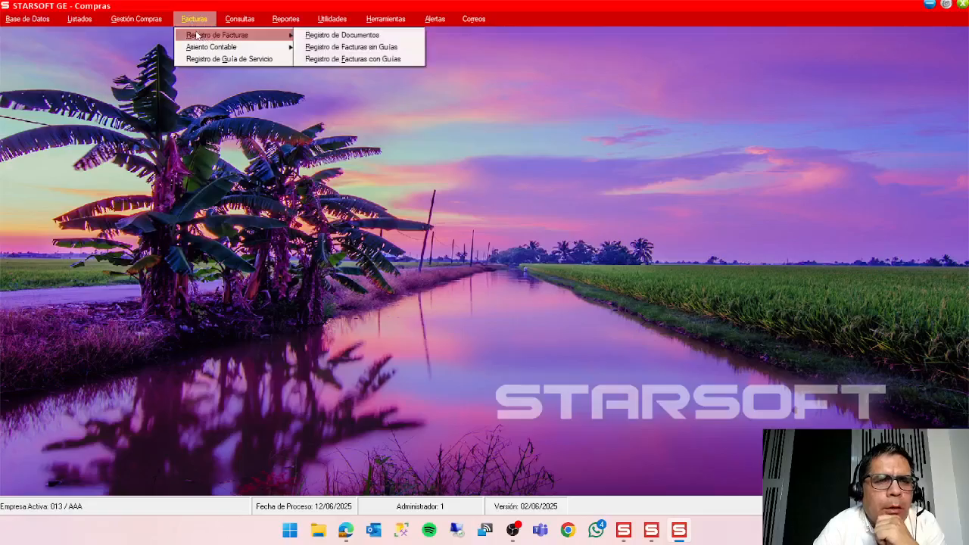
left_click(358, 36)
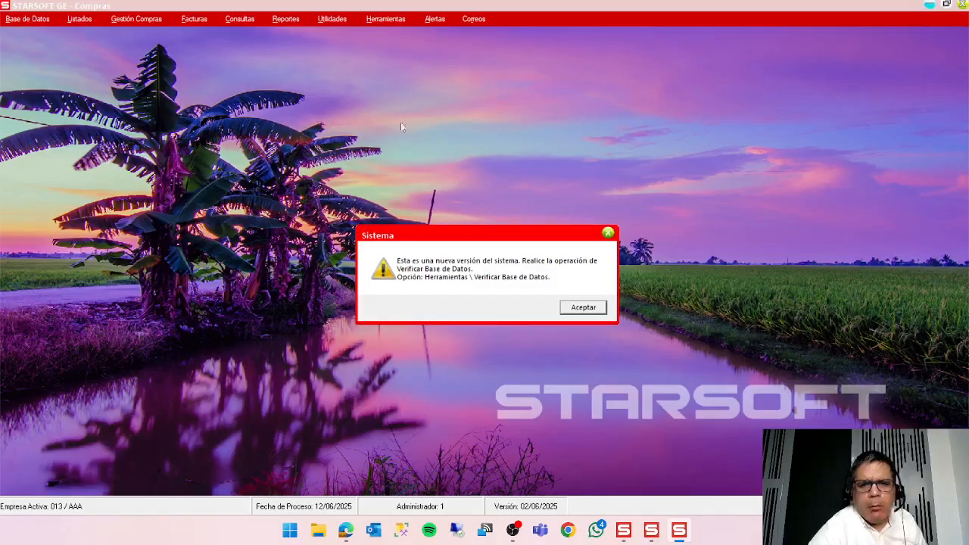
left_click(577, 307)
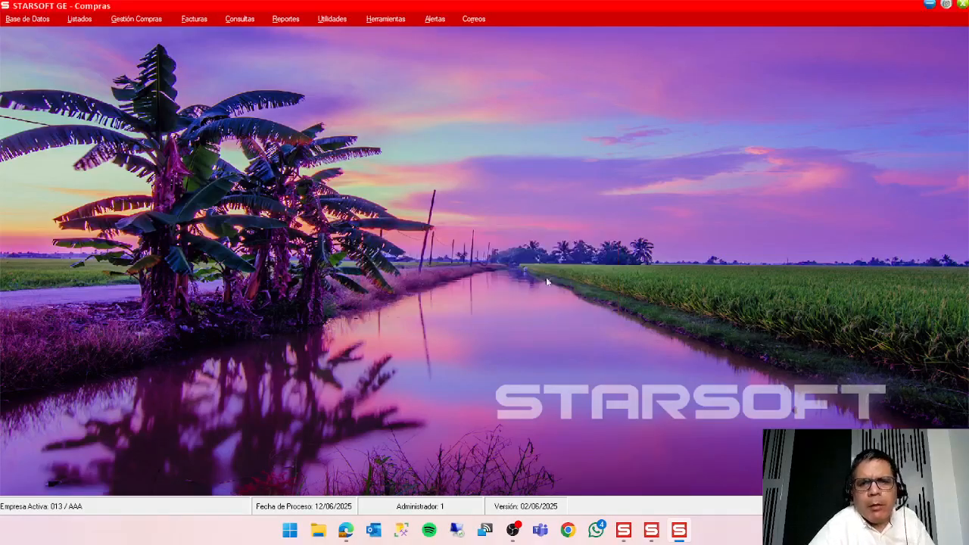
Run the Compras database update with Portal para Requisiciones de C/S left unselected.
left_click(385, 21)
left_click(389, 34)
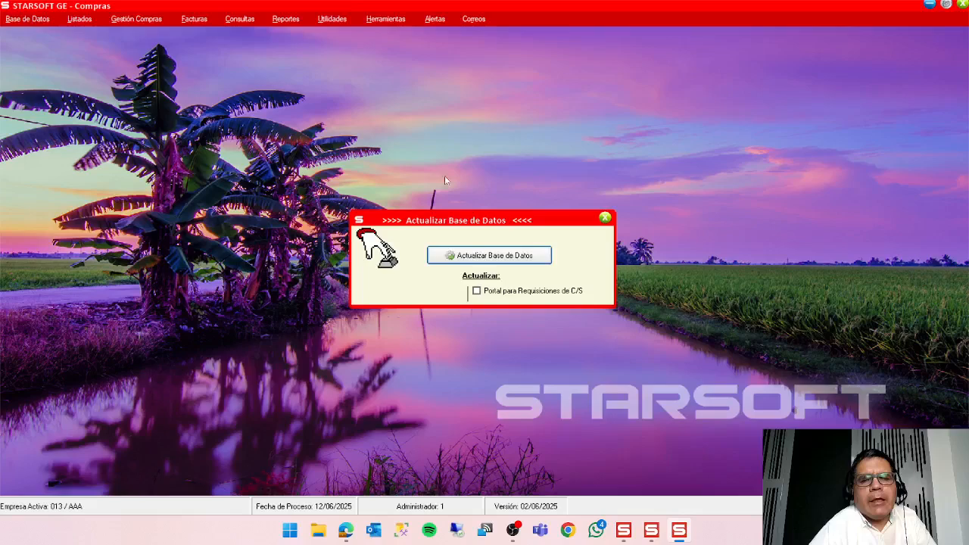
left_click(488, 256)
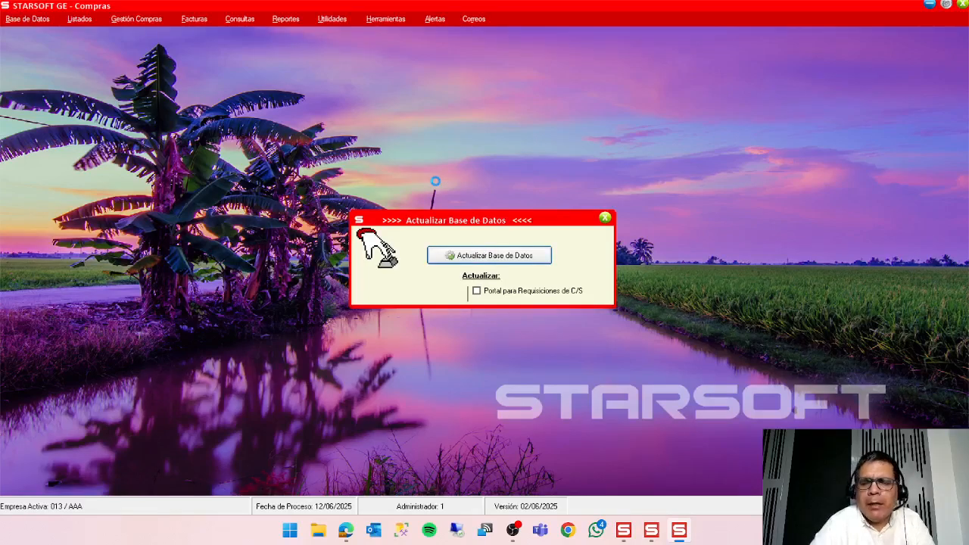
left_click(535, 306)
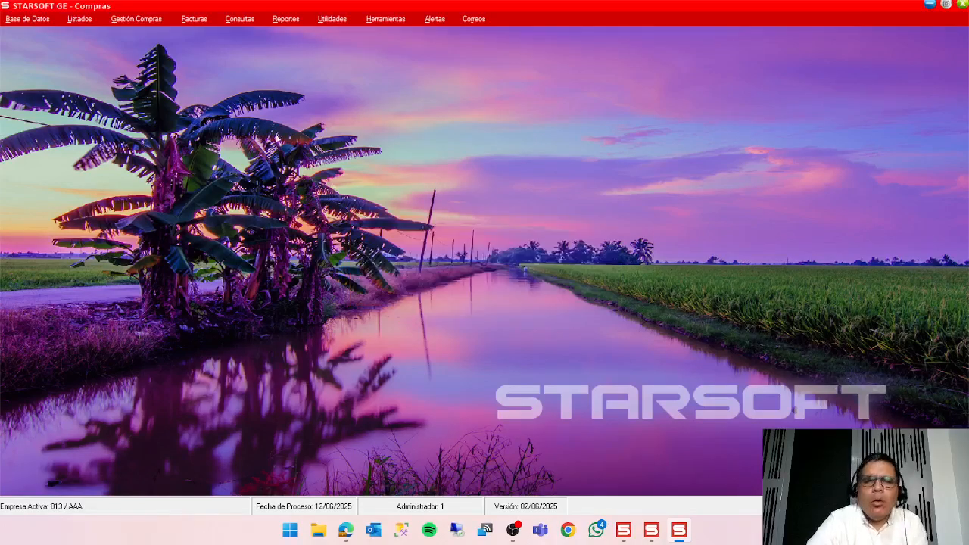
Open Registro de Documentos in Compras, inspect a blank new document form, and close both without saving.
left_click(194, 19)
mouse_move(216, 35)
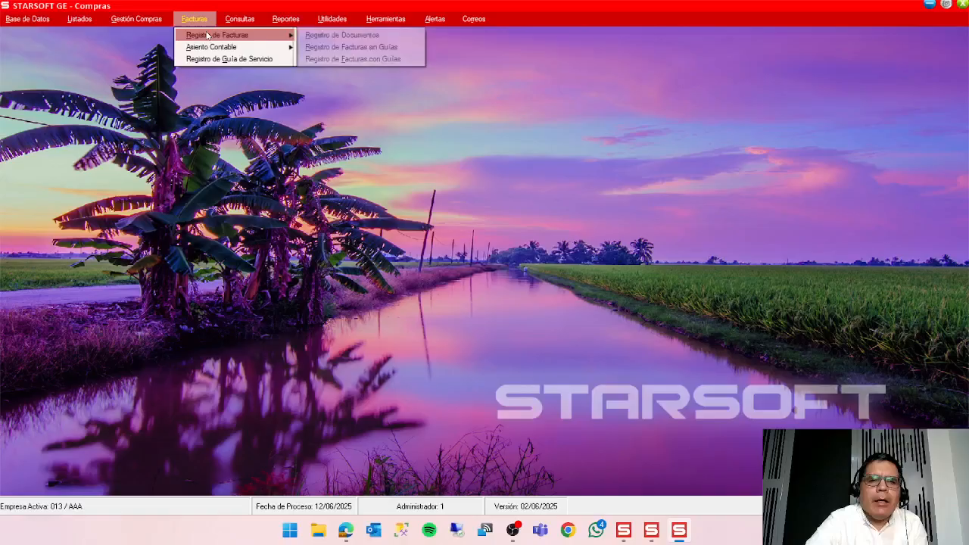
left_click(317, 38)
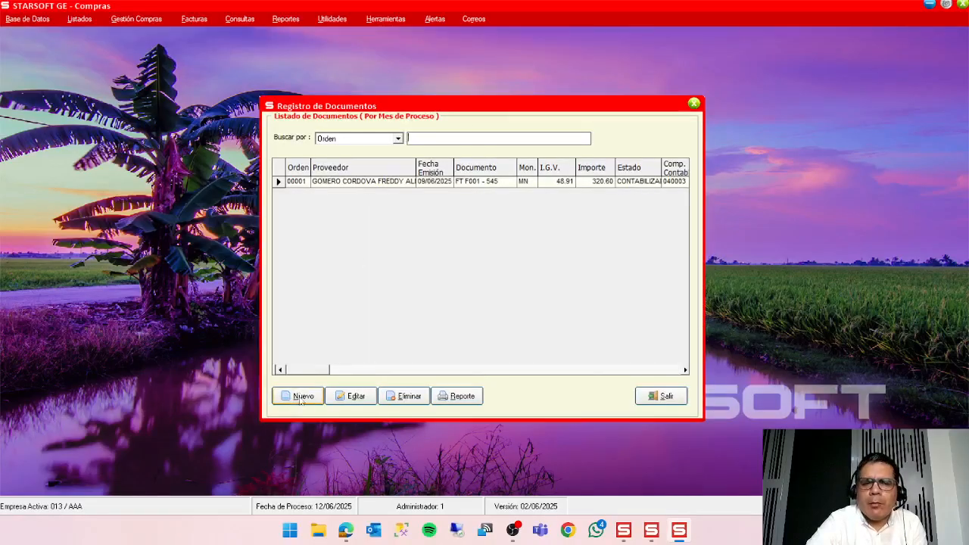
left_click(300, 398)
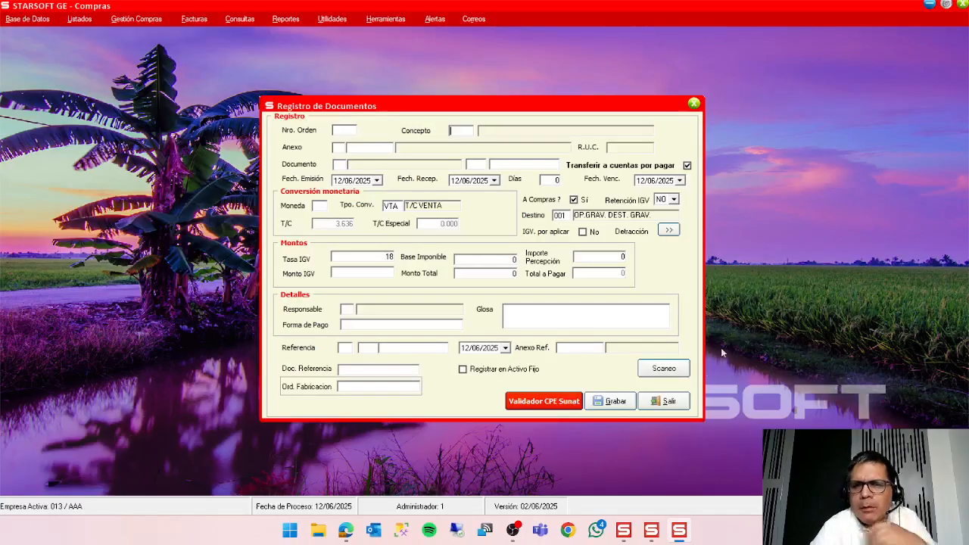
left_click(669, 402)
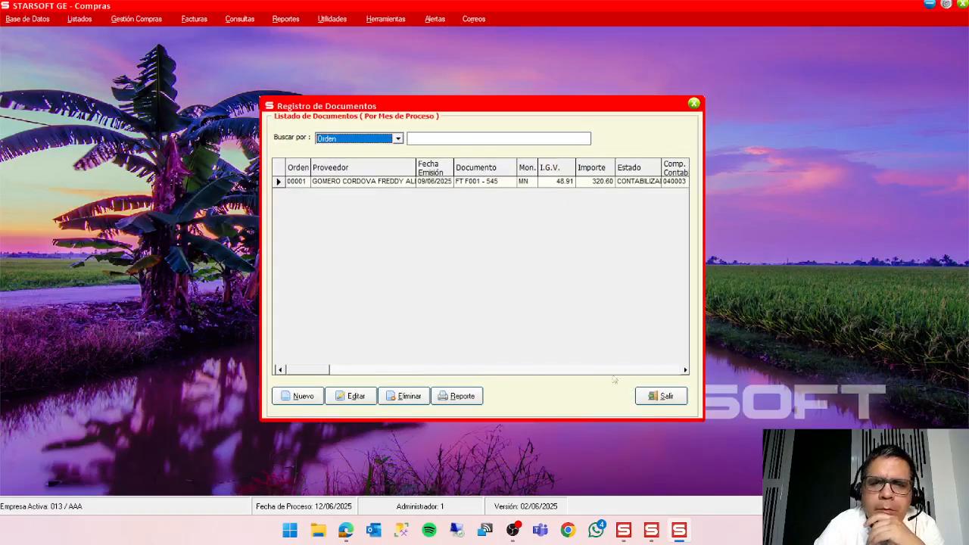
left_click(660, 398)
Switch to Cuentas por Pagar and generate the Documentos pendientes por Pagar report for all suppliers and due dates.
left_click(651, 530)
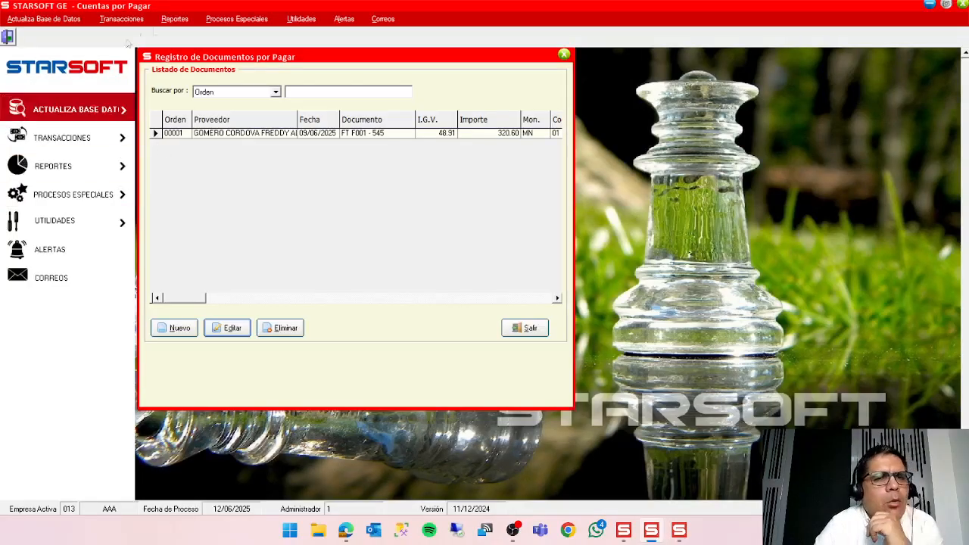
left_click(182, 23)
mouse_move(194, 37)
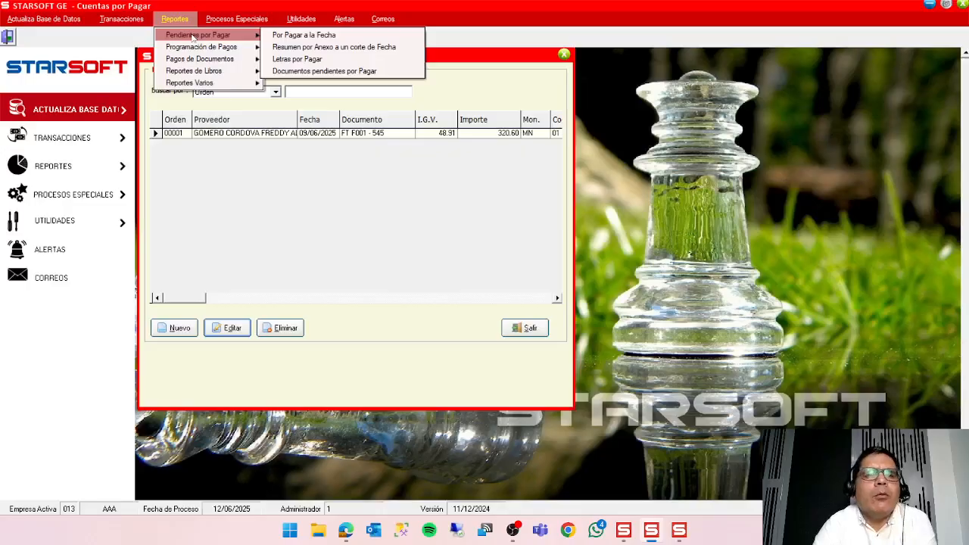
left_click(324, 71)
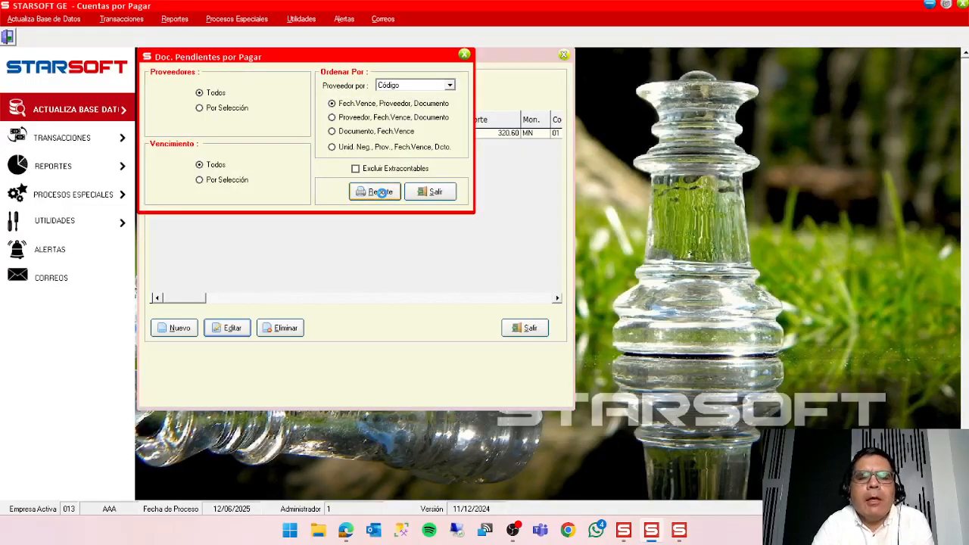
left_click(382, 192)
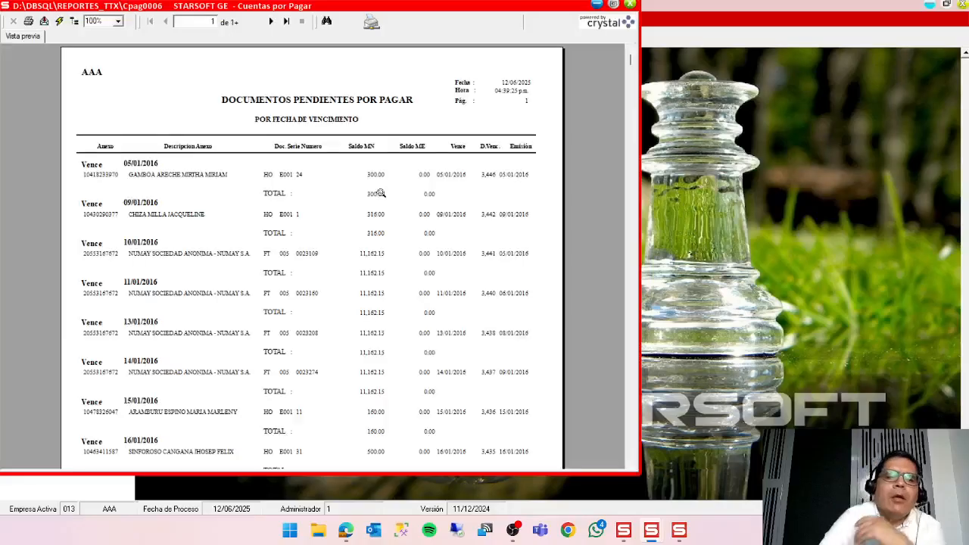
Maximize the pending documents report and view it at 150%, closing it along with its options and the document list.
double_click(353, 6)
left_click(118, 21)
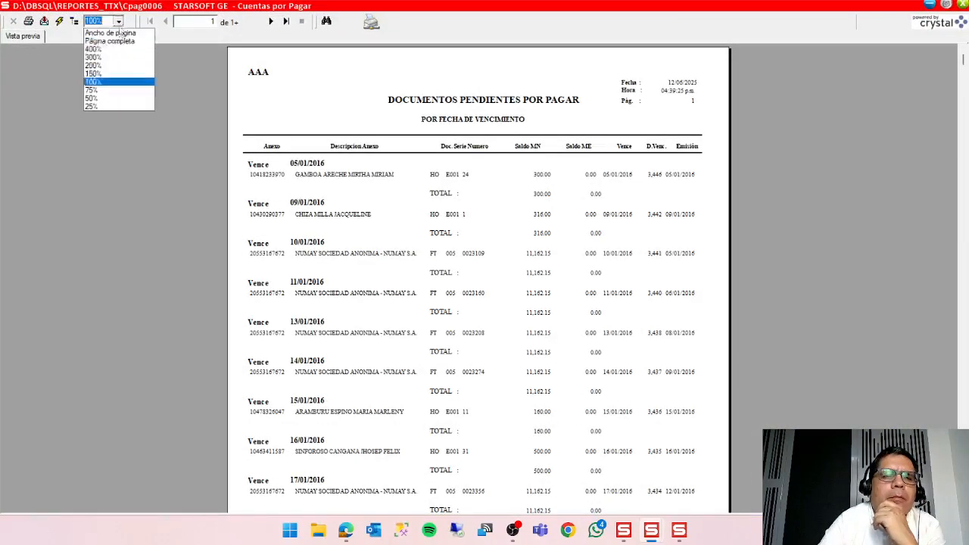
left_click(121, 74)
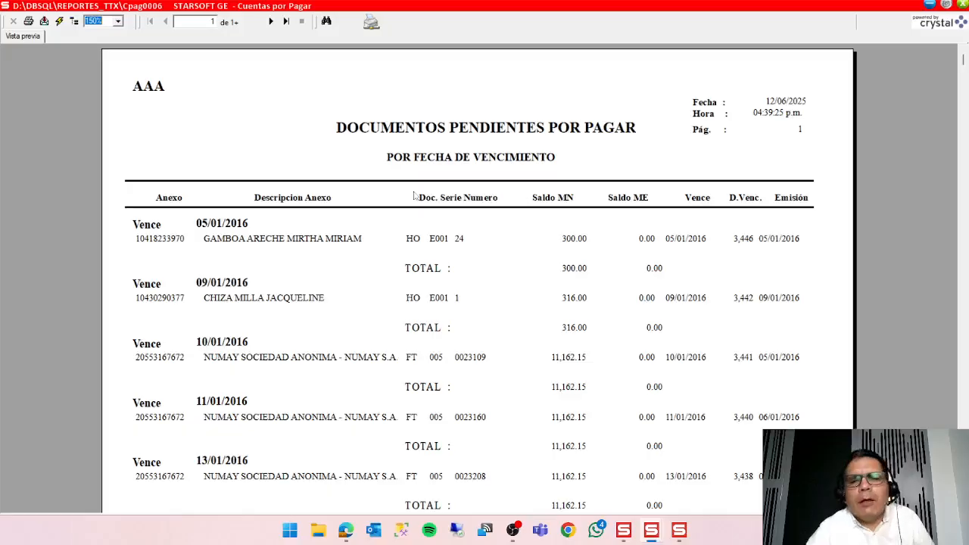
left_click(962, 4)
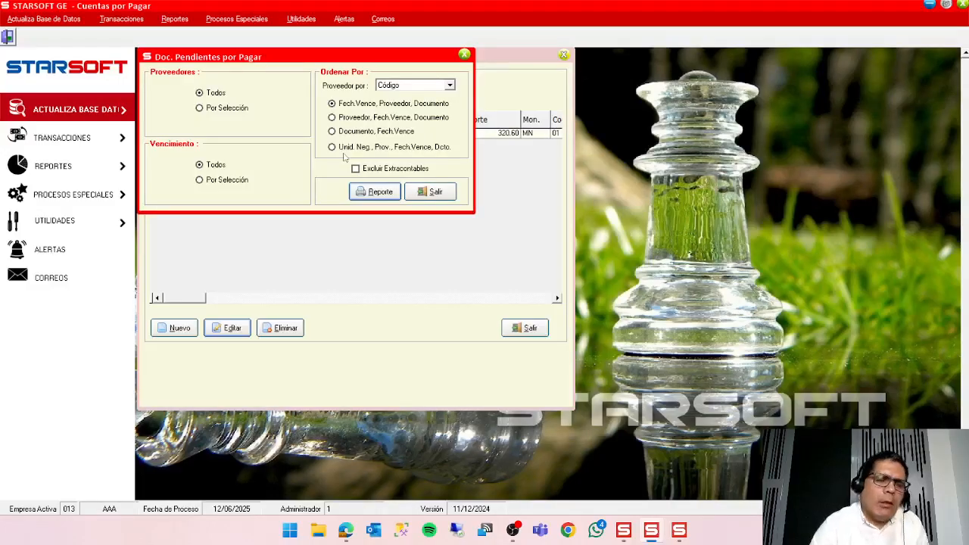
left_click(446, 194)
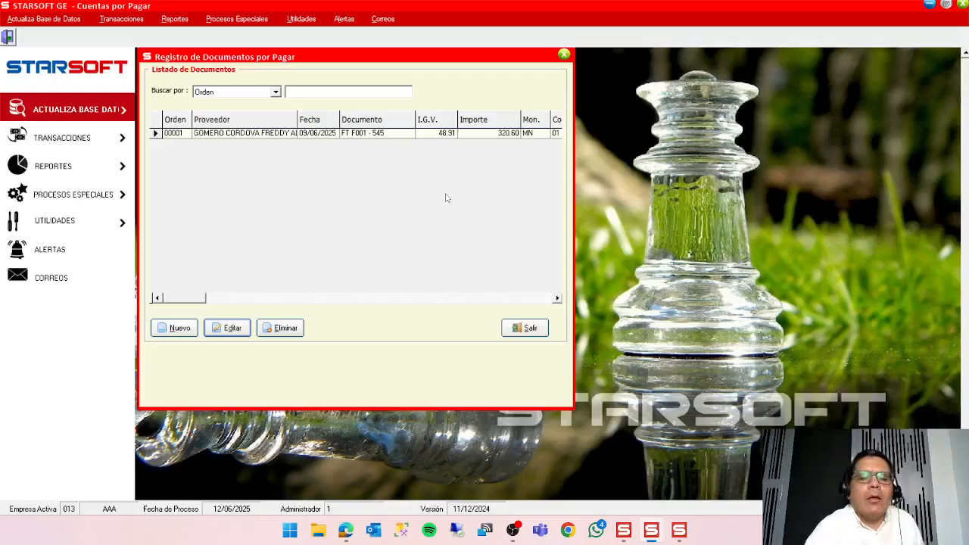
left_click(522, 331)
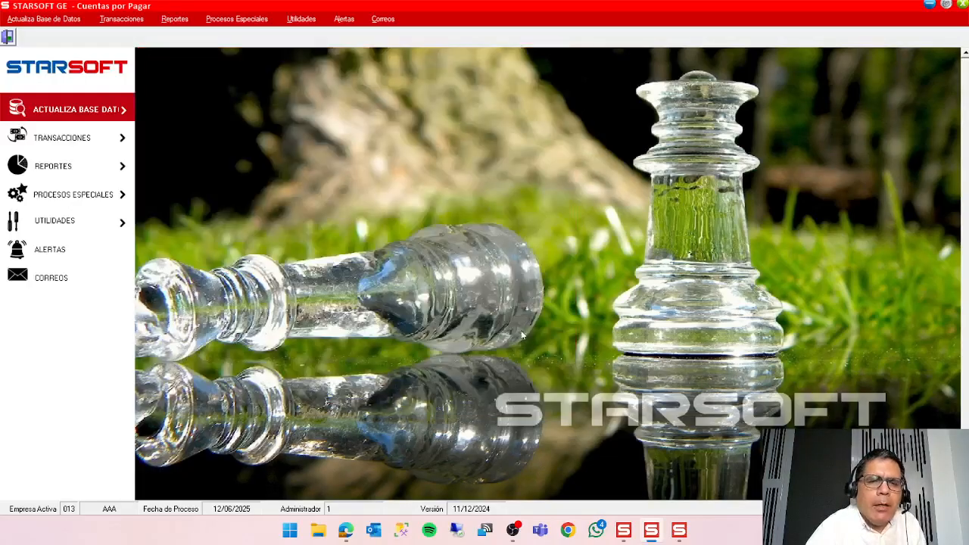
Open Canjear Documentos por Letras (General) and the Registro de Documentos list alongside it.
left_click(134, 21)
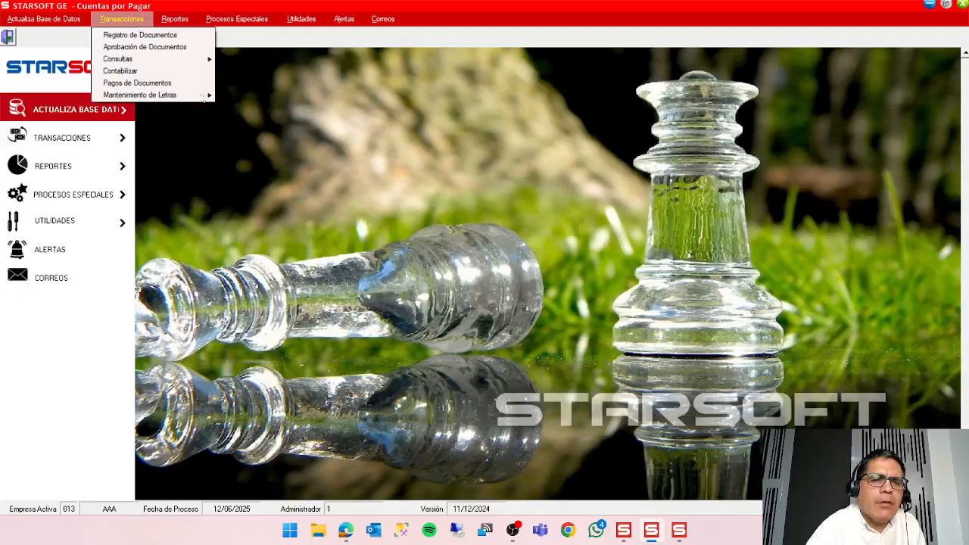
mouse_move(205, 97)
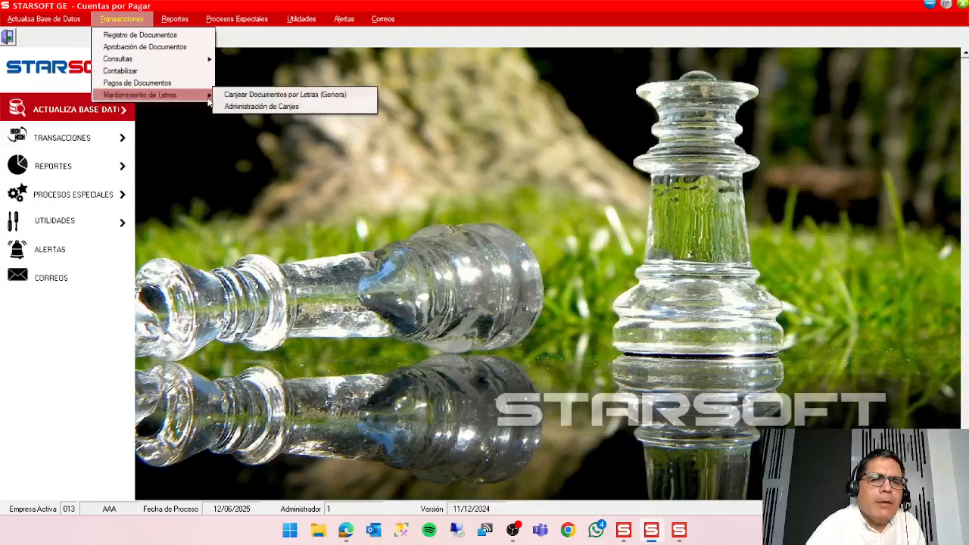
left_click(339, 94)
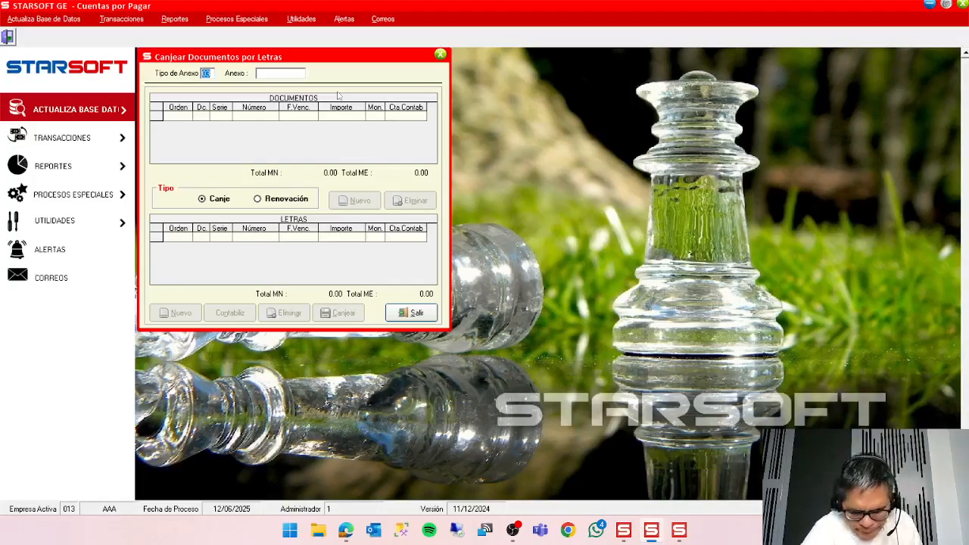
left_click(118, 21)
left_click(139, 37)
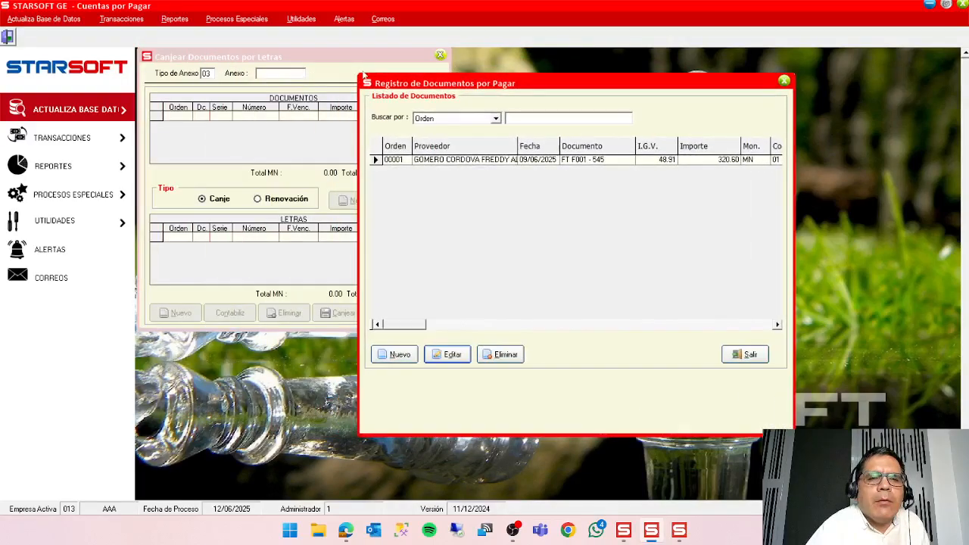
Look up the listed invoice's supplier in the Tabla de Anexo and select it as the Anexo for the exchange.
double_click(272, 74)
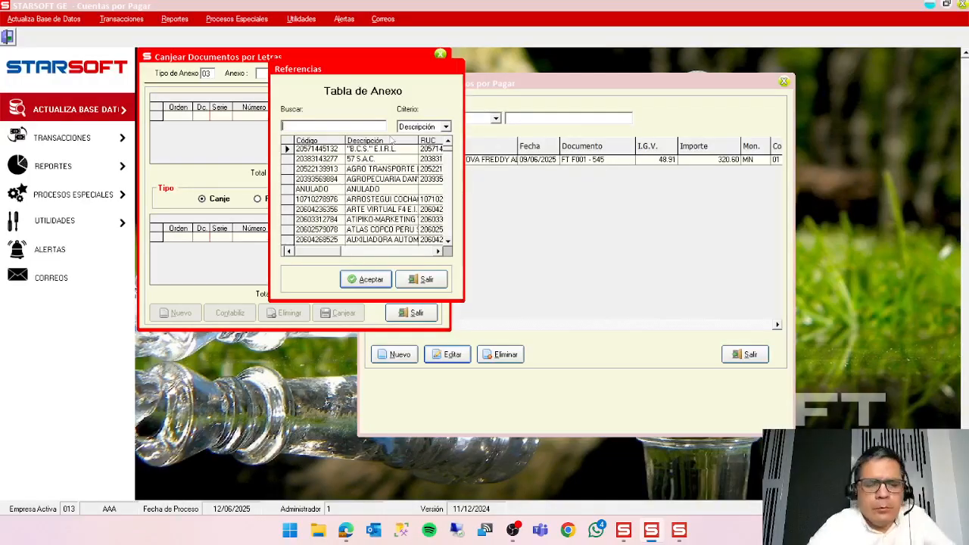
type("gom")
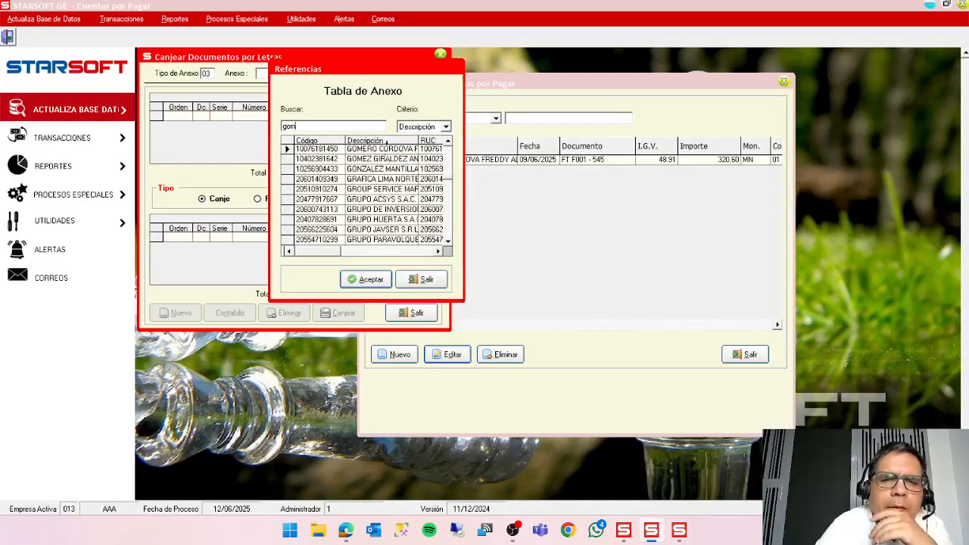
left_click(380, 282)
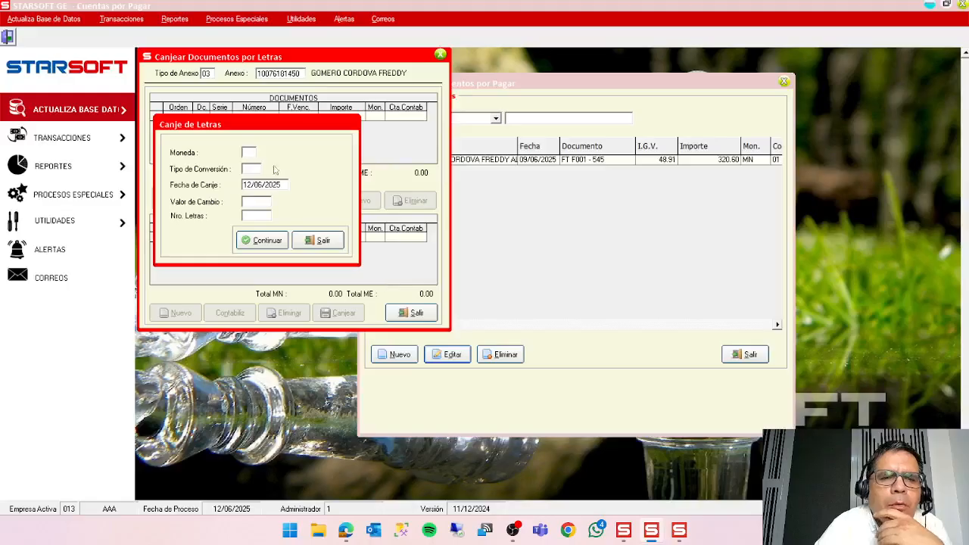
Set the letras exchange to currency MN, conversion type VTA and 1 letra, keeping the proposed exchange date, and continue.
type("MN")
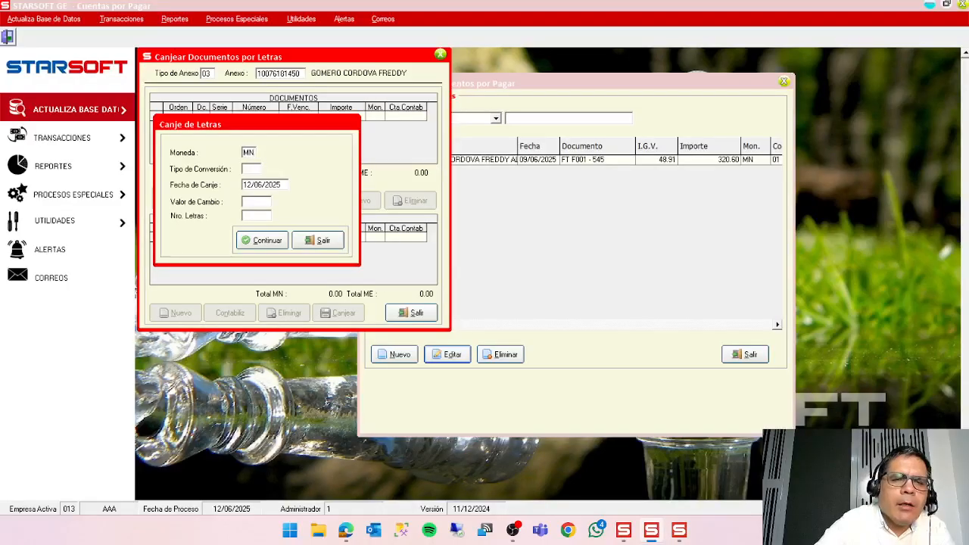
key("Return")
type("VTA")
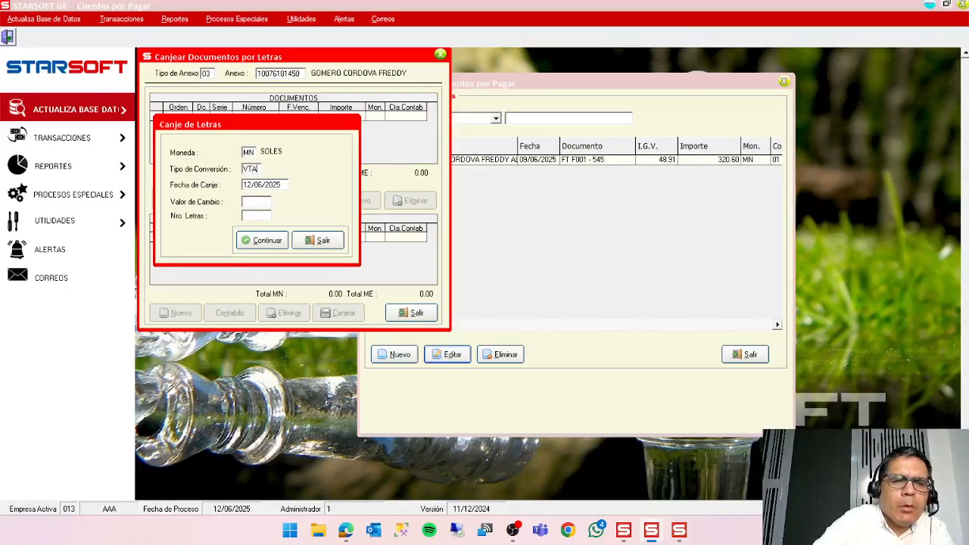
key("Return")
key("Return")
type("1")
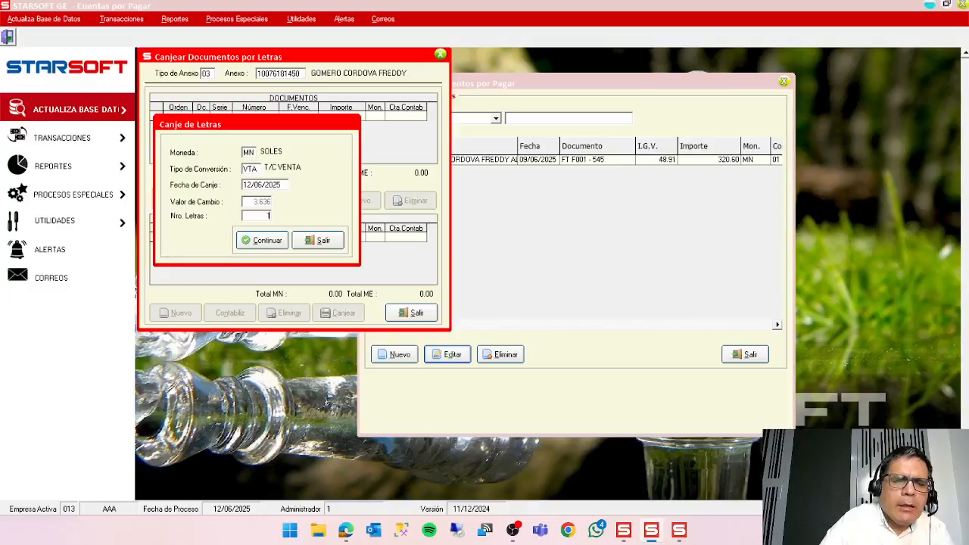
Add invoice FT F001 545 to the documents to exchange for the full amount of 320.60.
key("Return")
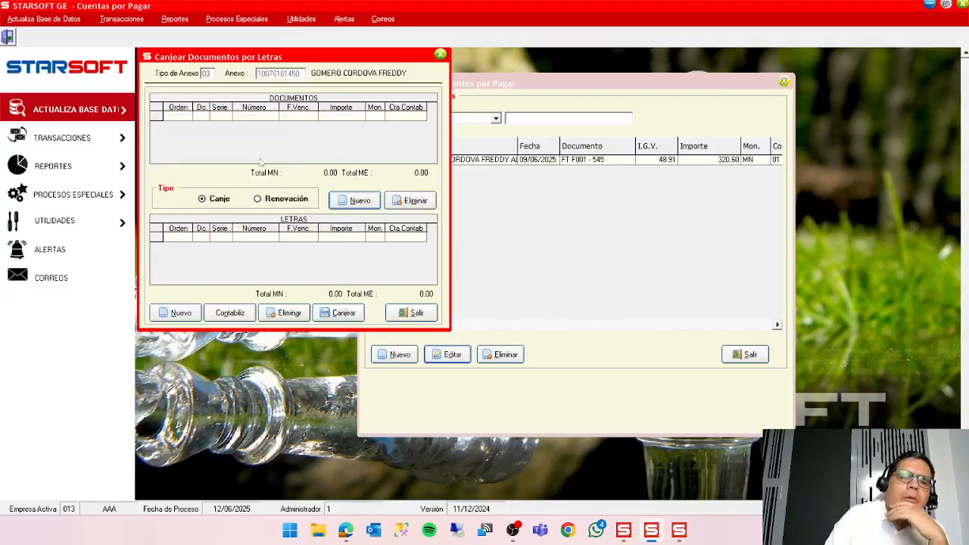
key("Return")
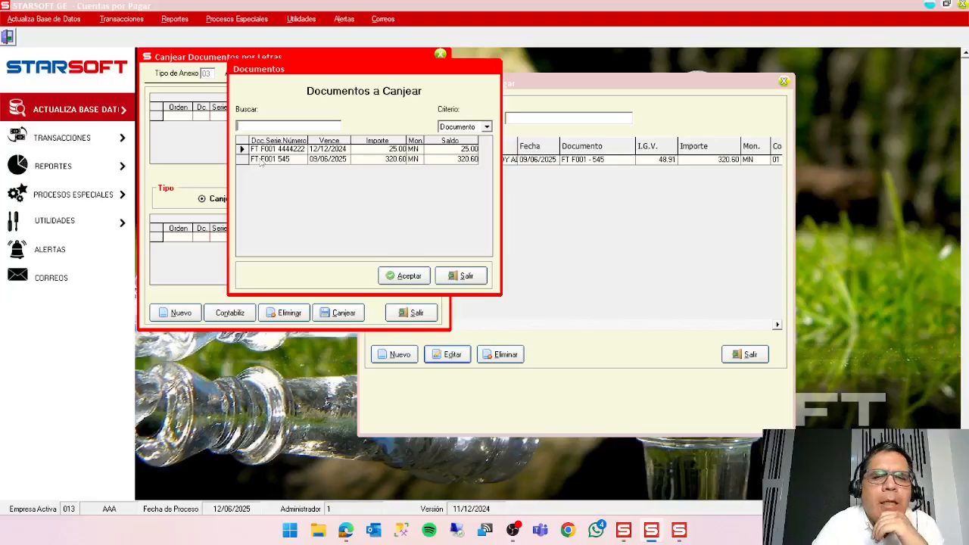
double_click(251, 161)
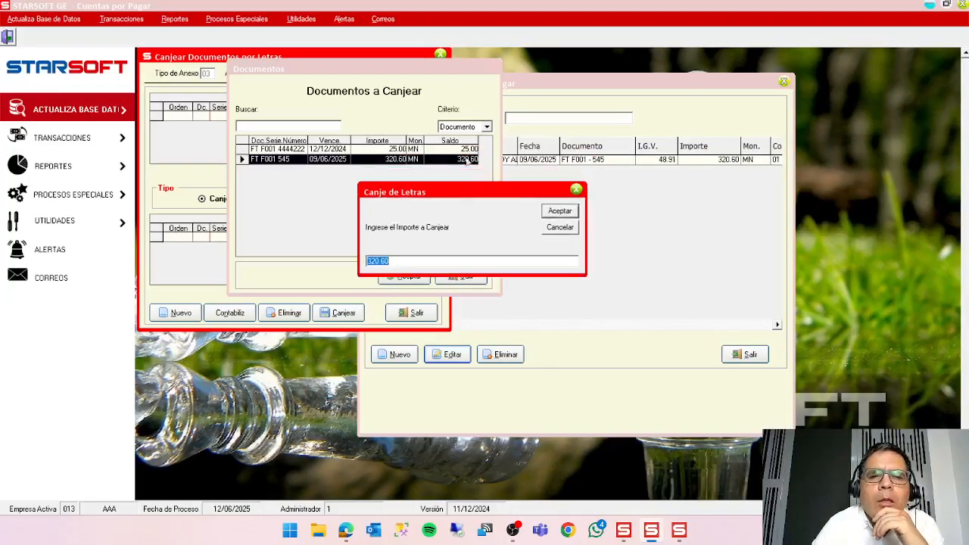
left_click(562, 211)
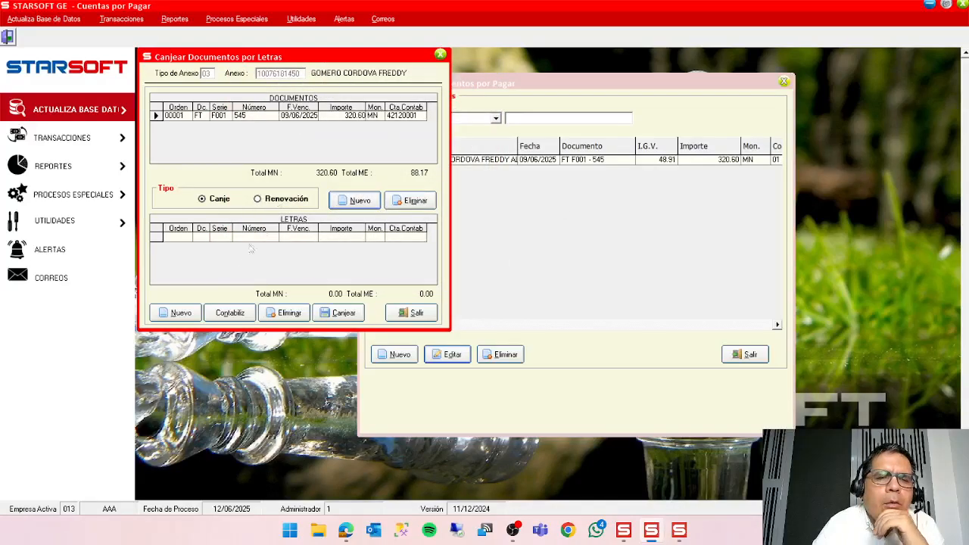
Create the letra for the exchange with number 35354, keeping the proposed dates, term and amount, and save it.
left_click(188, 317)
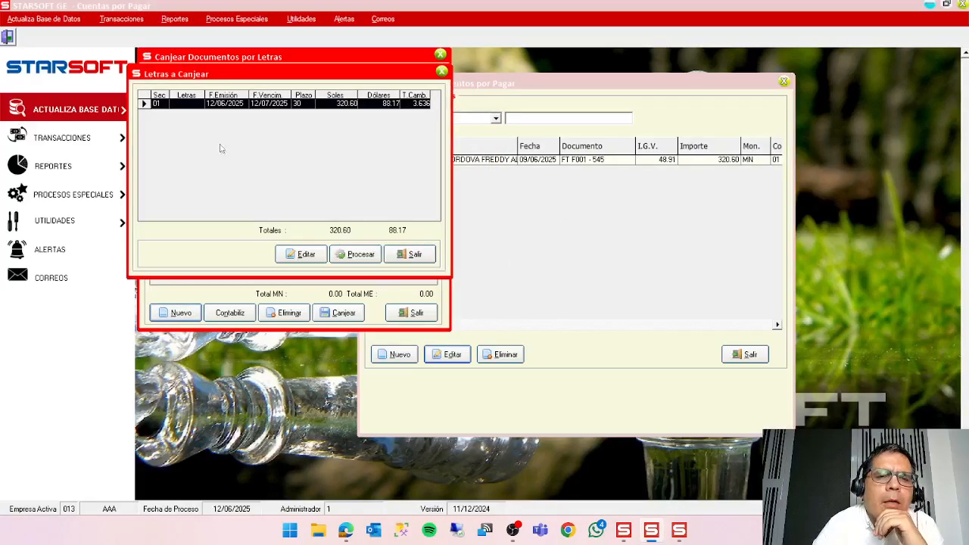
left_click(296, 256)
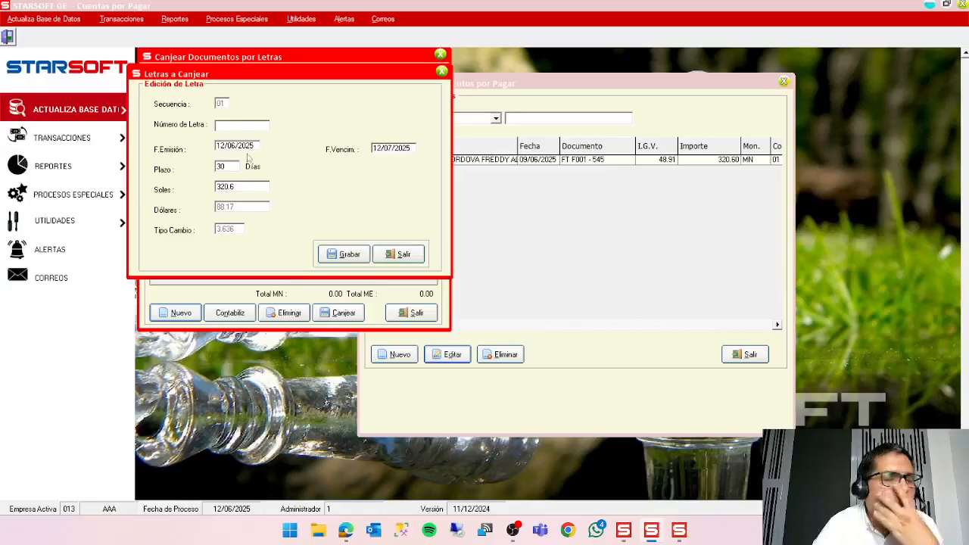
type("35354")
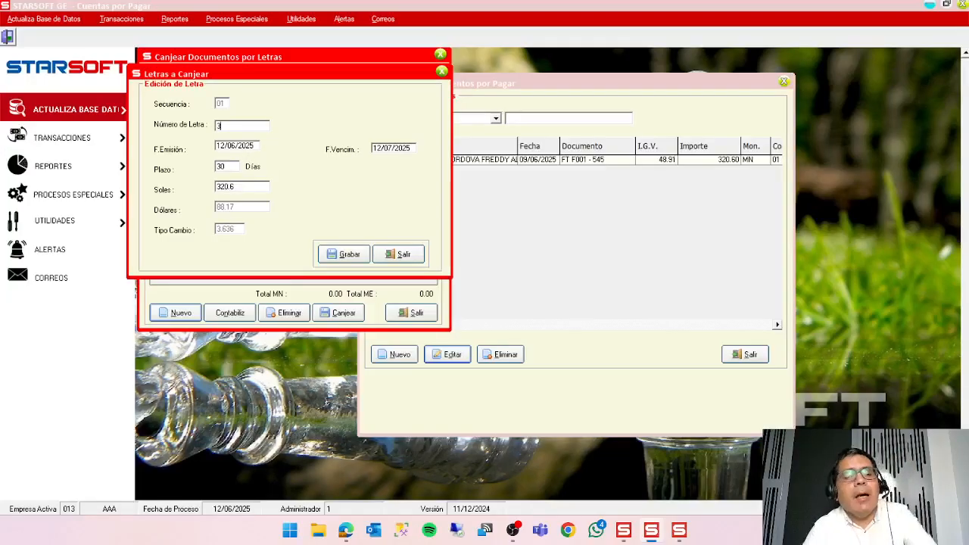
double_click(226, 166)
left_click(380, 148)
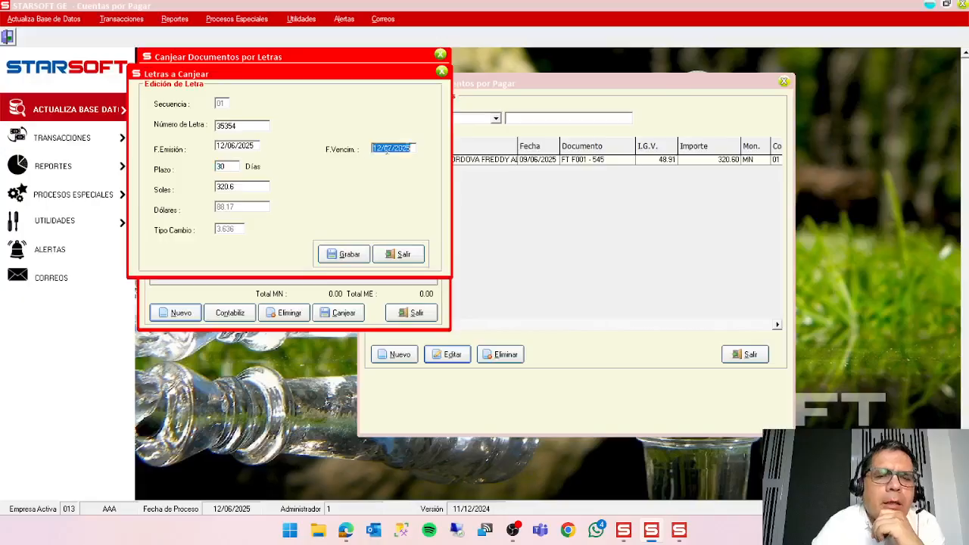
left_click(244, 145)
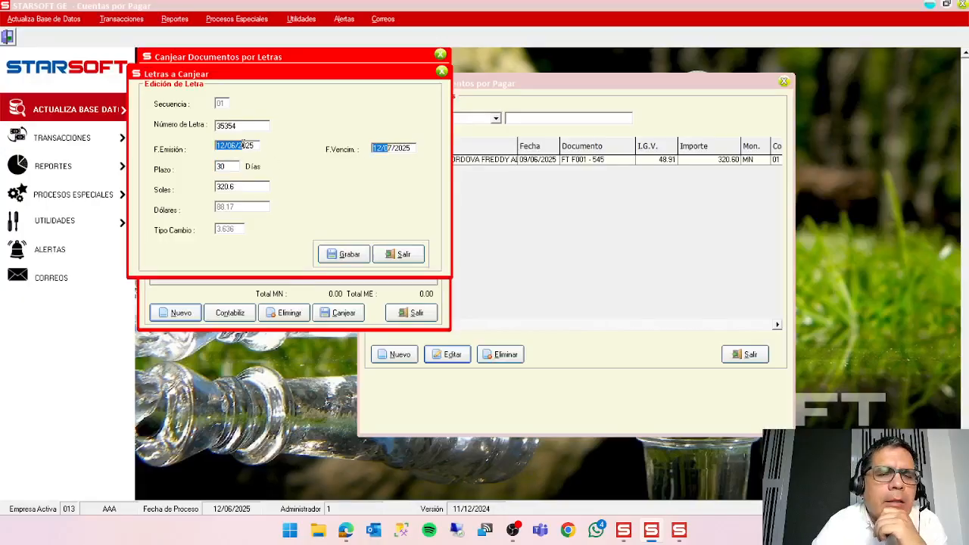
left_click(221, 166)
left_click(344, 257)
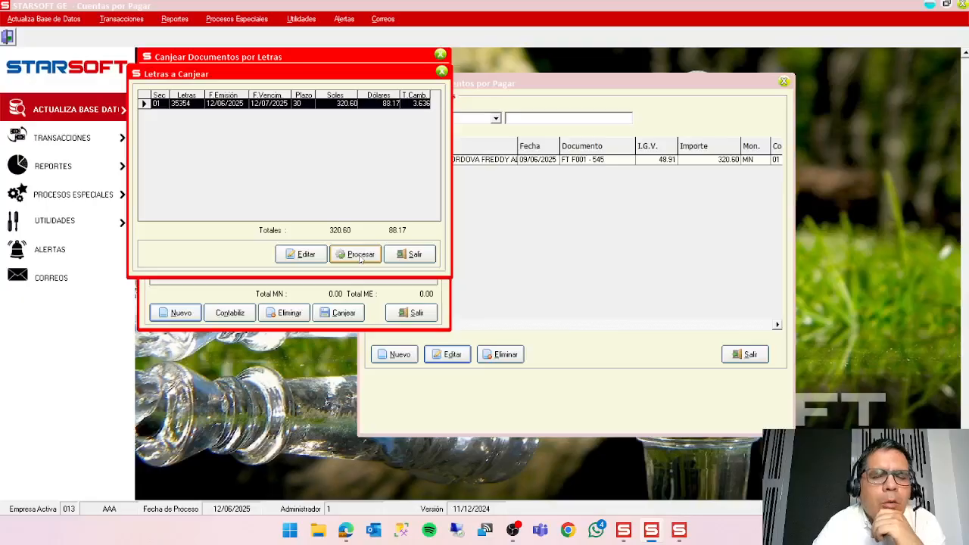
Process and register the letra with expense concept 0007 LETRAS POR PAGAR MN as its accounting account.
left_click(361, 255)
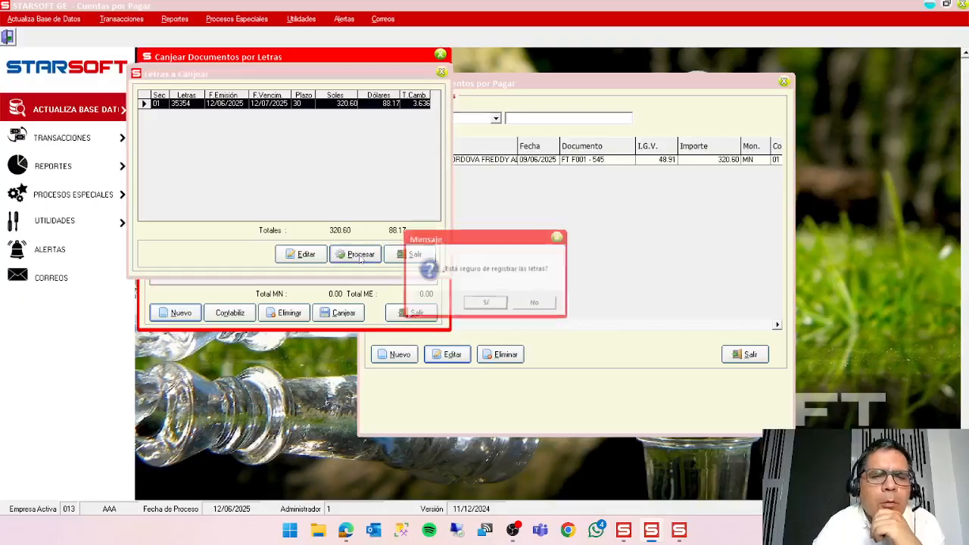
left_click(489, 305)
left_click(295, 186)
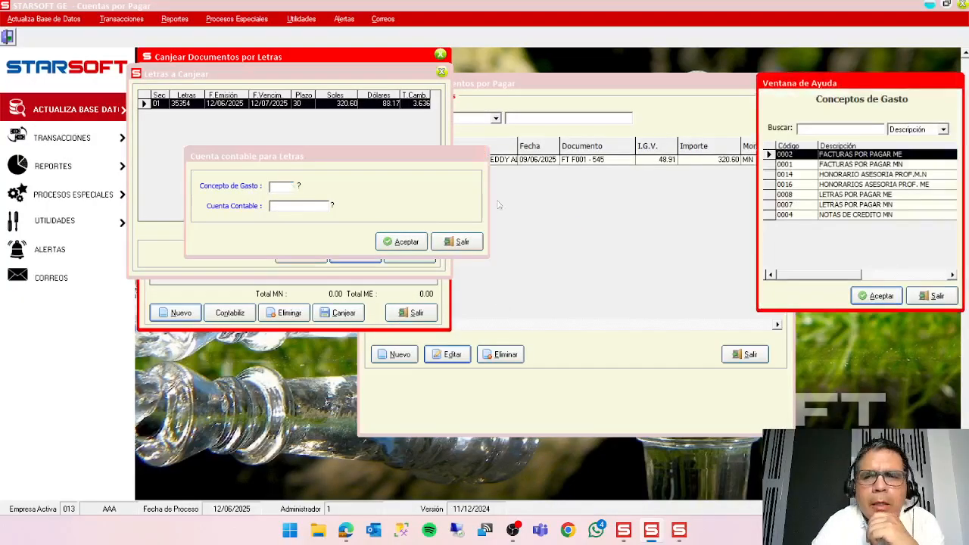
double_click(827, 205)
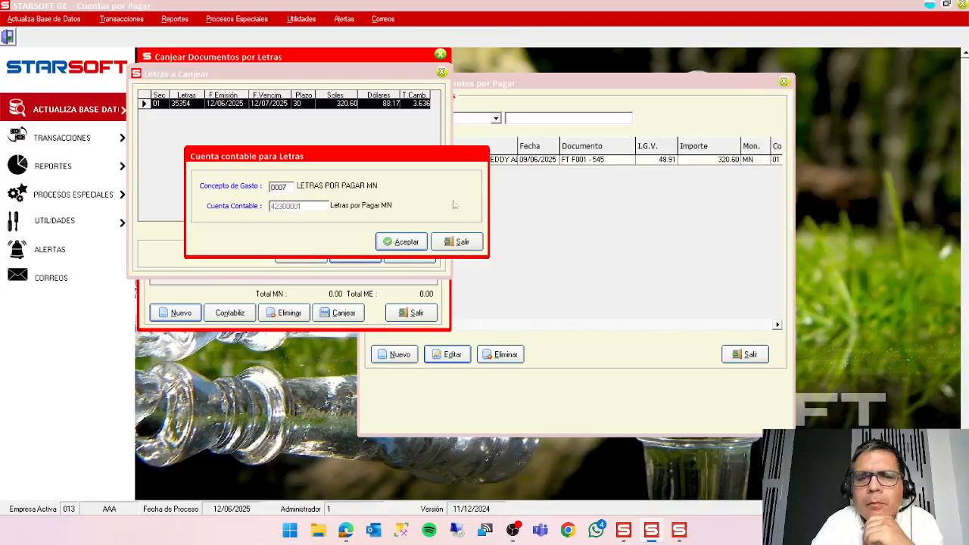
left_click(415, 242)
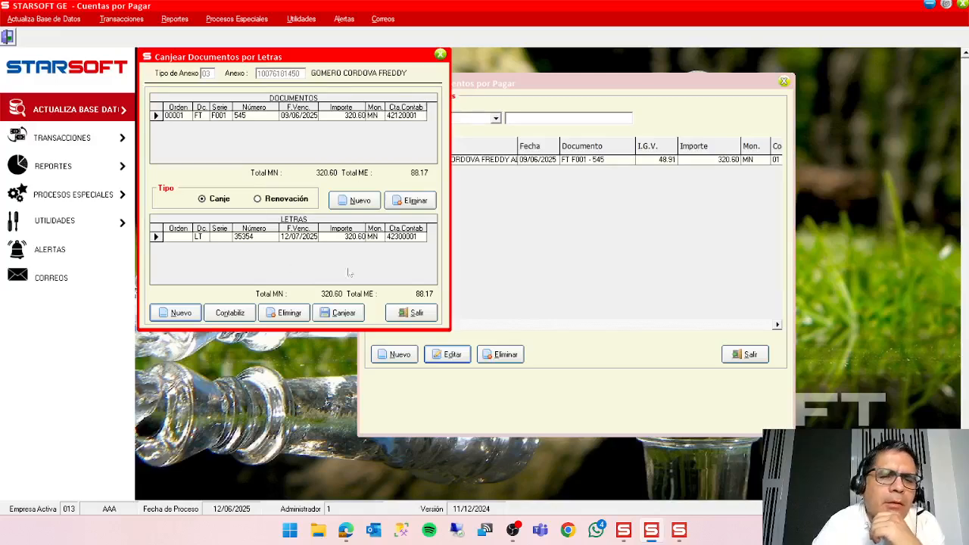
Exchange the invoice for the letra and view the resulting voucher at 150%, closing it and the exchange window.
left_click(344, 318)
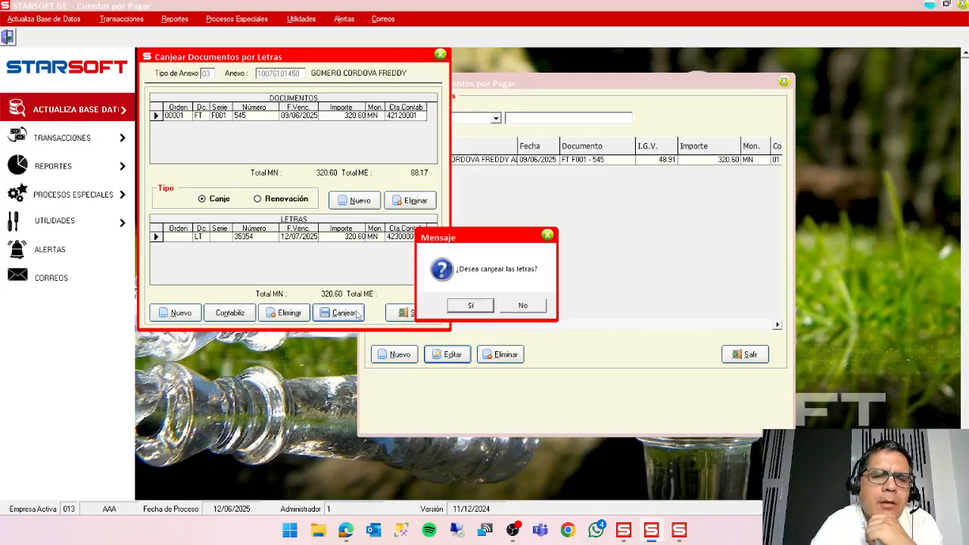
left_click(486, 306)
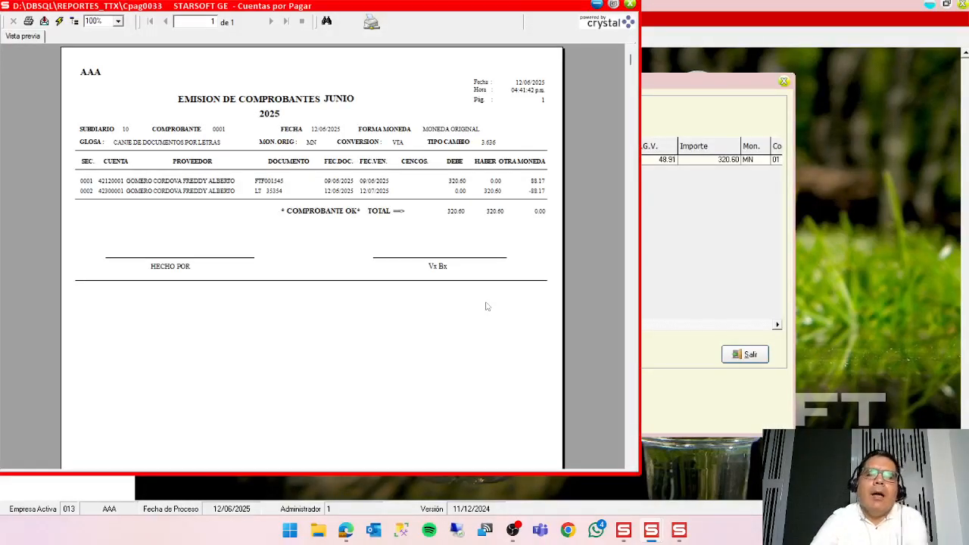
left_click(119, 22)
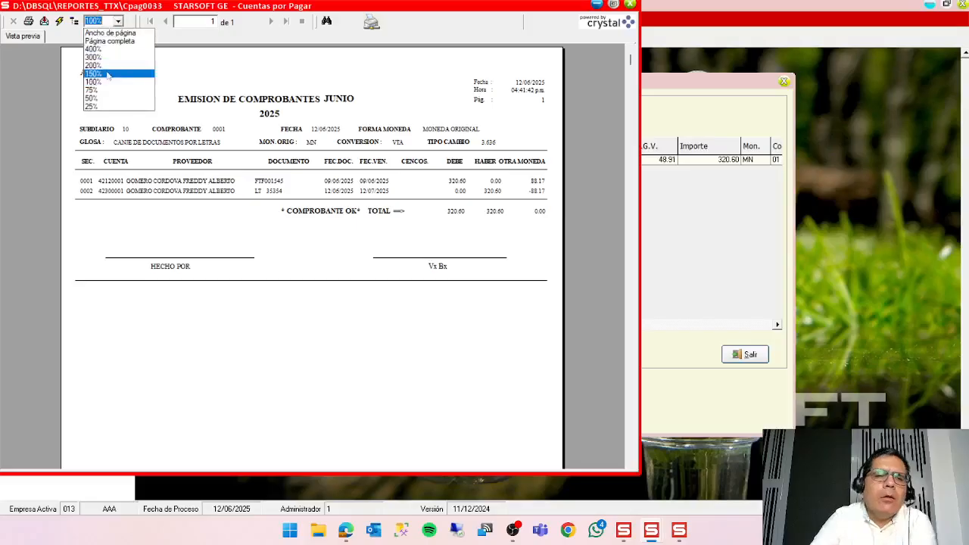
left_click(109, 73)
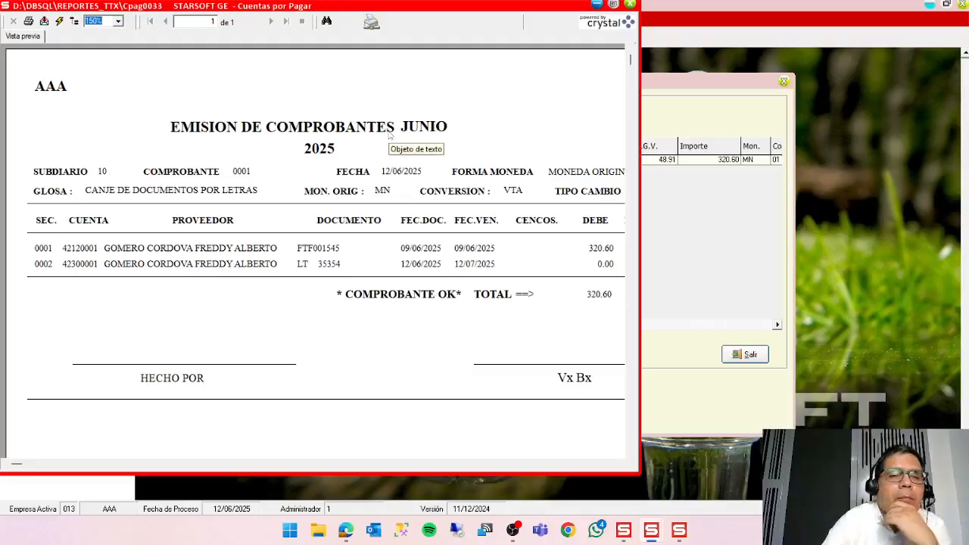
left_click(632, 7)
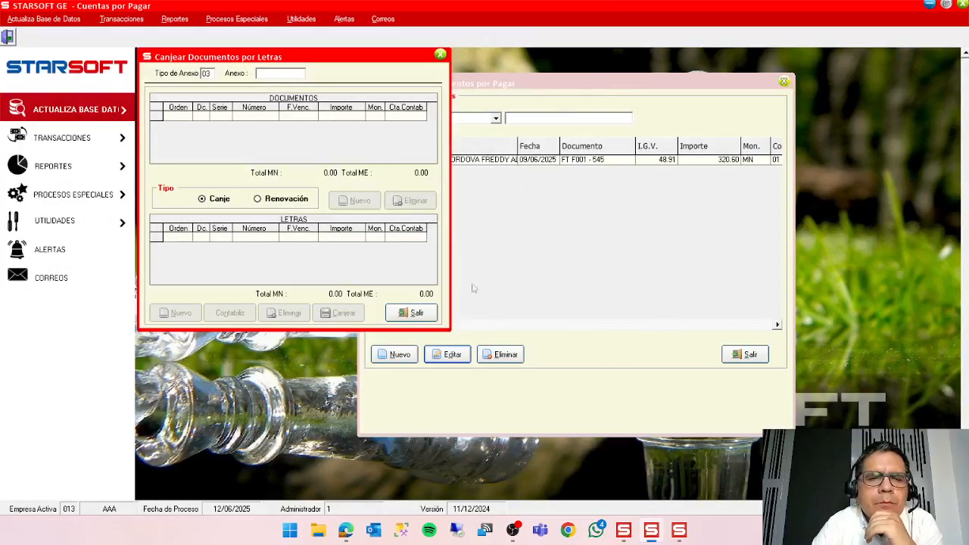
left_click(413, 313)
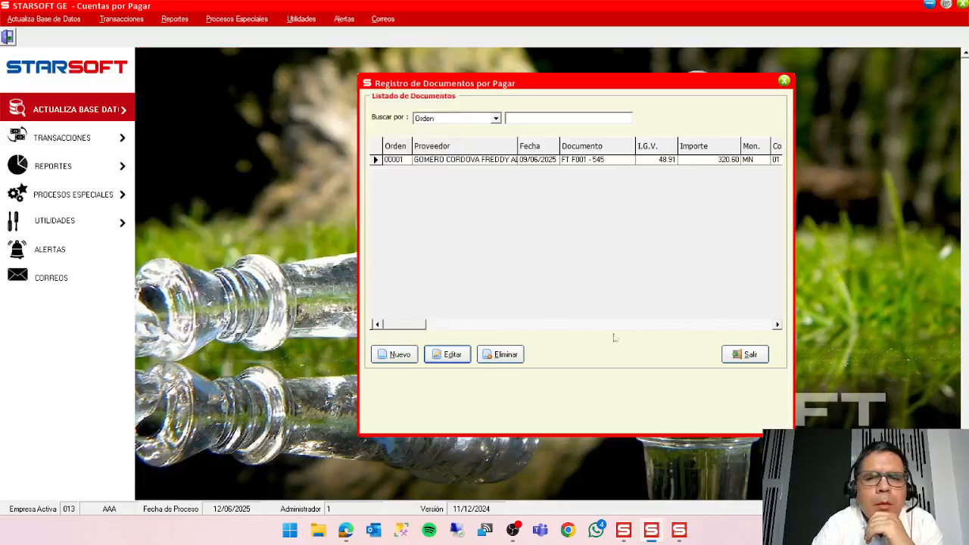
Reopen the Registro de Documentos list, check the Estado of the invoice and the letra, and close the list.
left_click(742, 356)
left_click(121, 19)
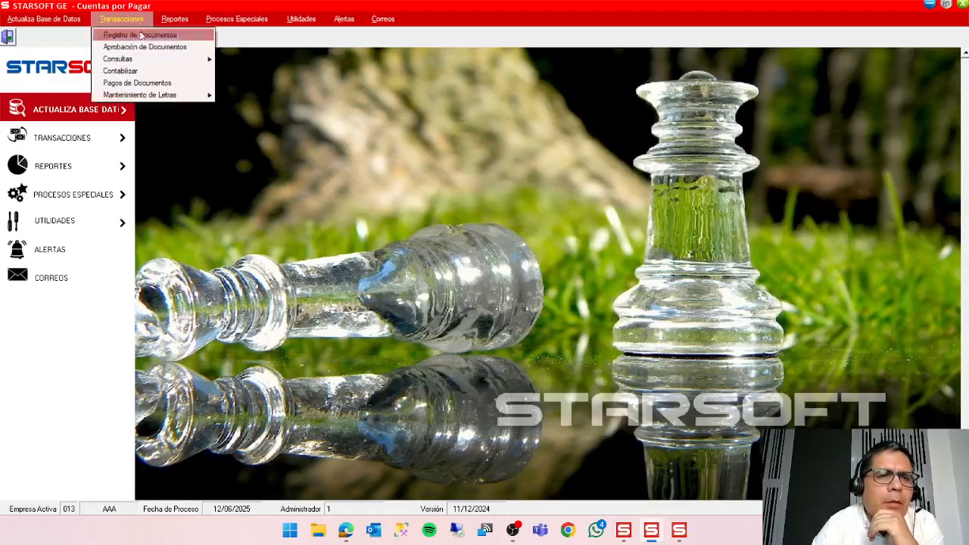
left_click(160, 36)
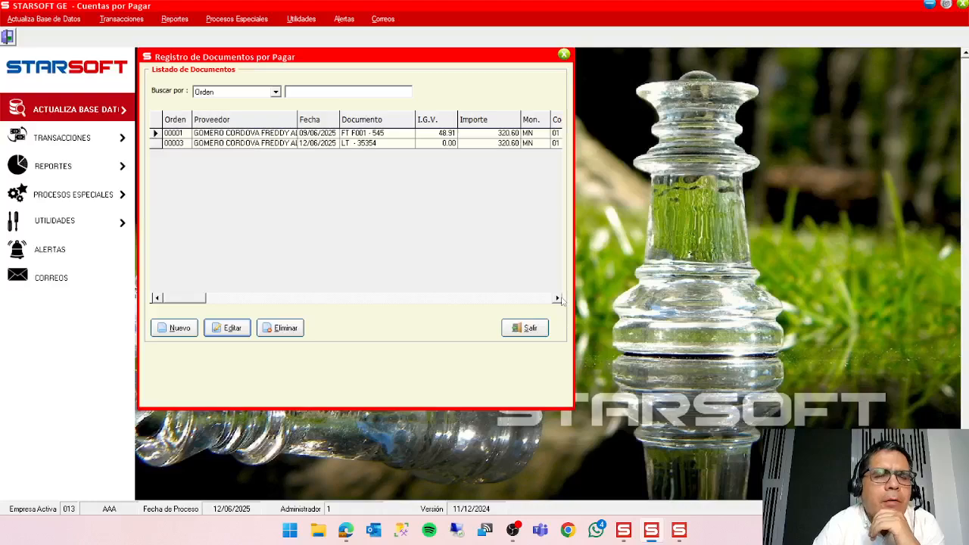
left_click(558, 298)
left_click(558, 298)
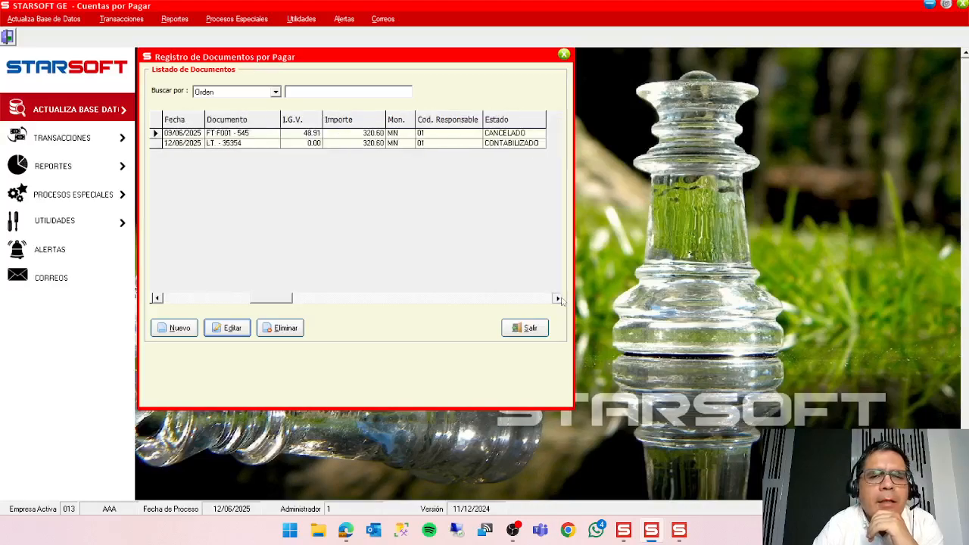
left_click(316, 134)
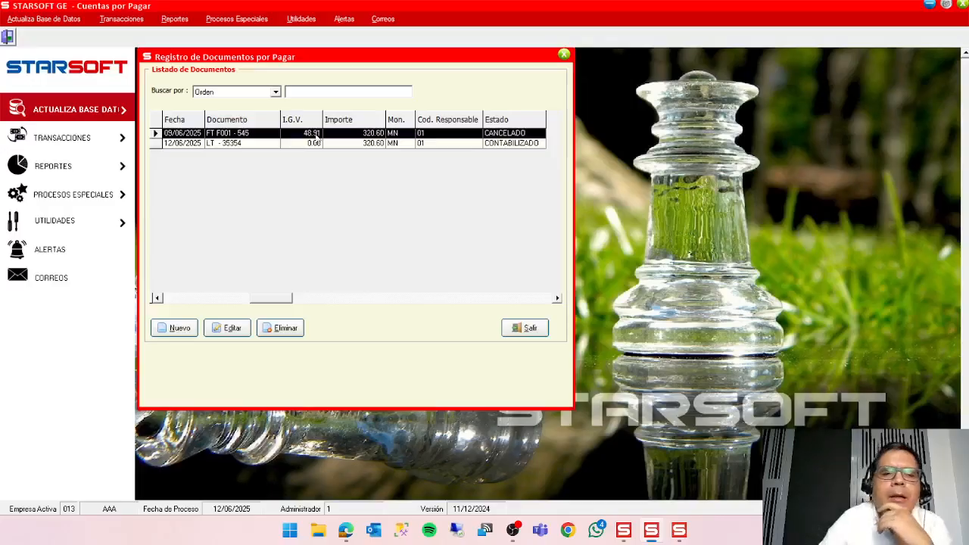
left_click(542, 333)
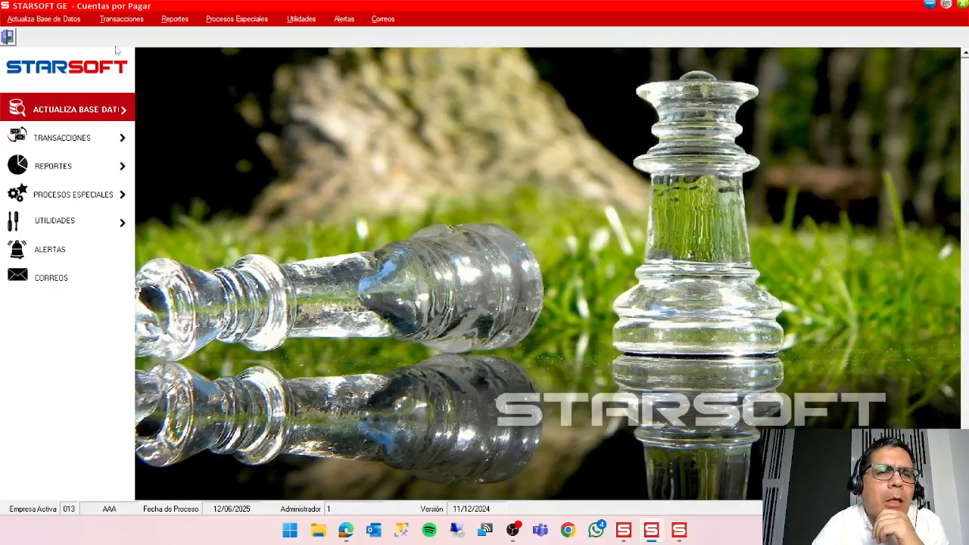
Start a new record in Registro de Documentos Iniciales with expense concept 0001 FACTURAS POR PAGAR MN.
left_click(121, 18)
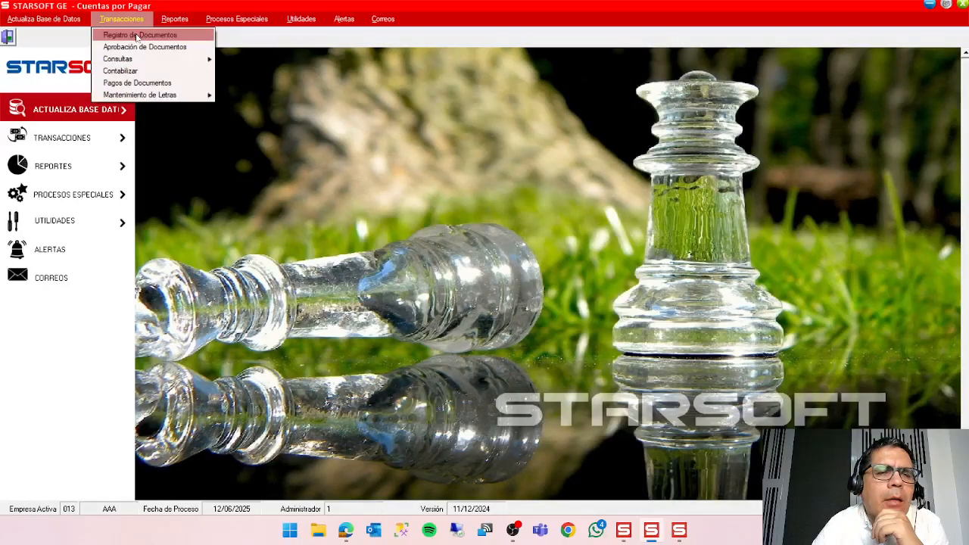
mouse_move(233, 23)
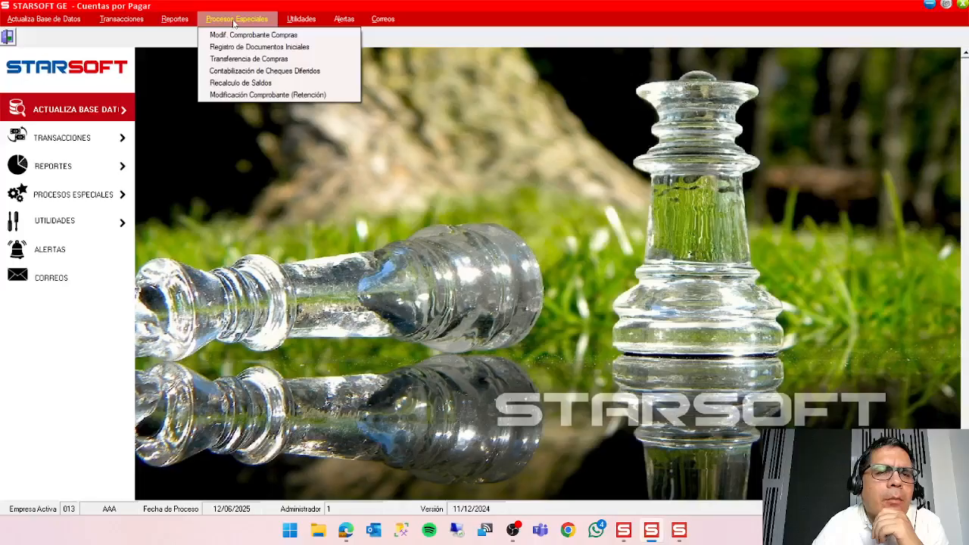
left_click(256, 48)
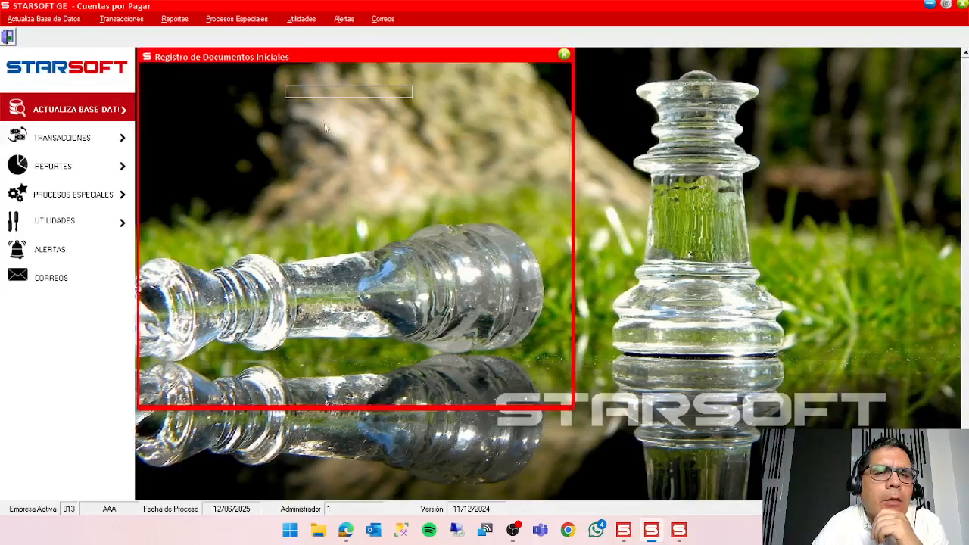
left_click(175, 334)
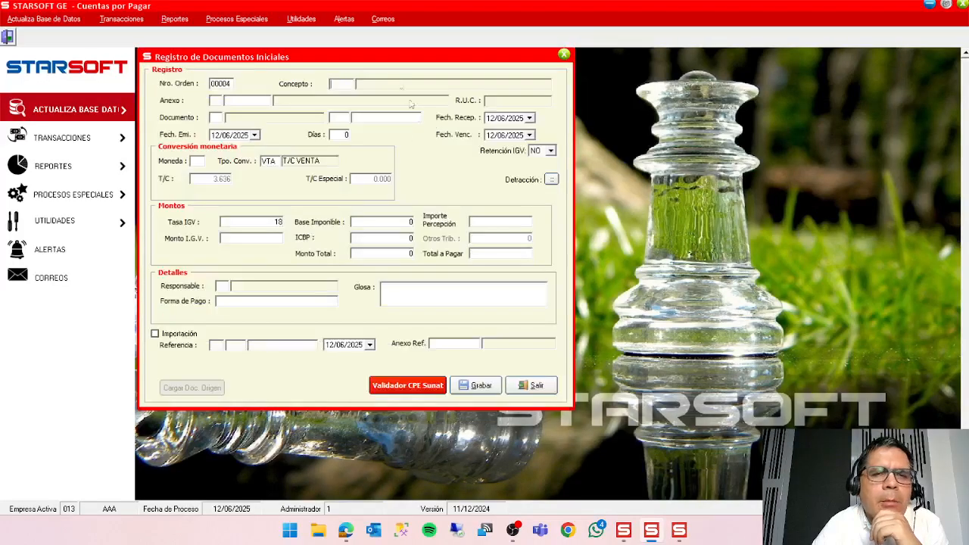
double_click(342, 83)
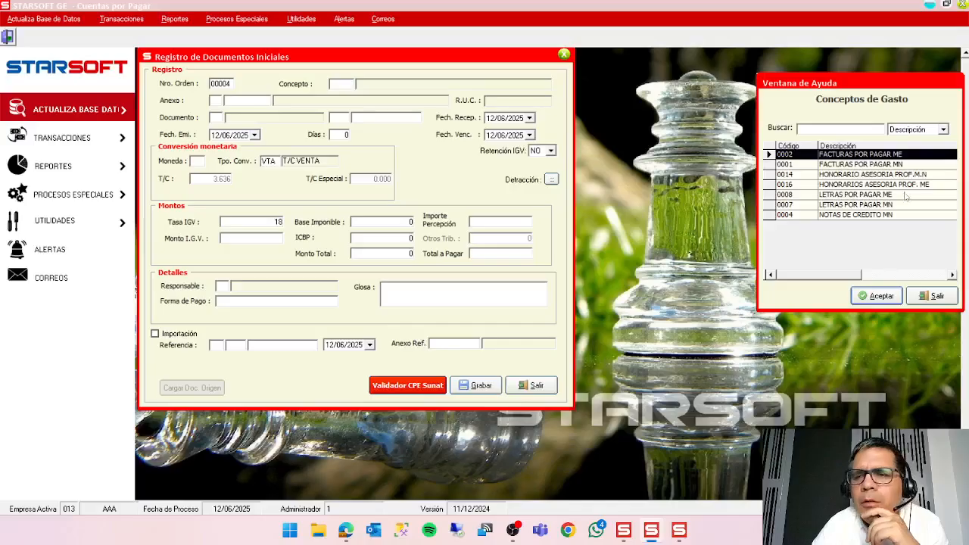
double_click(859, 165)
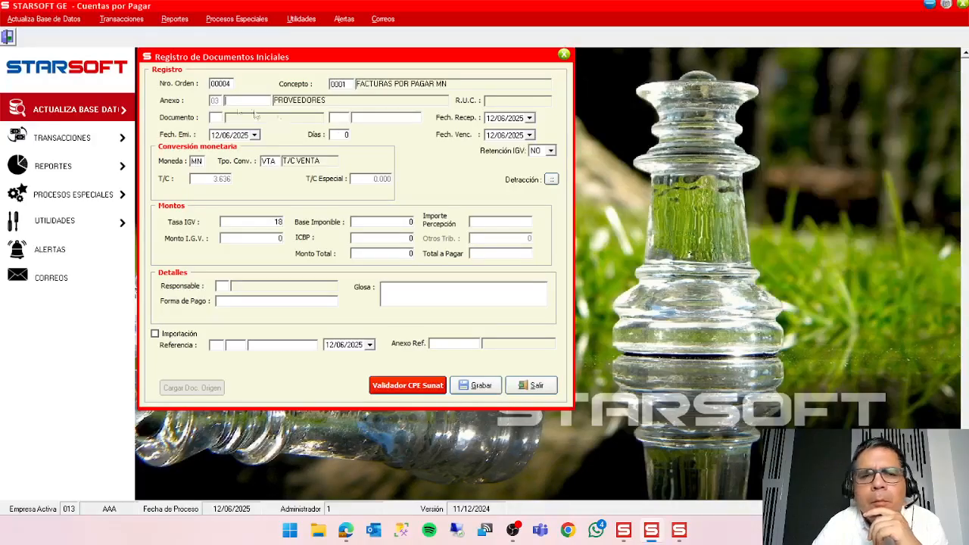
Search the supplier list for "gom" and assign the first matching supplier to the initial document.
double_click(260, 100)
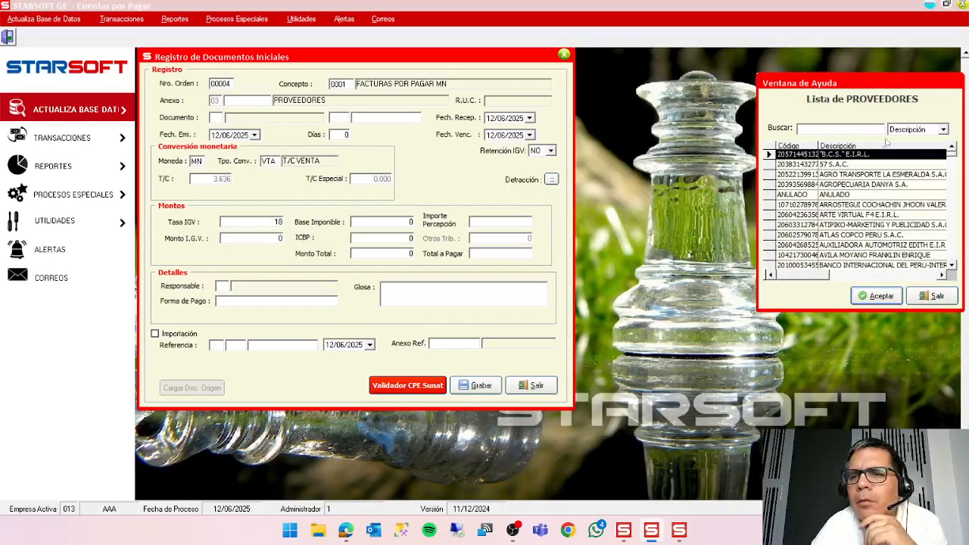
left_click(860, 130)
type("gom")
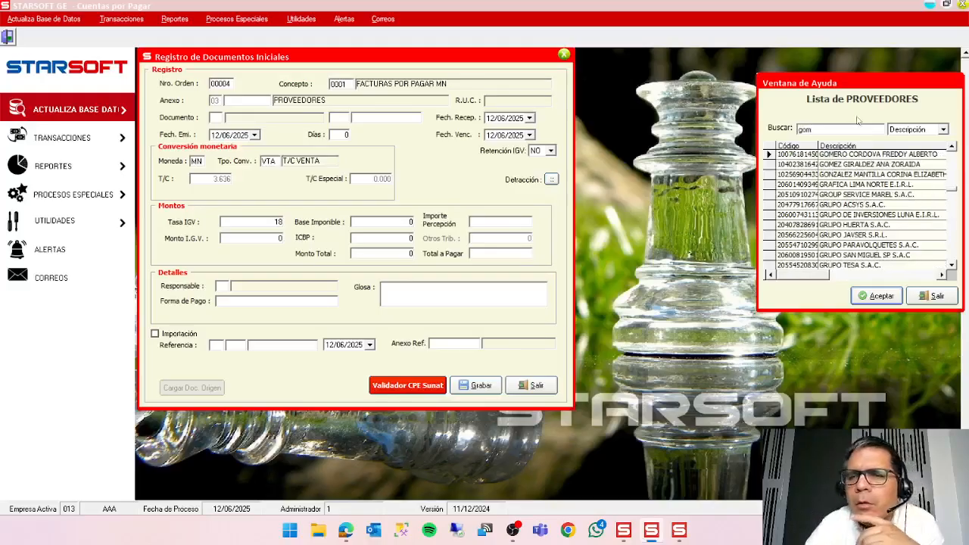
left_click(876, 296)
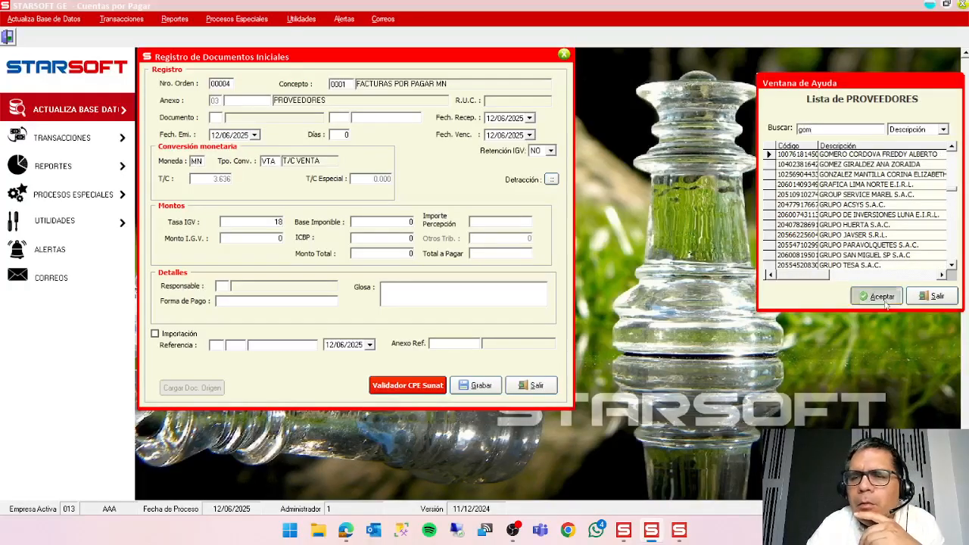
Set the document to type CC NOTA DE CREDITO, number F001-45454, keeping the proposed dates, currency and exchange-rate type.
type("C")
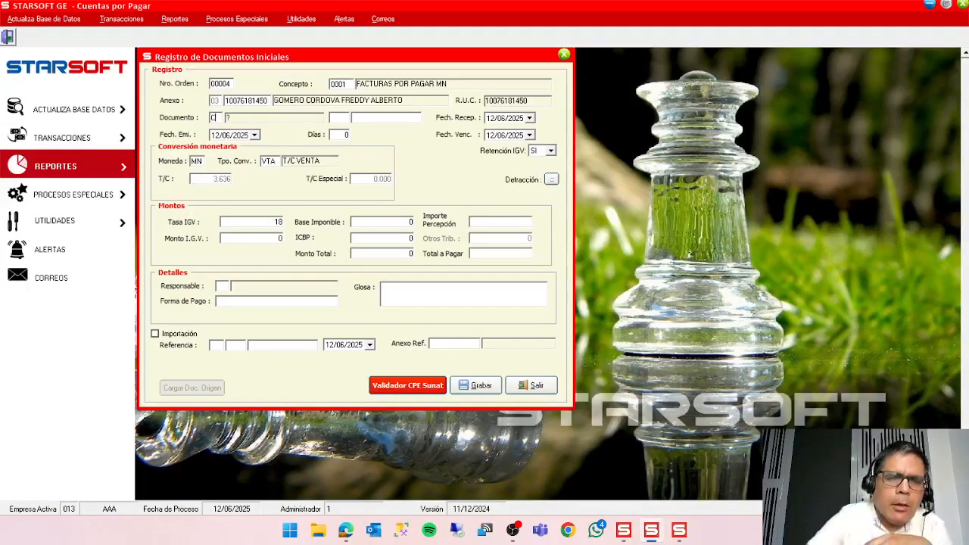
type("CF0")
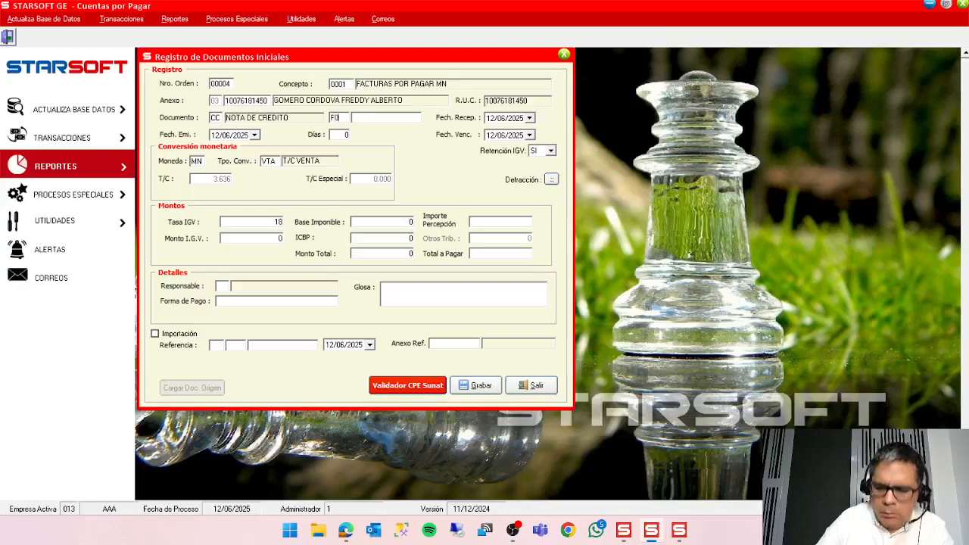
type("014545")
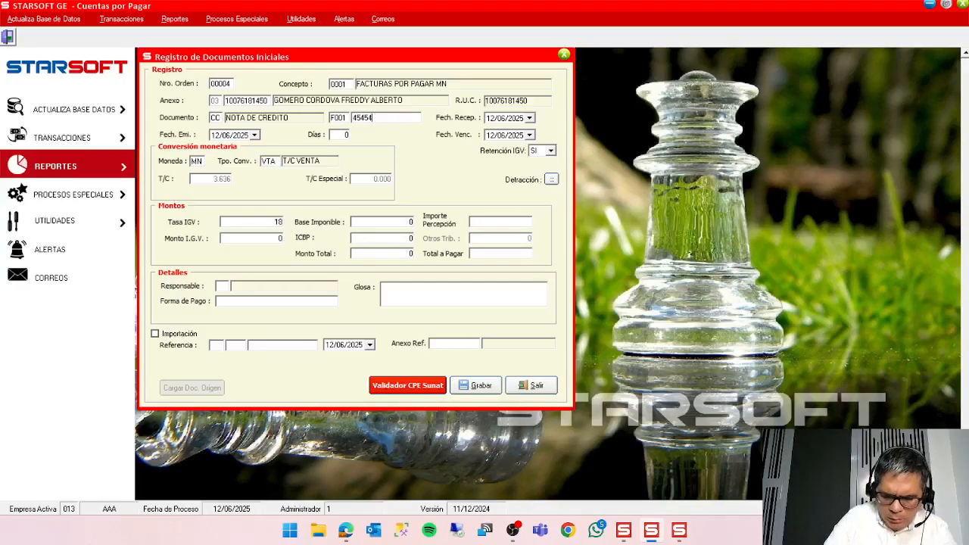
type("4")
key("Return")
key("Return")
key("Return")
key("Return")
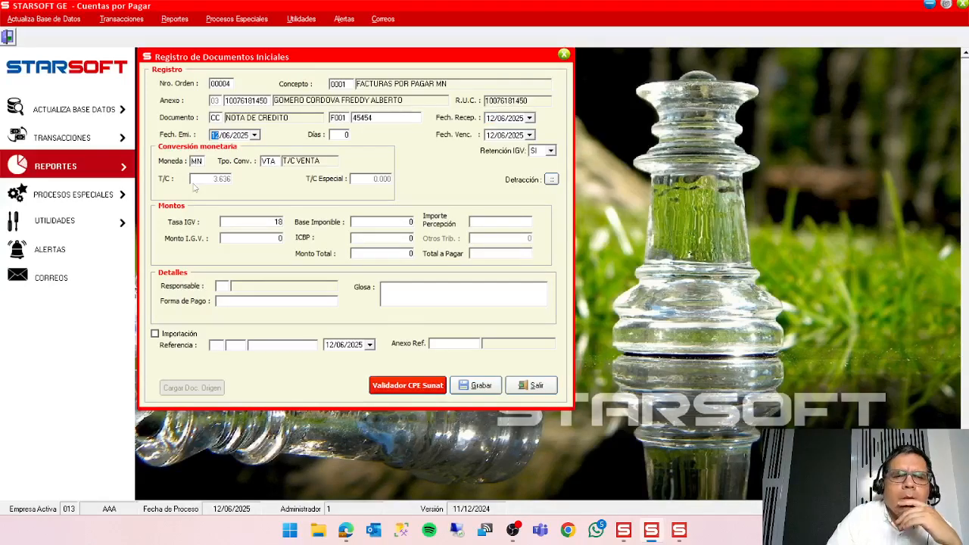
key("Return")
key("Return")
key("Return")
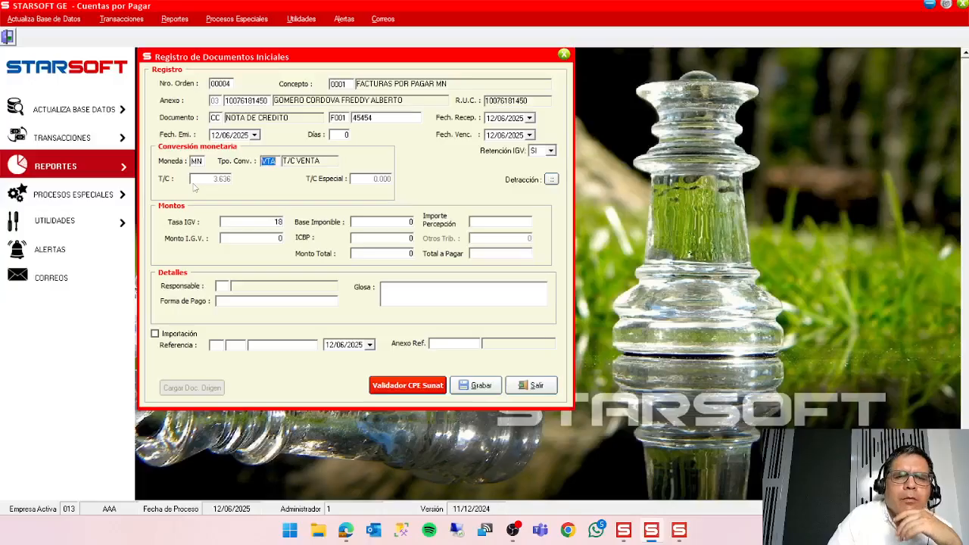
Enter a Base Imponible of 20, responsible 01 RESPONSABLE PRUEBA and the glosa DFFDDF.
type("2")
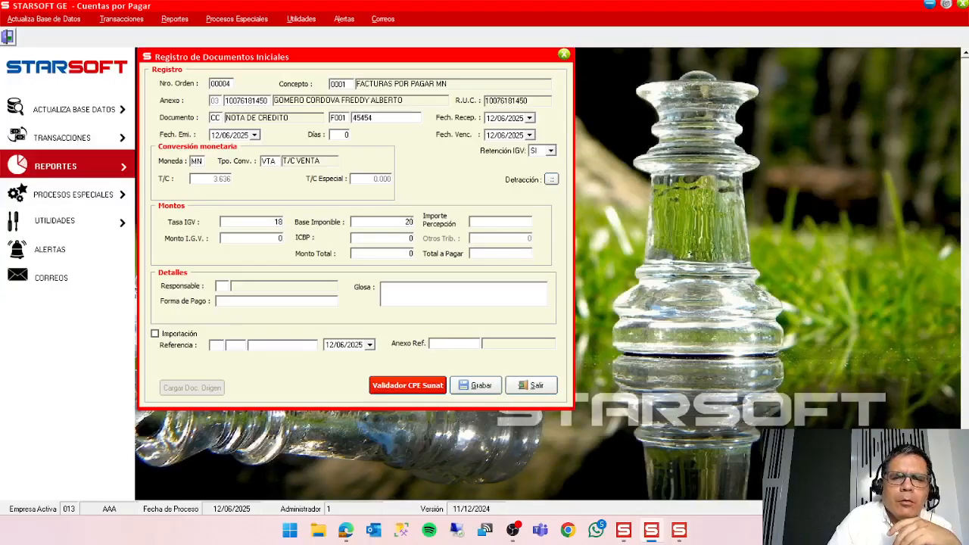
key("Return")
key("Return")
key("Return")
key("Return")
key("Return")
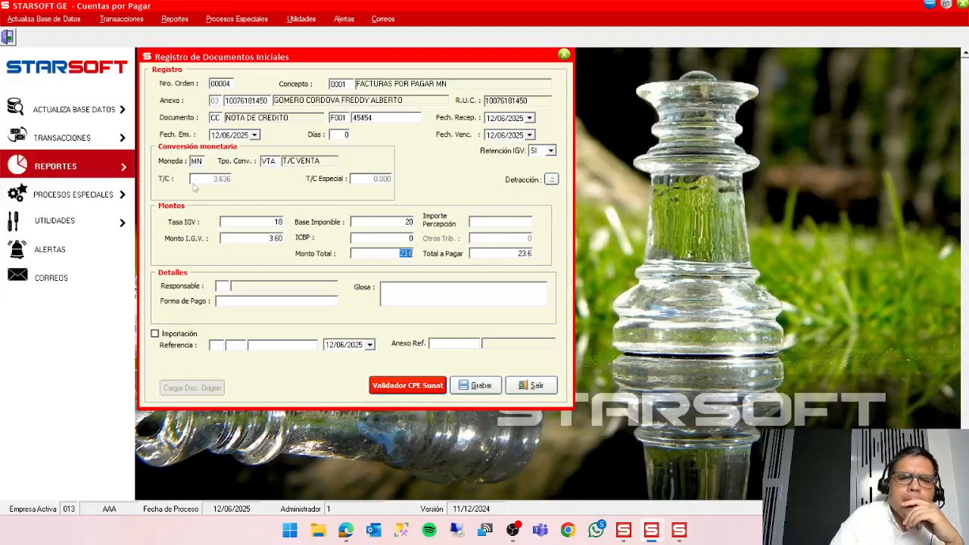
type("01")
key("Return")
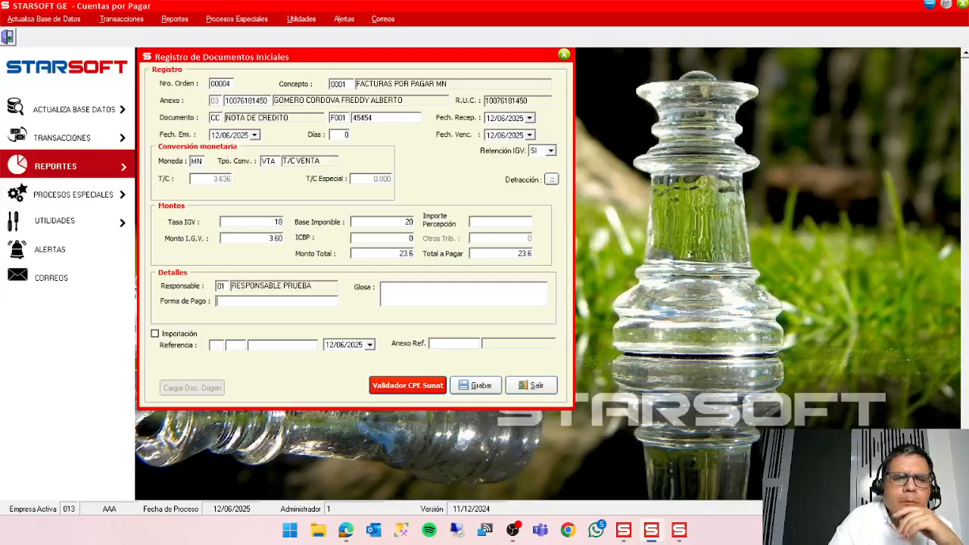
type("DFFDDF")
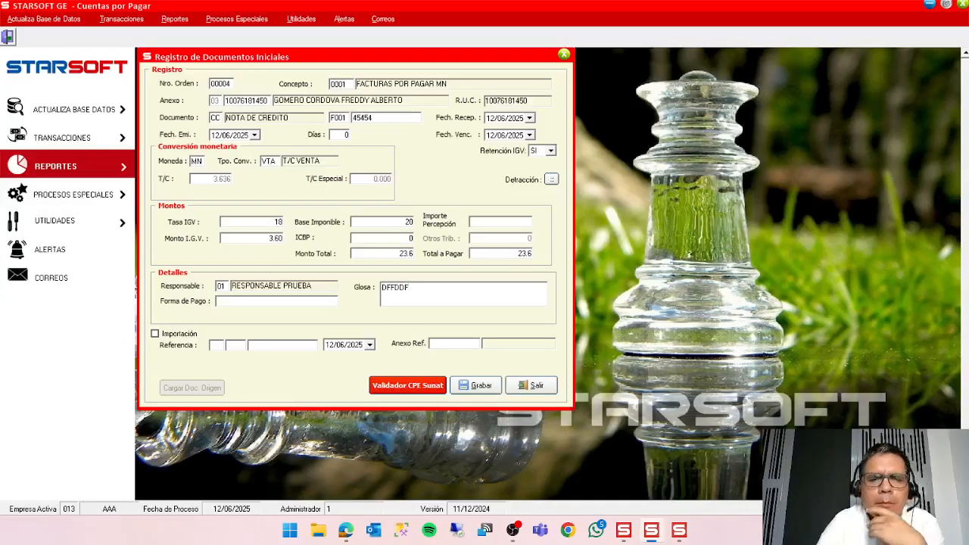
Save the credit note and enter its reference document as type FT, number F01-1545, dated 01/01/2025.
left_click(476, 386)
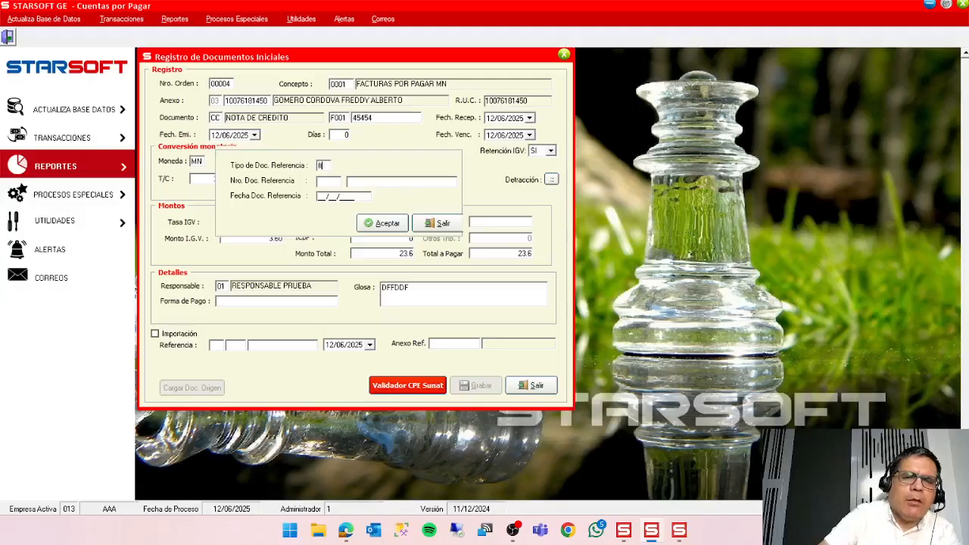
key("Caps_Lock")
key("Return")
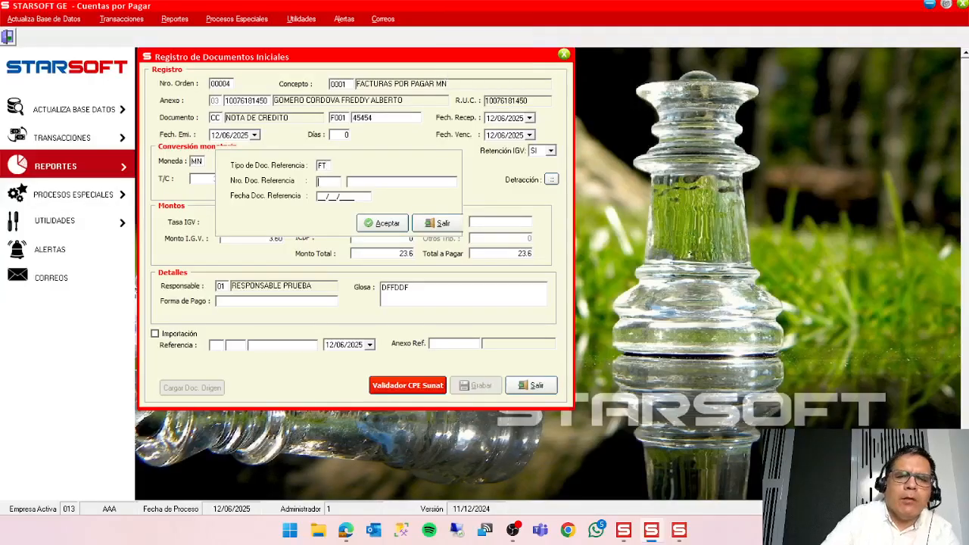
type("F01")
key("Return")
type("1545")
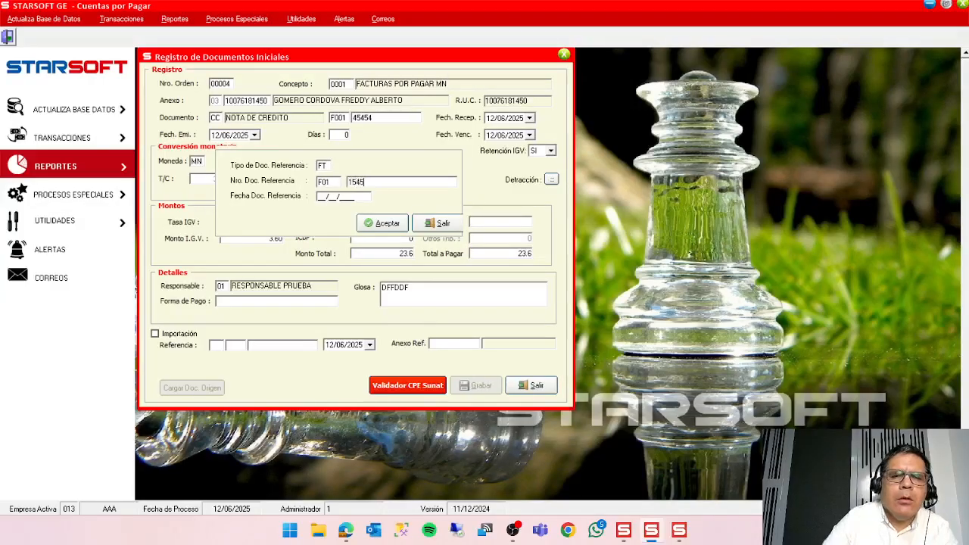
key("Return")
type("01/01/")
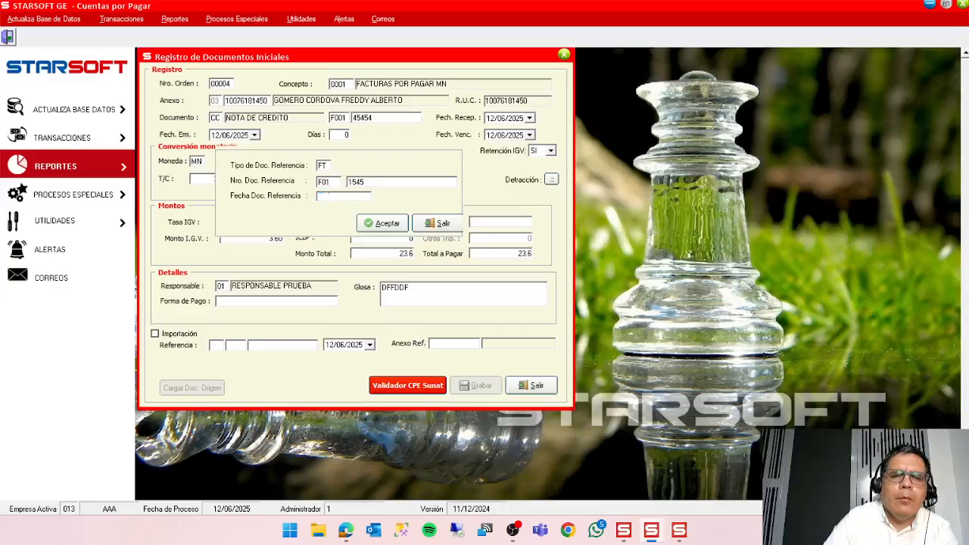
type("2025")
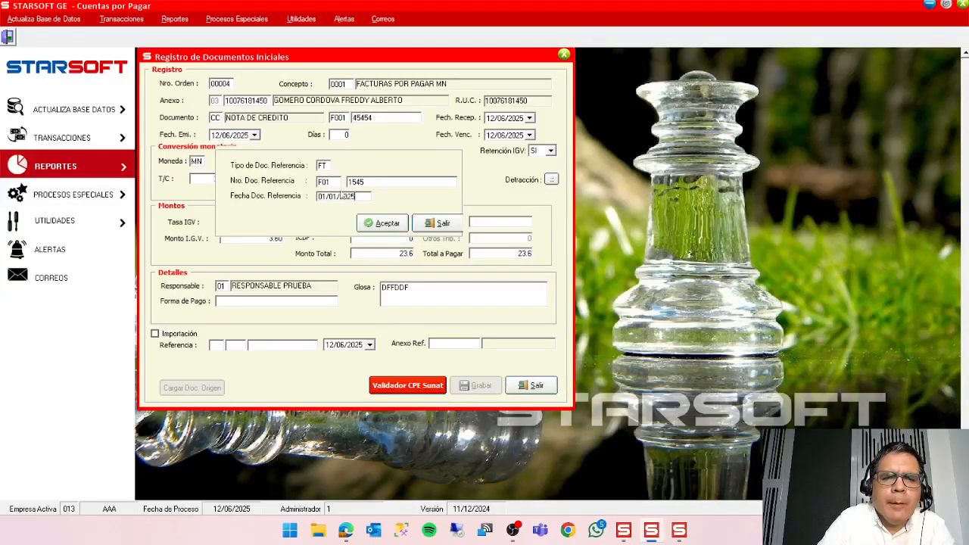
Correct the reference document's series to F010, accept the reference and close the initial documents list.
left_click(336, 184)
left_click(337, 183)
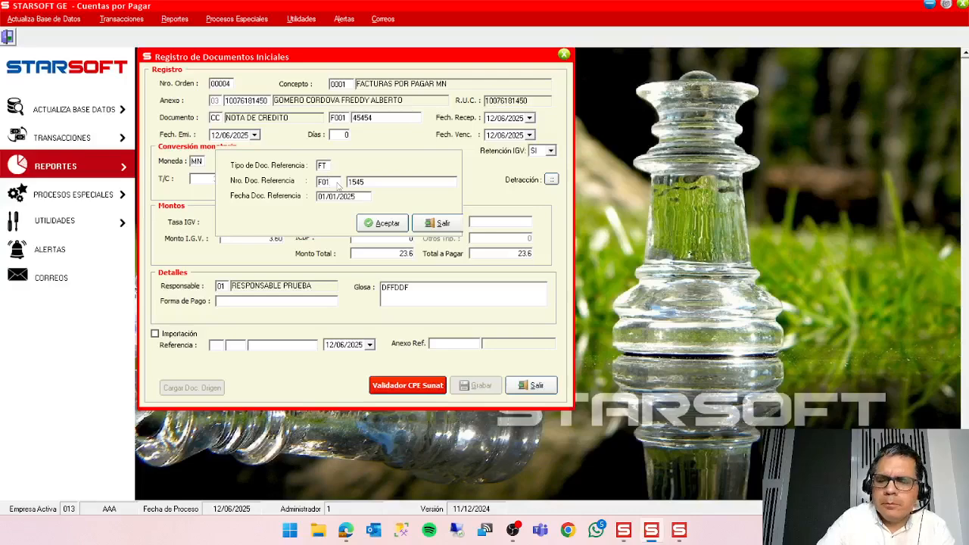
type("0")
left_click(369, 222)
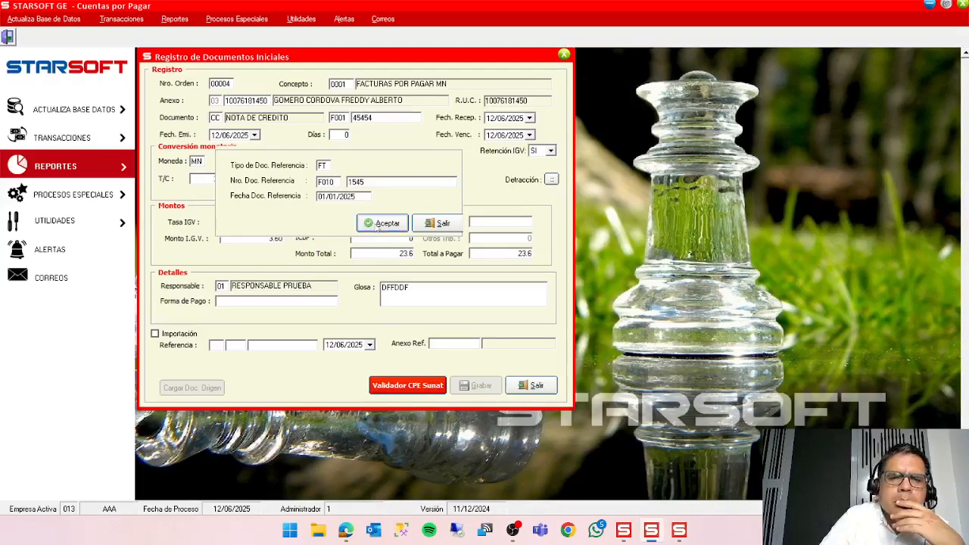
left_click(482, 305)
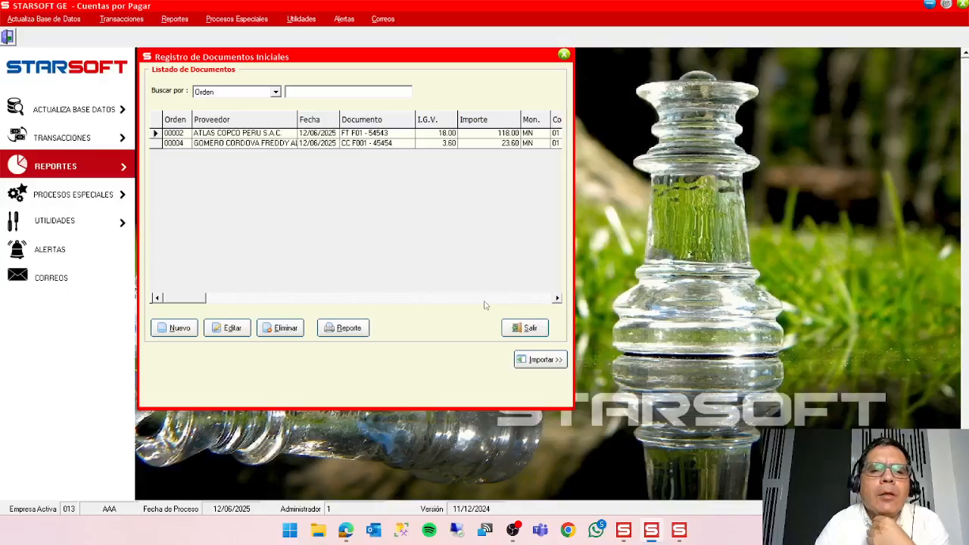
left_click(530, 328)
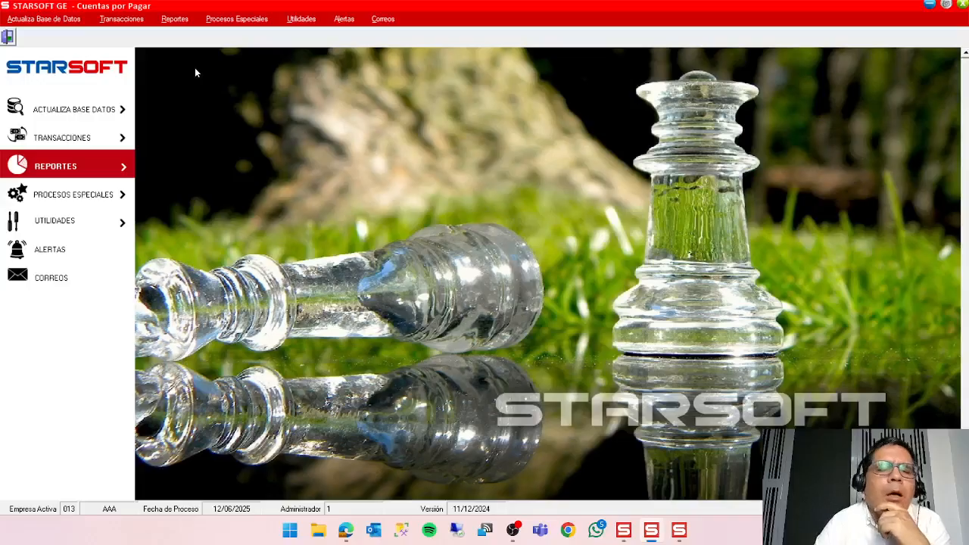
Open Pagos de Documentos and create a new payment of type Aplicación de Documento.
left_click(126, 20)
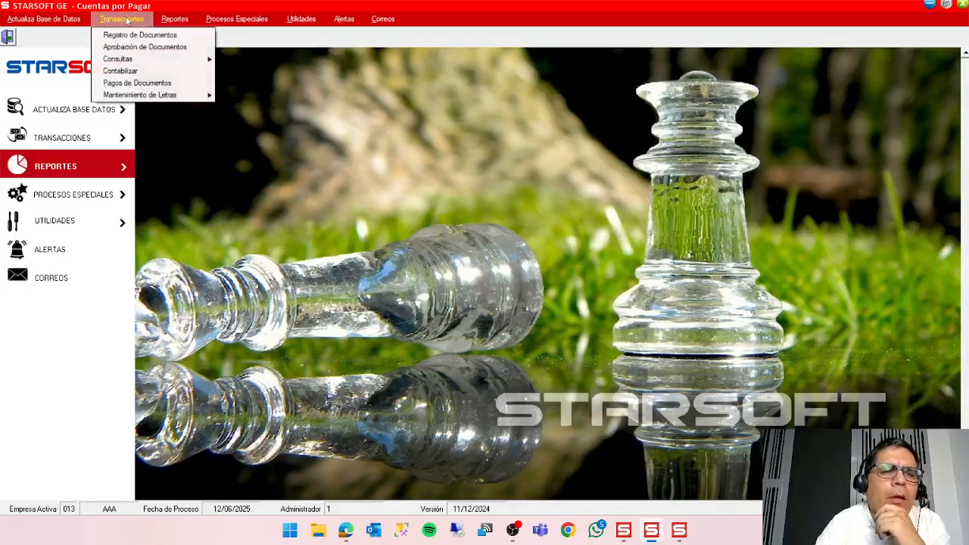
left_click(152, 83)
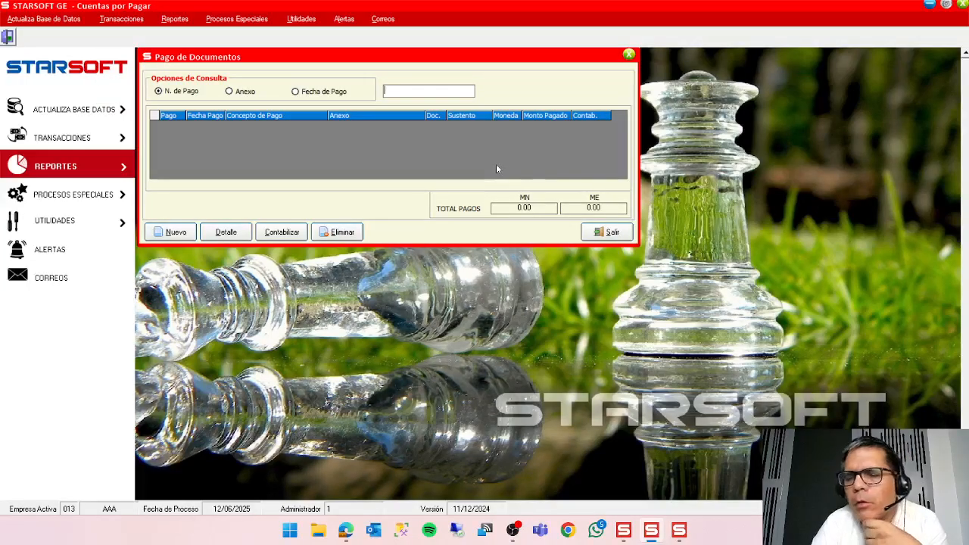
left_click(179, 235)
left_click_drag(193, 122, 414, 120)
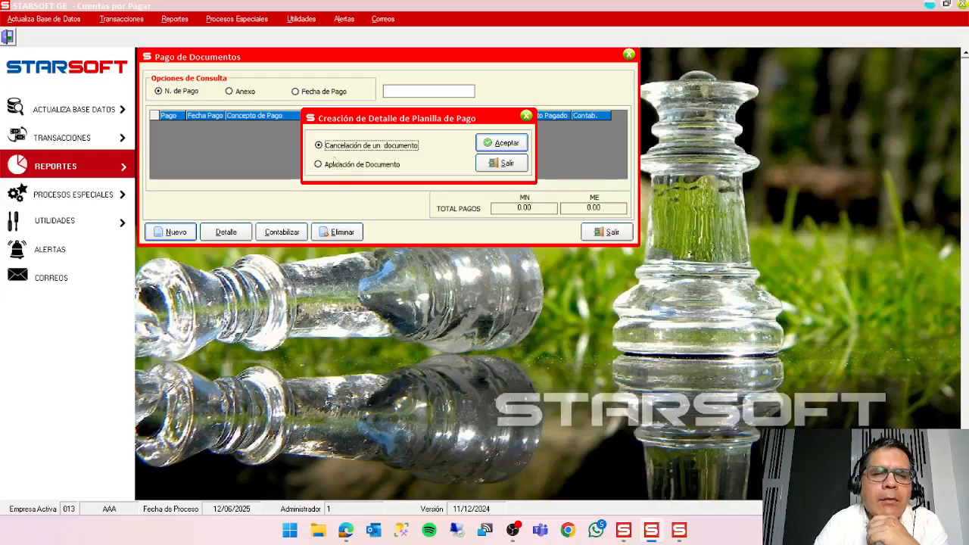
left_click(342, 167)
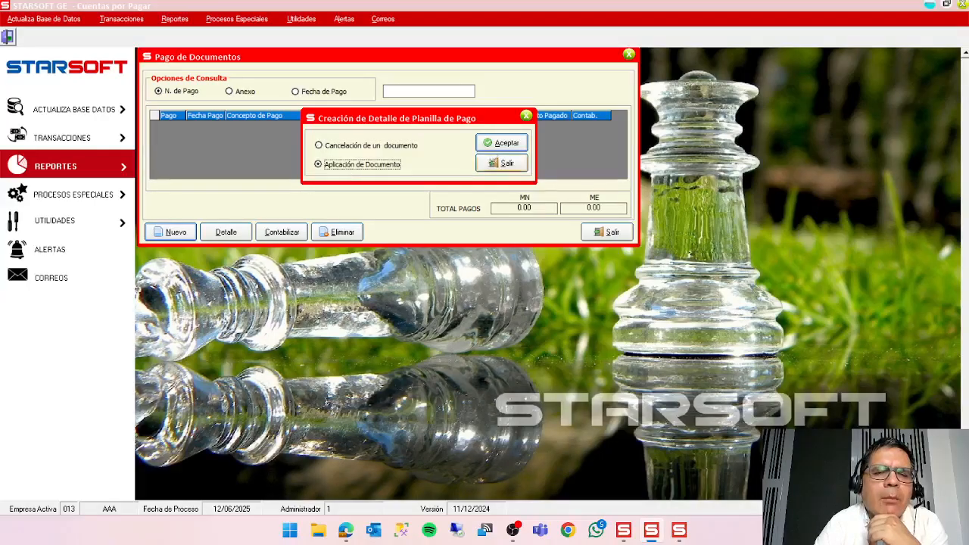
left_click(501, 143)
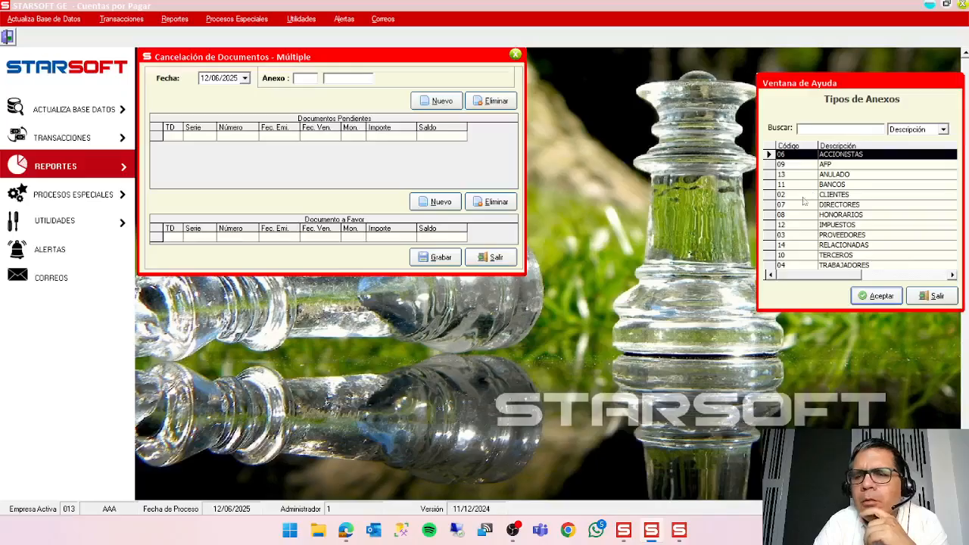
Set the application's annex to type 03 PROVEEDORES and the first supplier matching "GOM".
double_click(812, 237)
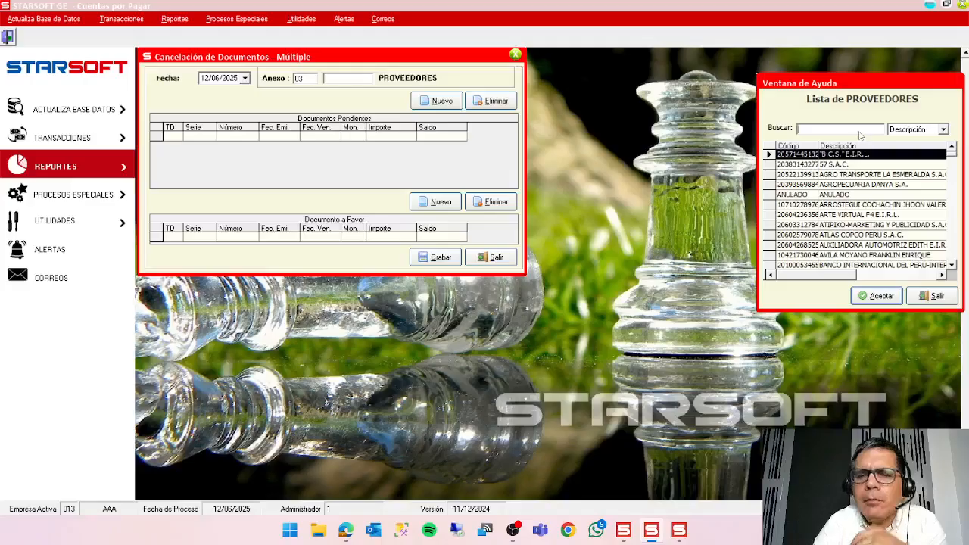
type("GOM")
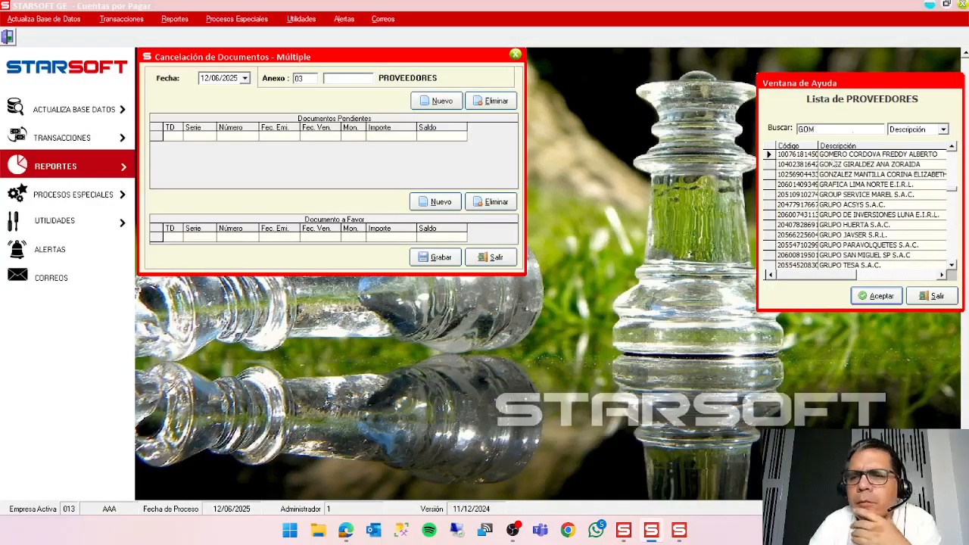
left_click(895, 290)
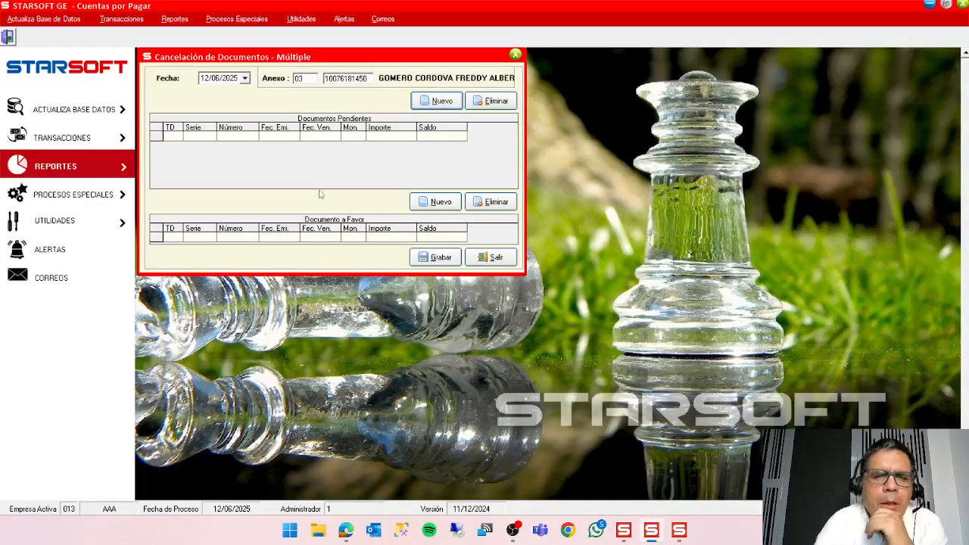
left_click(428, 105)
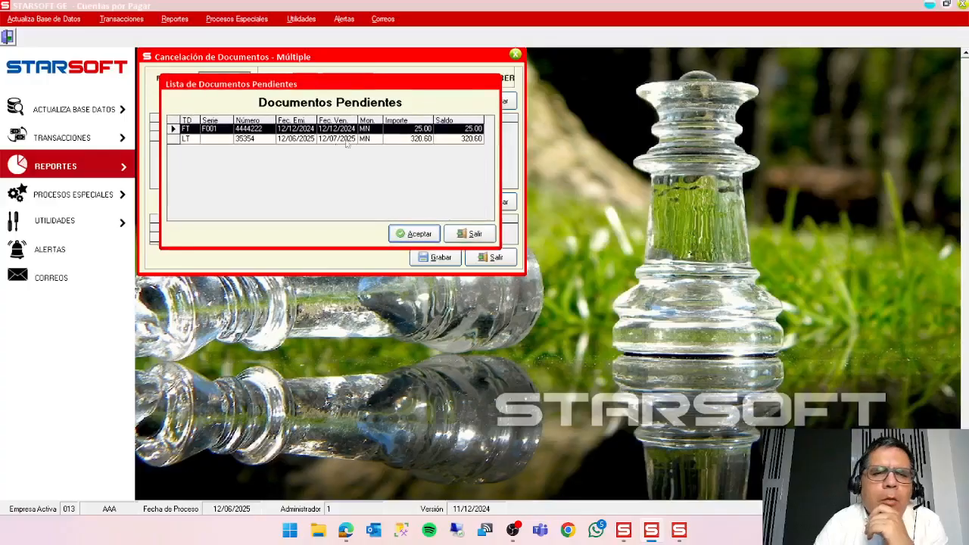
left_click(414, 232)
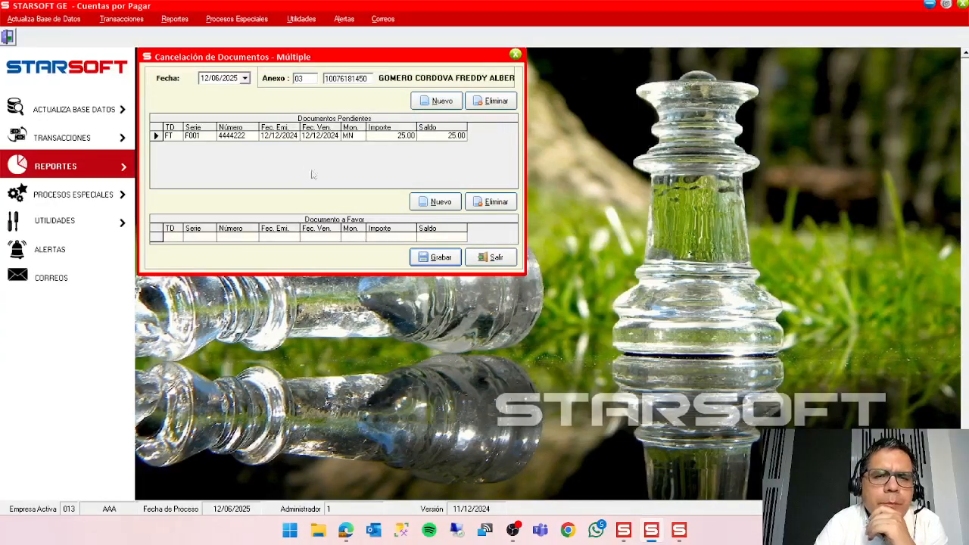
left_click(432, 203)
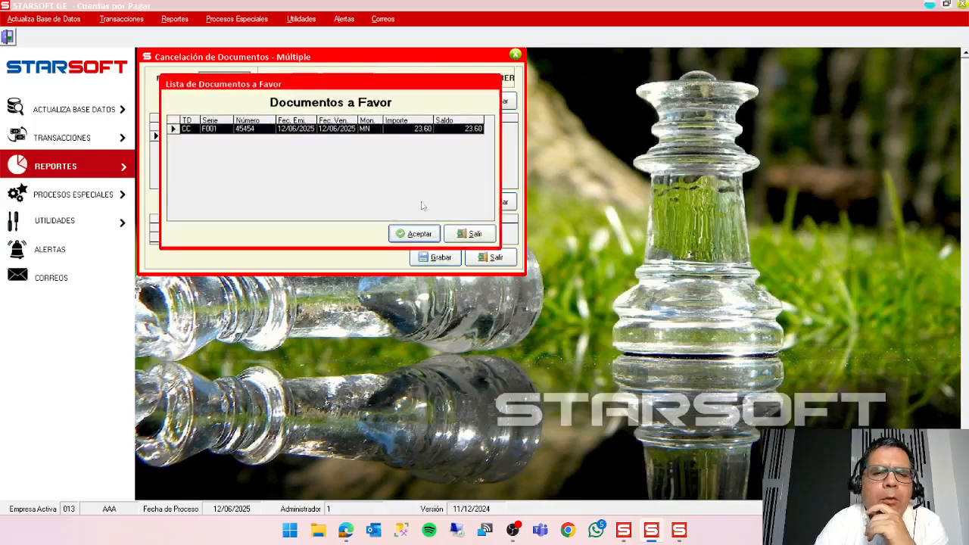
left_click_drag(296, 88, 321, 180)
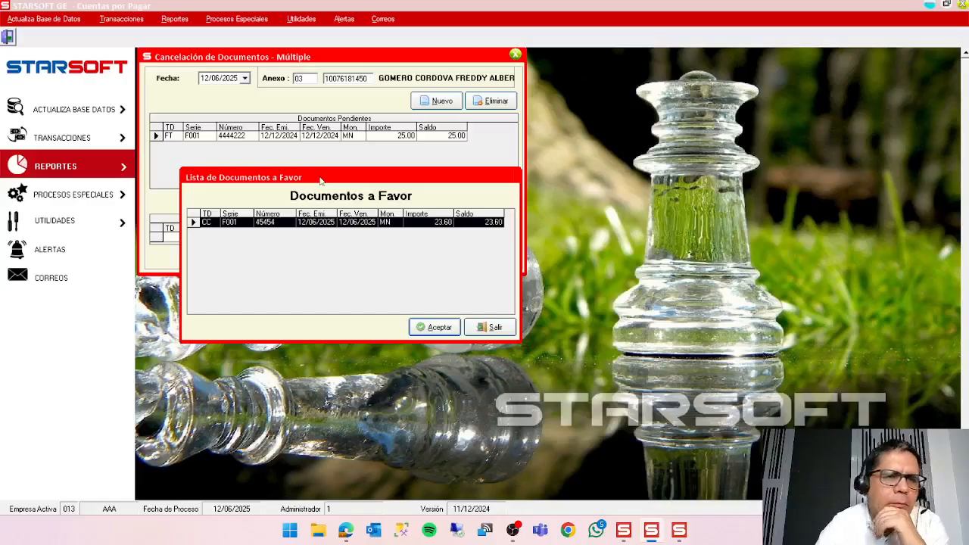
left_click(433, 328)
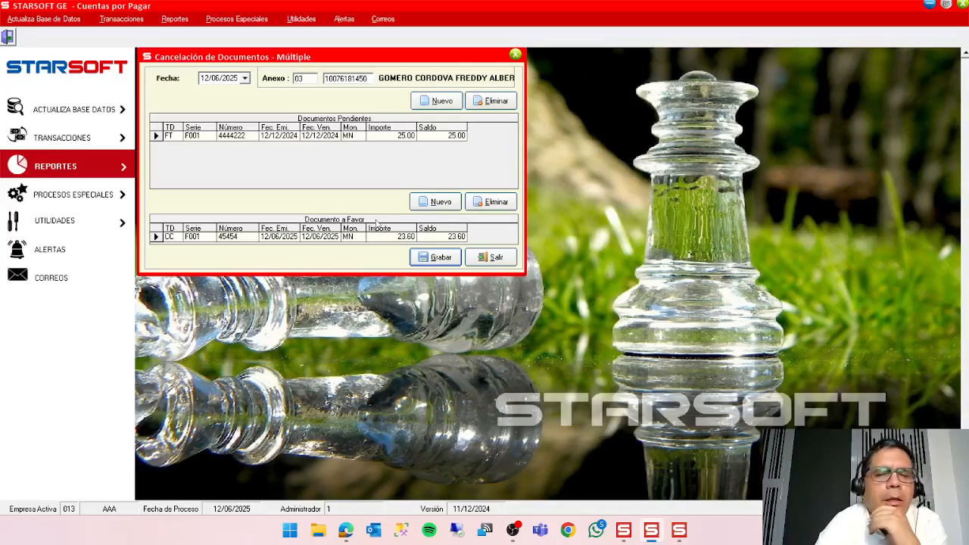
Save the cancellation with concept D2 APLICACIÓN NOTA CREDITO MN and conversion VTA.
left_click(433, 262)
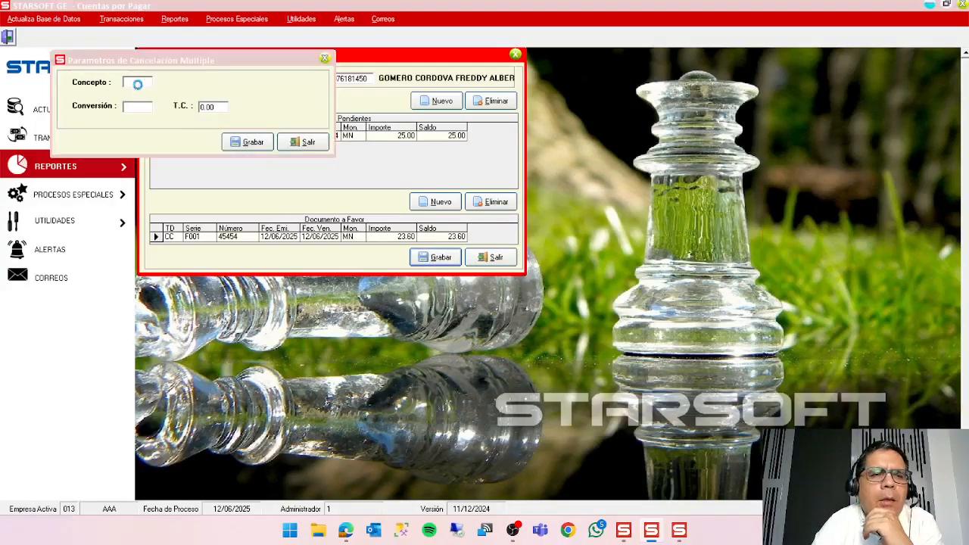
left_click_drag(879, 75, 339, 73)
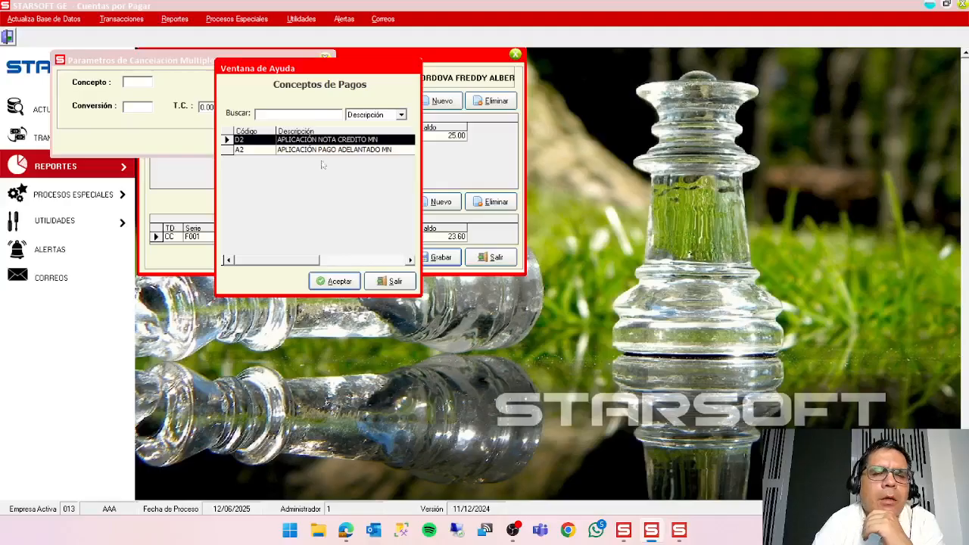
left_click(330, 284)
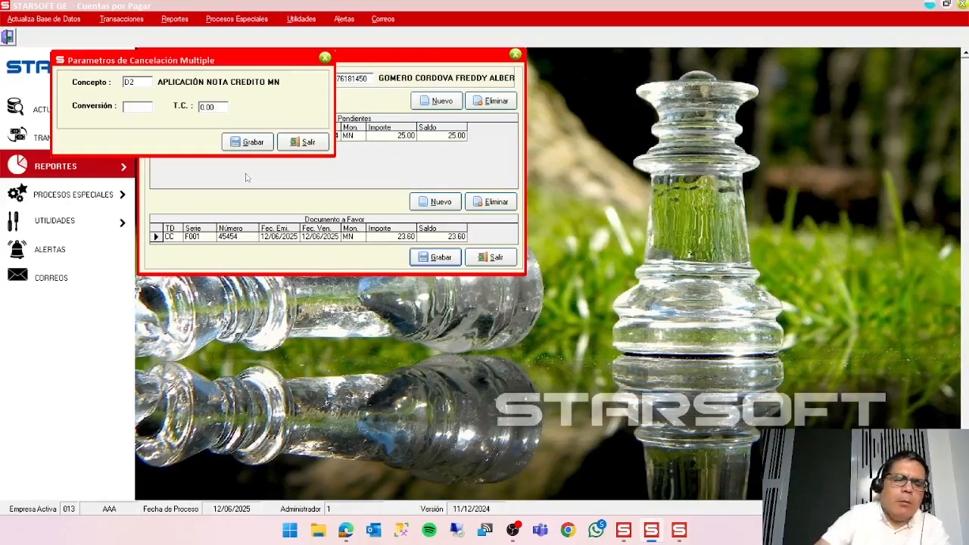
type("VTA")
key("Return")
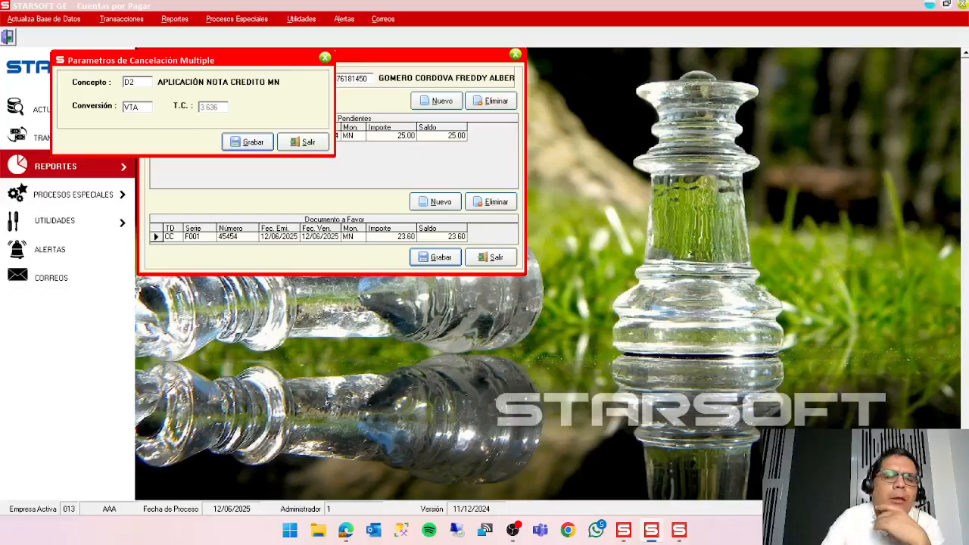
left_click(244, 140)
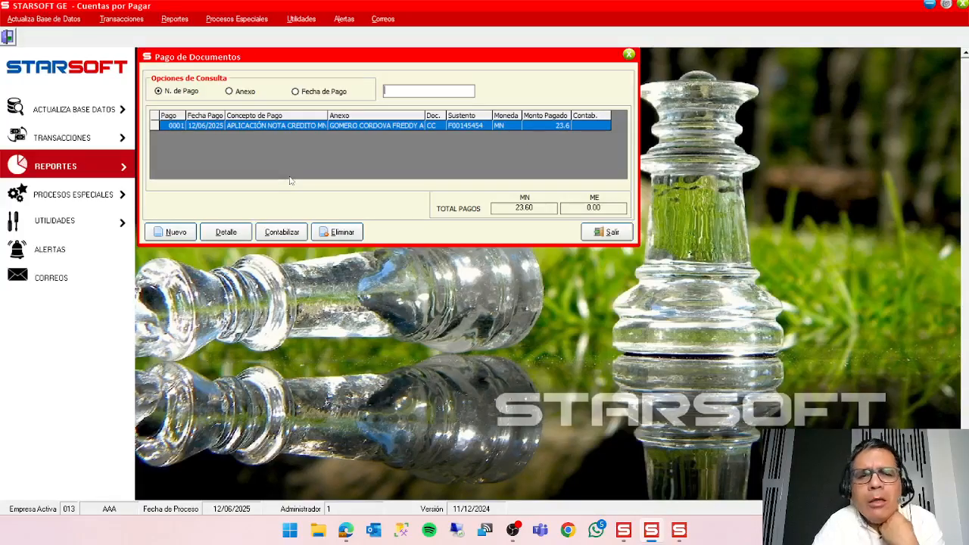
Open the Doc. Pendientes por Pagar report and set annex type 03 and the credit note's supplier, found by Descripción, as the initial provider.
left_click(174, 19)
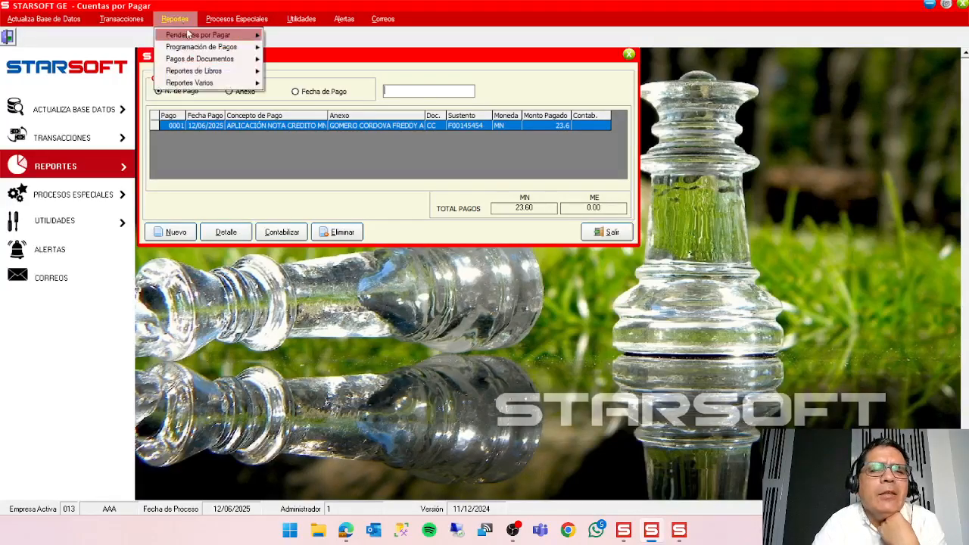
mouse_move(203, 35)
left_click(324, 70)
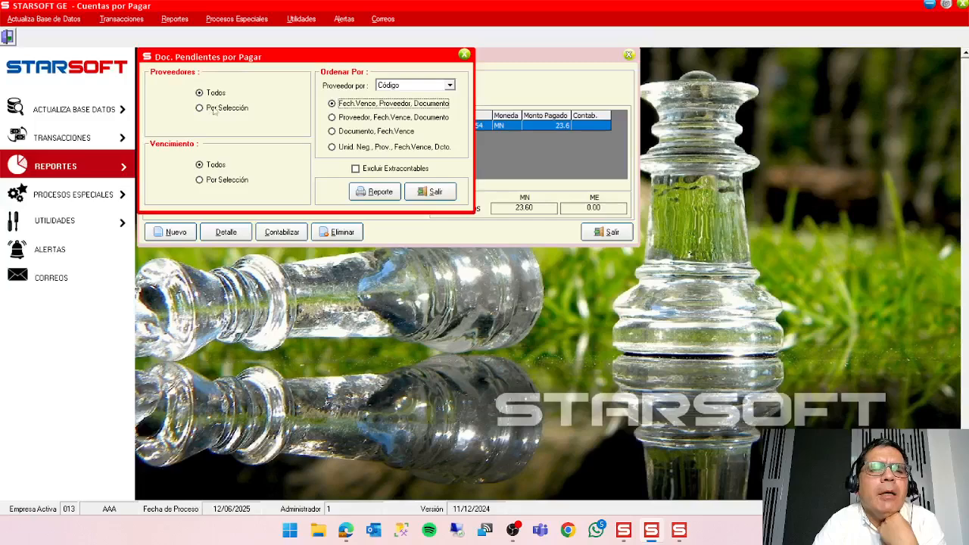
type("03")
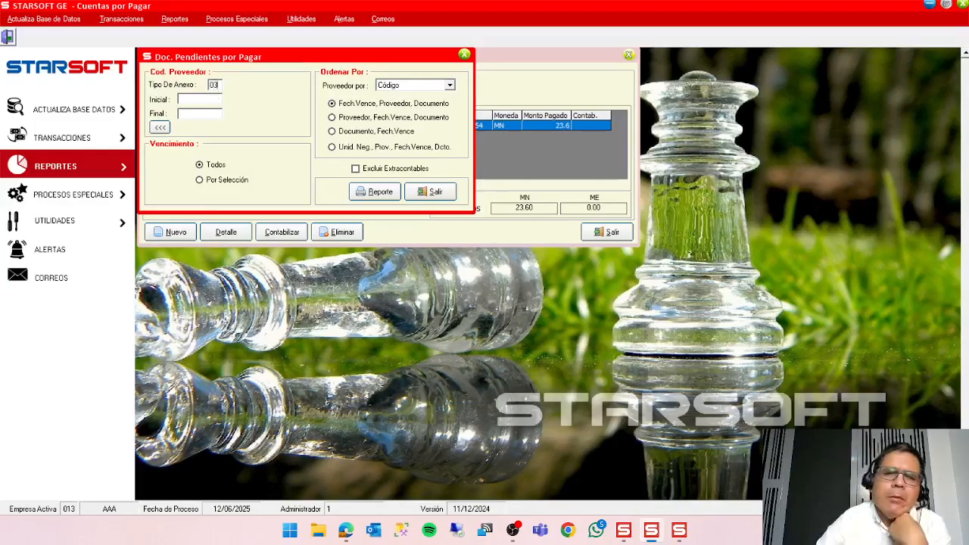
key("Return")
double_click(216, 98)
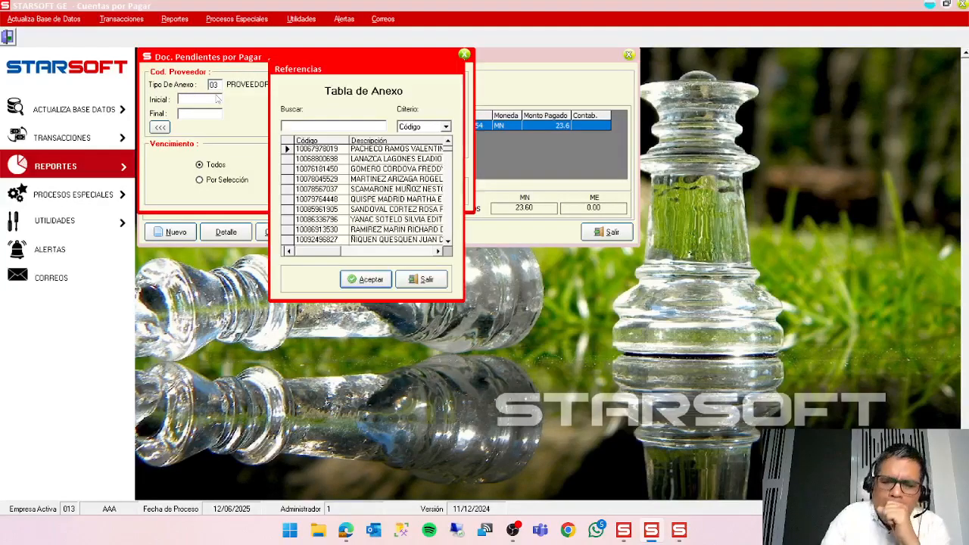
type("GOM")
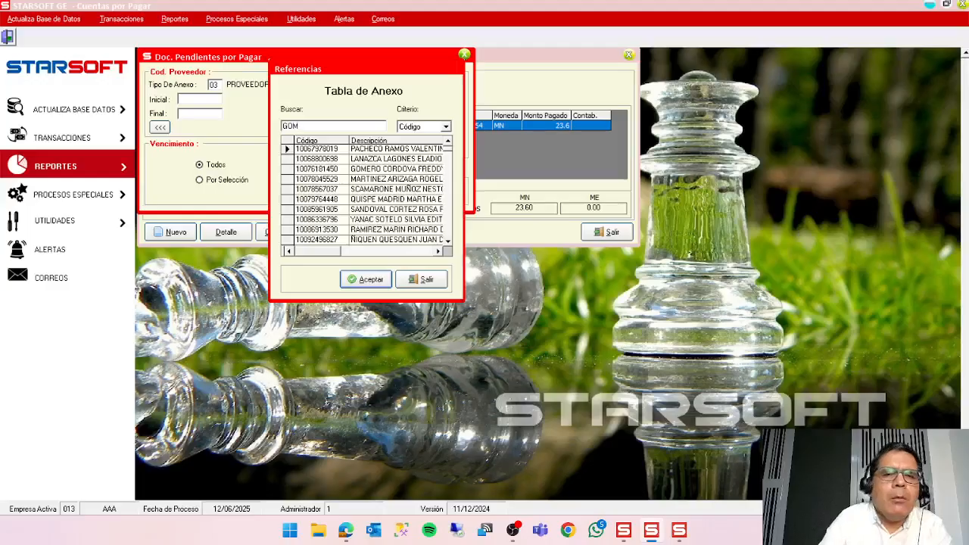
left_click(446, 126)
left_click(420, 145)
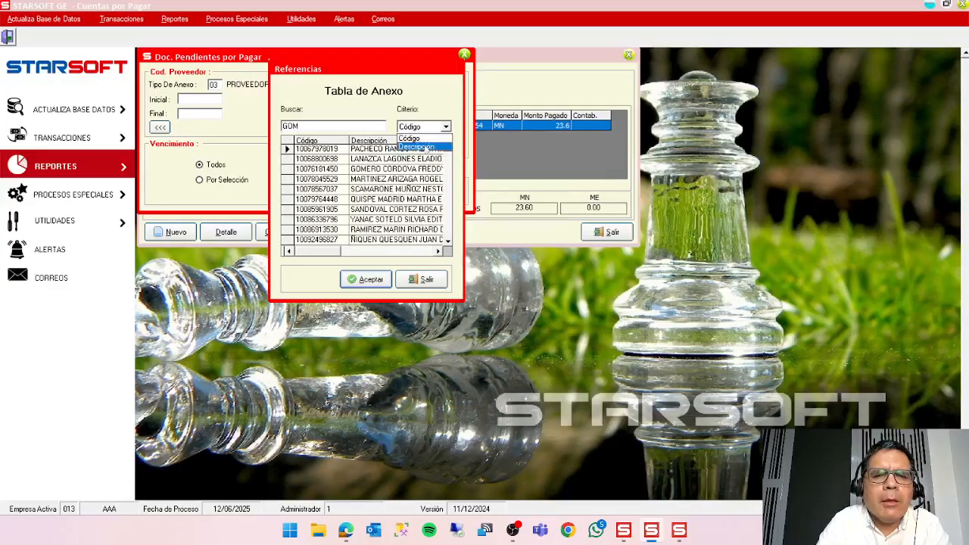
type("GOMER")
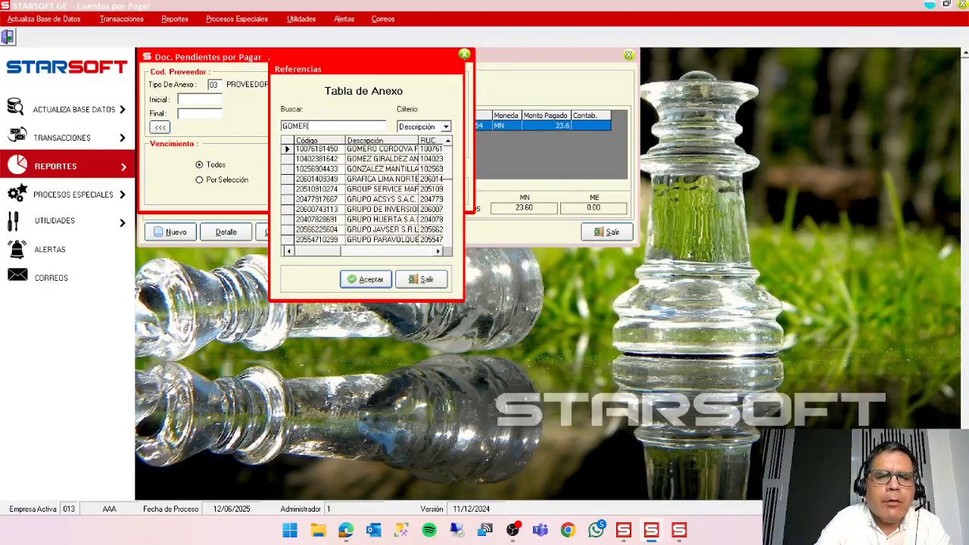
left_click(359, 150)
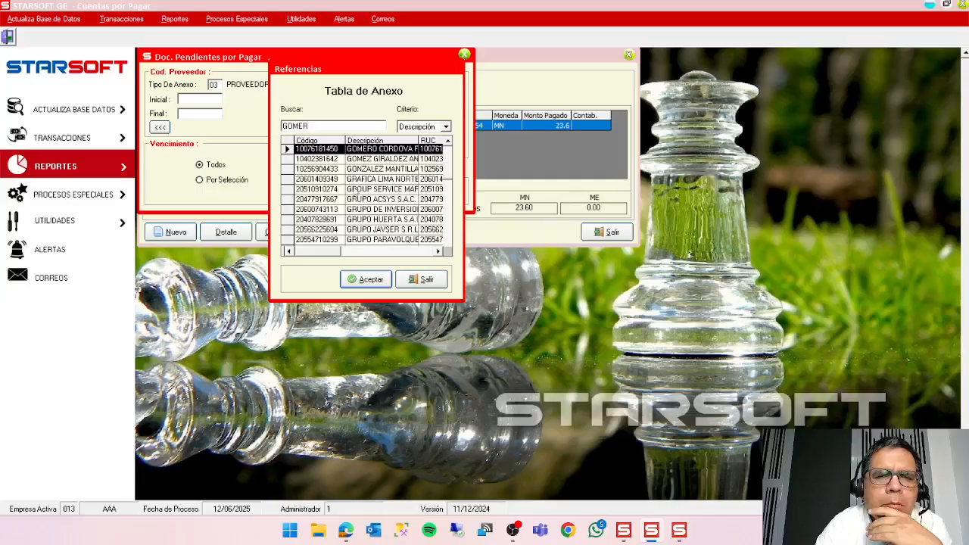
left_click(366, 279)
Copy the initial provider code into the final provider and generate the pending documents report.
right_click(214, 99)
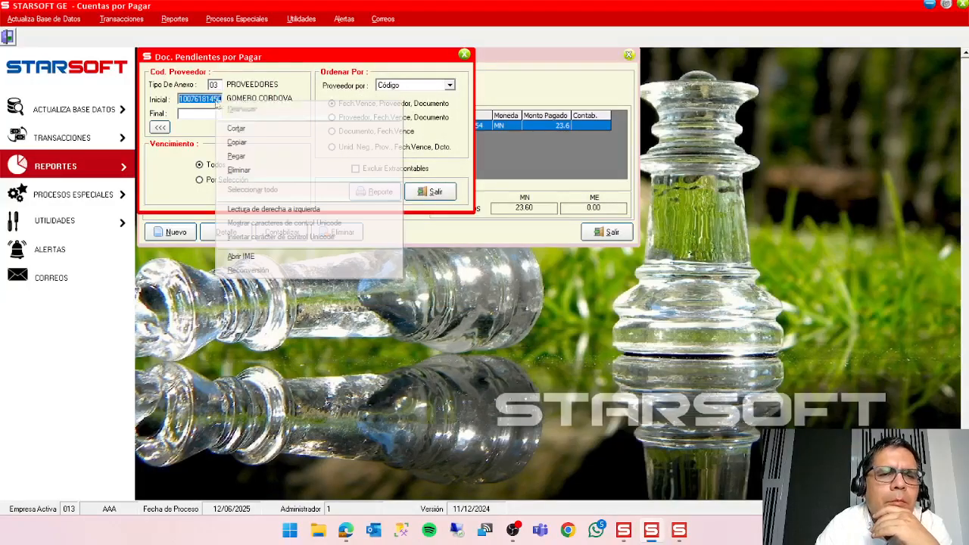
left_click(244, 142)
left_click(195, 115)
right_click(194, 115)
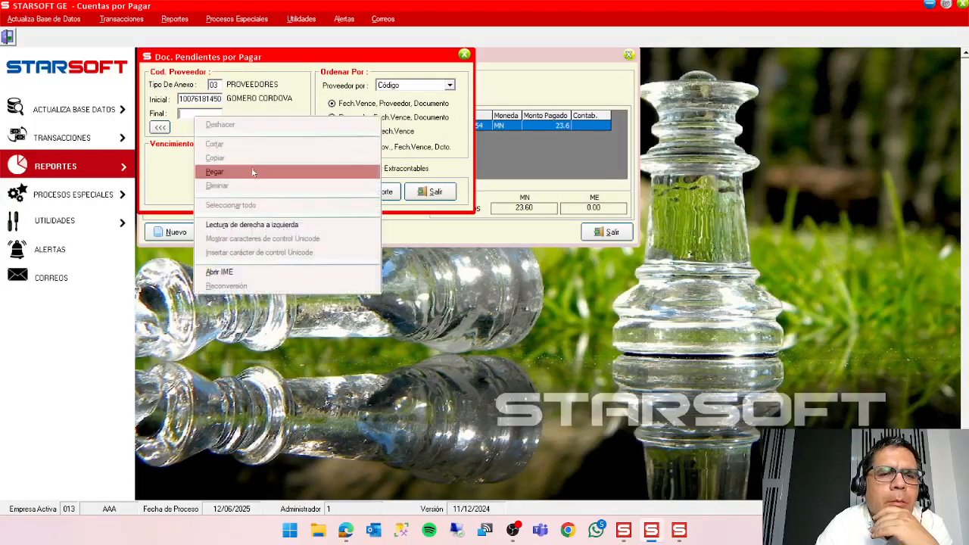
left_click(251, 168)
key("Return")
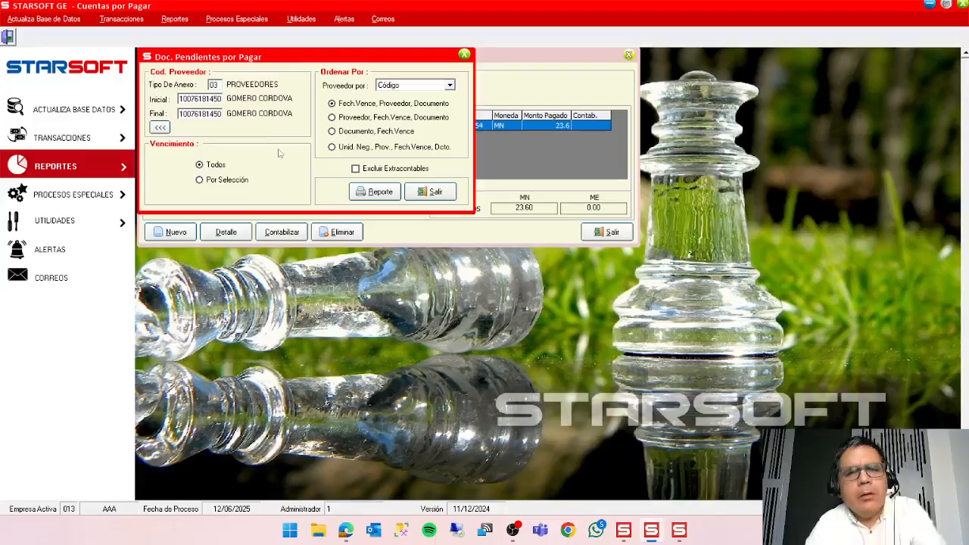
left_click(365, 190)
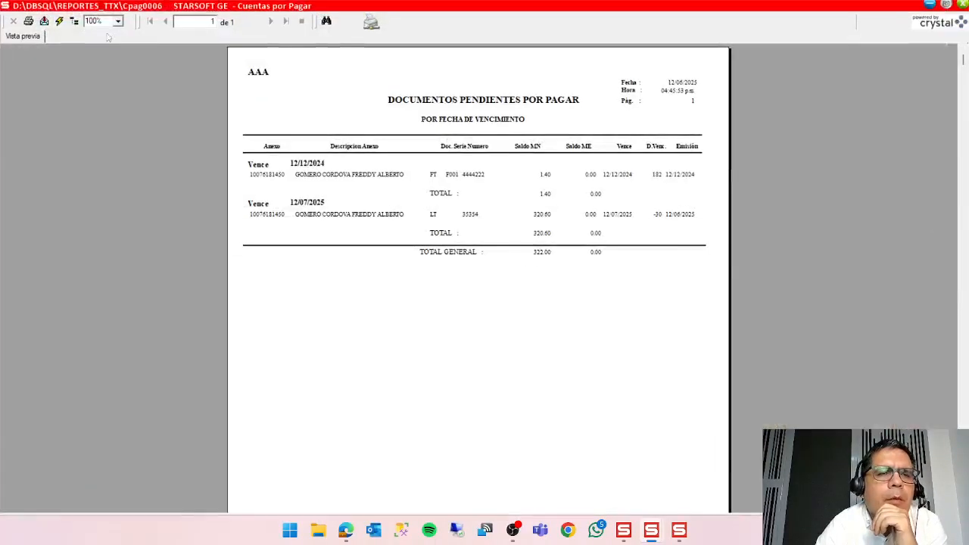
Enlarge the report to 150%, examine the pending balances of the supplier's invoice and letra, and close the report and its filter window.
left_click(117, 22)
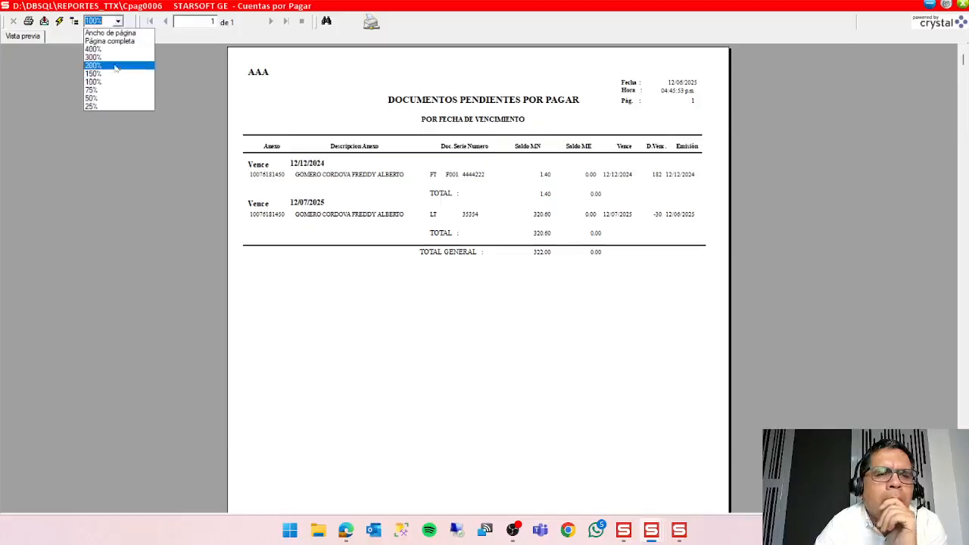
left_click(121, 78)
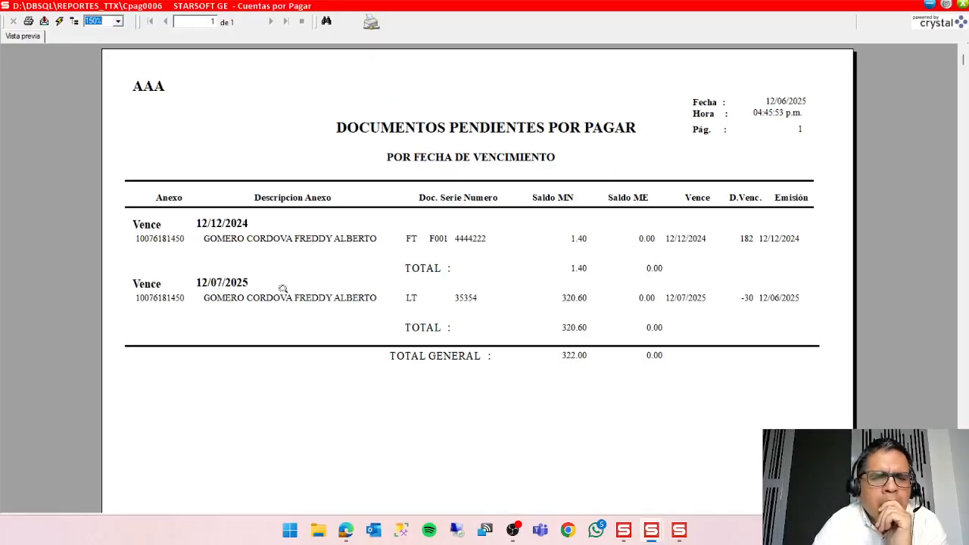
left_click(416, 300)
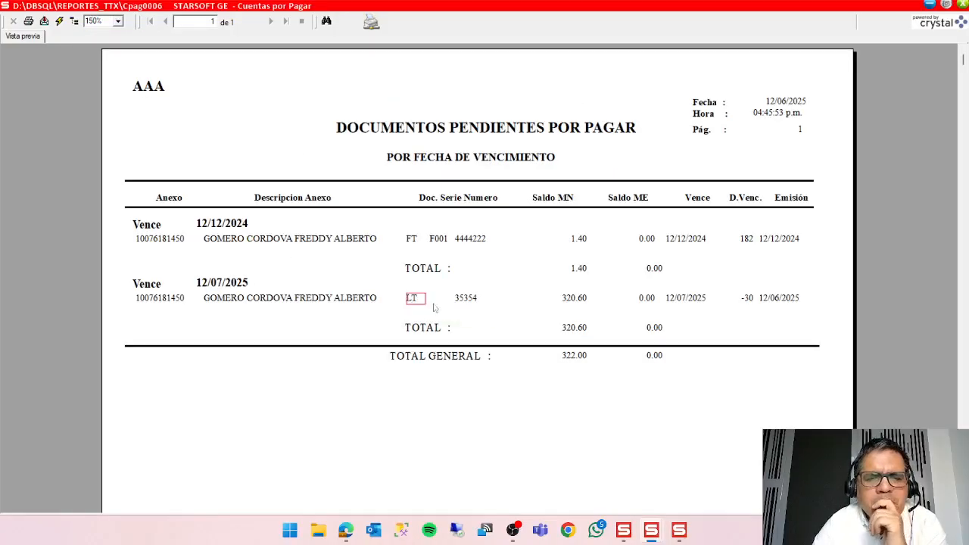
left_click(467, 307)
left_click(417, 243)
left_click(441, 240)
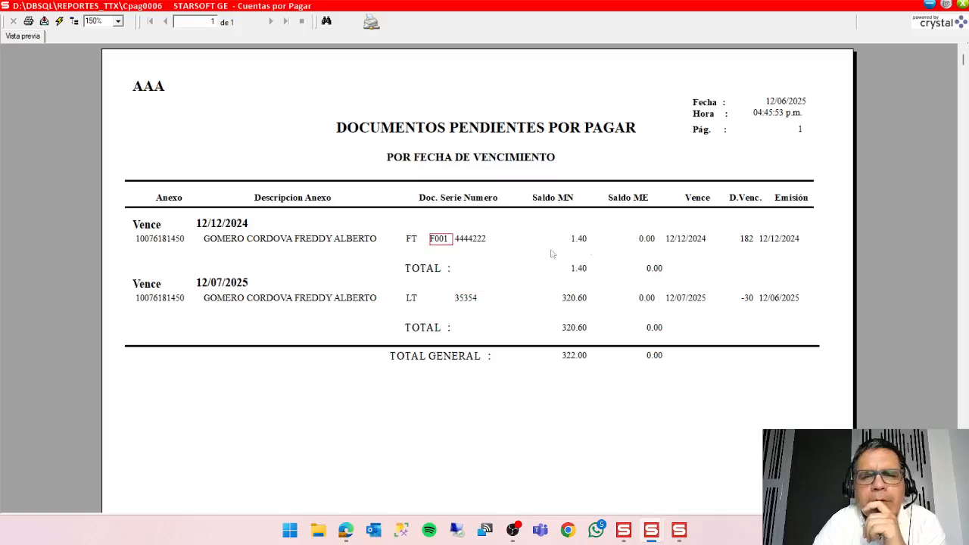
left_click(583, 236)
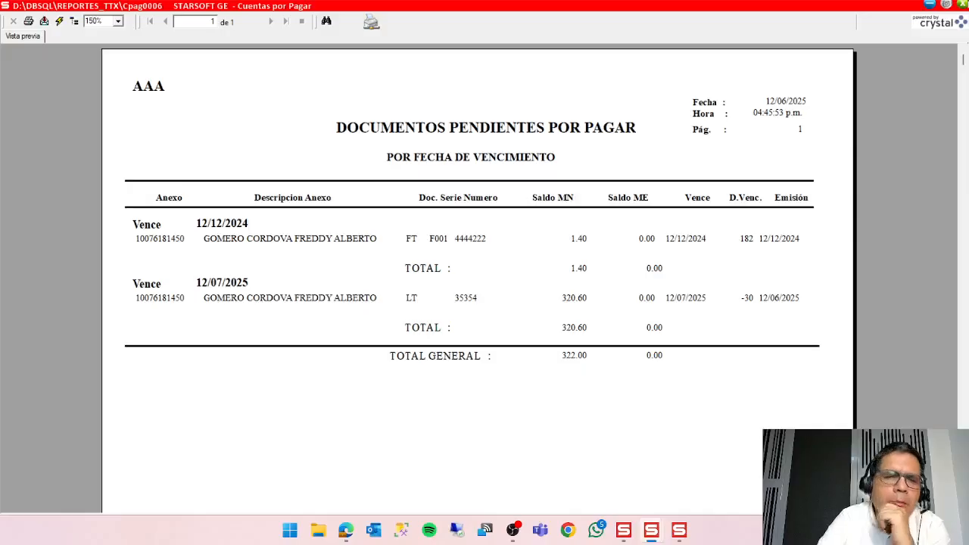
left_click(963, 5)
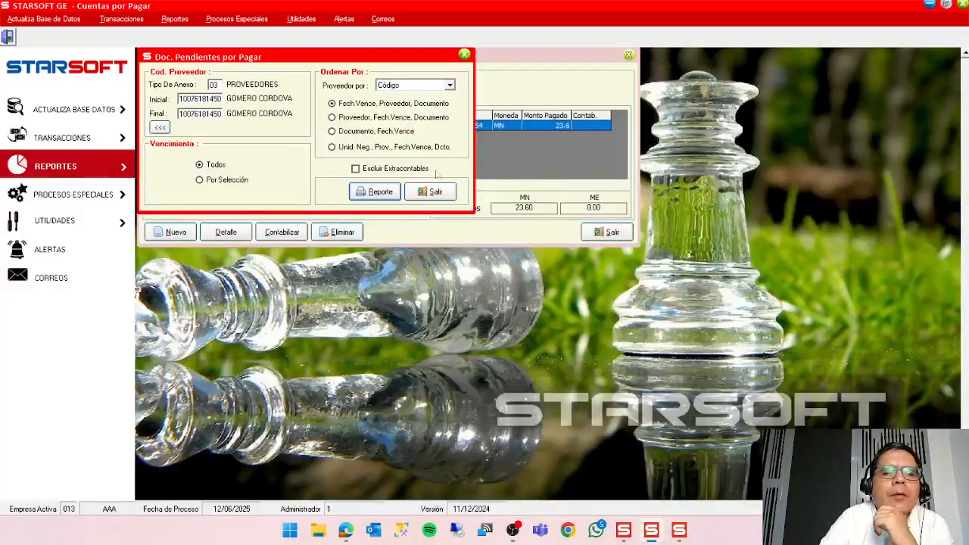
left_click(442, 194)
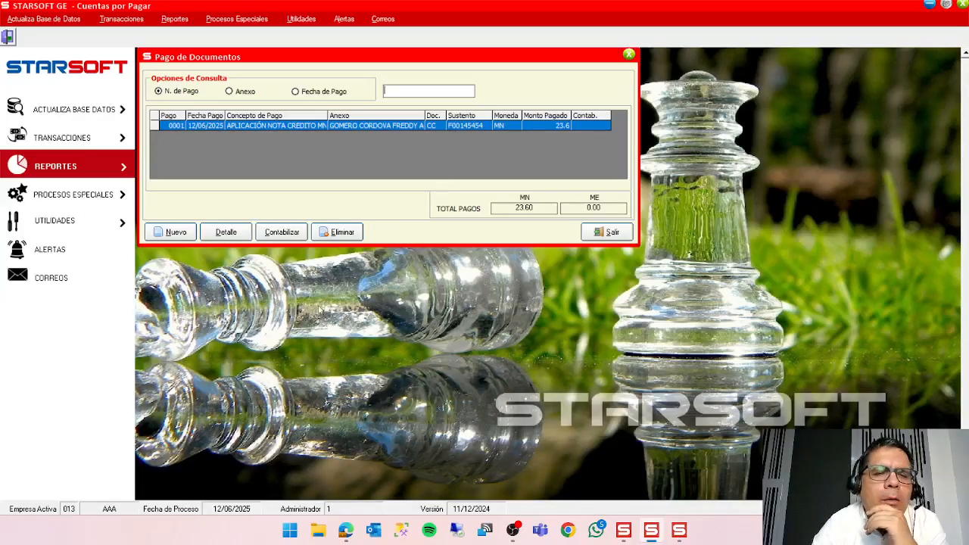
Post the credit note application payment to accounting under sub diario 12 DIARIO GENERAL.
left_click(283, 236)
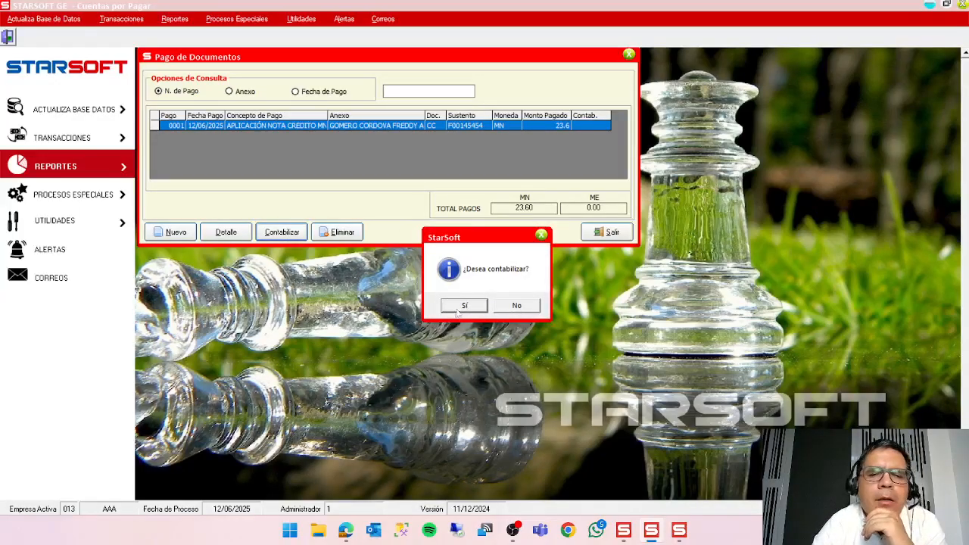
left_click(464, 304)
double_click(437, 275)
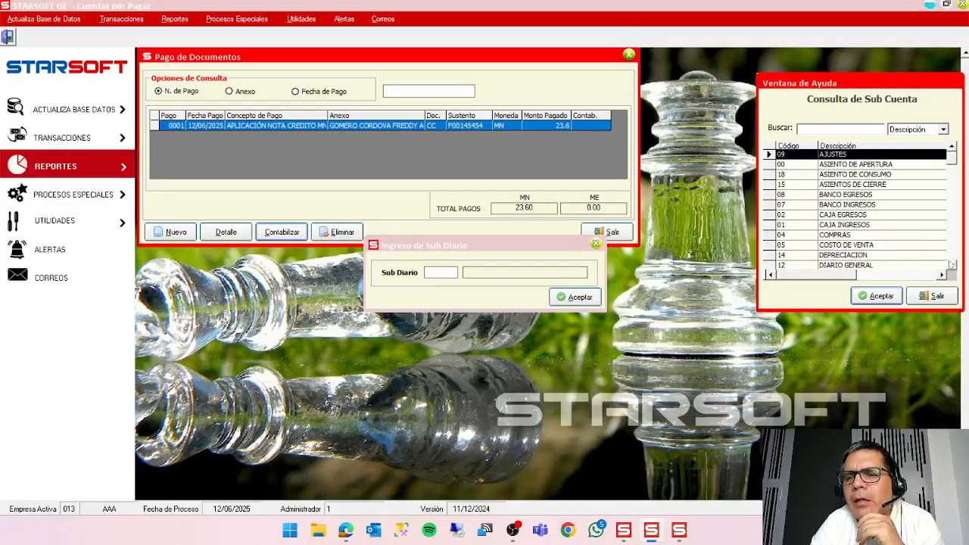
left_click(951, 265)
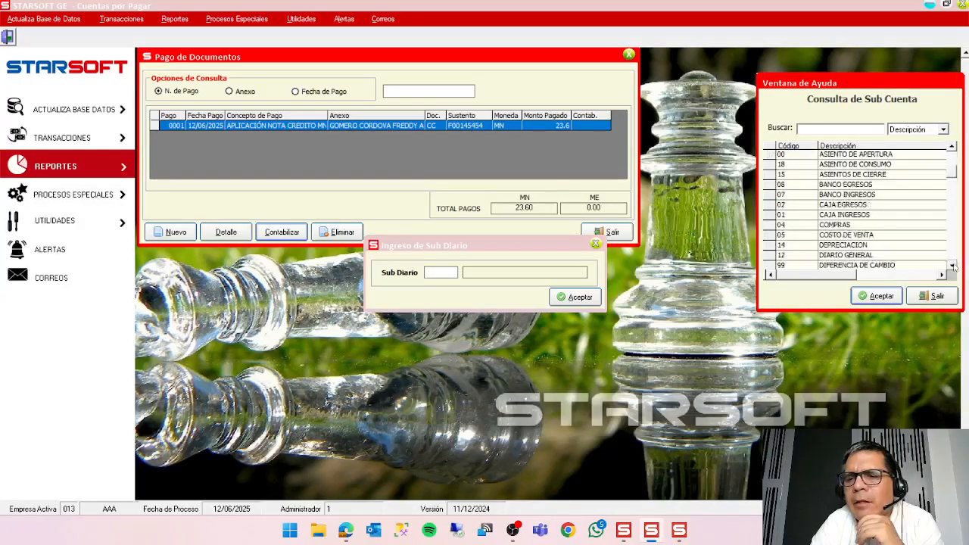
left_click(951, 265)
left_click(841, 236)
left_click(844, 244)
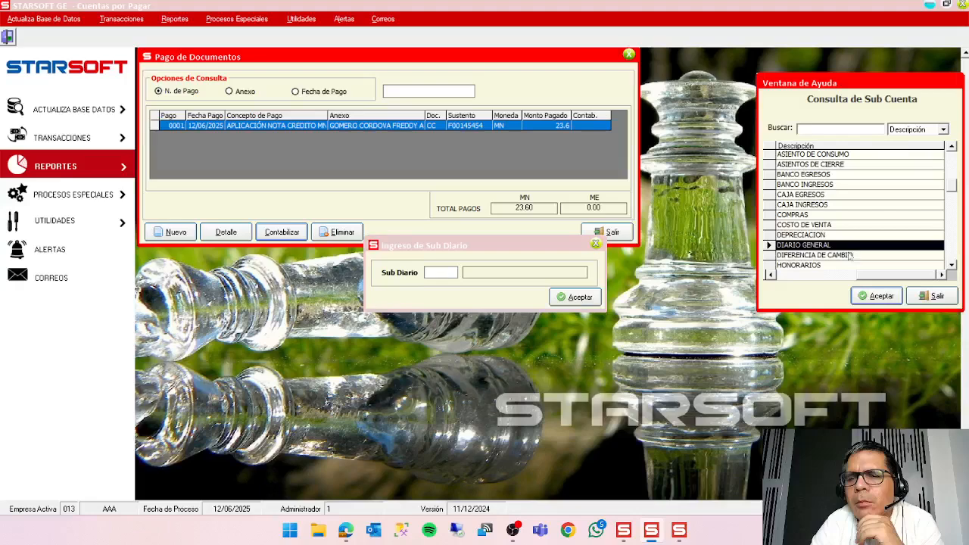
left_click(875, 295)
left_click(564, 297)
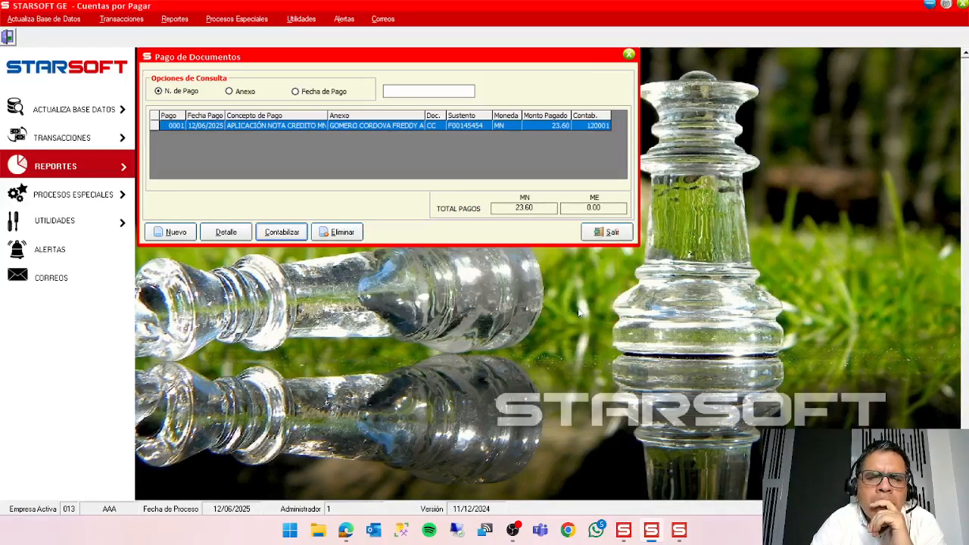
left_click(581, 307)
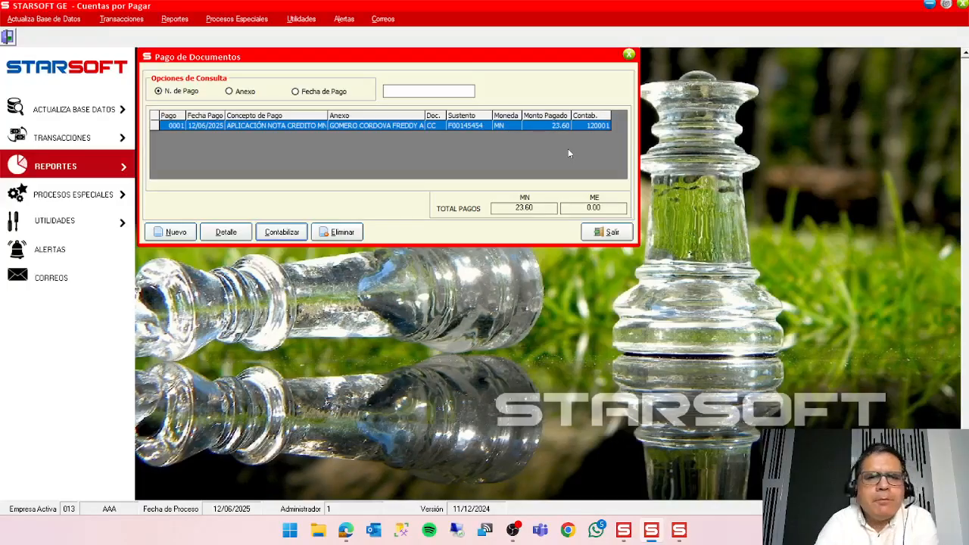
Close the Pago de Documentos window, switch to the Compras module and exit it.
left_click(611, 232)
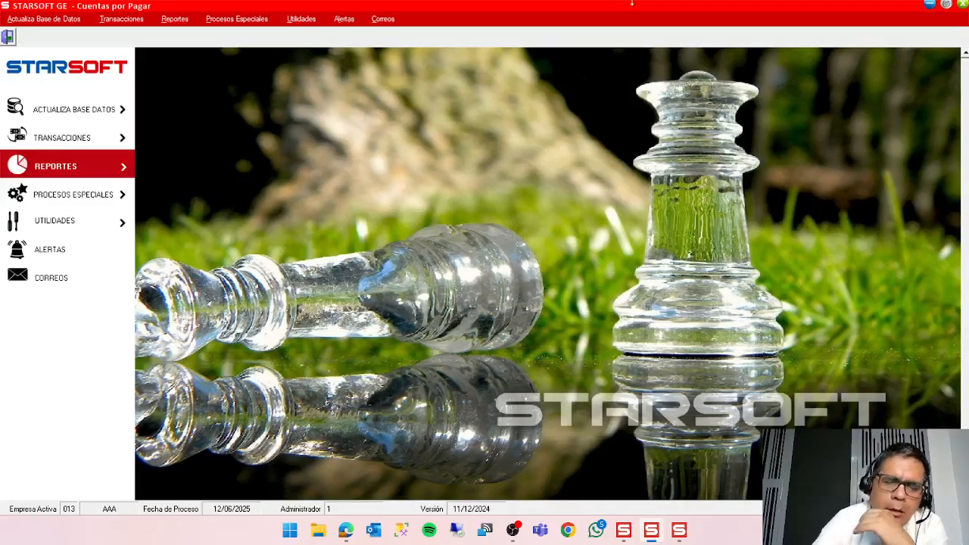
left_click(623, 530)
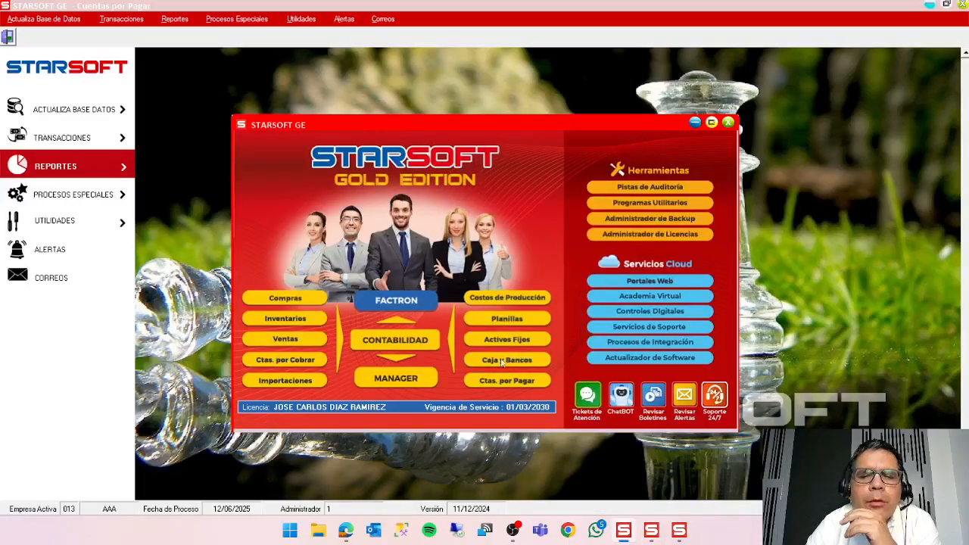
left_click(679, 533)
left_click(963, 6)
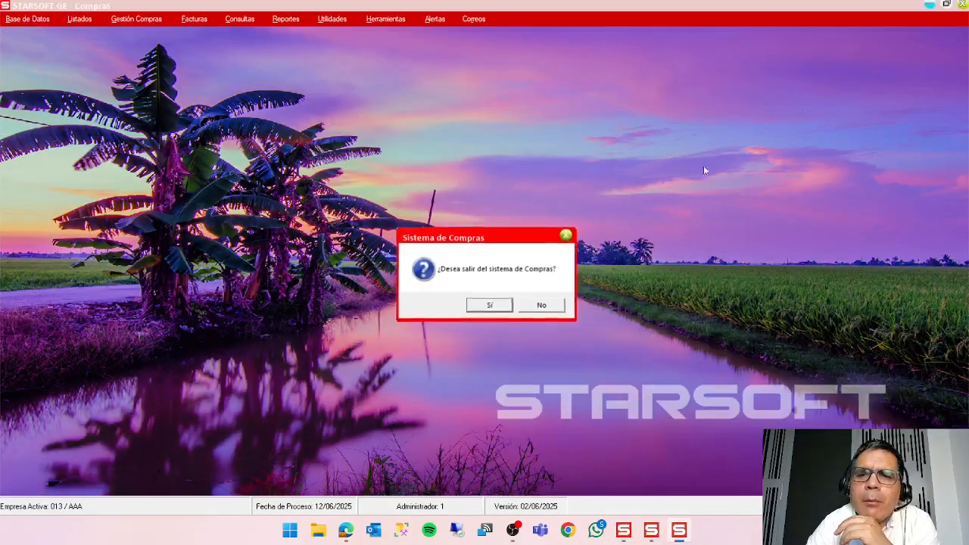
left_click(507, 305)
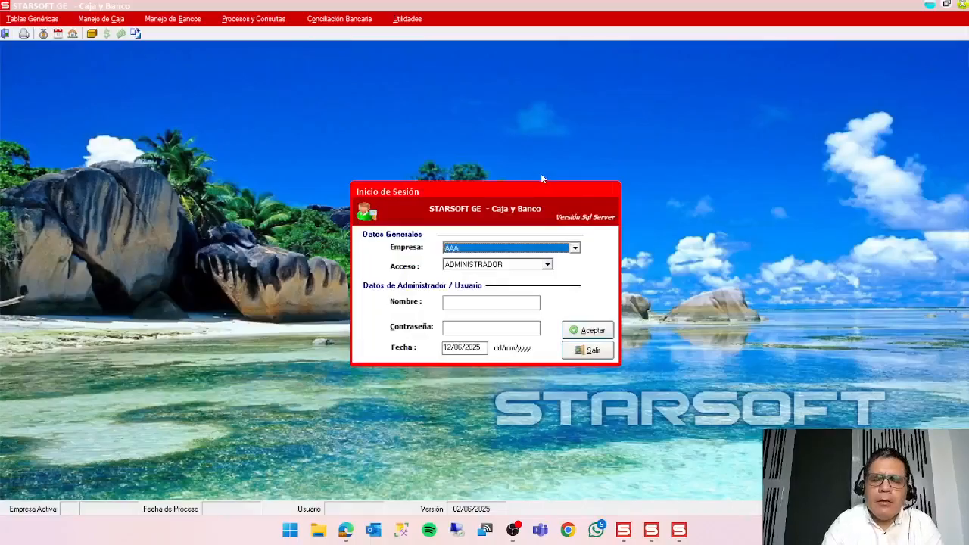
Log in to the Caja y Banco module for company AAA with ADMINISTRADOR access, entering the user name and password and keeping the date 12/06/2025.
key("Tab")
key("Tab")
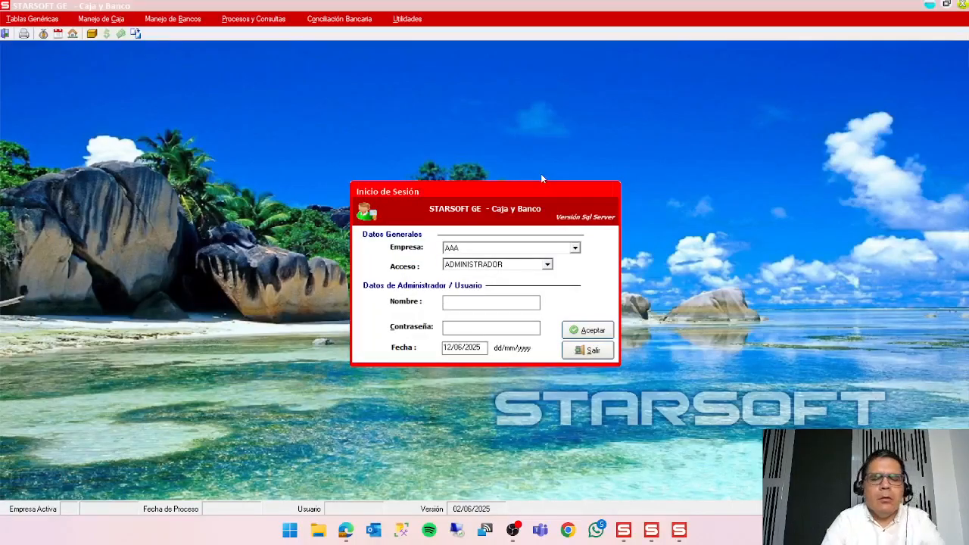
type("1")
key("Tab")
type("1")
key("Tab")
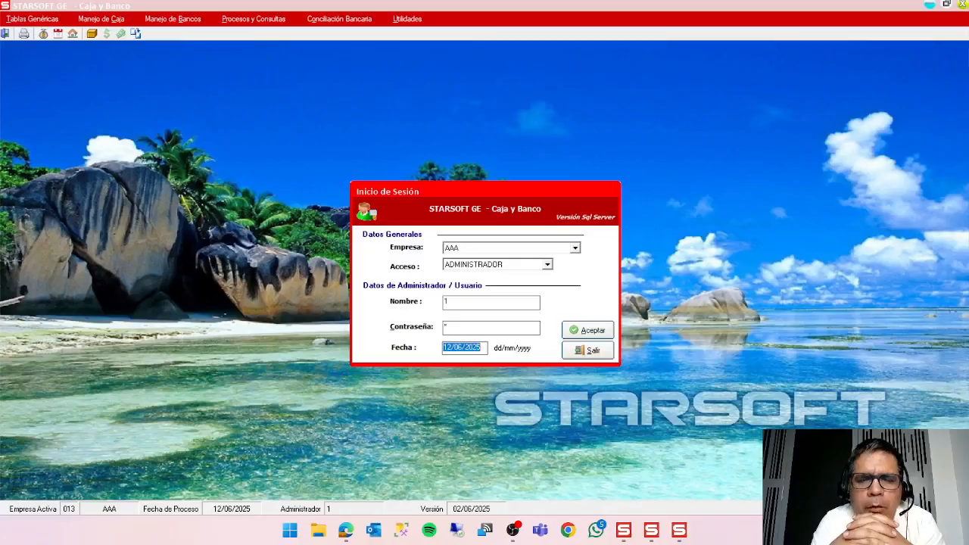
key("Return")
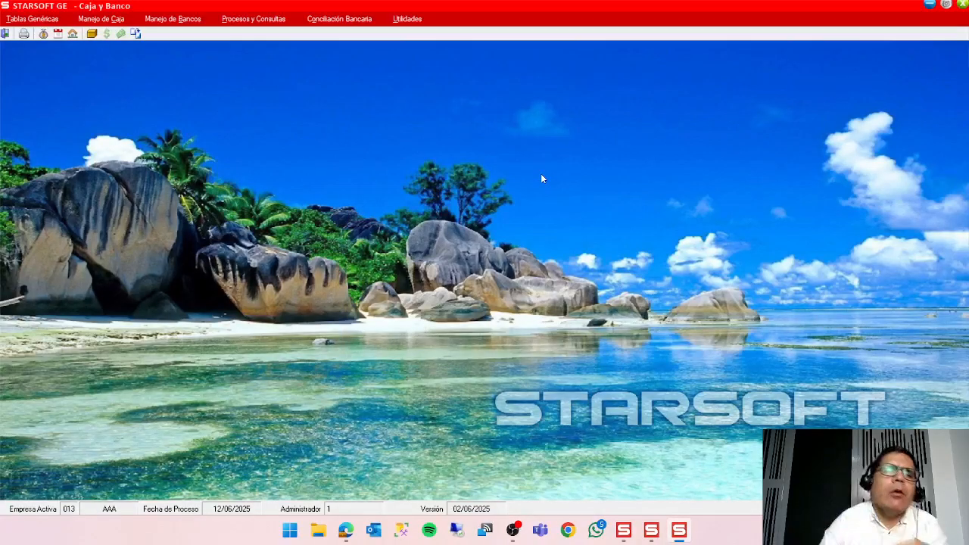
Open the bank Registro de Operaciones for bank 002 BANCO DE CREDITO MN - LIMA.
left_click(173, 19)
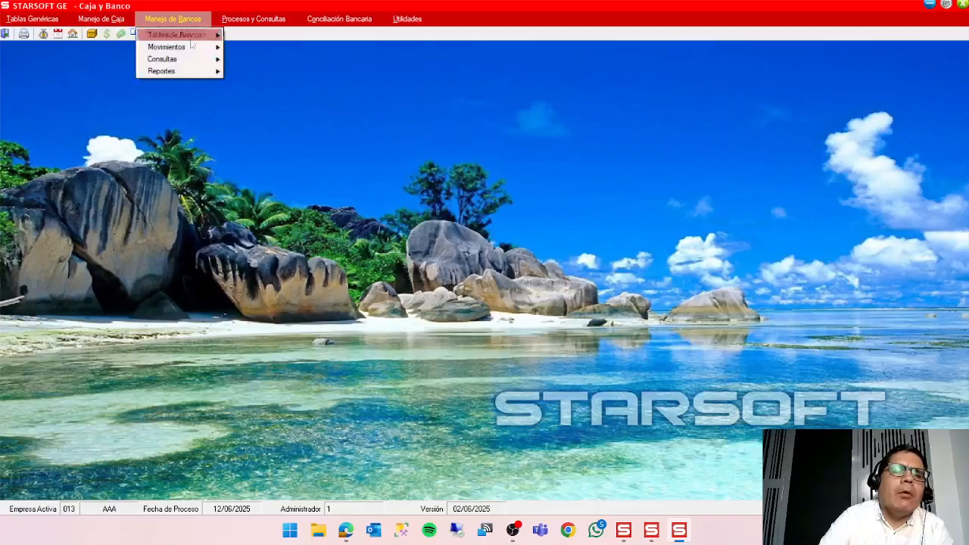
mouse_move(193, 47)
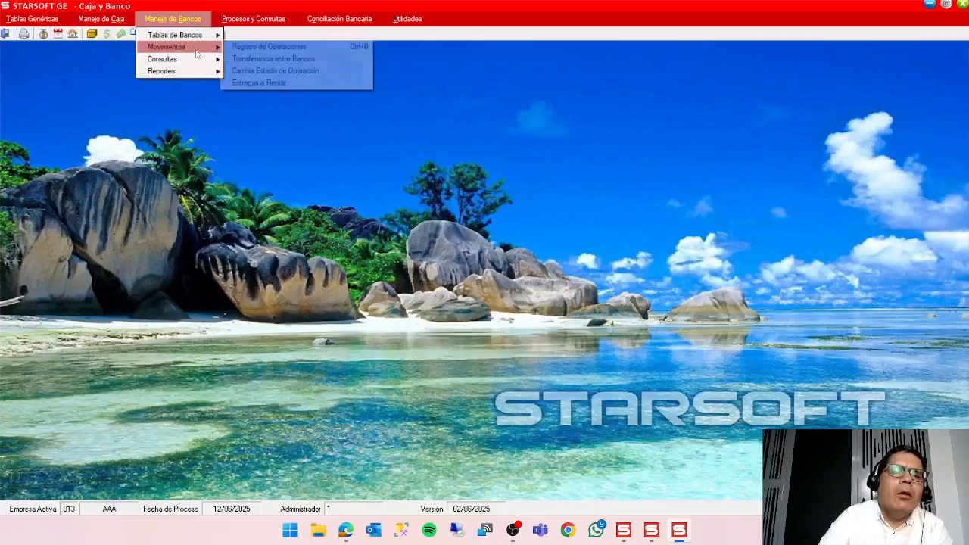
left_click(237, 49)
key("F1")
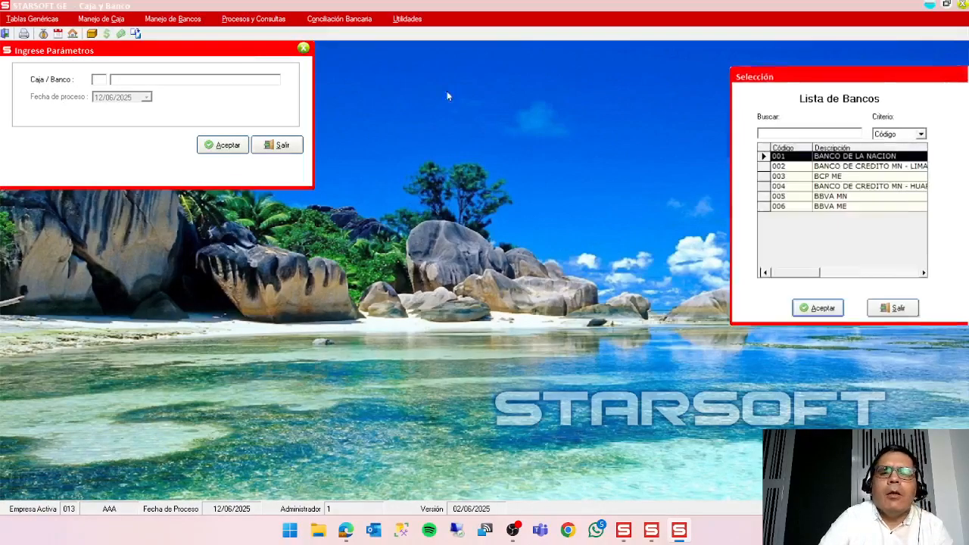
double_click(870, 167)
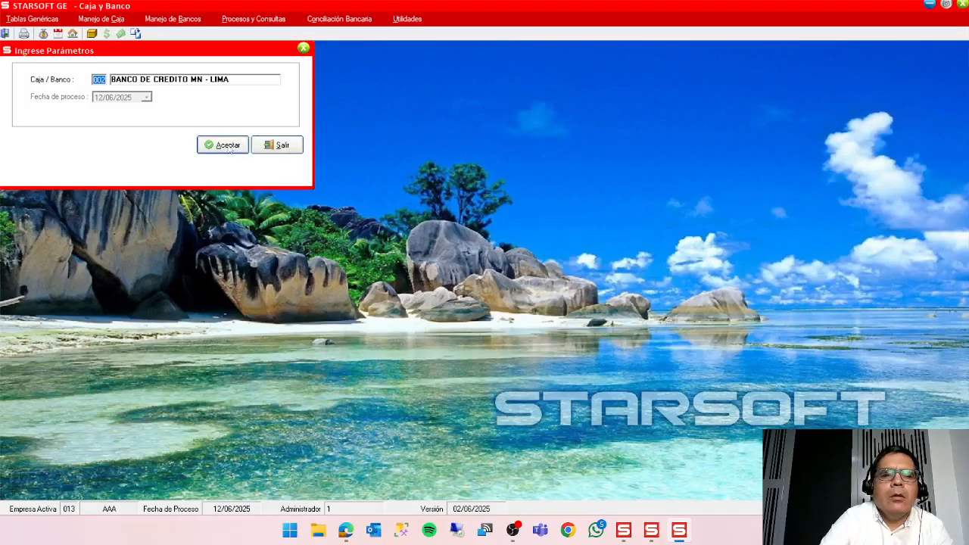
left_click(228, 145)
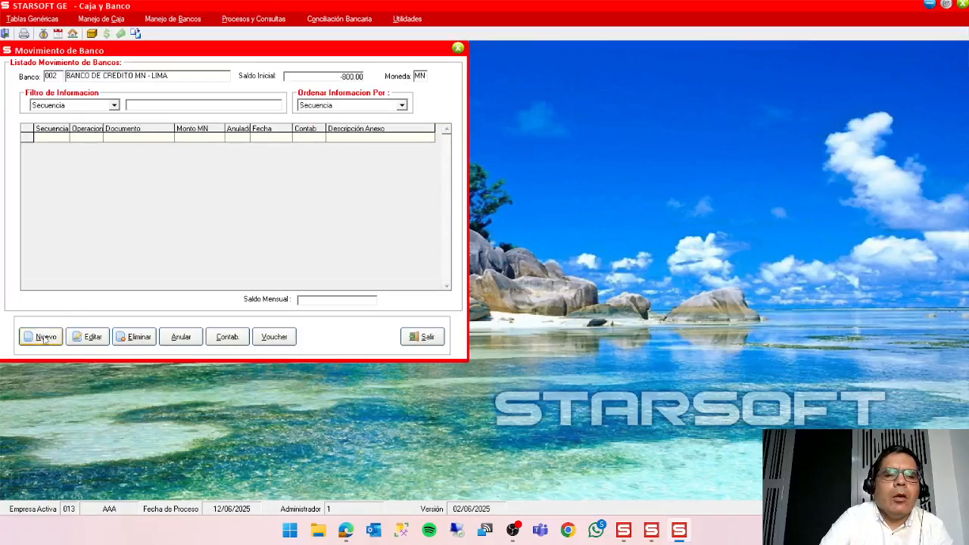
Start a new bank movement of type Salida with operation 002 interface de cxp.
left_click(40, 337)
left_click(205, 78)
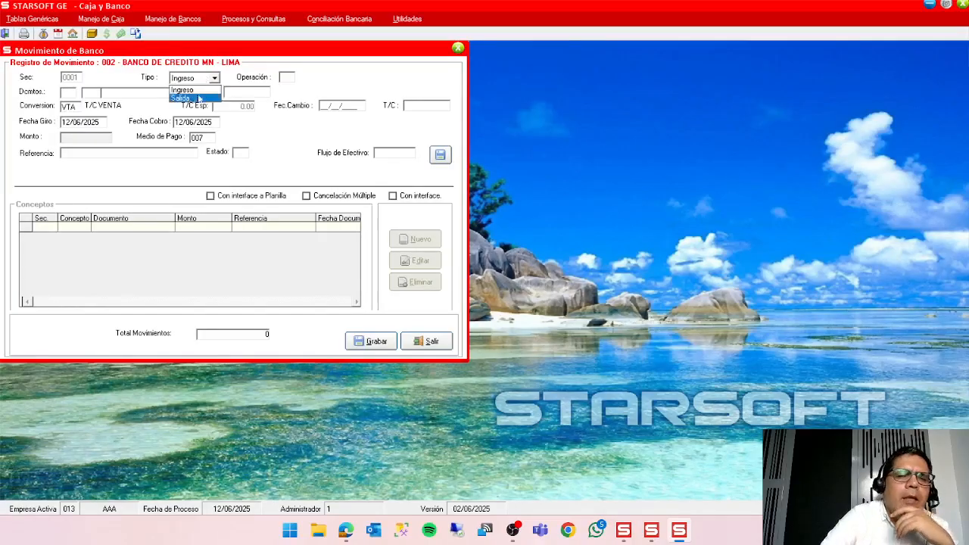
left_click(198, 99)
left_click(287, 80)
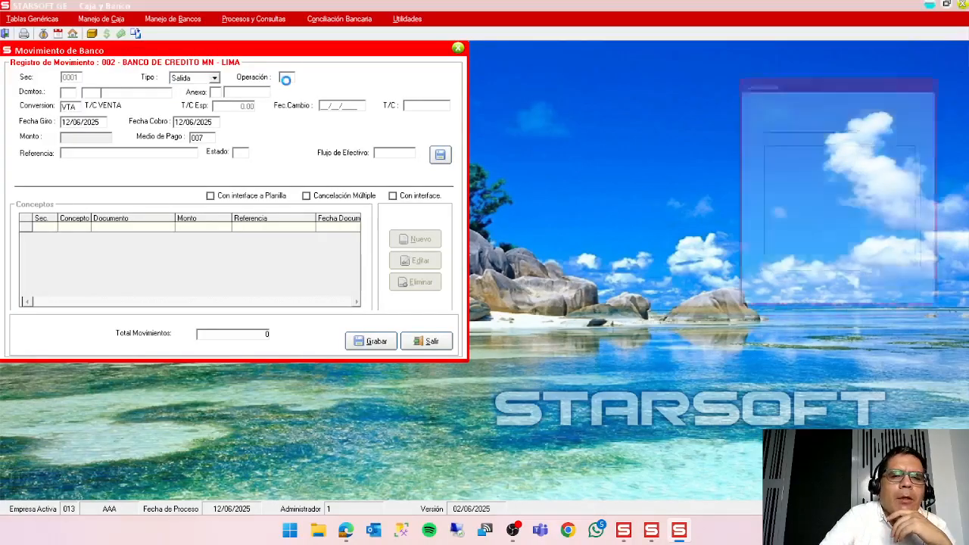
left_click(867, 166)
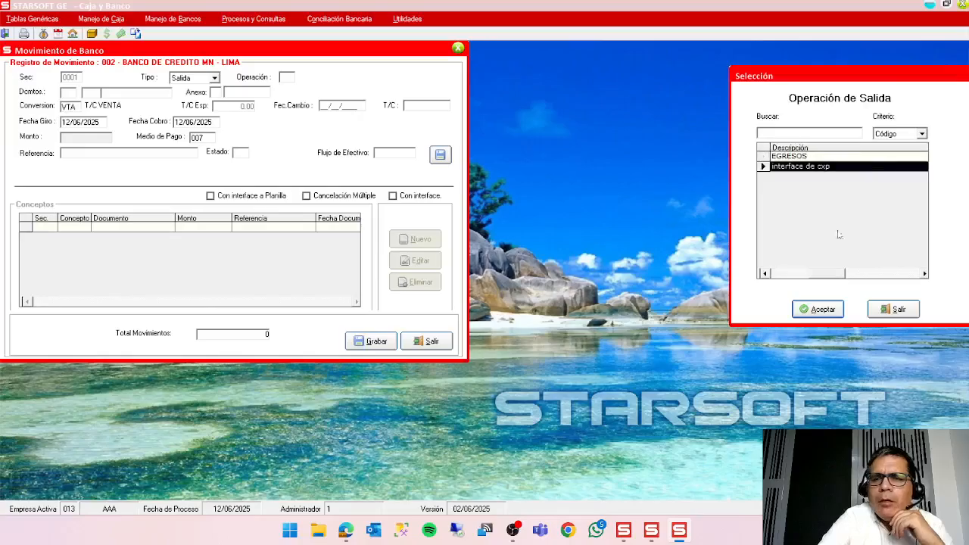
left_click(831, 309)
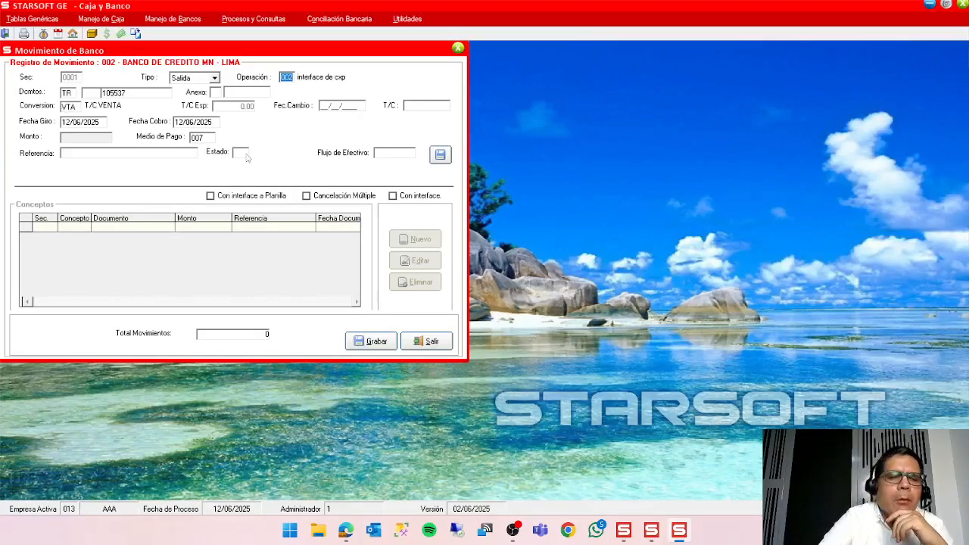
Set the movement's annex type to 03 and choose the credit note's supplier, searching the annexes by Descripción.
left_click(216, 92)
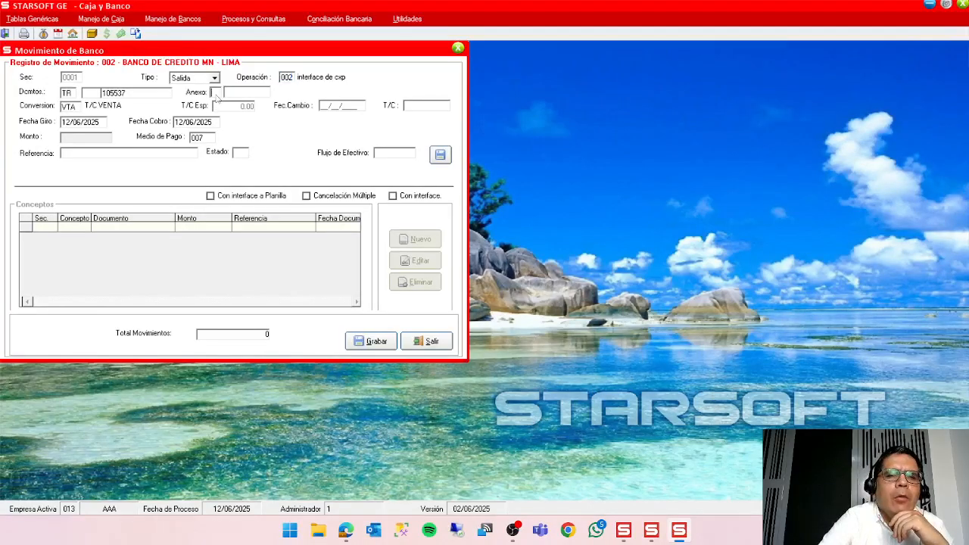
type("03")
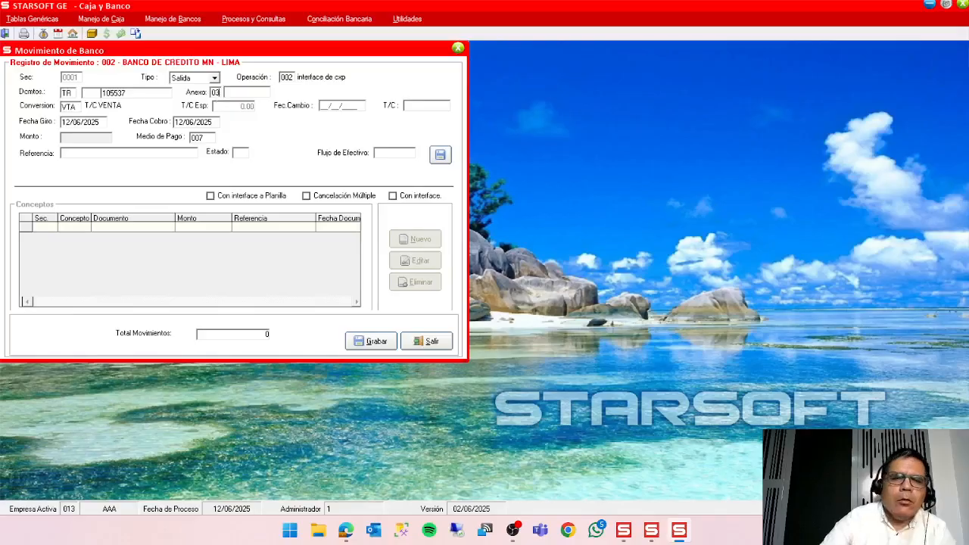
key("Return")
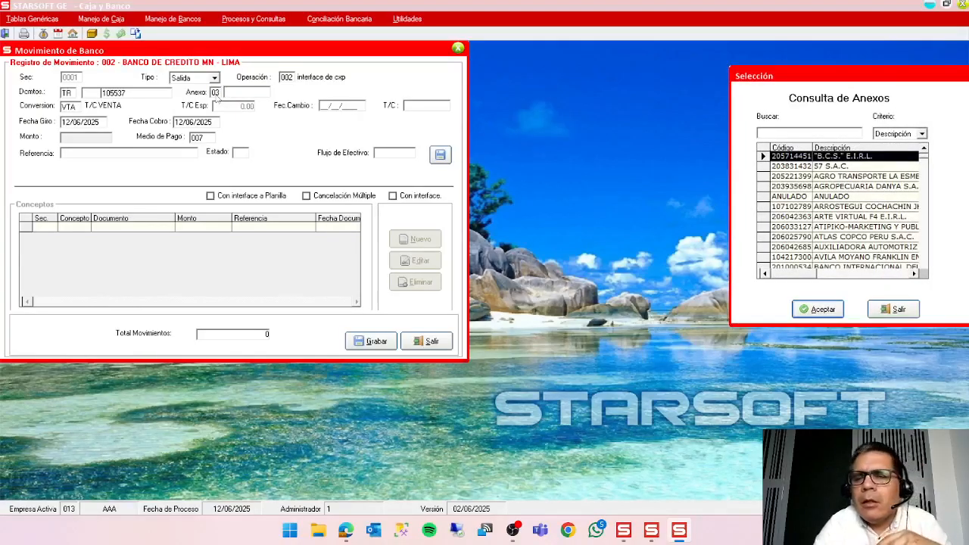
type("GOMER")
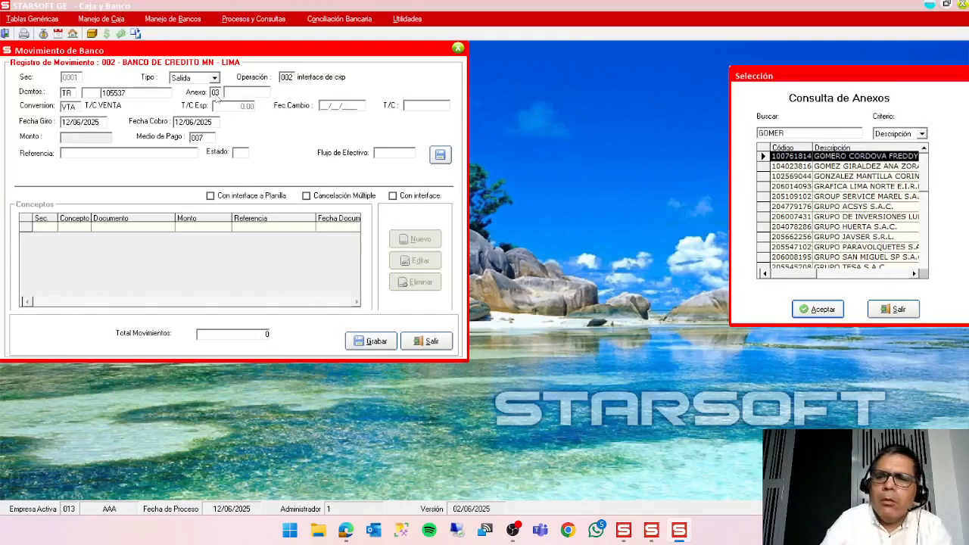
left_click(821, 308)
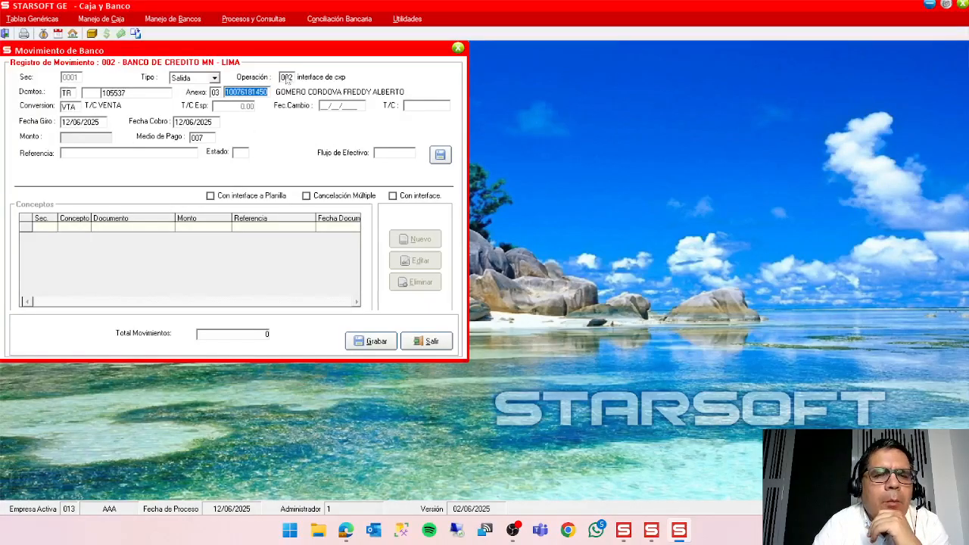
Set the payment method to 003 TRANSFERENCIA DE FONDOS and save the movement header.
left_click(91, 126)
left_click(206, 125)
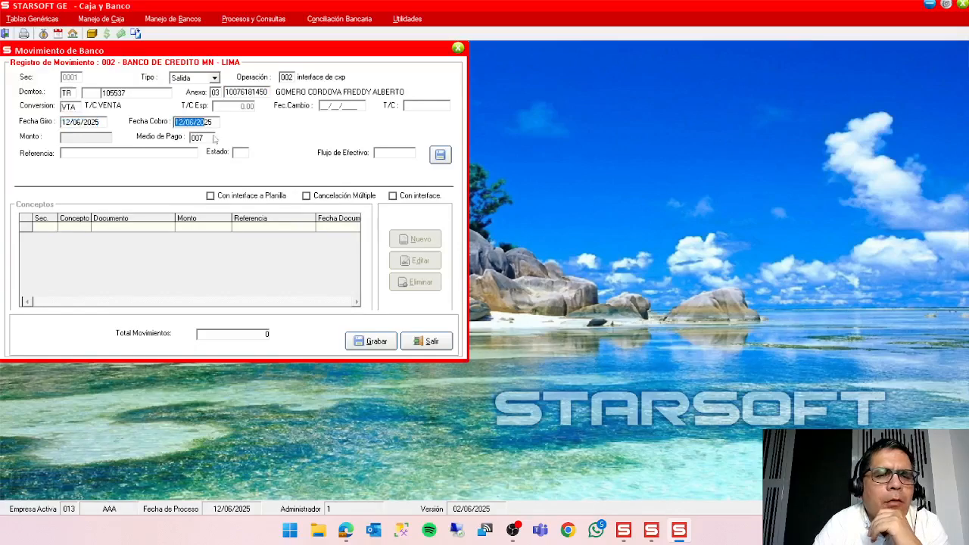
double_click(213, 137)
double_click(795, 177)
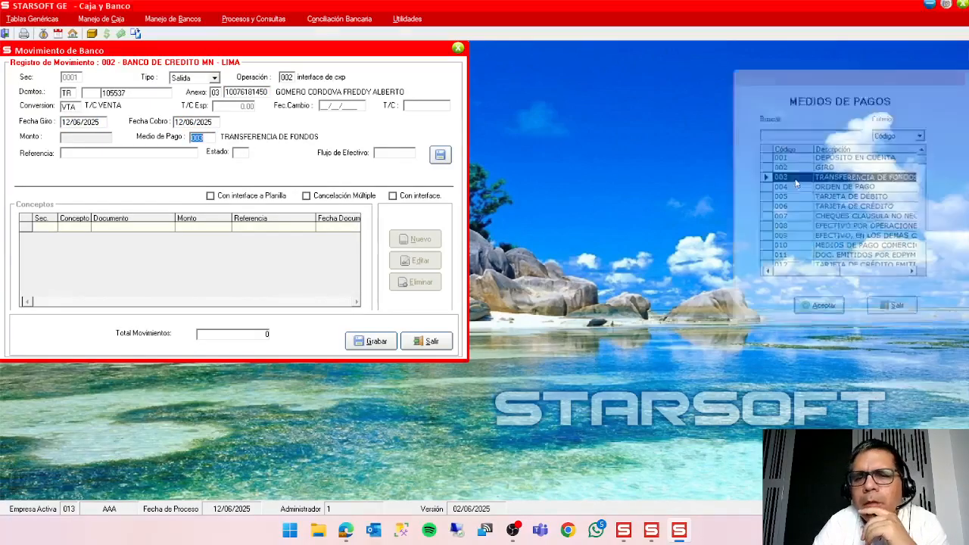
left_click(439, 154)
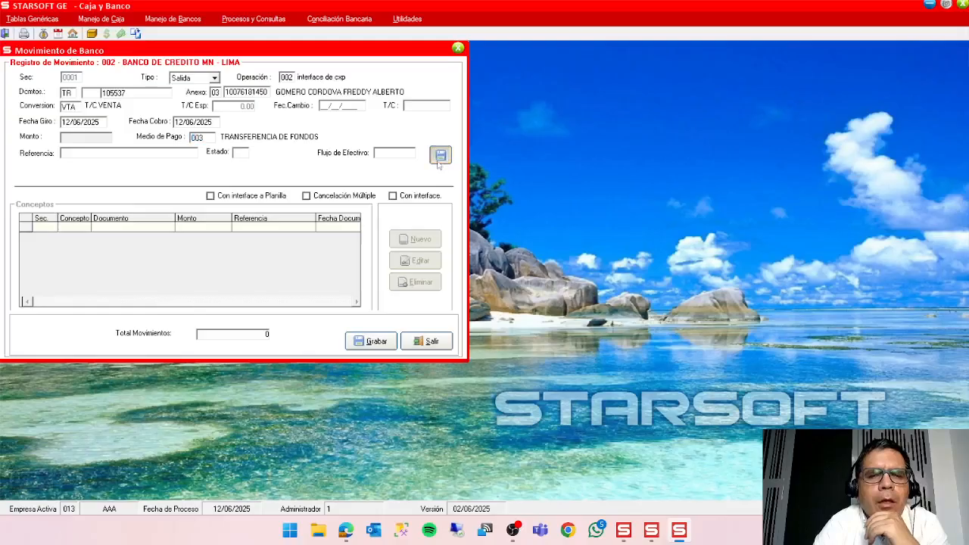
left_click(482, 306)
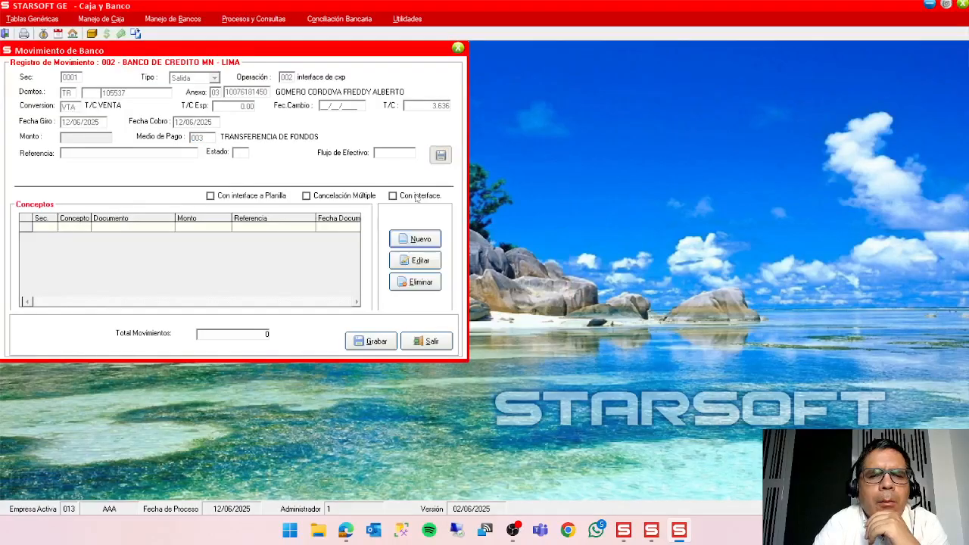
Add the supplier's pending FT invoice of series F001 through the Cuentas x Pagar interface, with 1.40 as the amount to pay.
left_click(431, 239)
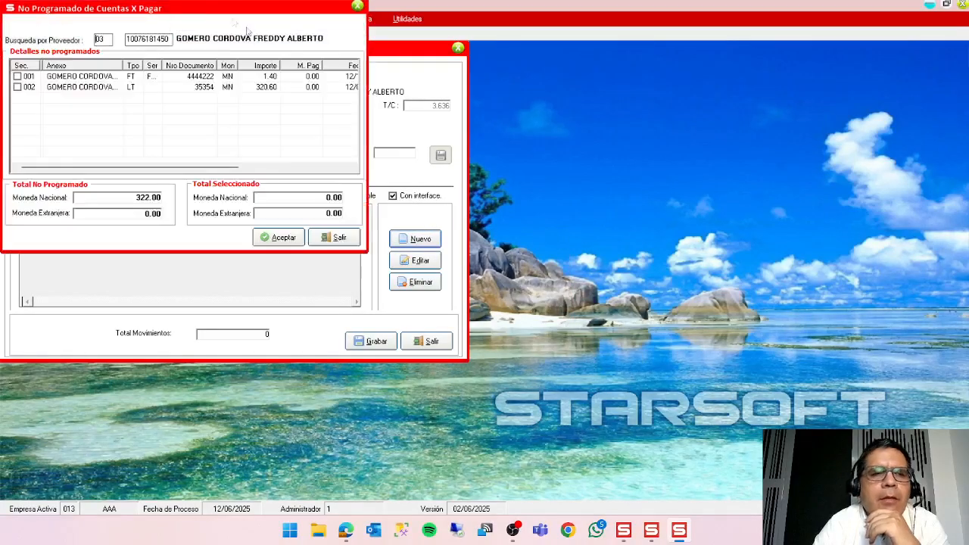
left_click_drag(216, 8, 726, 96)
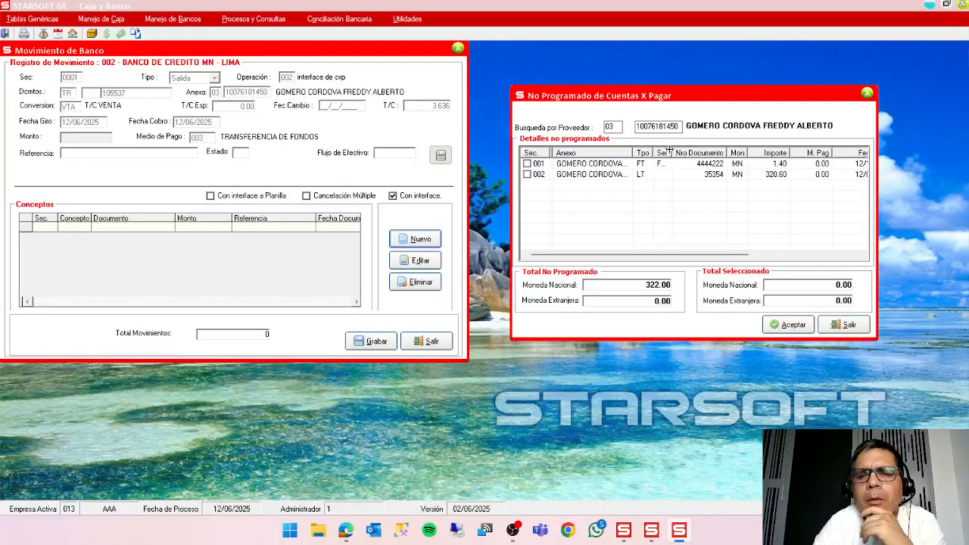
left_click_drag(672, 152, 685, 152)
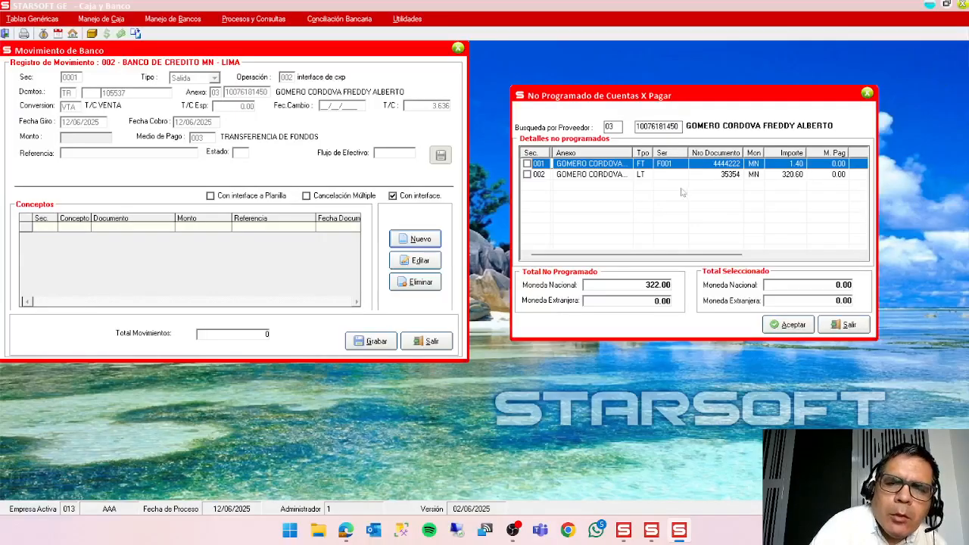
left_click(528, 164)
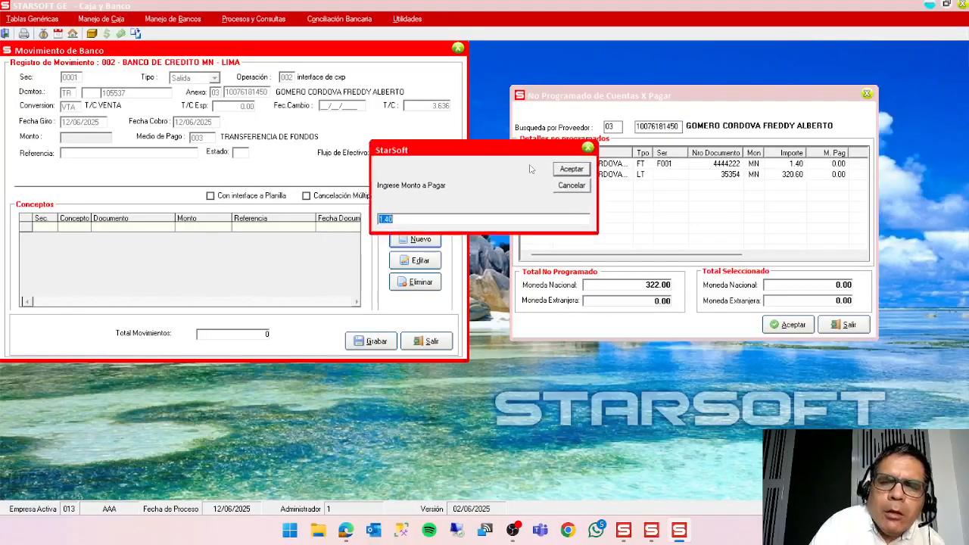
left_click(569, 169)
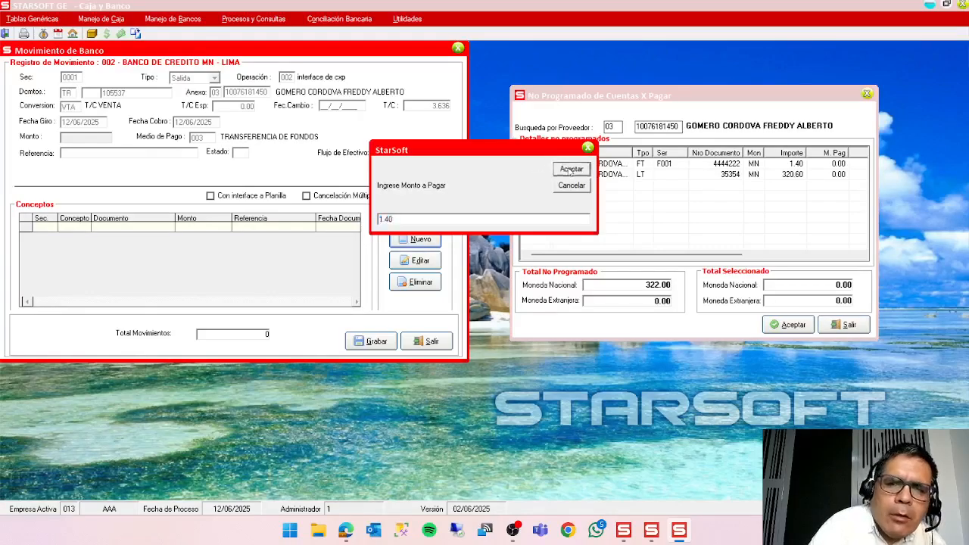
left_click(806, 329)
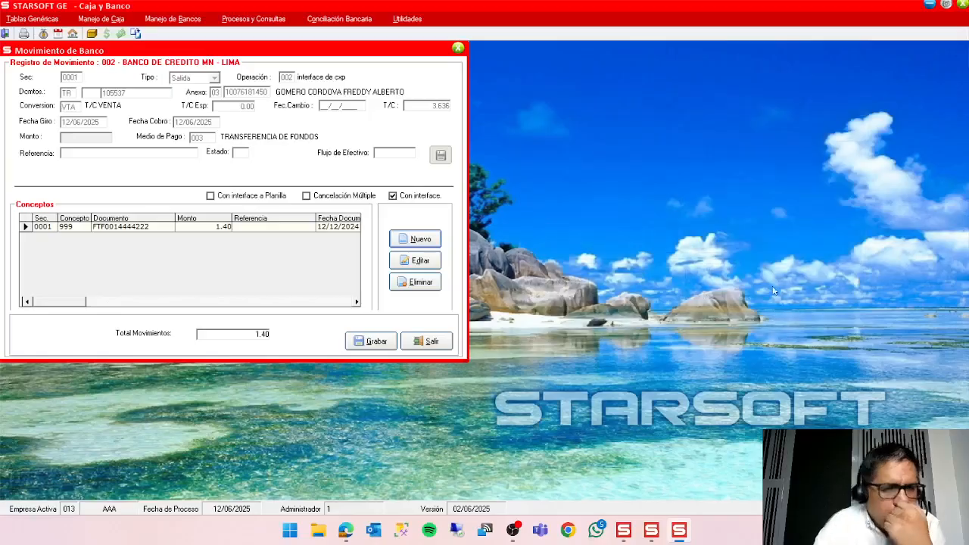
Save the bank movement and post it to accounting under subdiario 08 with sequence 0004.
left_click(362, 344)
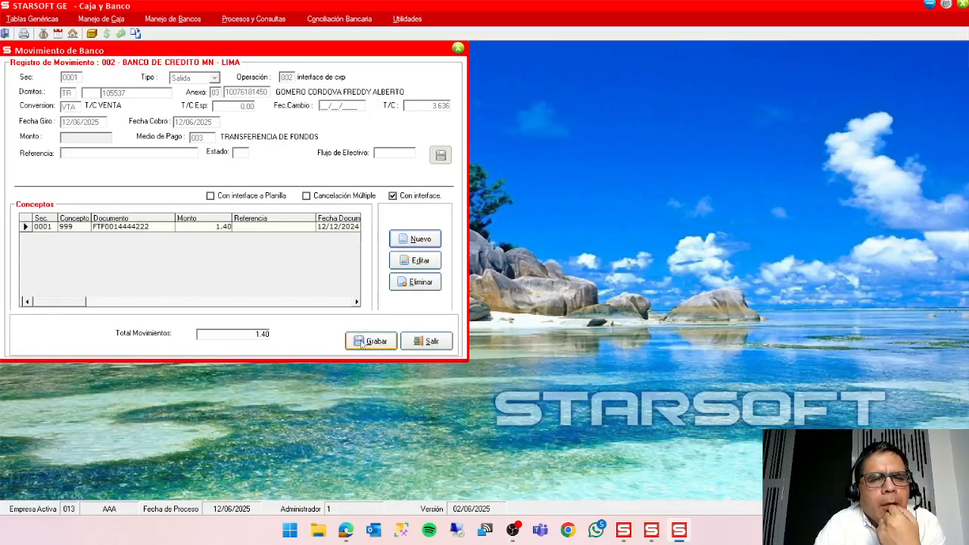
left_click(361, 343)
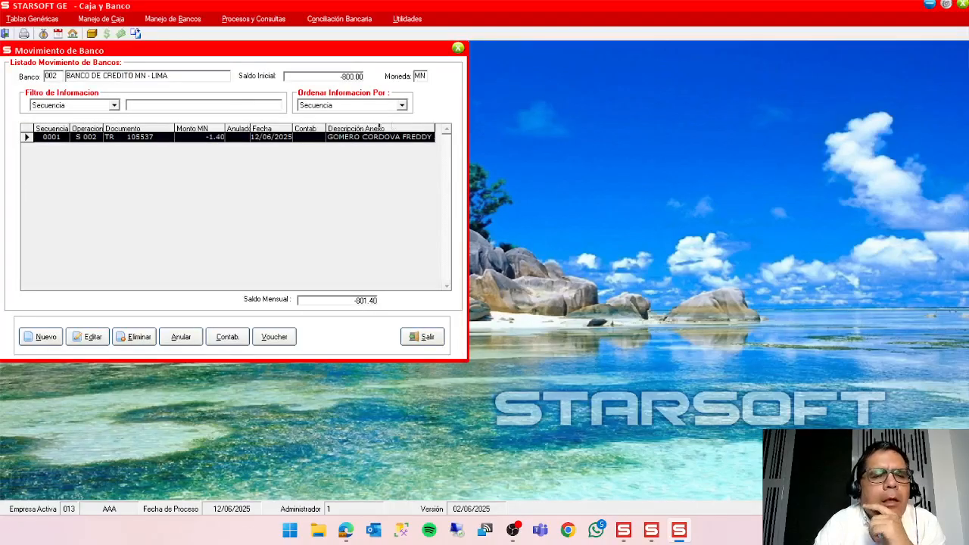
left_click(229, 339)
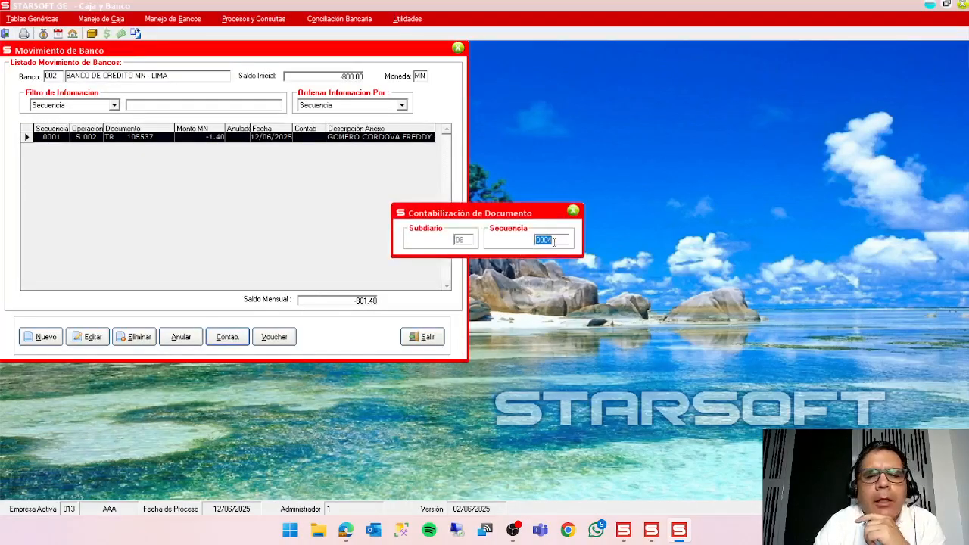
key("Return")
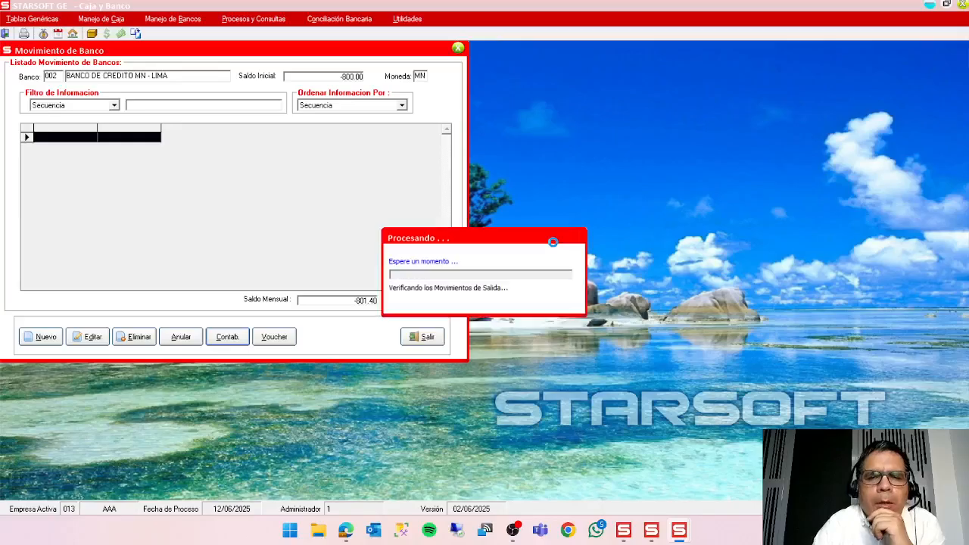
Finish posting the bank movement and close its accounting entry detail.
left_click(541, 304)
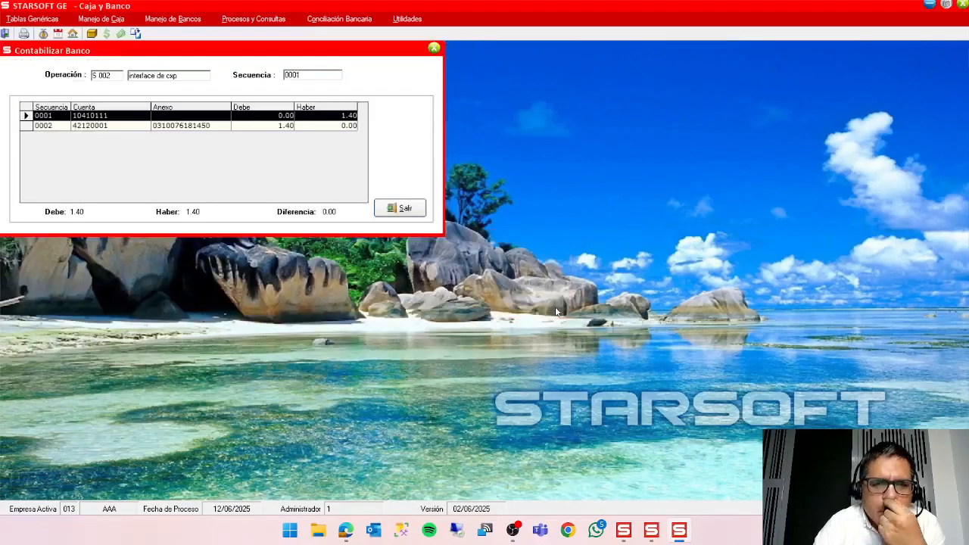
left_click(398, 209)
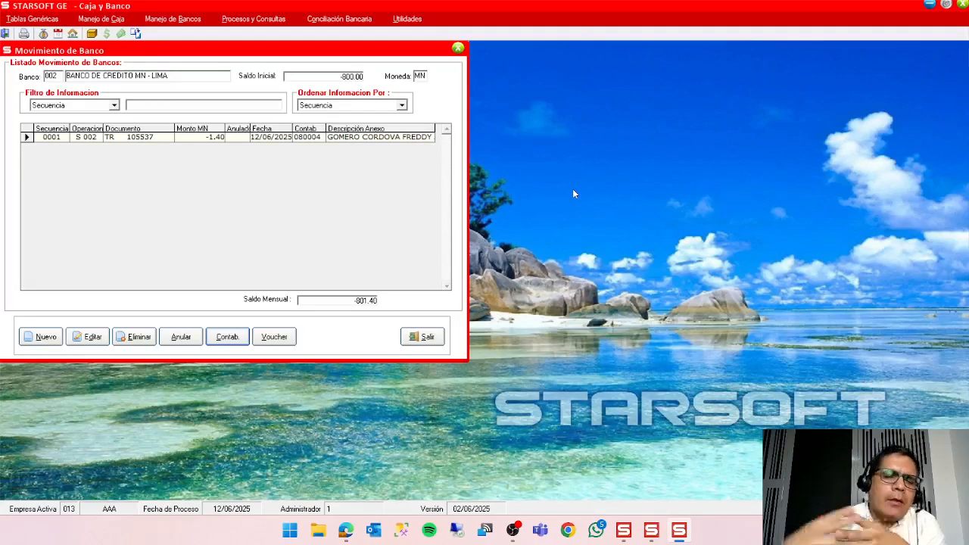
left_click(623, 530)
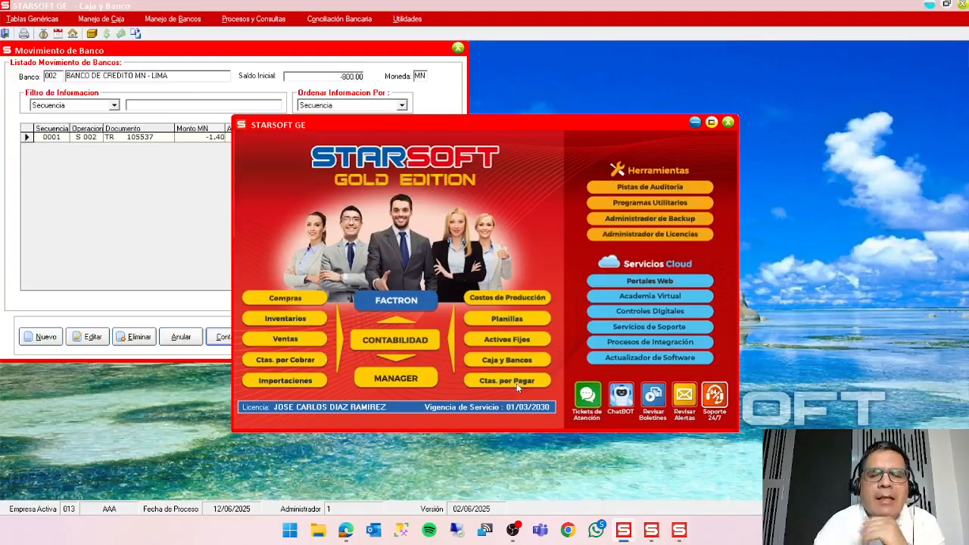
left_click(146, 198)
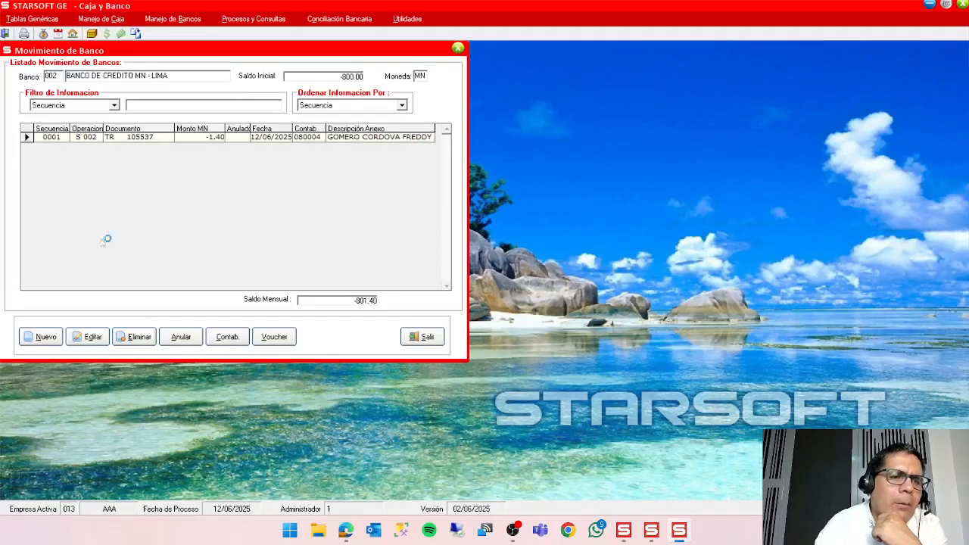
Start a new bank movement of type Salida with operation 001 EGRESOS.
left_click(49, 339)
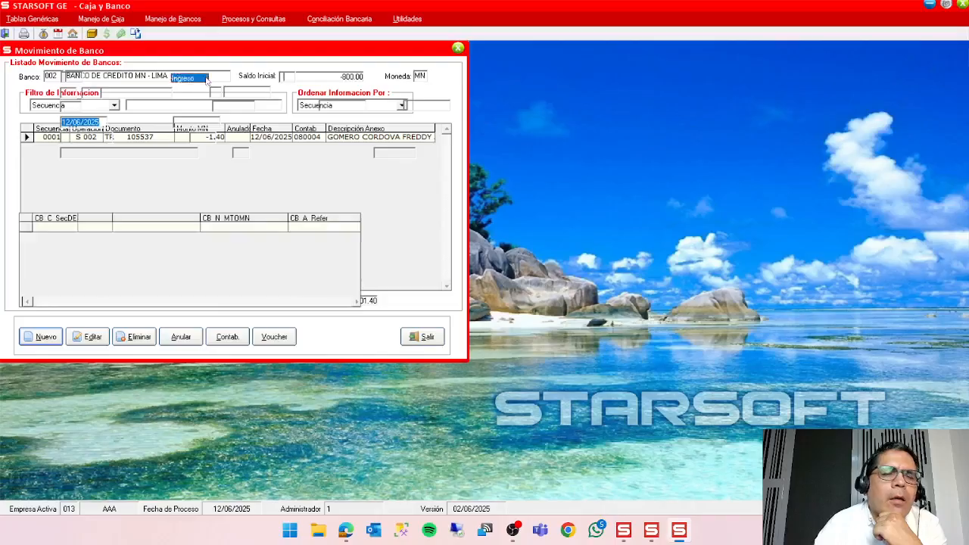
left_click(209, 78)
left_click(201, 99)
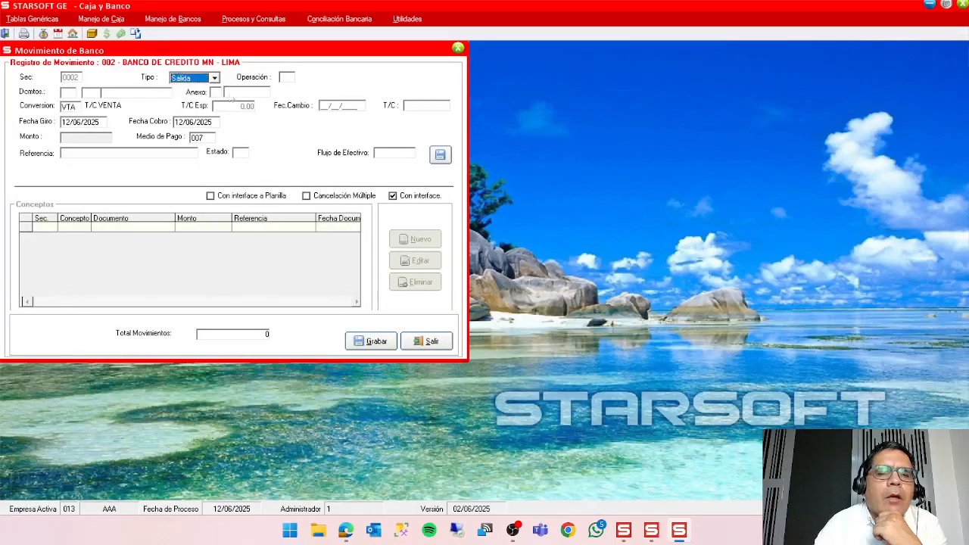
left_click(286, 77)
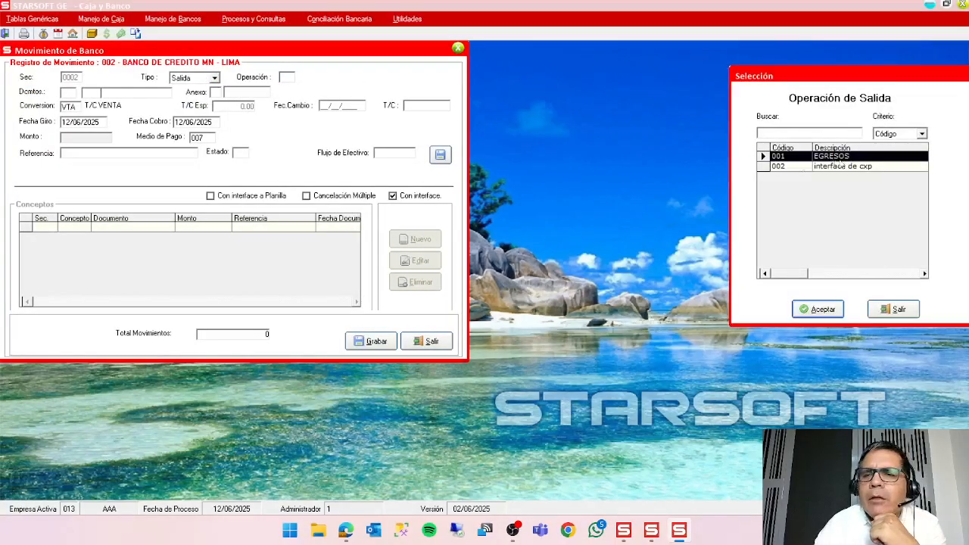
left_click(820, 309)
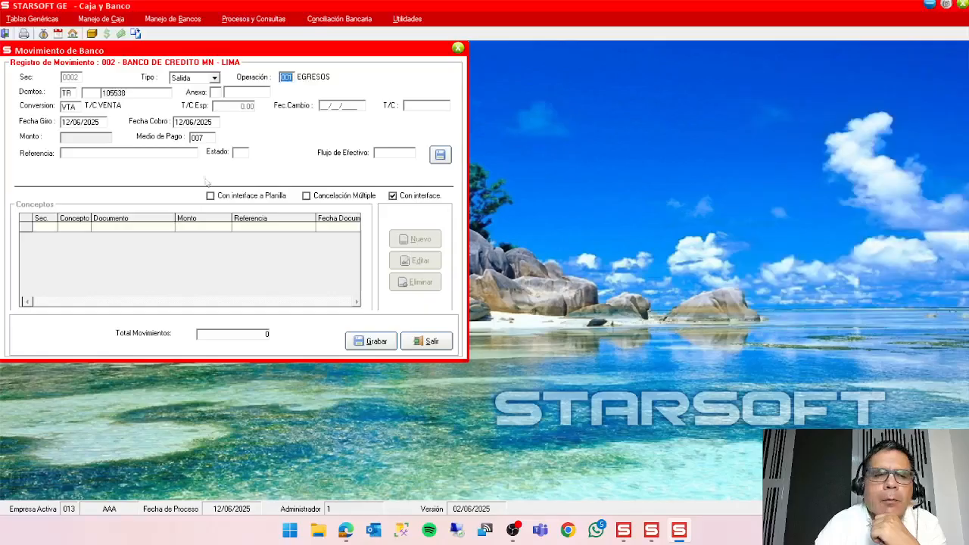
Set the annex type to 03 PROVEEDORES and choose the same supplier as in the previous movement, searching the annexes by Descripción.
left_click(215, 92)
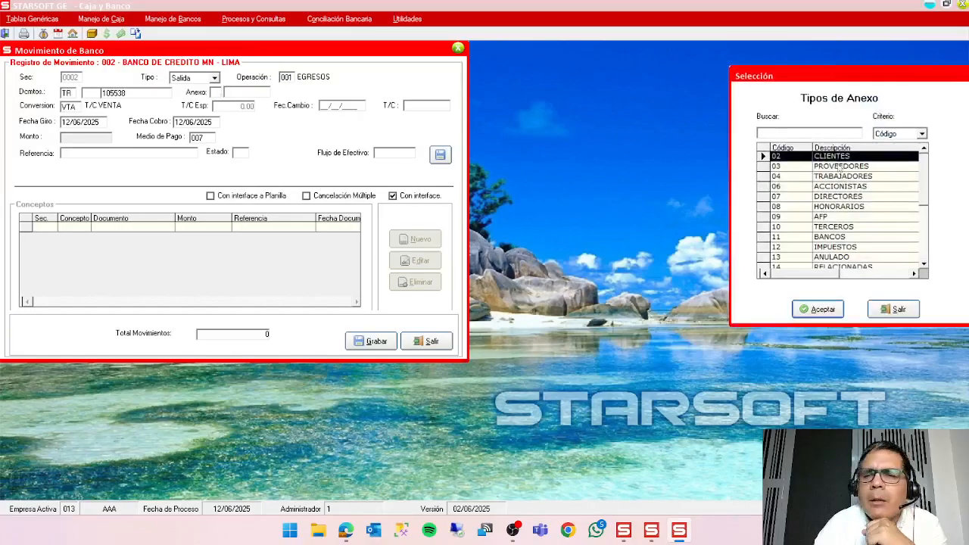
double_click(844, 167)
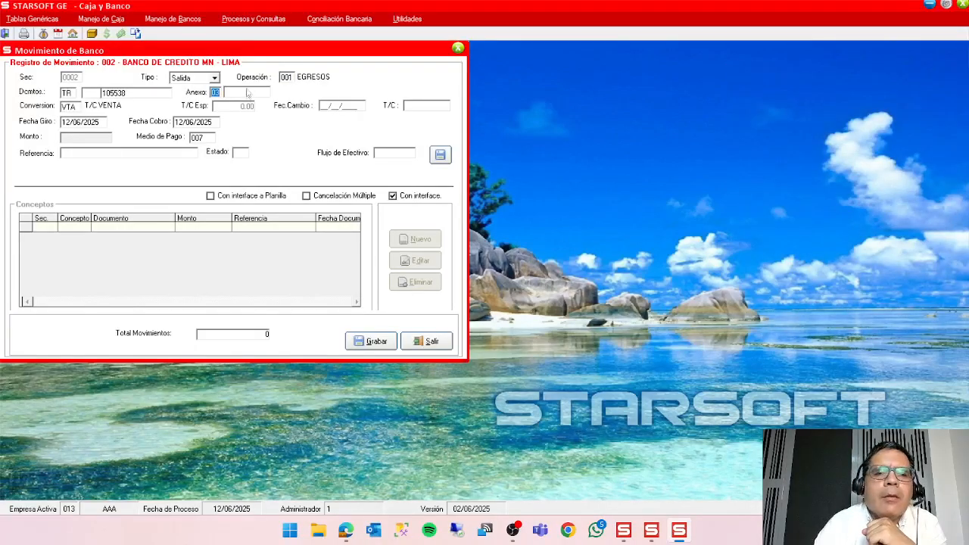
left_click(248, 92)
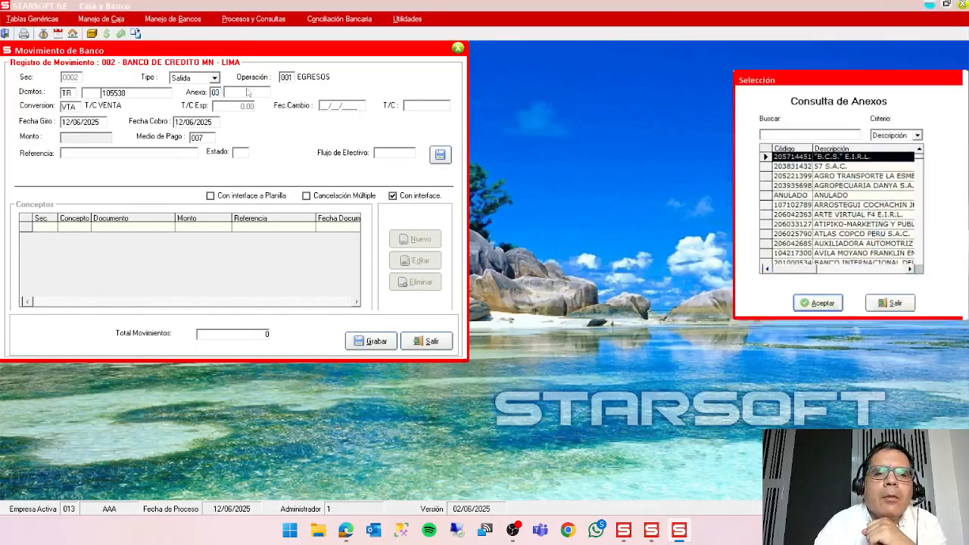
left_click(850, 133)
type("GO")
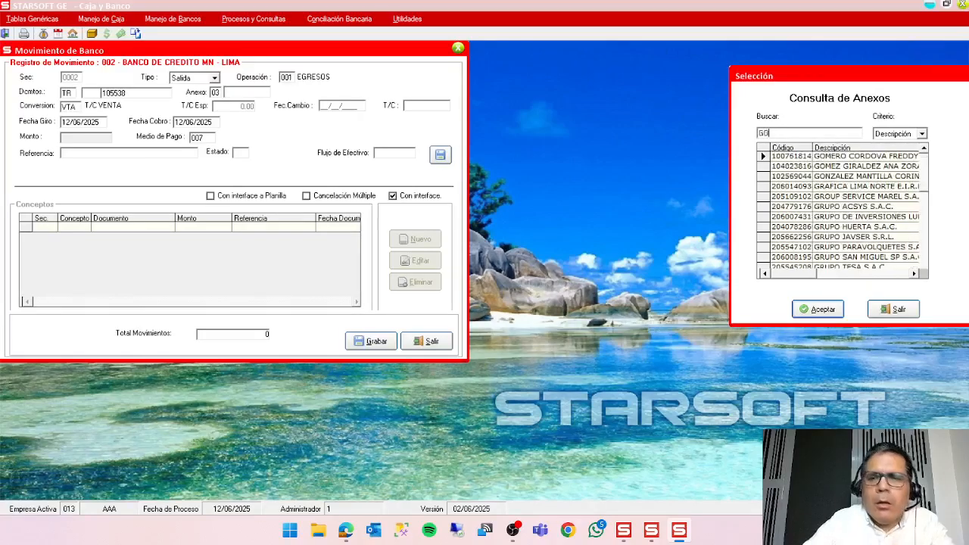
type("M")
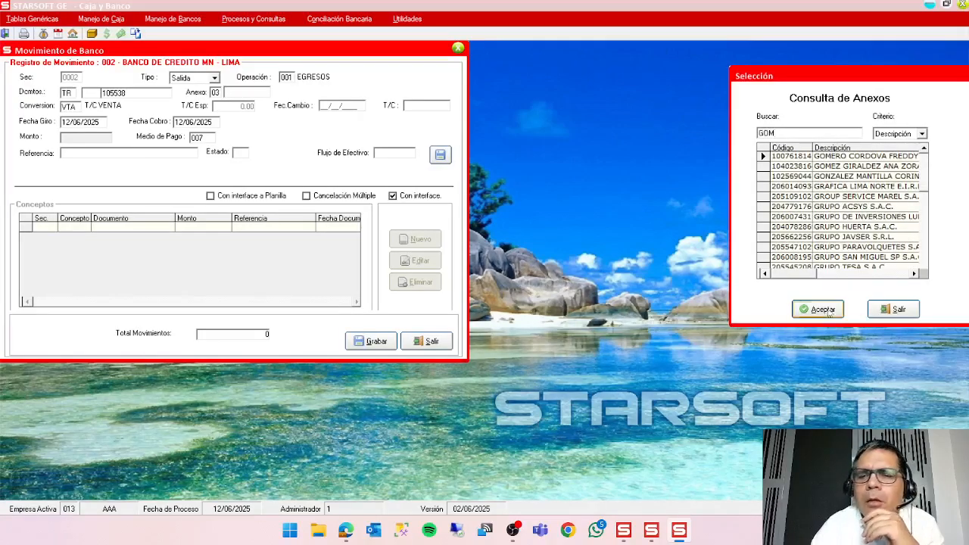
left_click(827, 312)
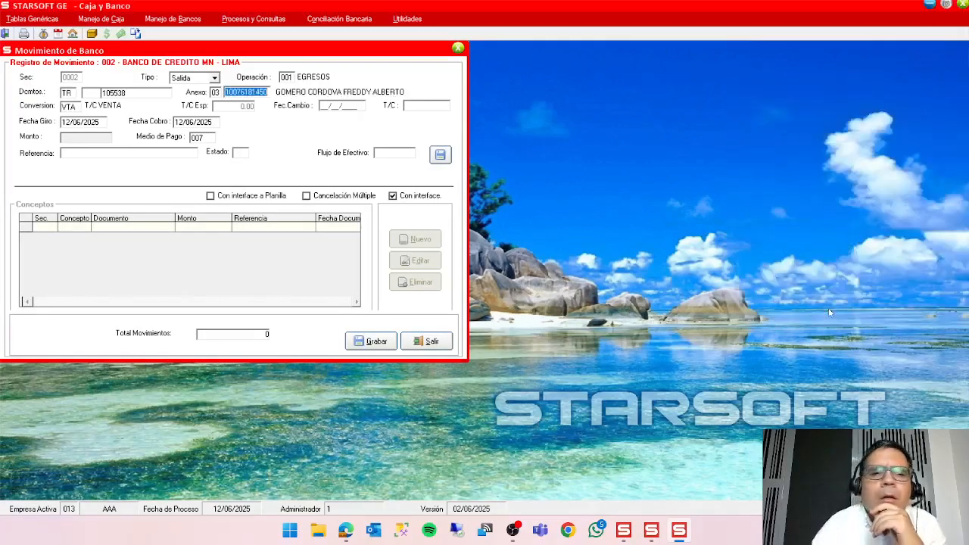
Set the payment method to TRANSFERENCIA DE FONDOS and save the movement header with automatic numbering.
double_click(199, 137)
double_click(840, 177)
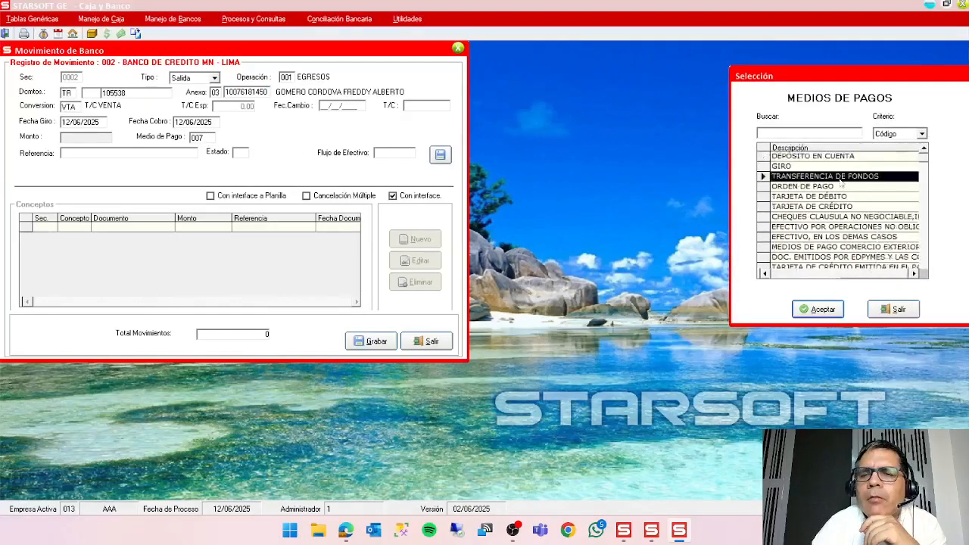
left_click(440, 155)
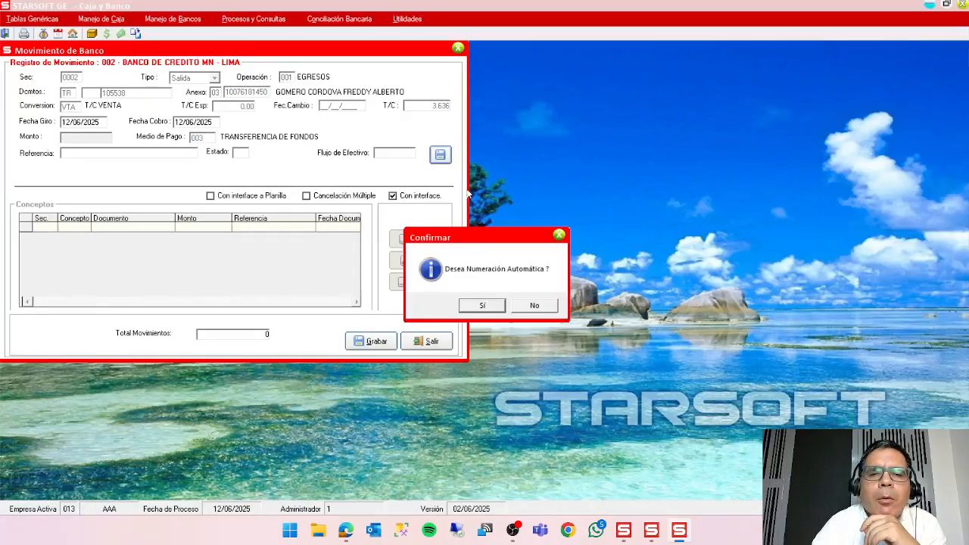
left_click(473, 305)
Turn off Con interface and start a new line with concept 006 ANTICIPOS OTORGADOS, keeping the movement's supplier.
left_click(429, 196)
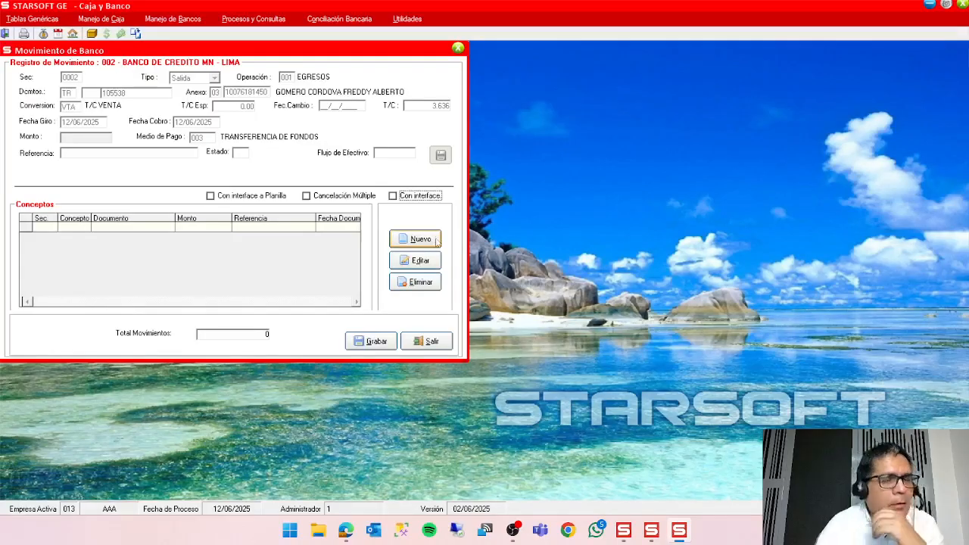
left_click(421, 239)
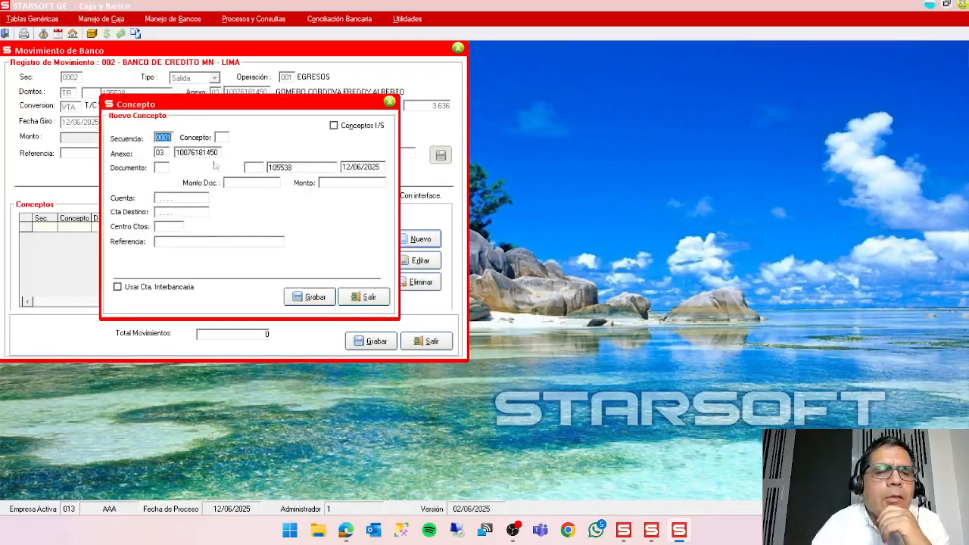
double_click(221, 137)
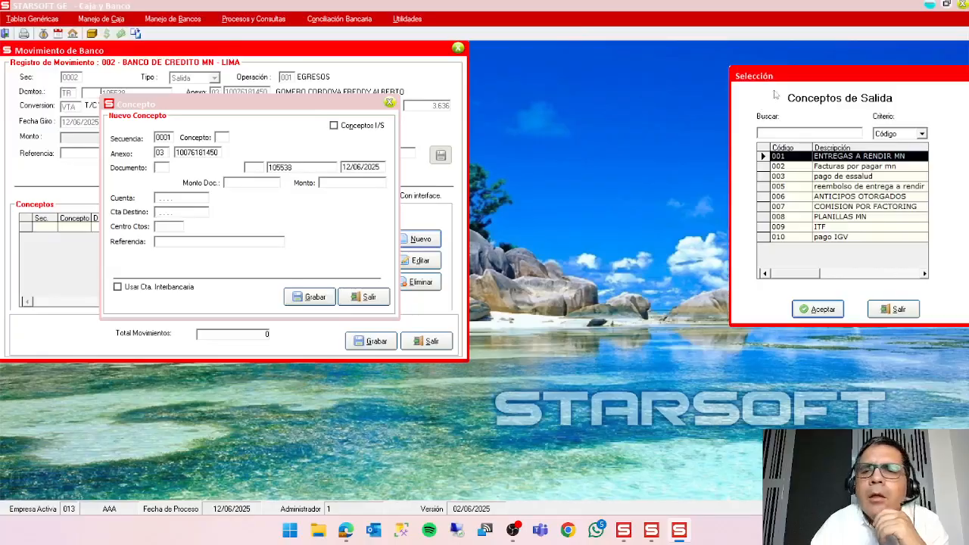
left_click_drag(789, 81, 321, 92)
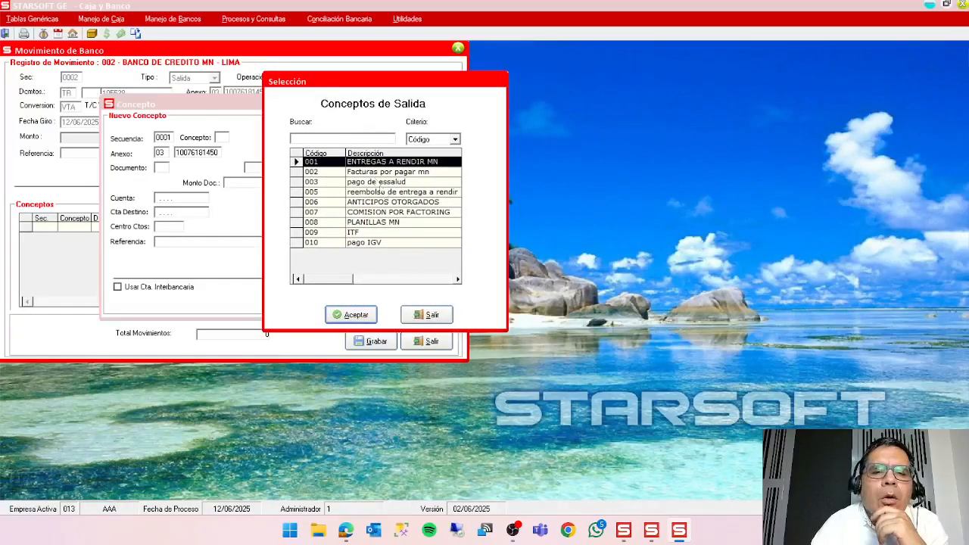
left_click(411, 203)
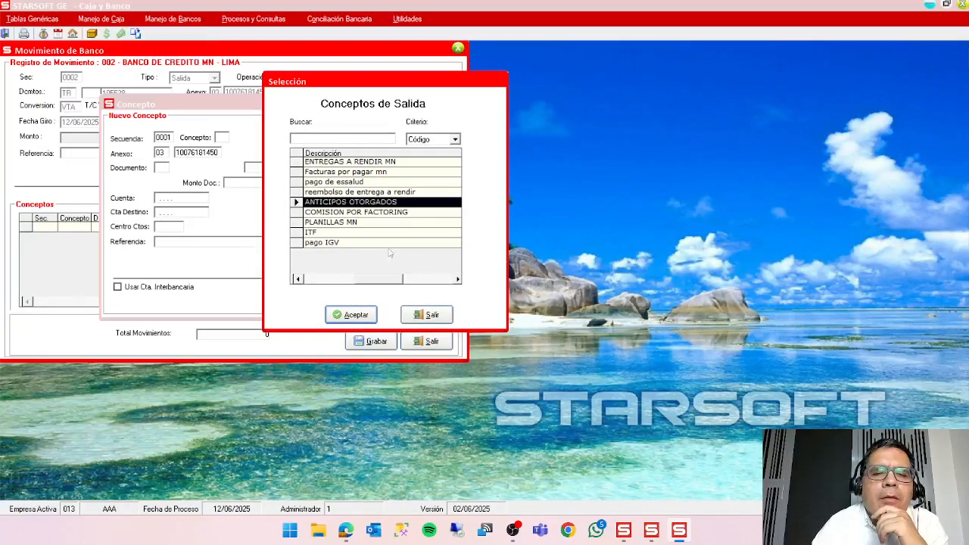
left_click(356, 314)
key("Return")
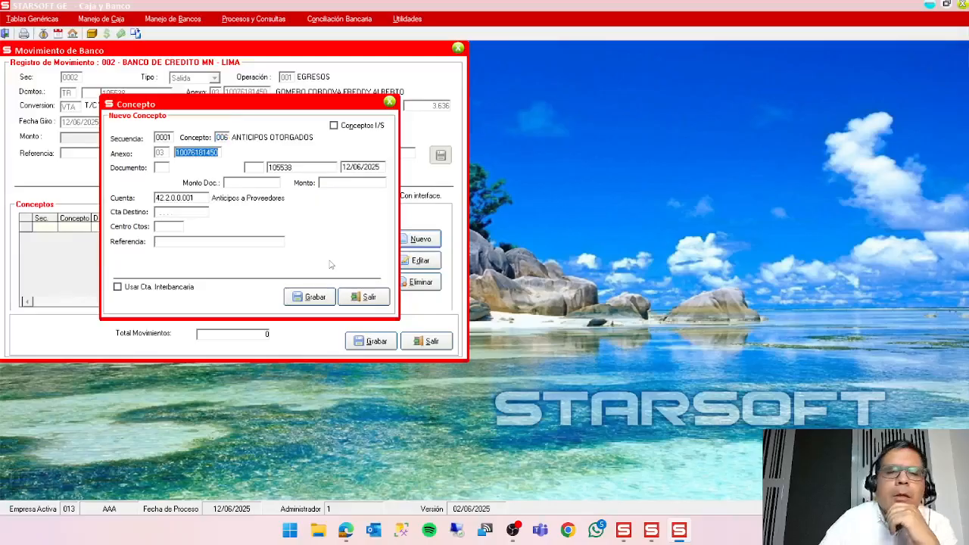
key("Return")
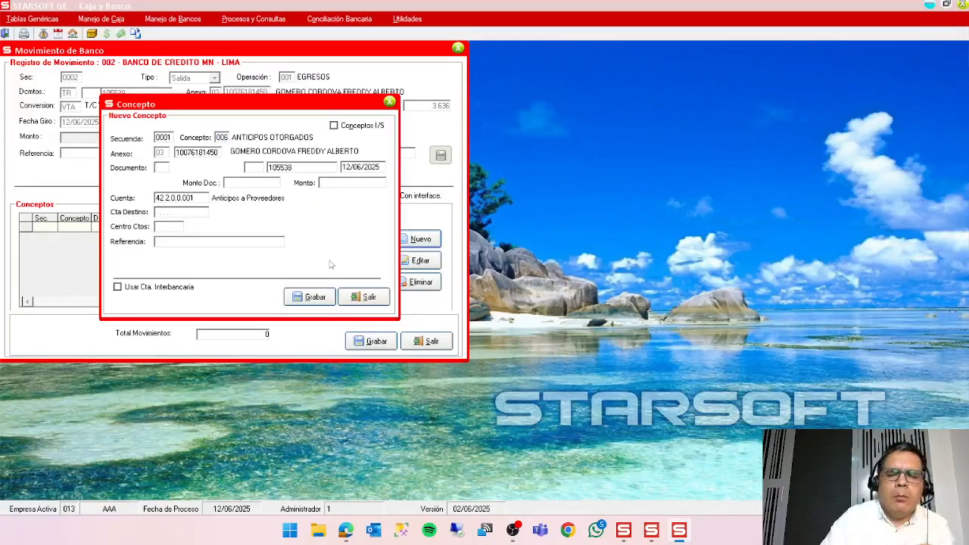
Set the concept's document to PA ANTICIPO with series 000, enter an amount of 50 and save the line.
type("PA")
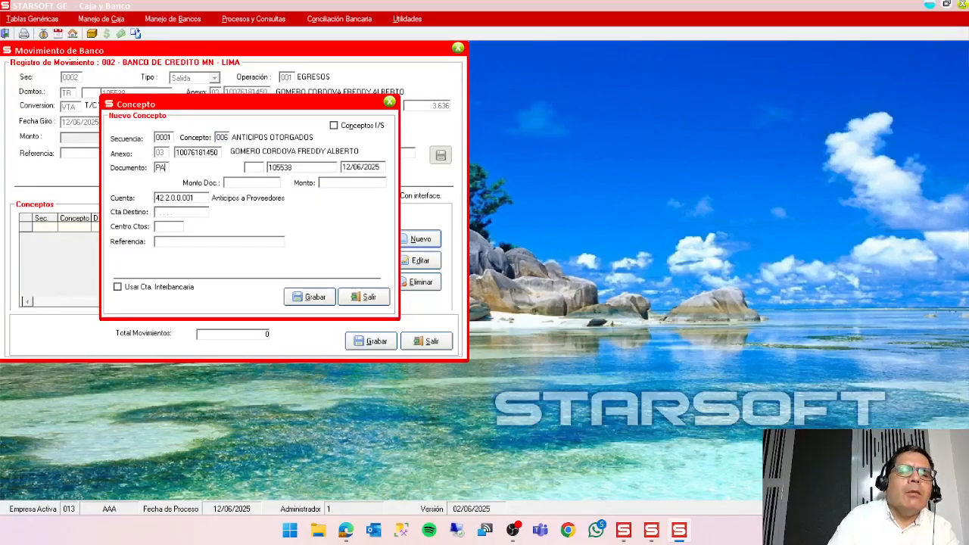
key("Return")
key("Return")
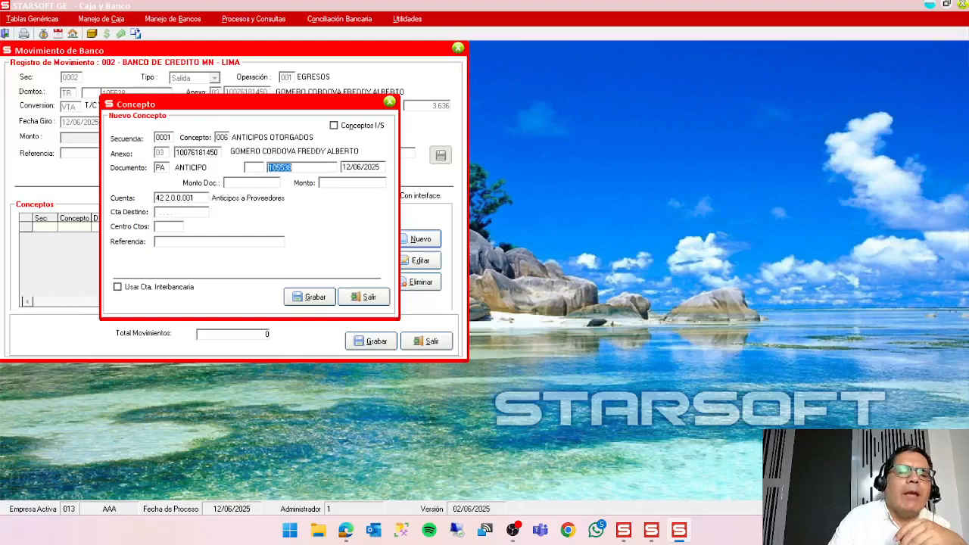
left_click(257, 171)
type("000")
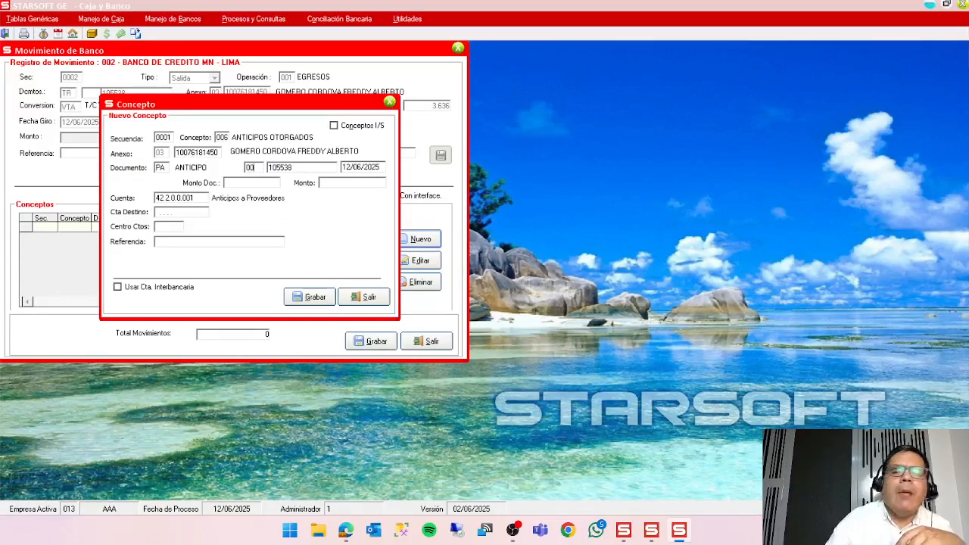
key("Return")
key("Return")
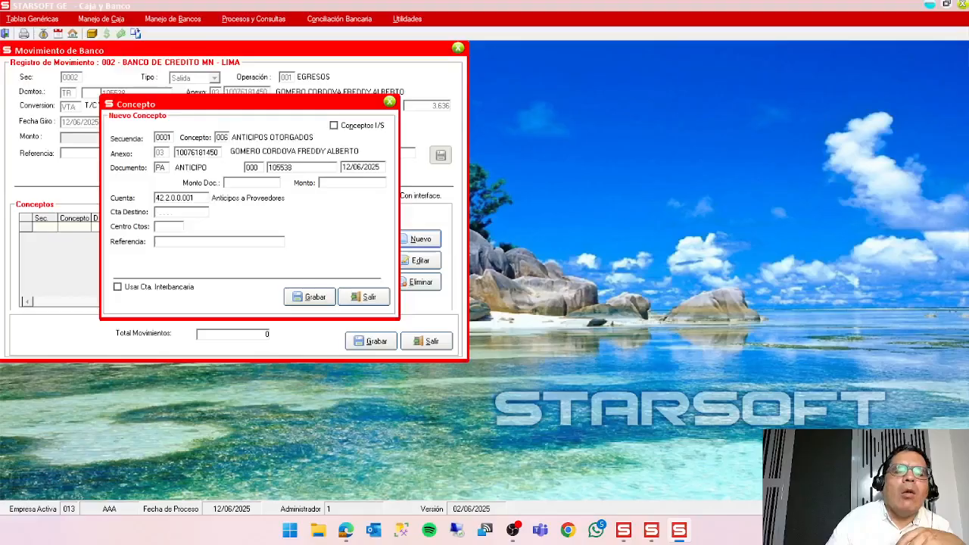
type("50")
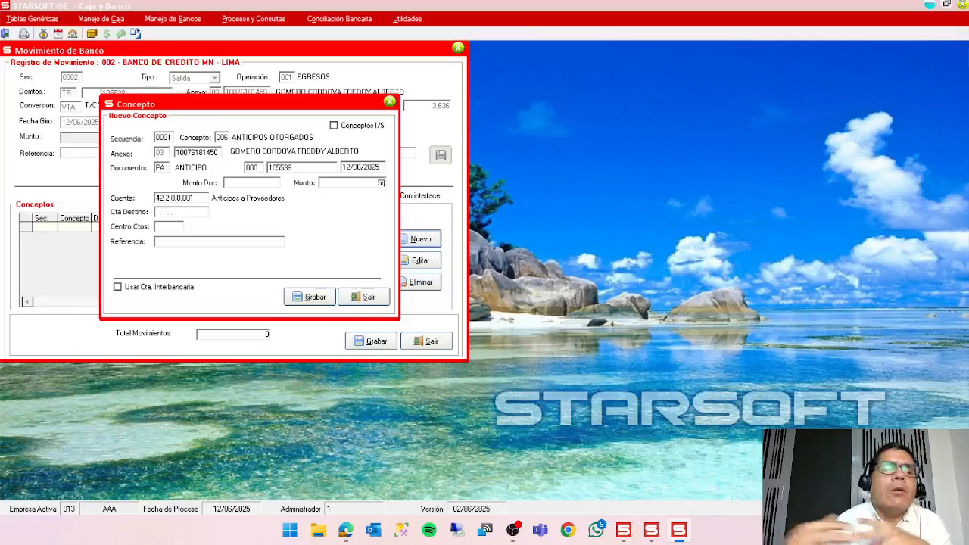
left_click(313, 297)
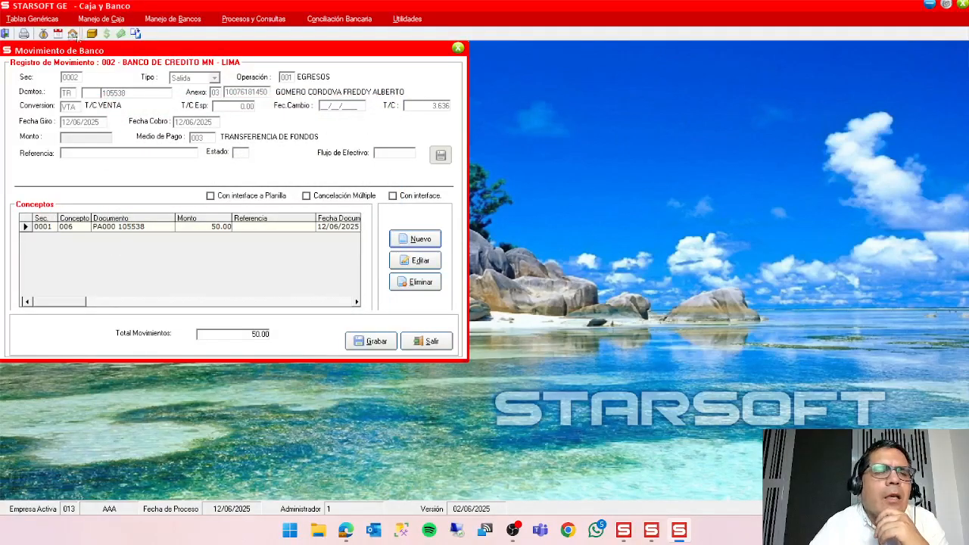
Open the general concepts maintenance beside the movement and look up the COMPEN code by searching for COMP.
left_click(50, 23)
left_click(75, 137)
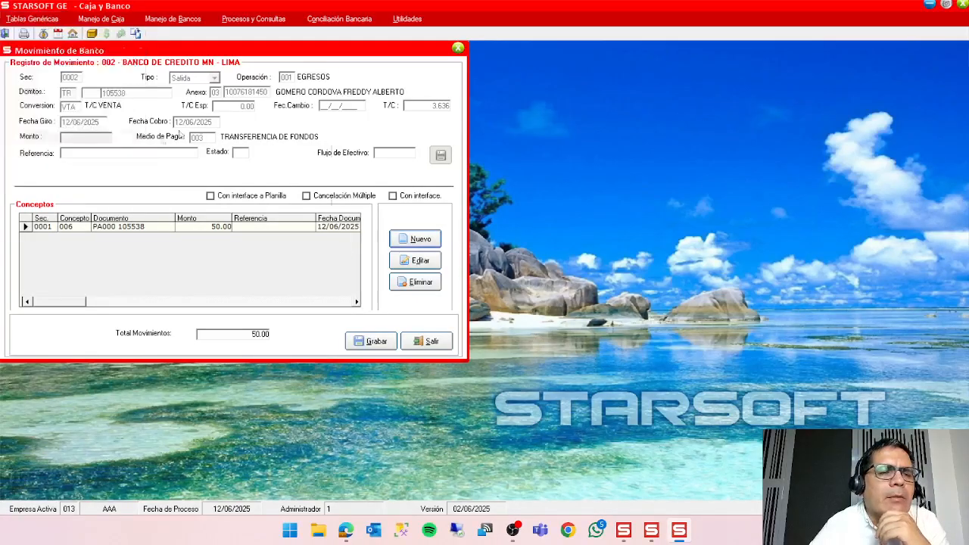
left_click_drag(248, 51, 732, 96)
left_click(718, 120)
type("C")
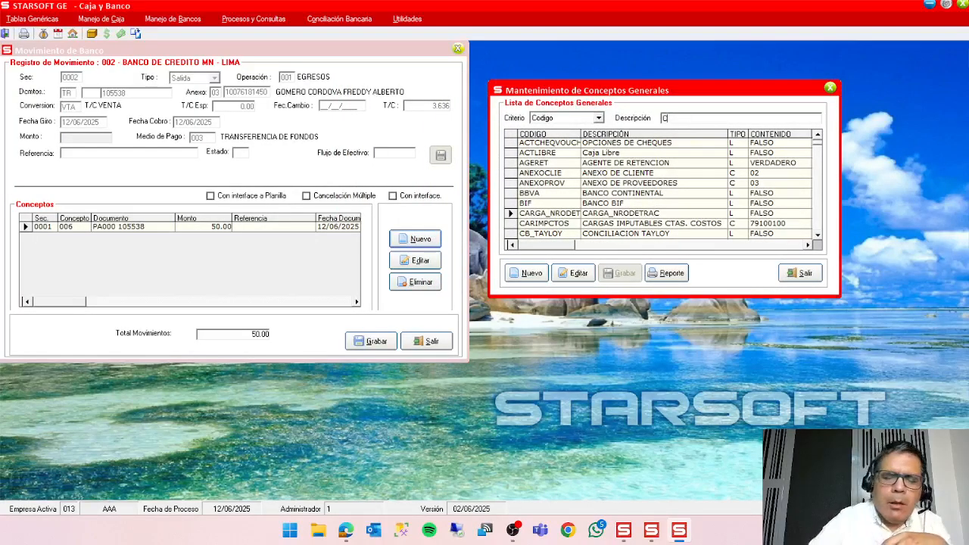
type("MPOMP")
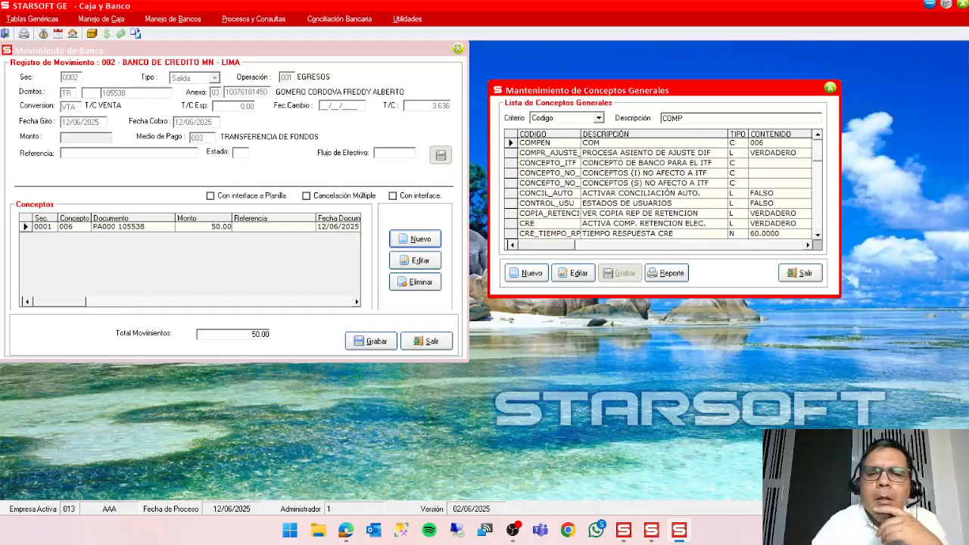
left_click(657, 145)
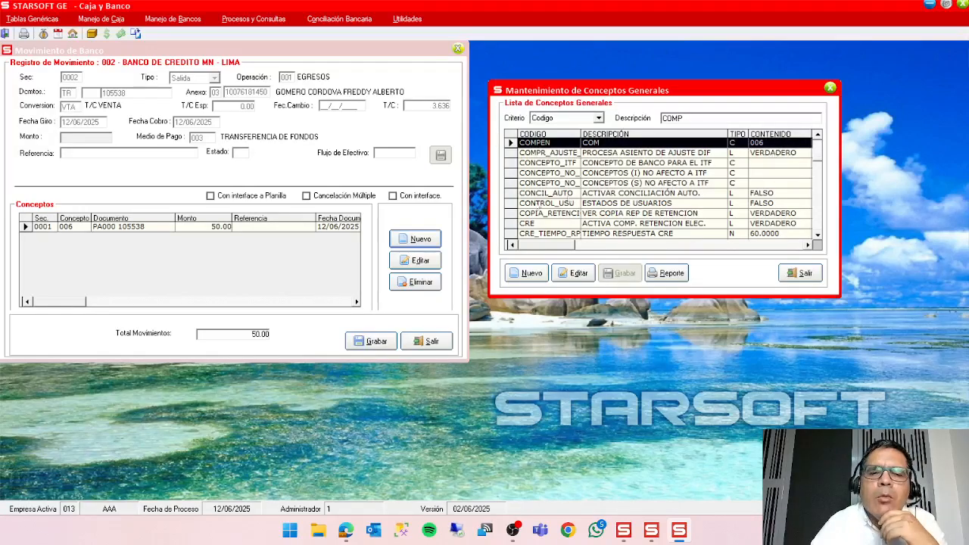
Review the details of the movement's anticipo line, close it, and return to the general concepts search.
left_click(428, 261)
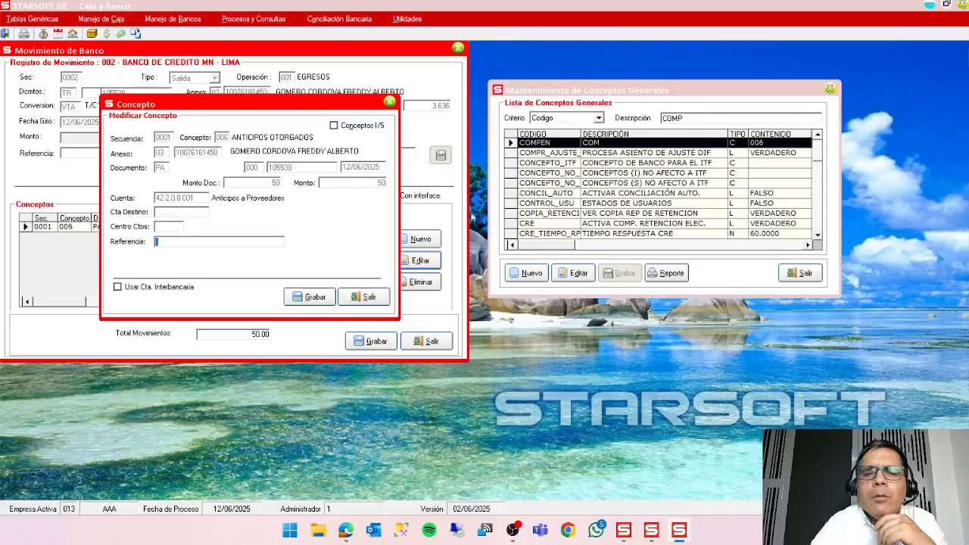
left_click(365, 297)
left_click(691, 118)
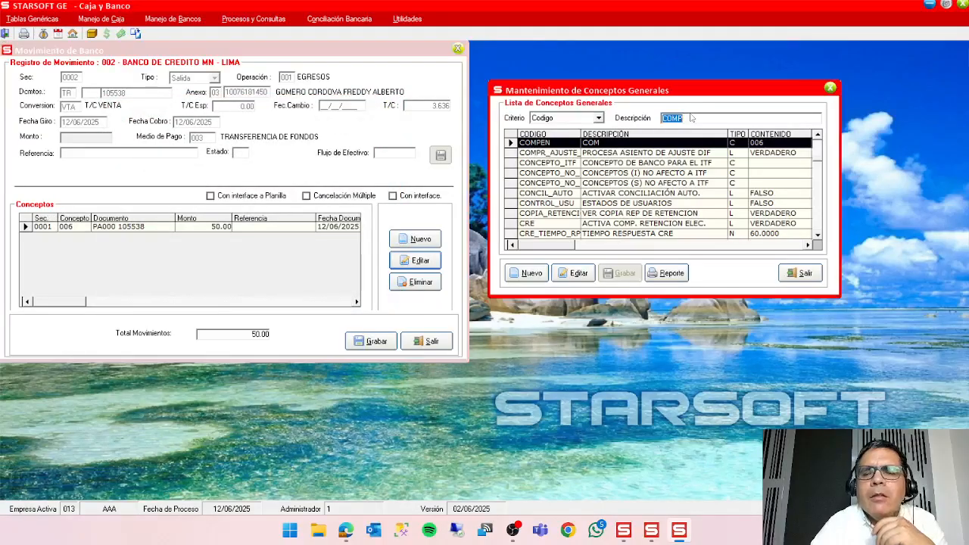
Look up TIPDOC in the general concepts, check it against the movement's anticipo line, and close both windows.
type("TIPDOC")
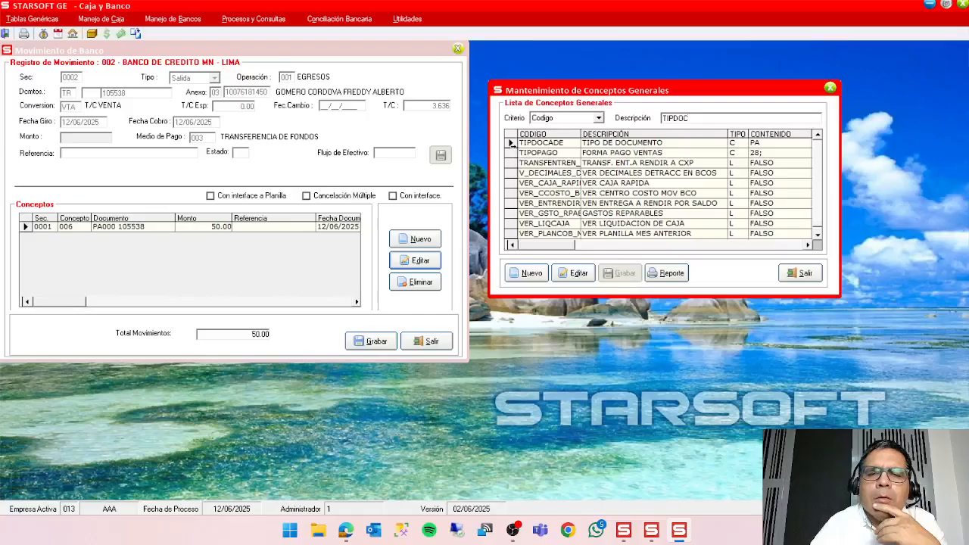
left_click(513, 143)
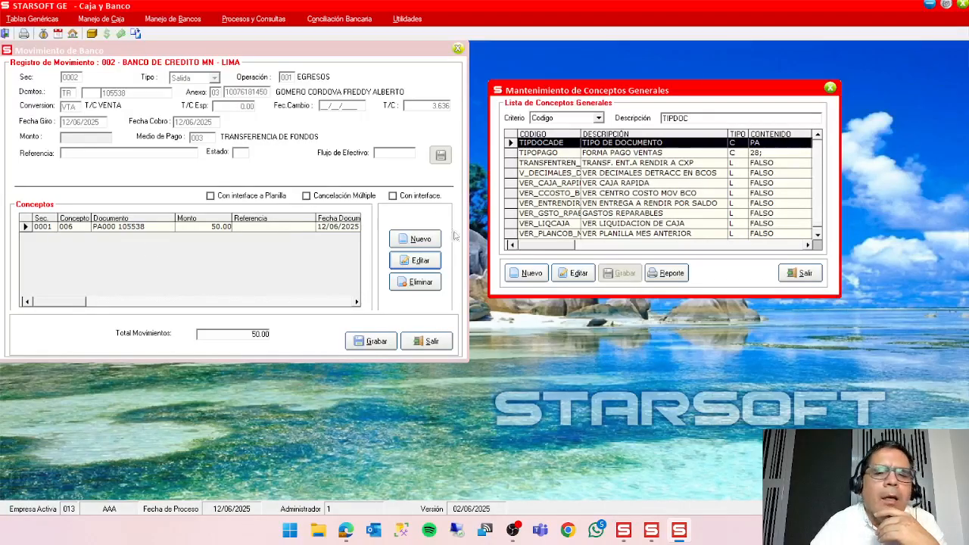
left_click(426, 261)
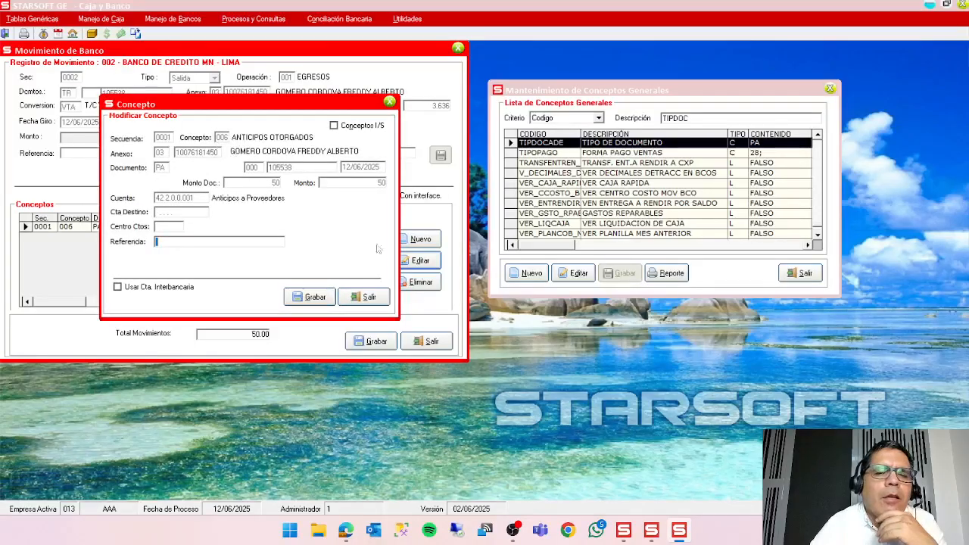
left_click(371, 298)
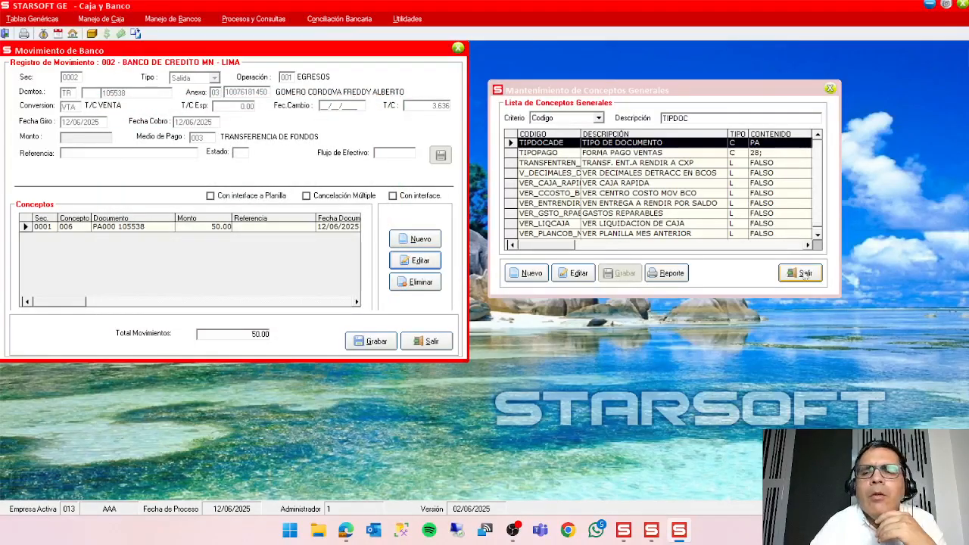
left_click(805, 273)
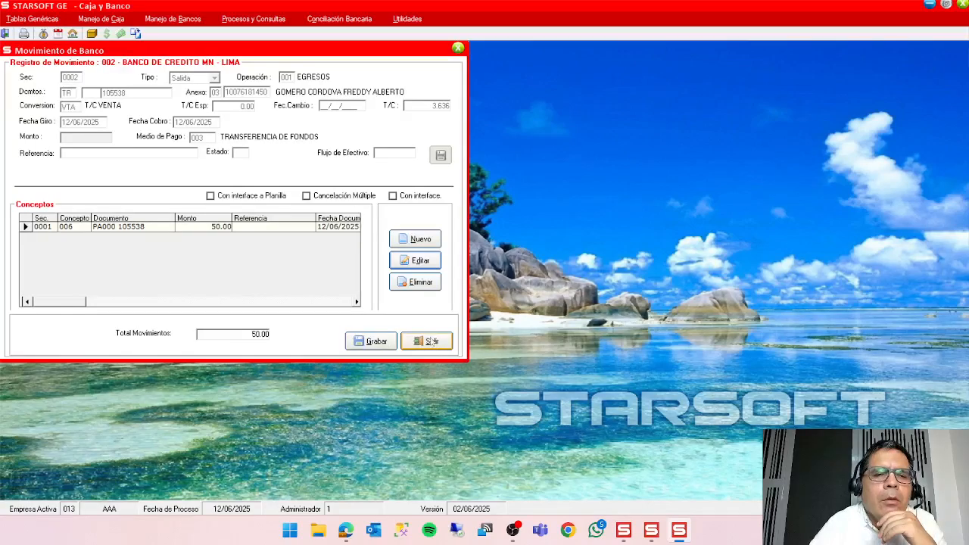
Save the bank movement and post it to accounting under subdiario 08, sequence 0005, reviewing and closing the generated entry.
left_click(375, 342)
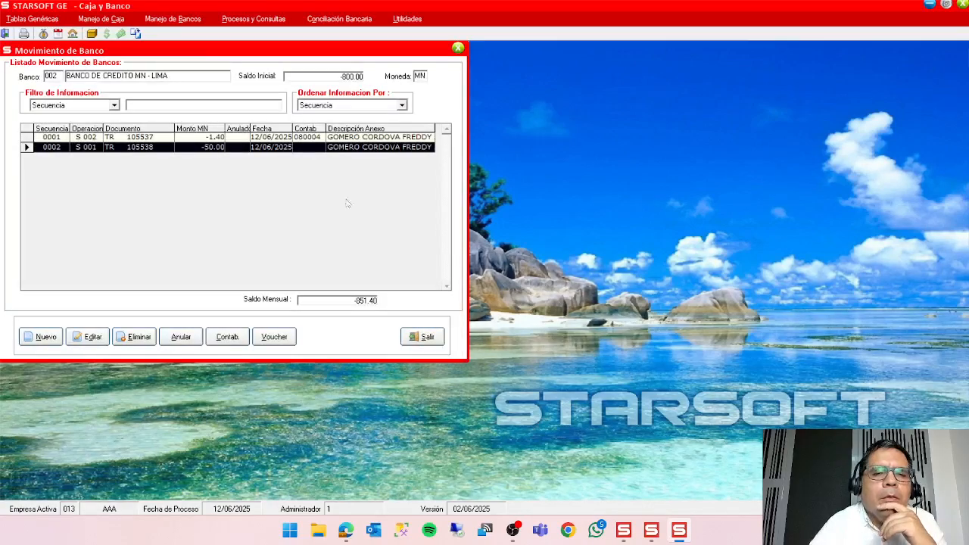
left_click(227, 337)
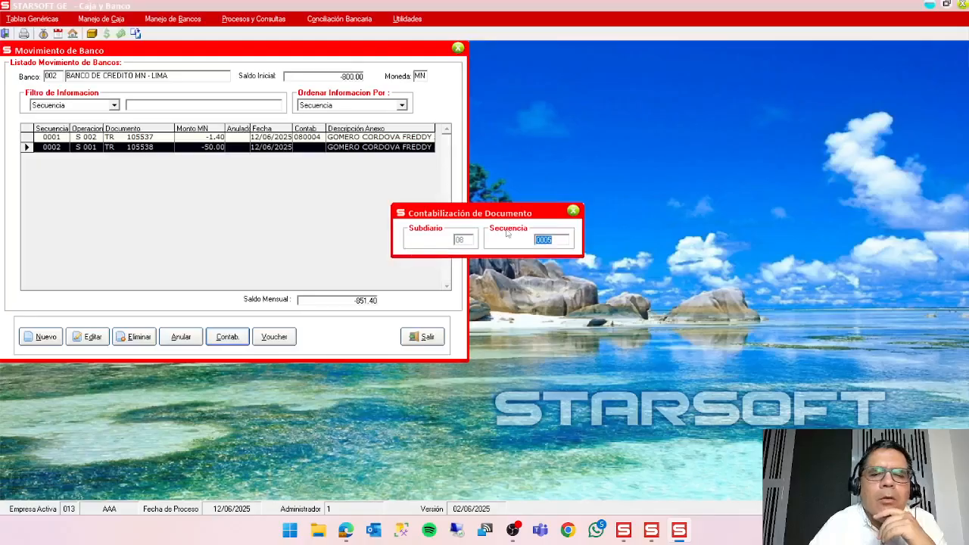
key("Return")
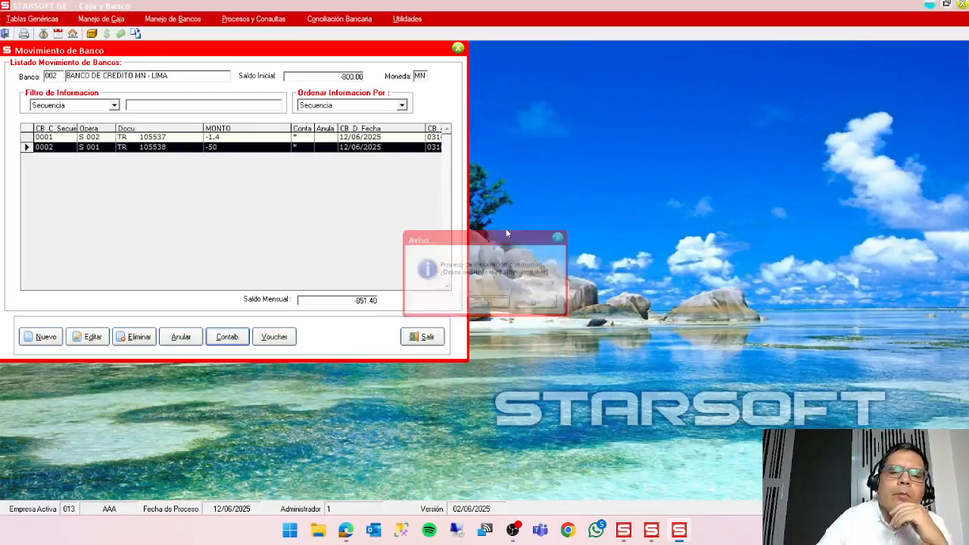
key("Return")
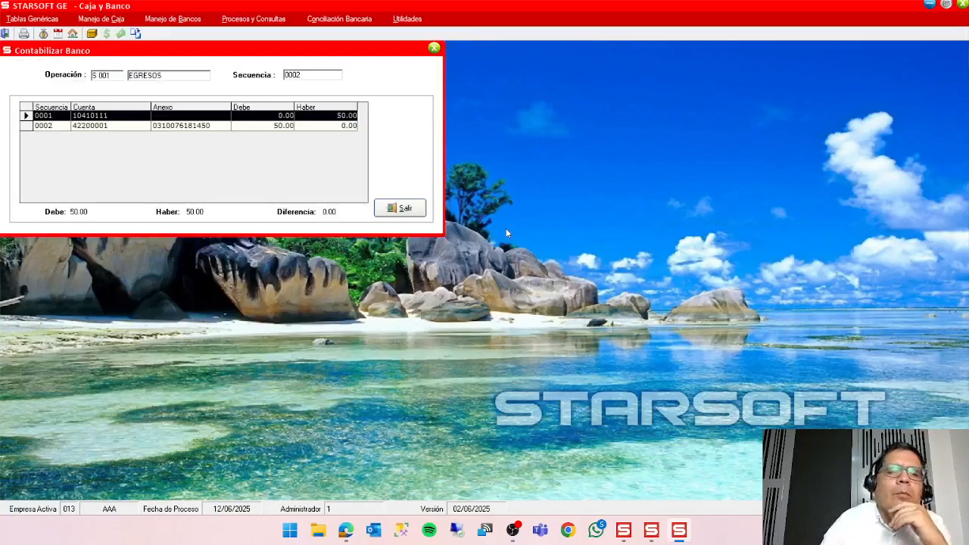
left_click(405, 209)
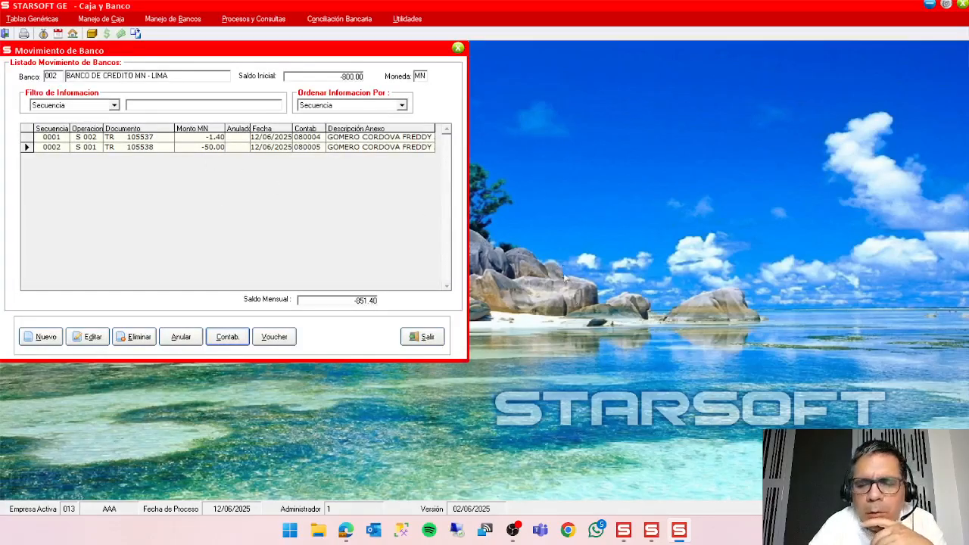
Switch to STARSOFT GE Cuentas por Pagar, open the register of documents payable and select the PA advance document.
left_click(651, 530)
left_click(679, 531)
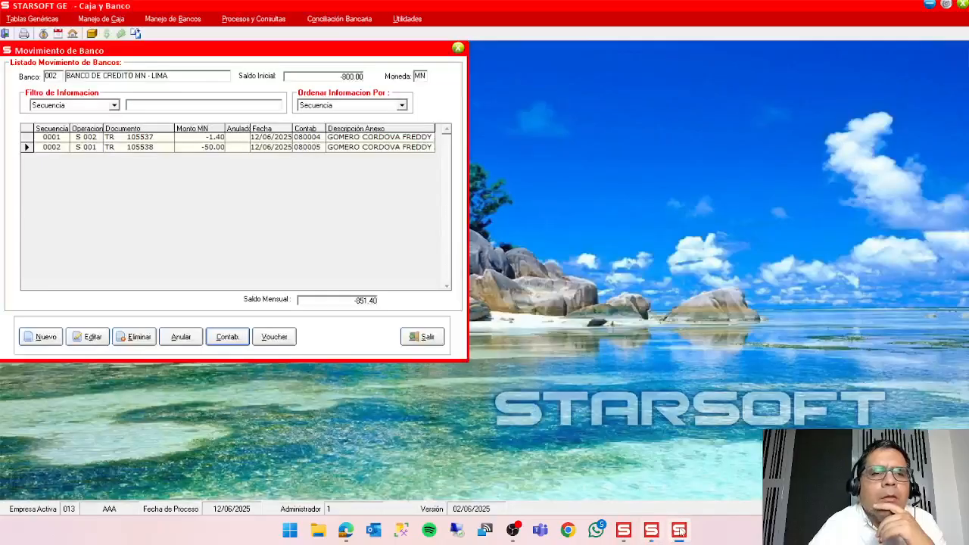
left_click(651, 531)
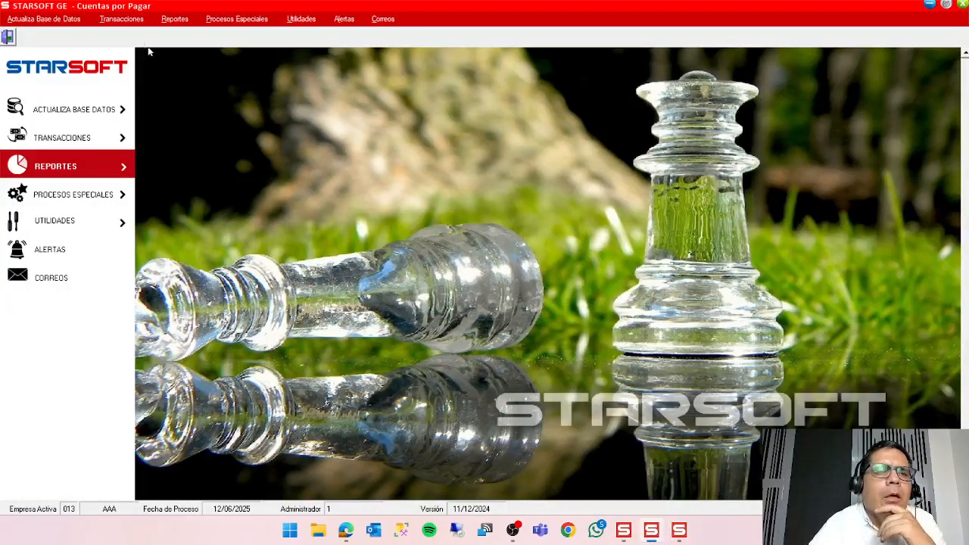
left_click(129, 19)
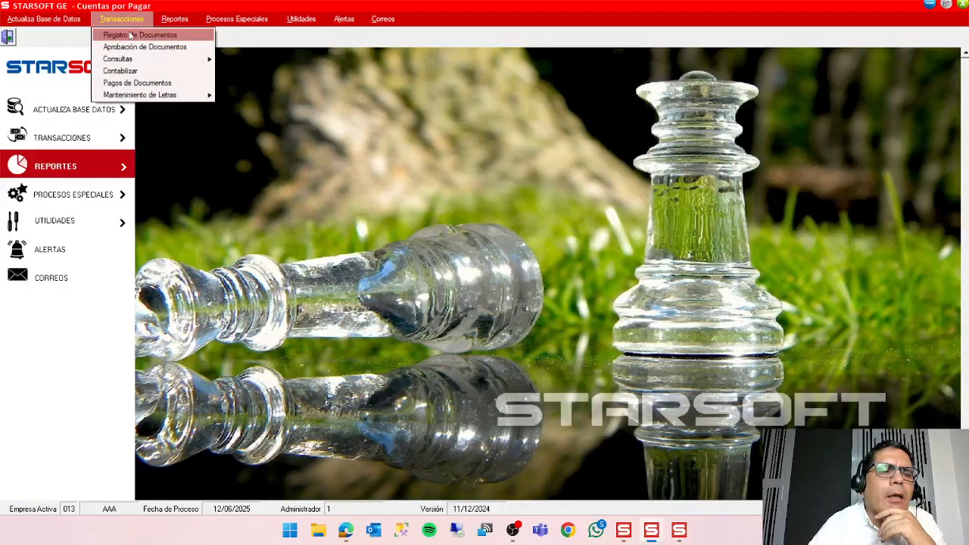
left_click(130, 36)
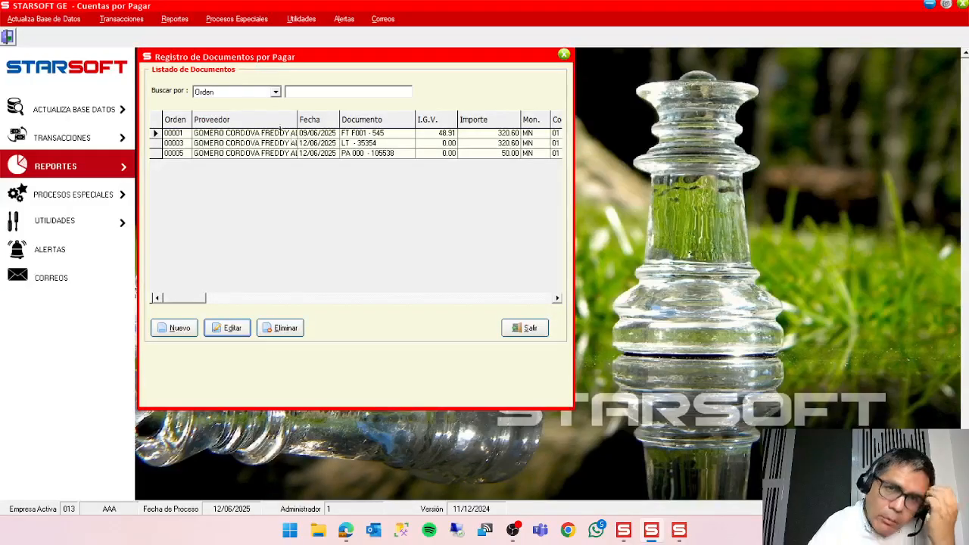
left_click(354, 153)
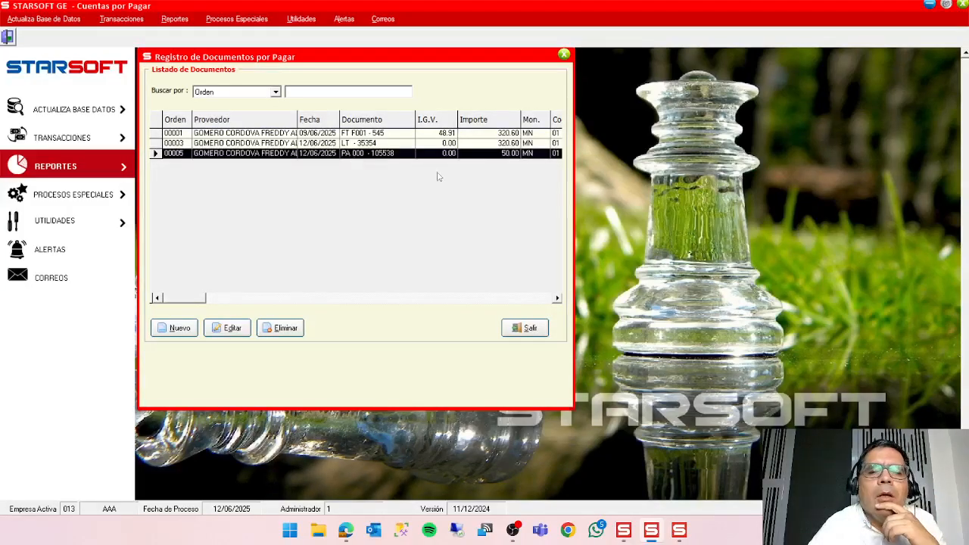
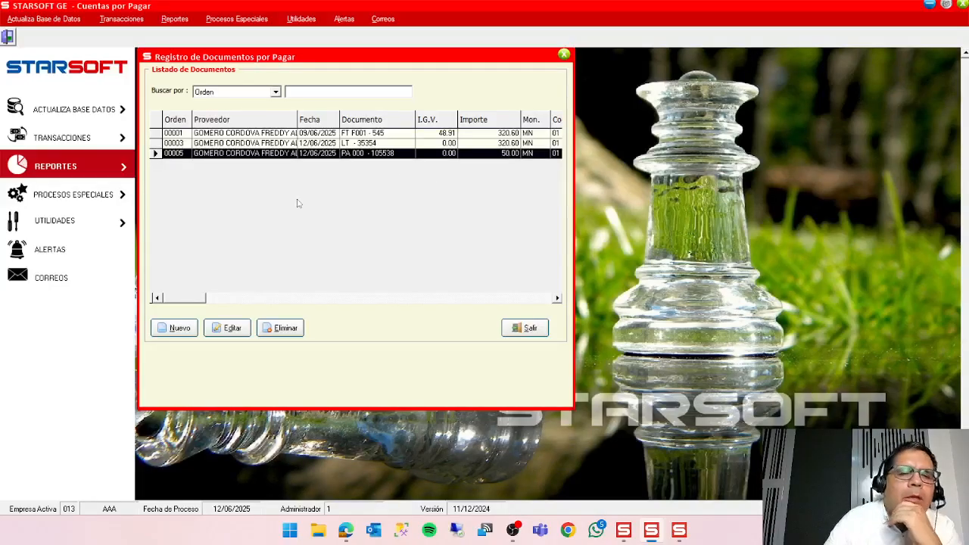
Close the document register and start a new document payment of type Aplicación de Documento.
left_click(519, 328)
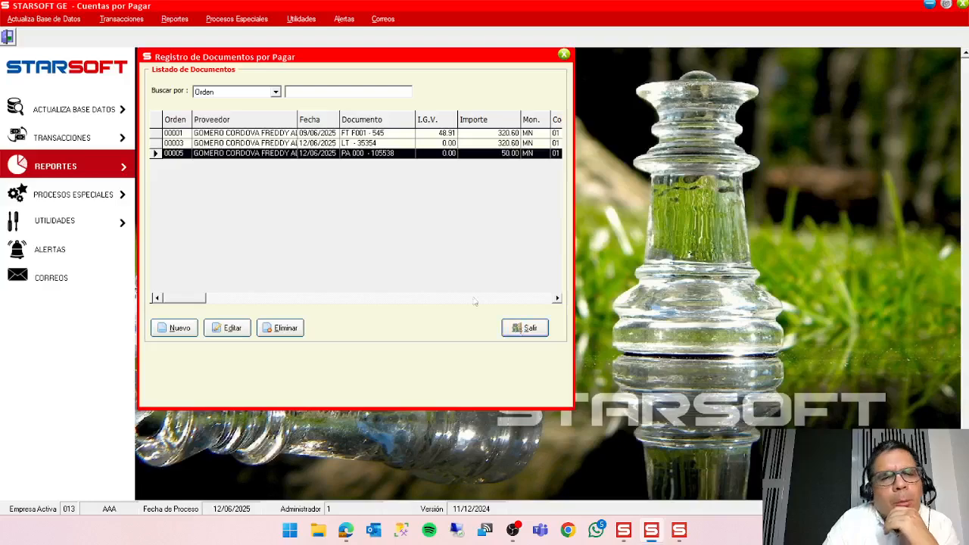
left_click(121, 20)
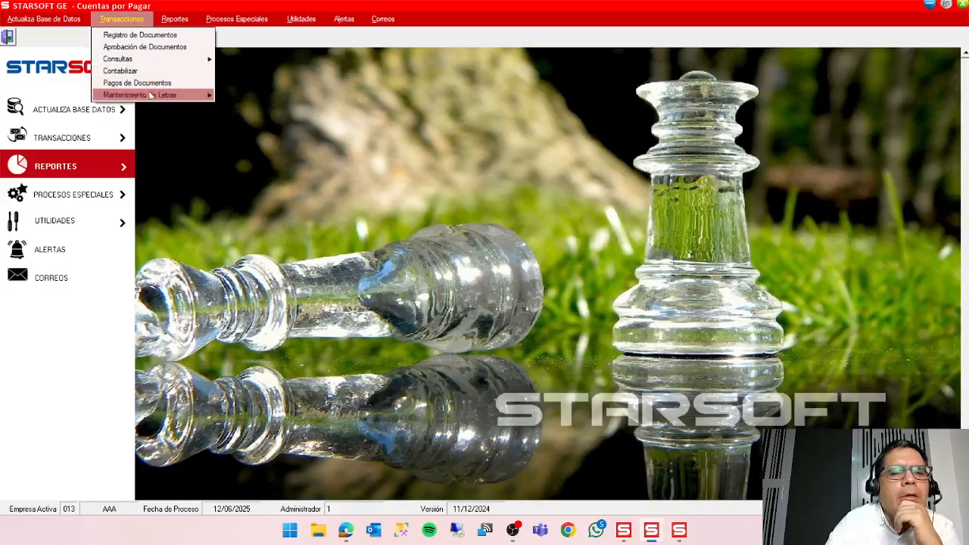
mouse_move(151, 95)
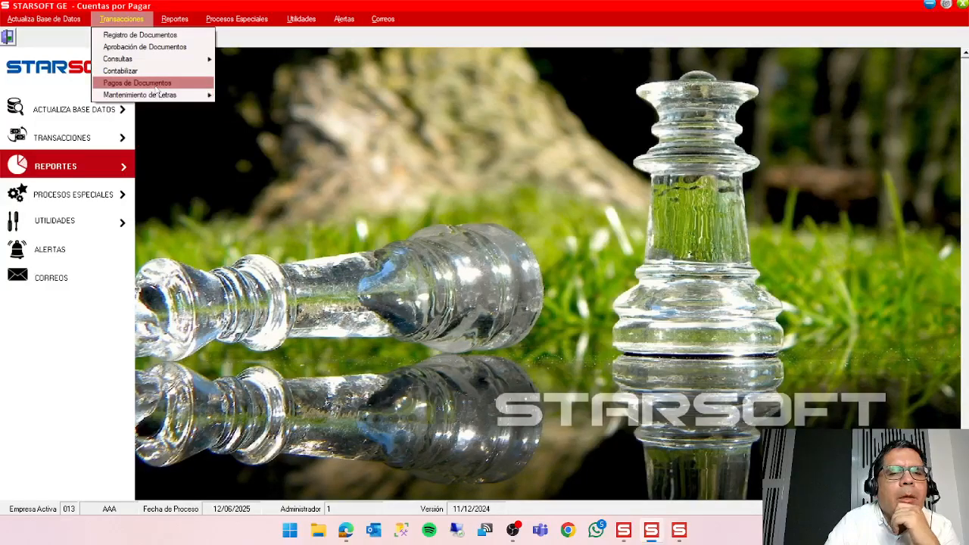
left_click(152, 82)
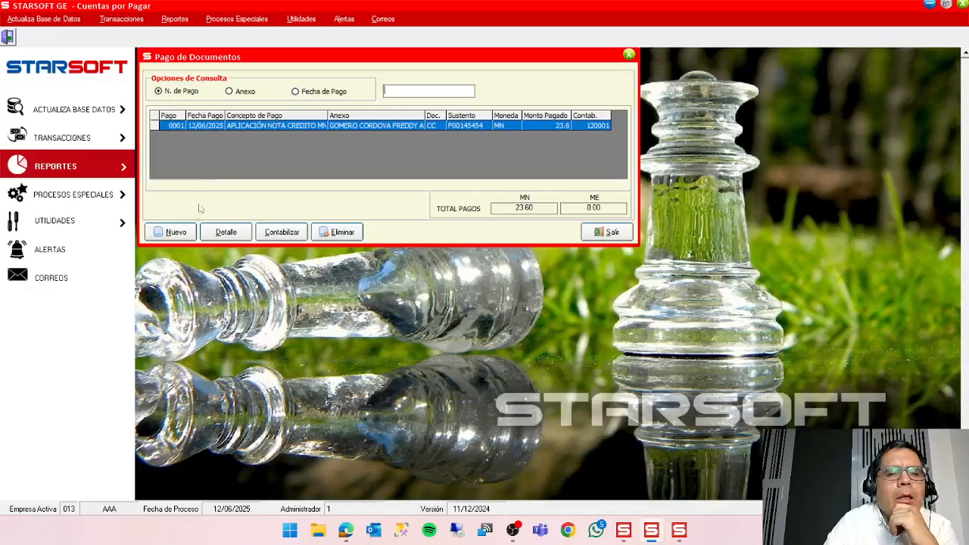
left_click(178, 237)
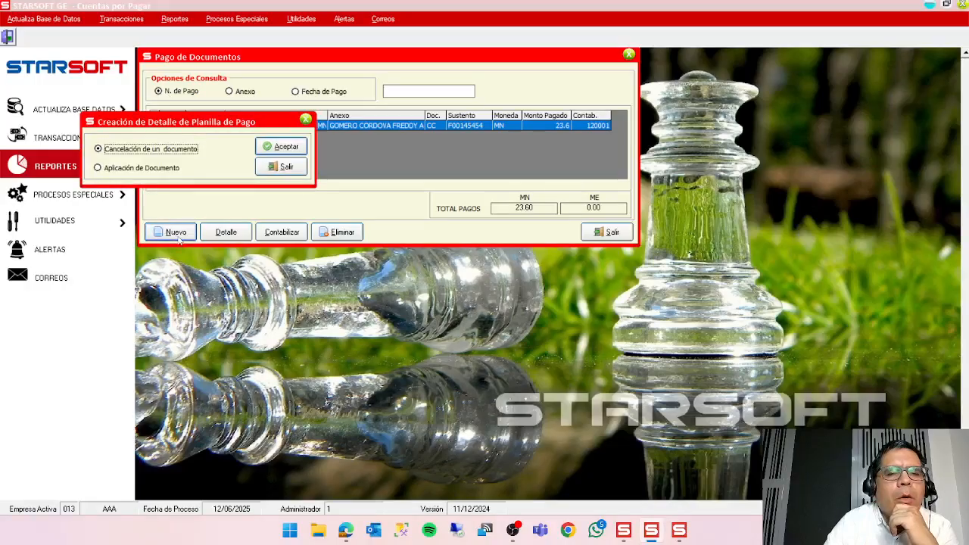
left_click(155, 172)
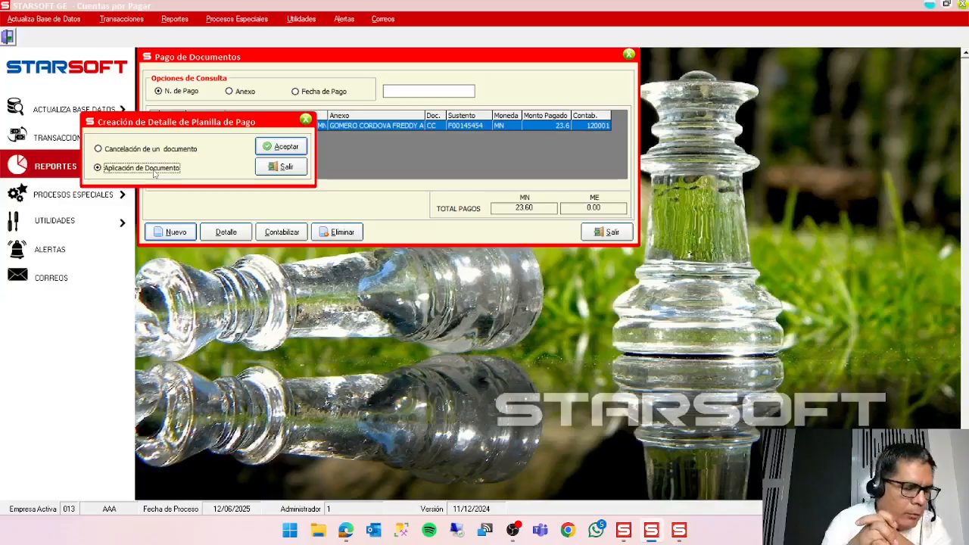
left_click(281, 146)
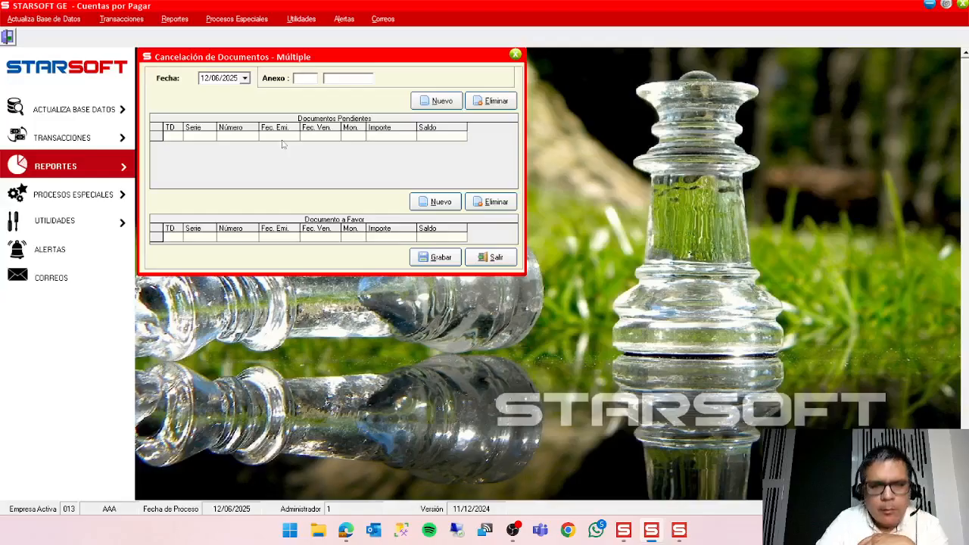
Set the application's anexo to type 03 PROVEEDORES and select the supplier who received the advance.
double_click(308, 79)
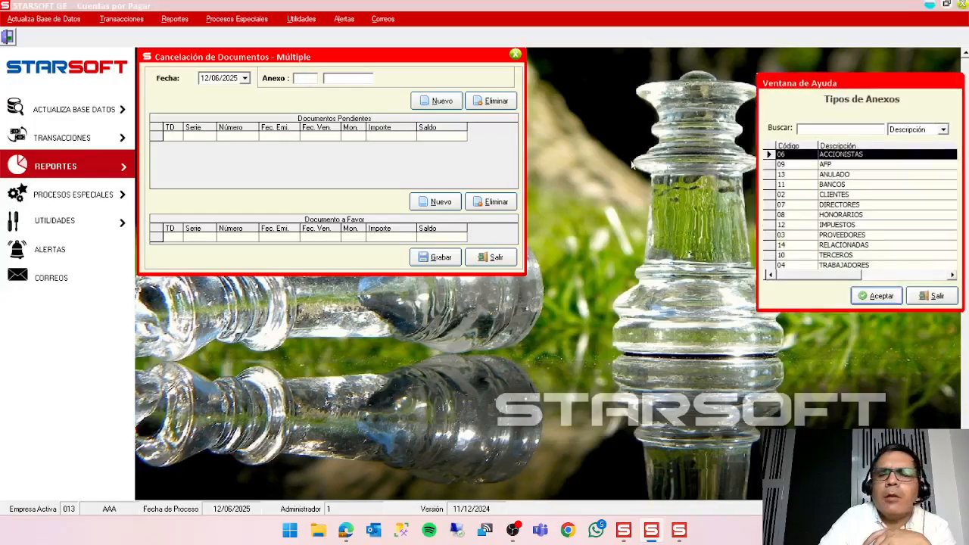
left_click(877, 235)
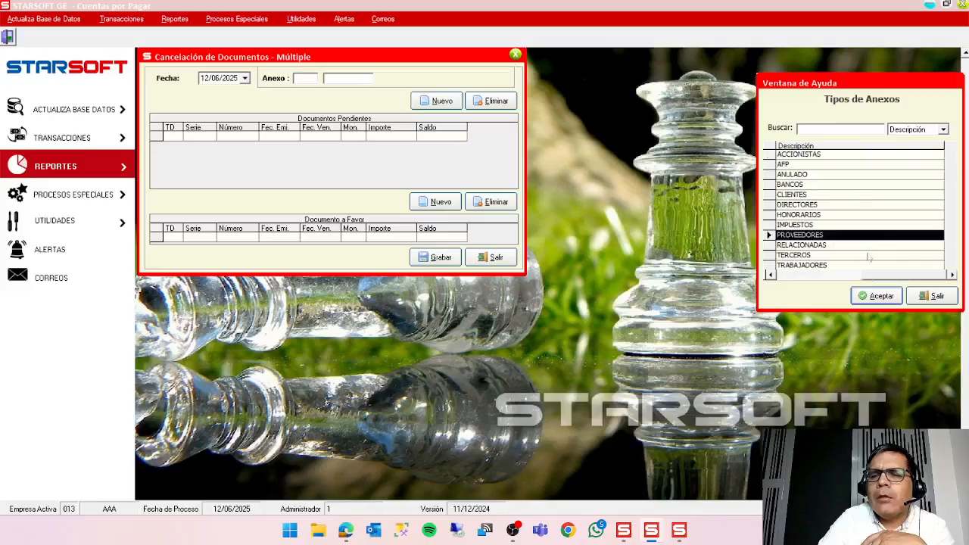
left_click(875, 296)
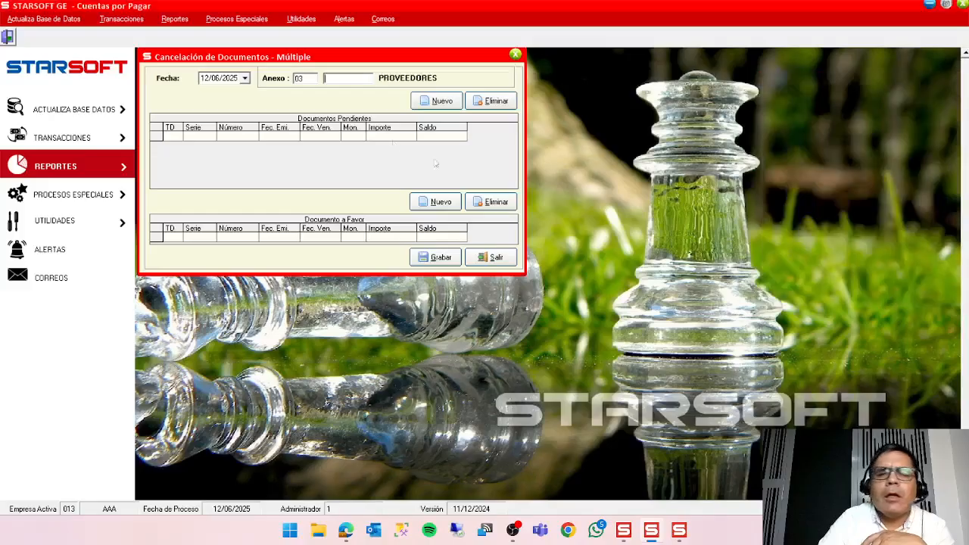
double_click(362, 83)
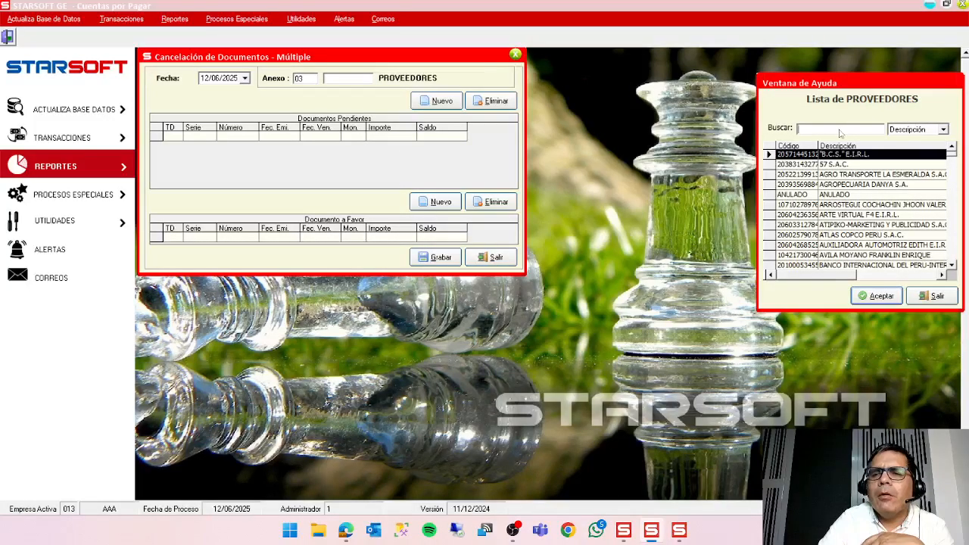
type("GOM")
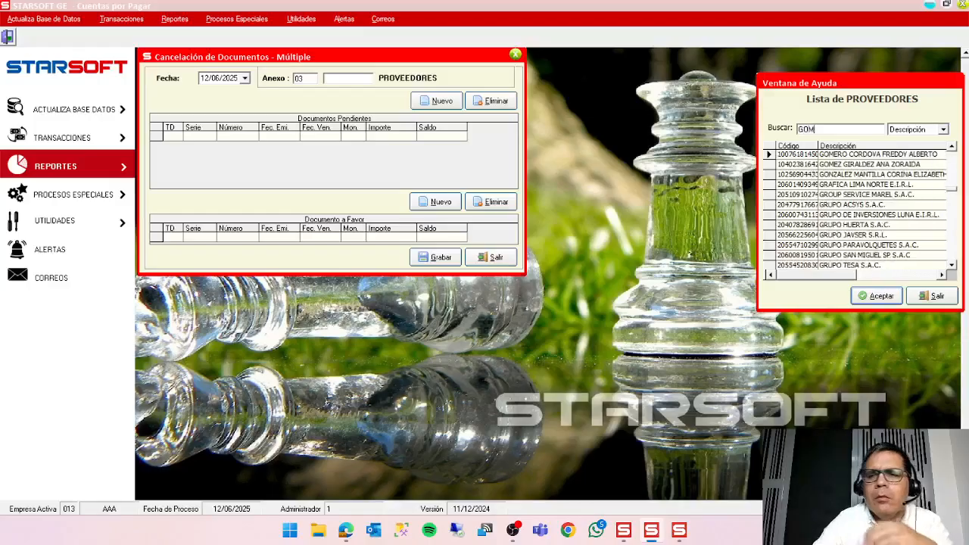
left_click(876, 296)
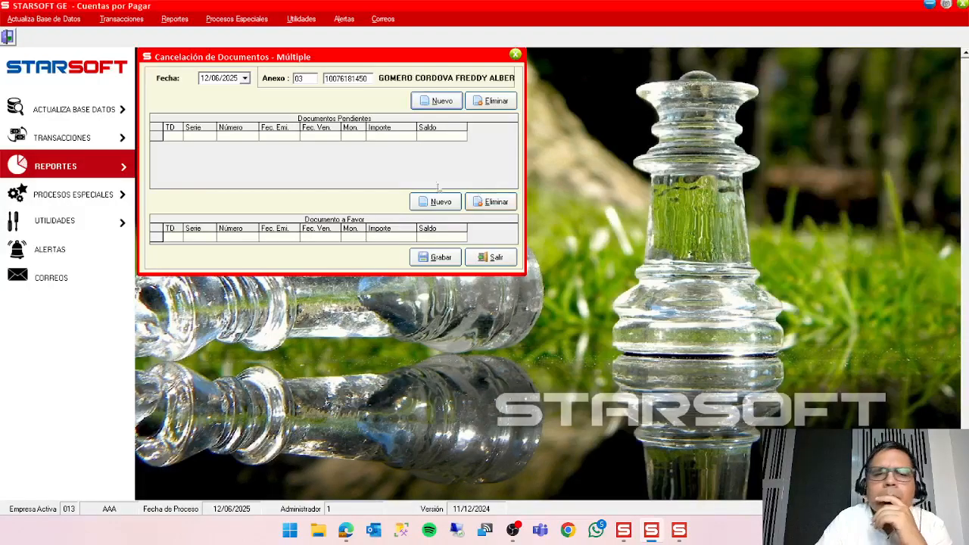
Add the supplier's LT letra as the pending document and the PA advance as the document in favour.
left_click(446, 105)
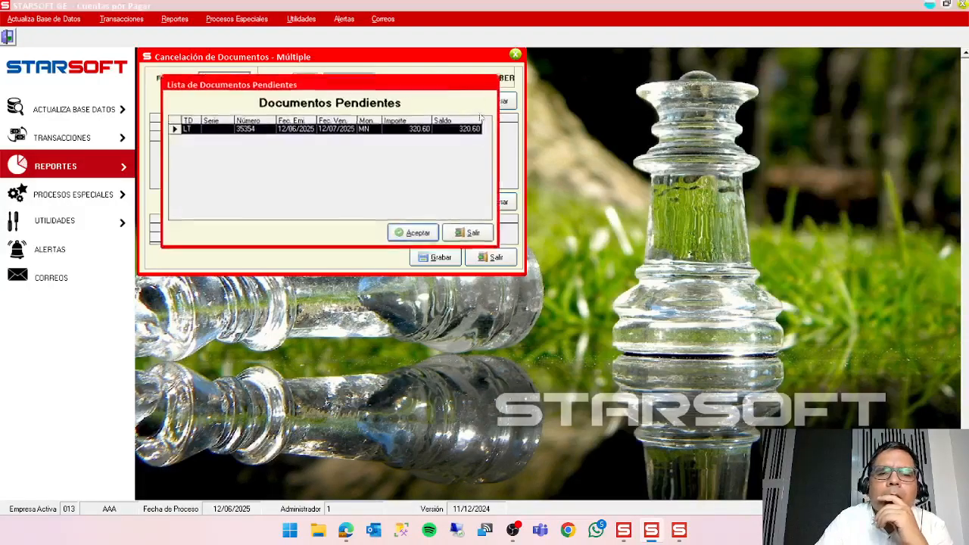
left_click(418, 234)
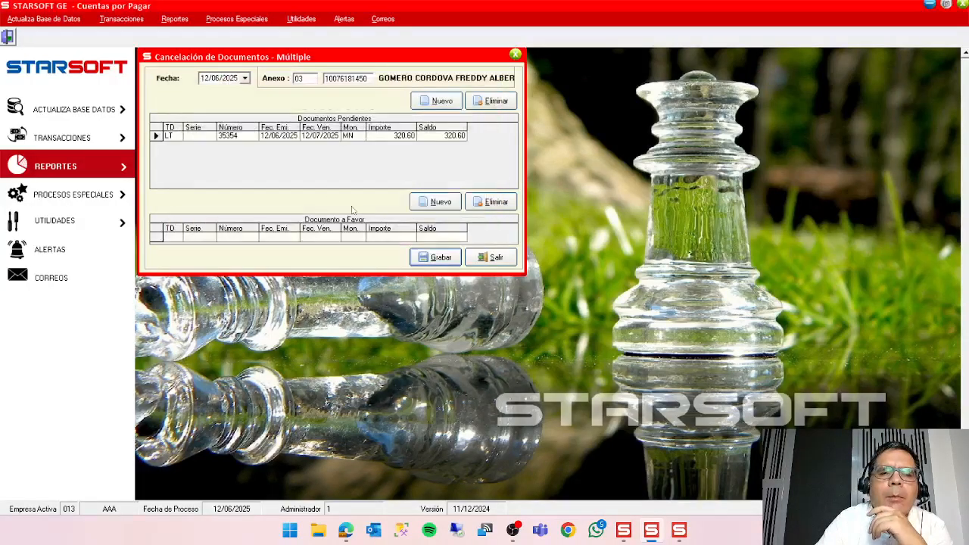
left_click(436, 202)
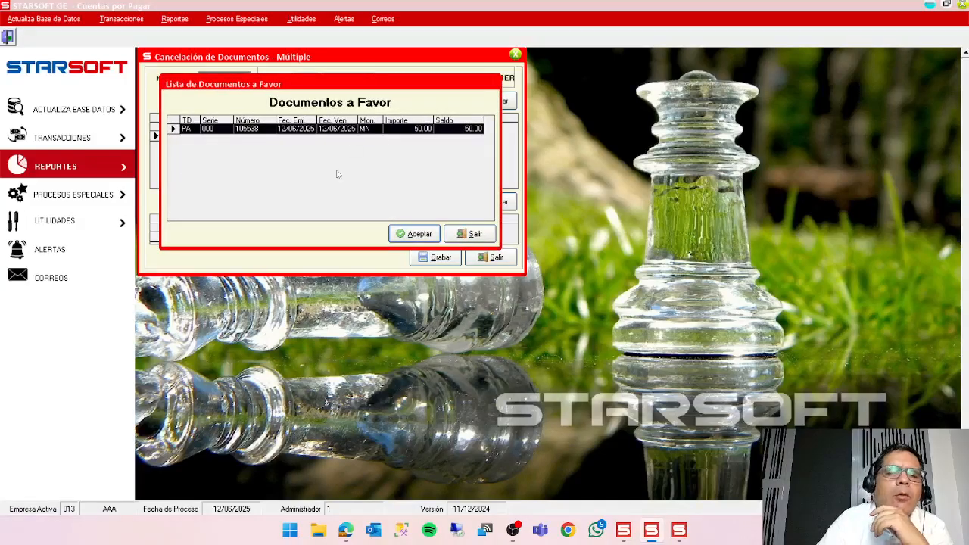
left_click(415, 234)
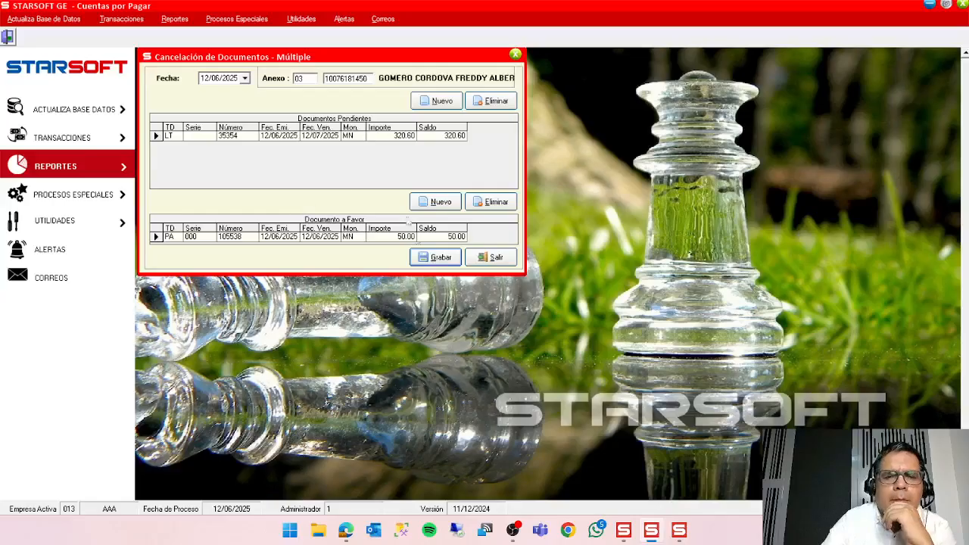
Save the application with concept A2 APLICACIÓN PAGO ADELANTADO MN and conversion VTA.
left_click(437, 257)
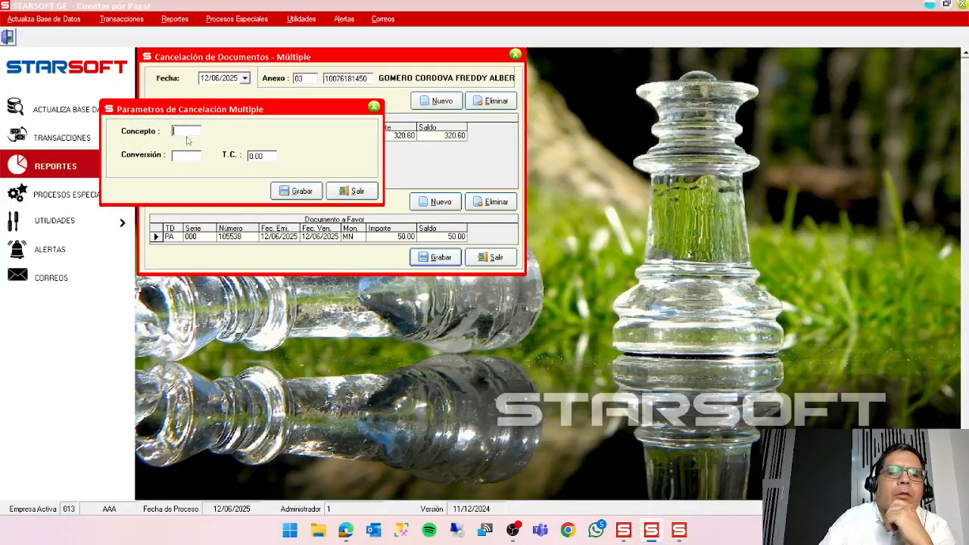
double_click(187, 134)
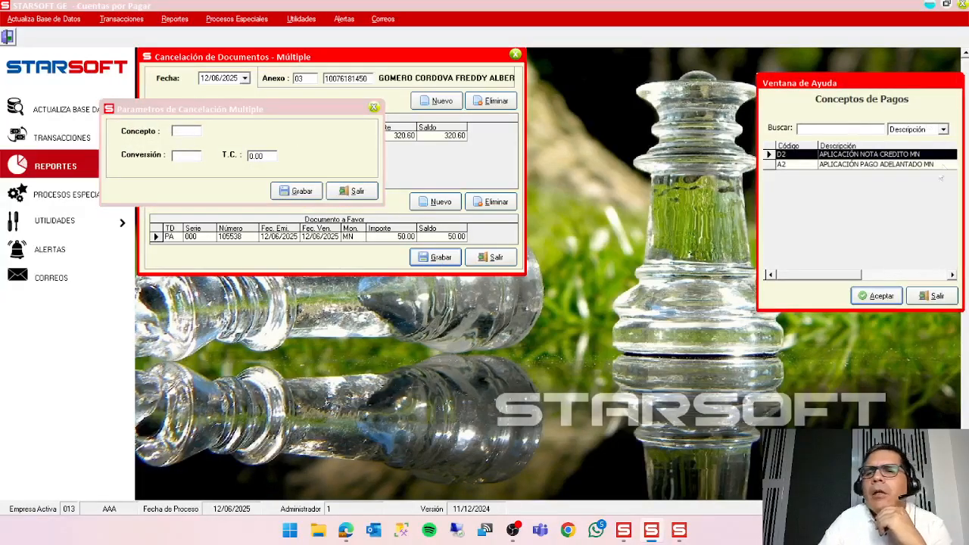
left_click(892, 164)
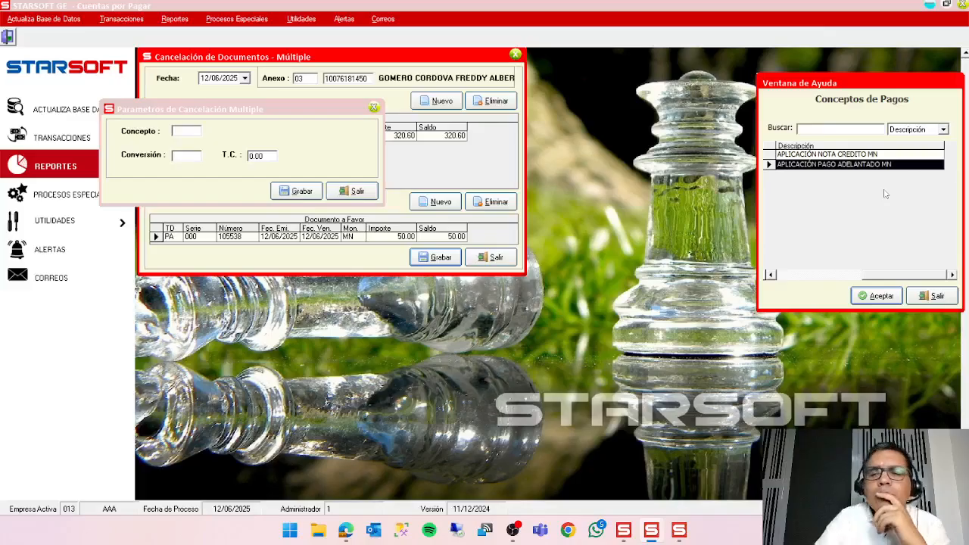
left_click(880, 295)
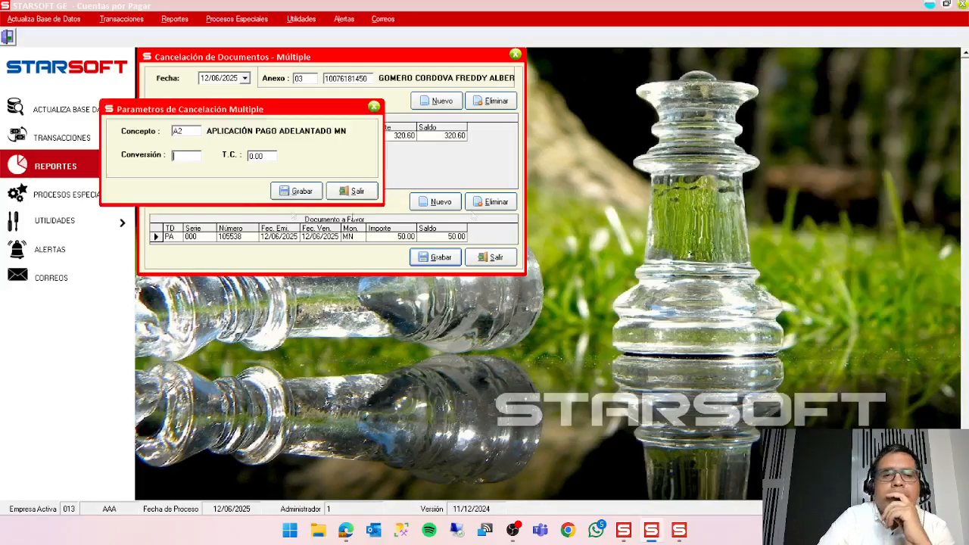
type("VTA")
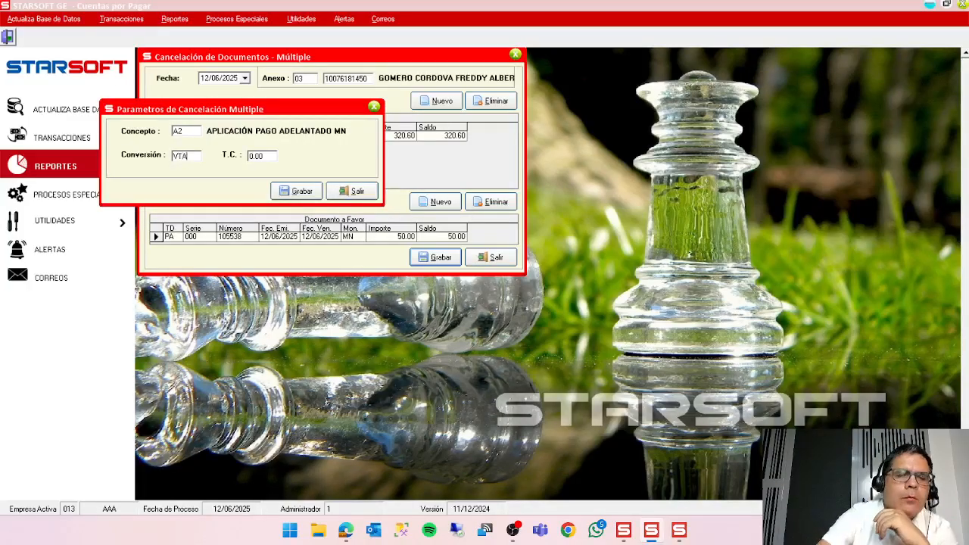
key("Return")
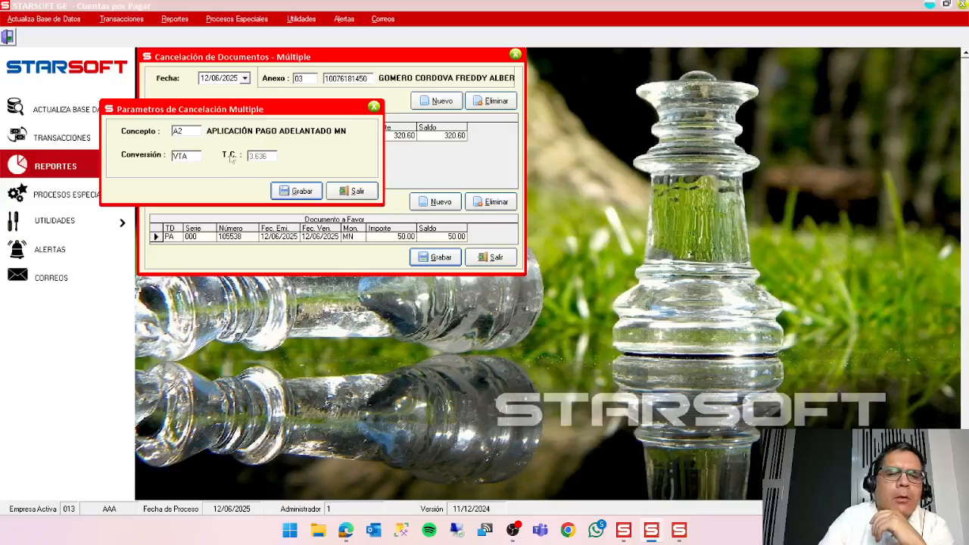
left_click(294, 190)
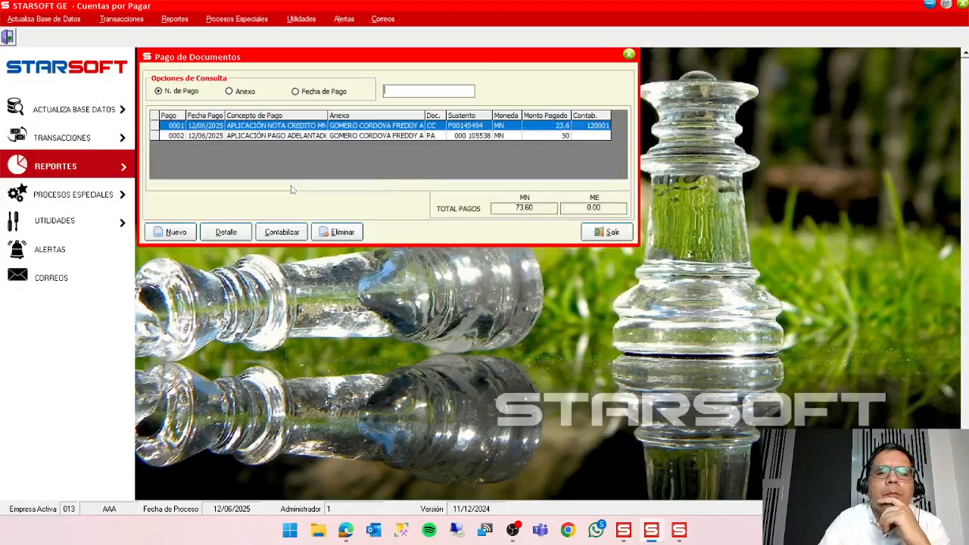
Post the advance application payment 0002 to accounting under subdiario 12 DIARIO GENERAL.
left_click(511, 136)
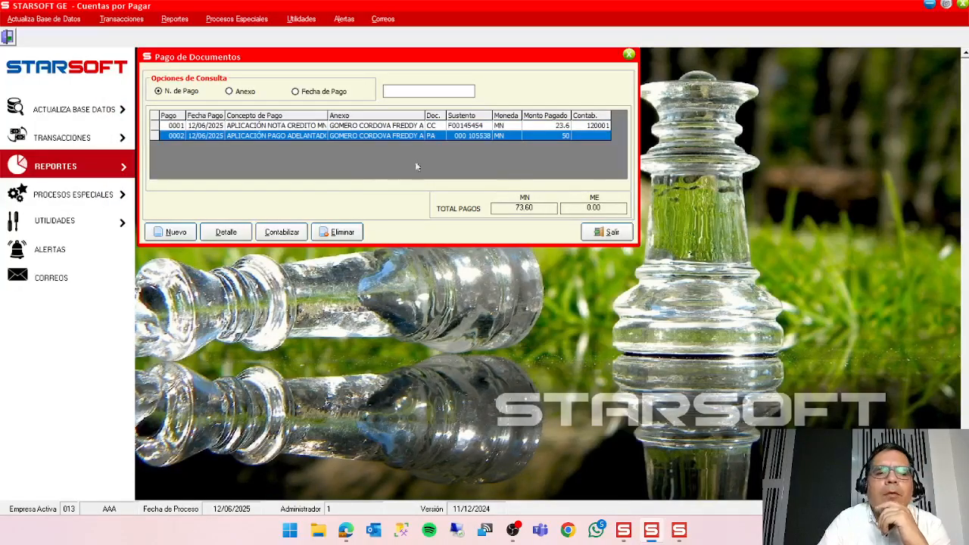
left_click(286, 233)
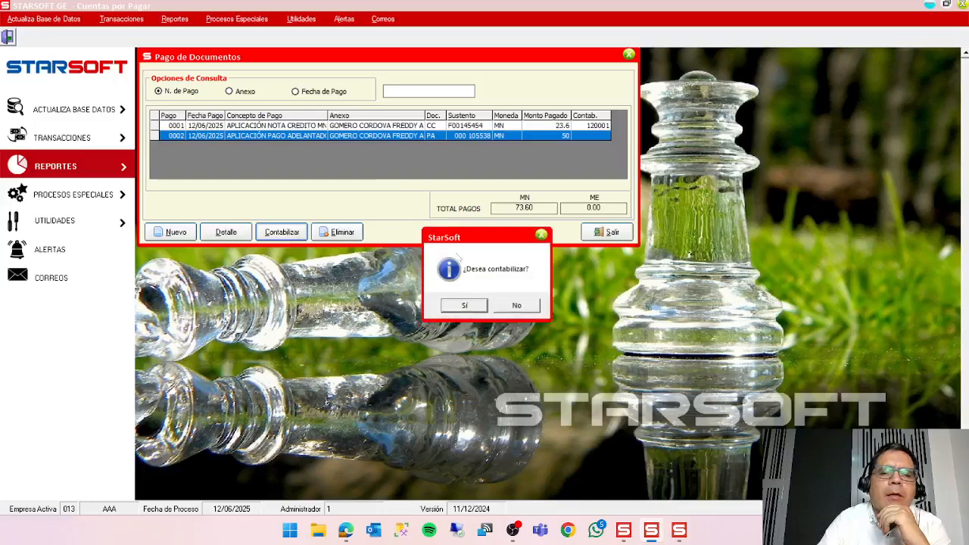
left_click(475, 309)
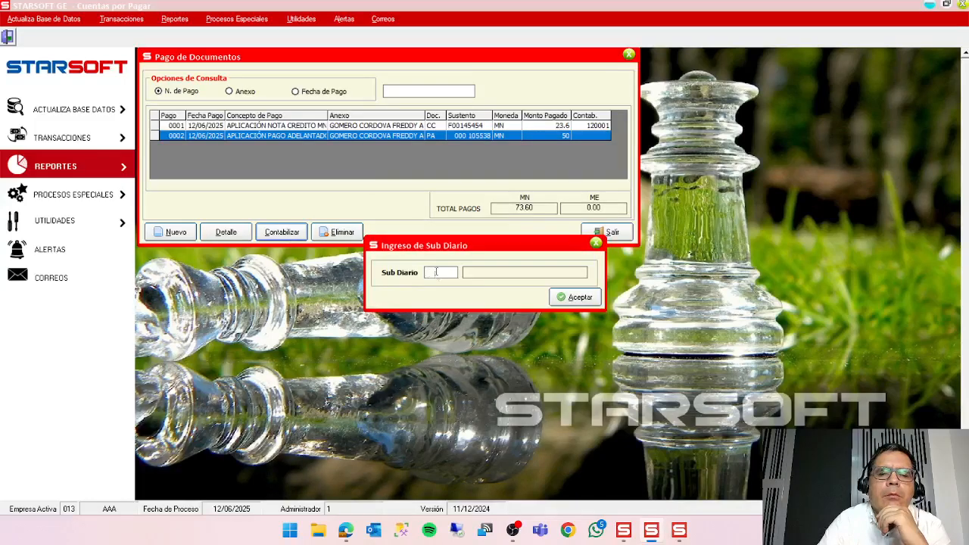
double_click(436, 272)
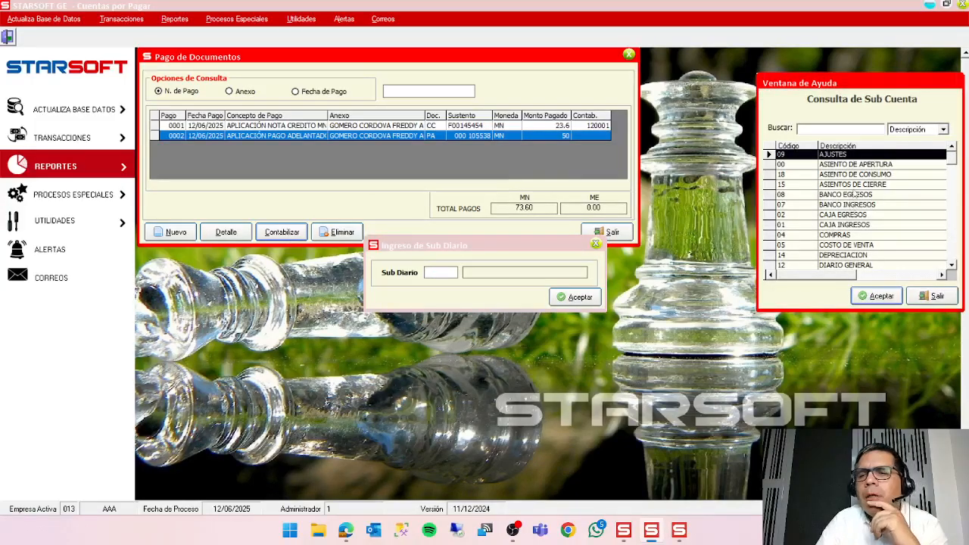
left_click(876, 265)
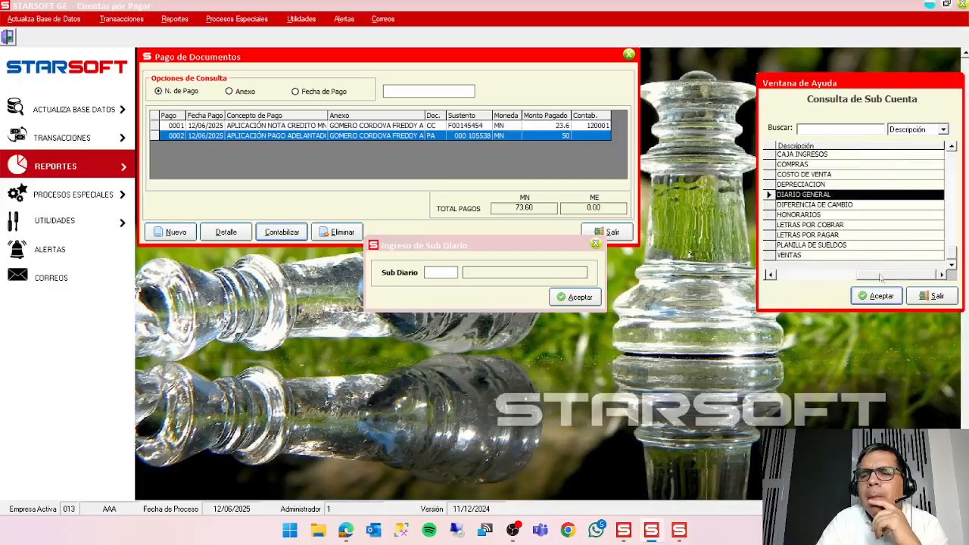
left_click(878, 296)
left_click(566, 298)
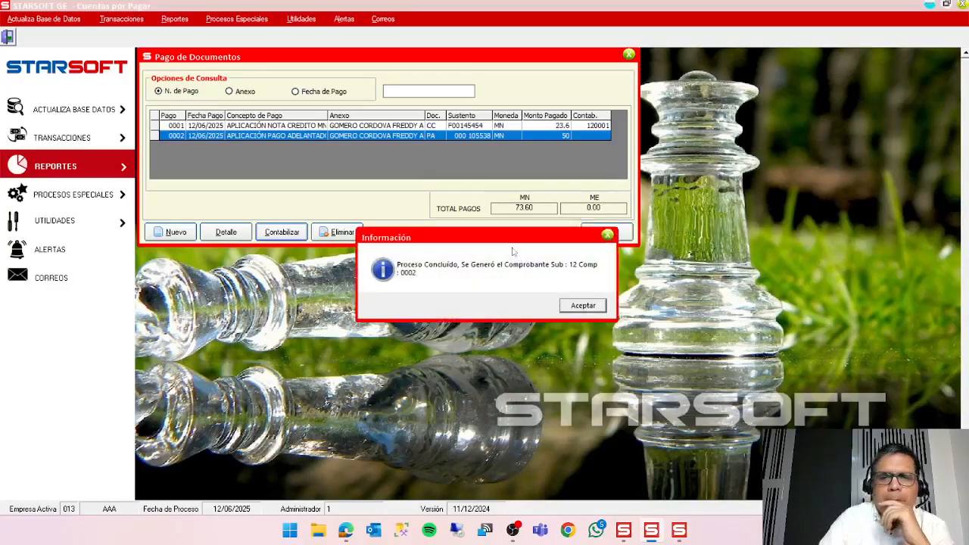
left_click(590, 311)
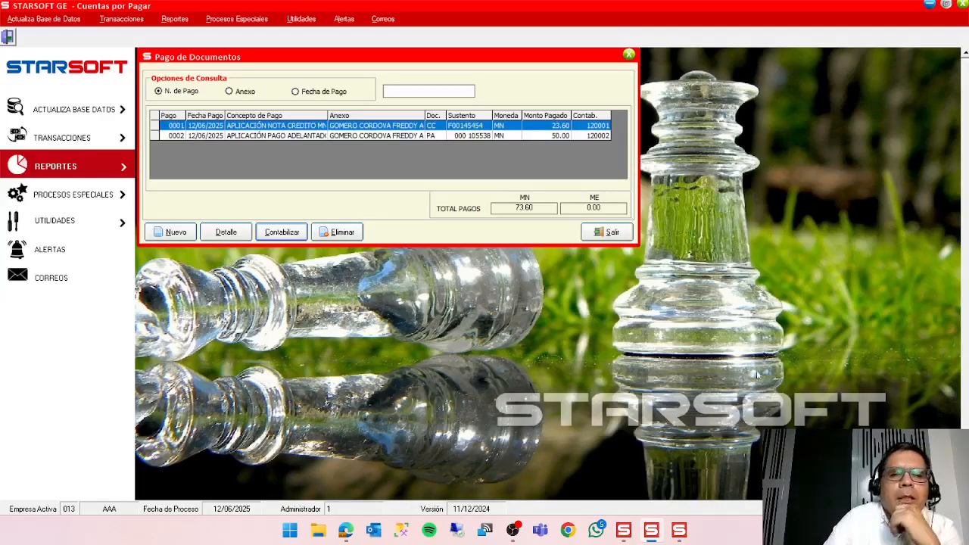
Close the document payments and reopen the register of documents payable to review the listed documents.
left_click(610, 233)
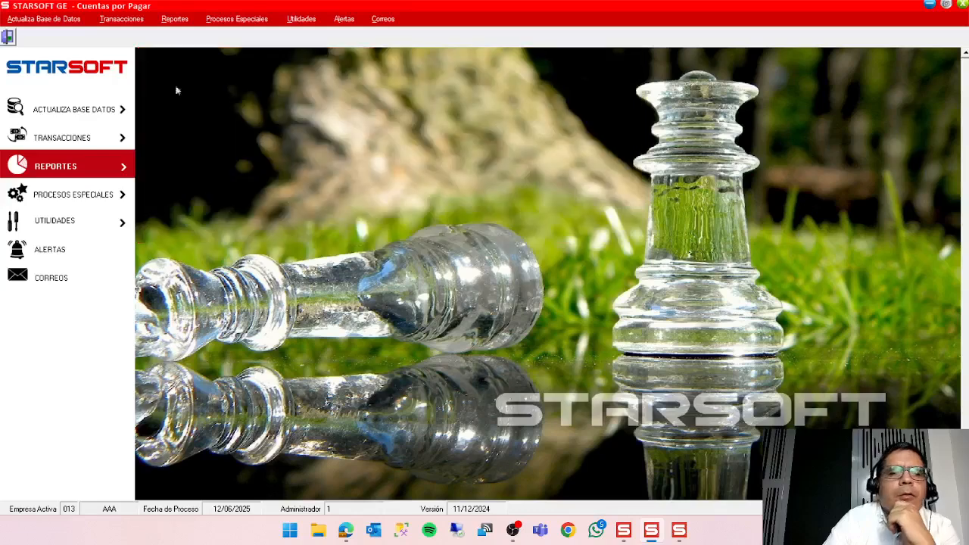
left_click(141, 22)
left_click(139, 34)
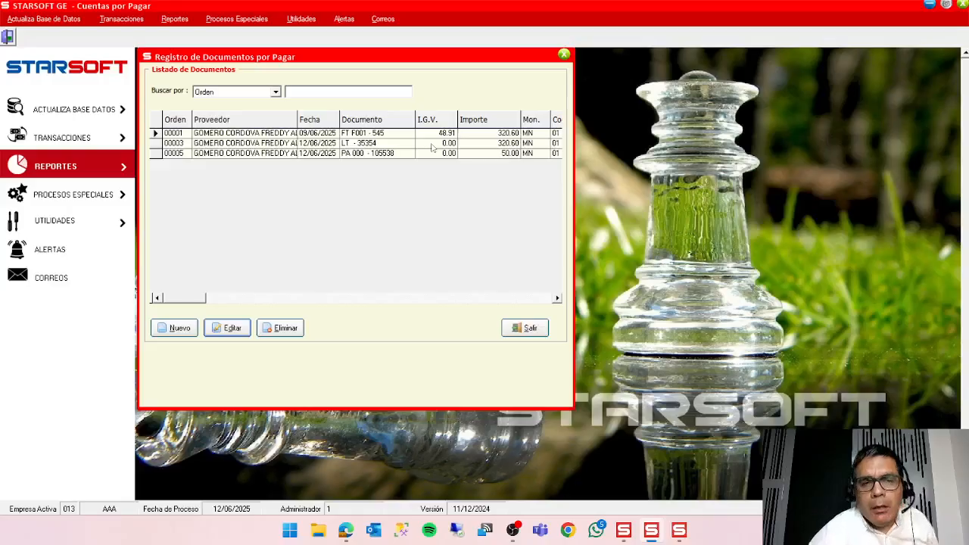
left_click(121, 19)
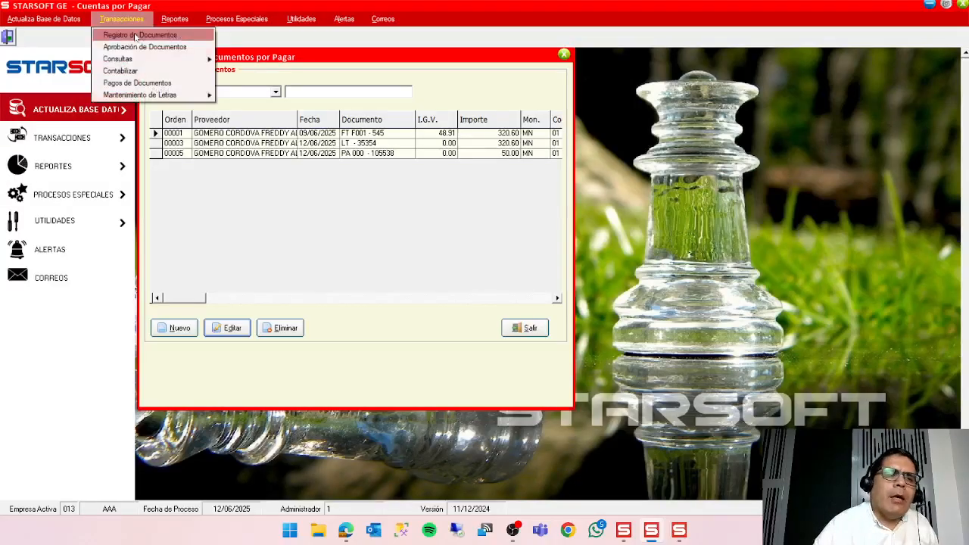
left_click(350, 229)
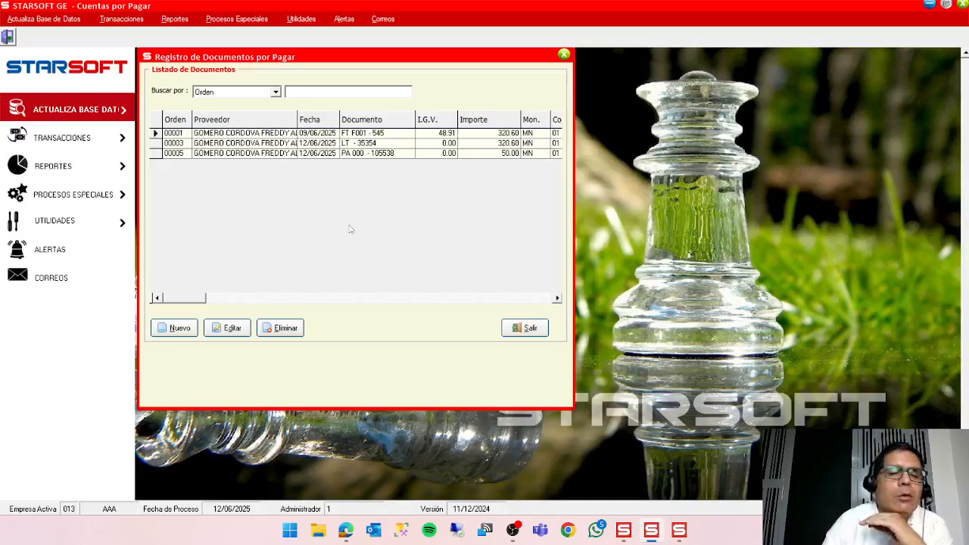
View the blank entry form for a new payable document, leave it unsaved and close the document register.
left_click(177, 330)
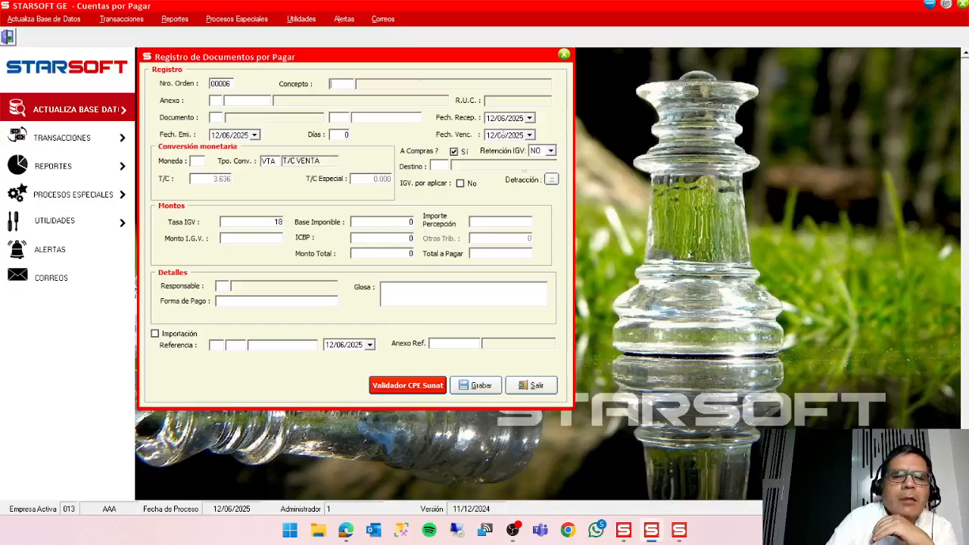
left_click(534, 386)
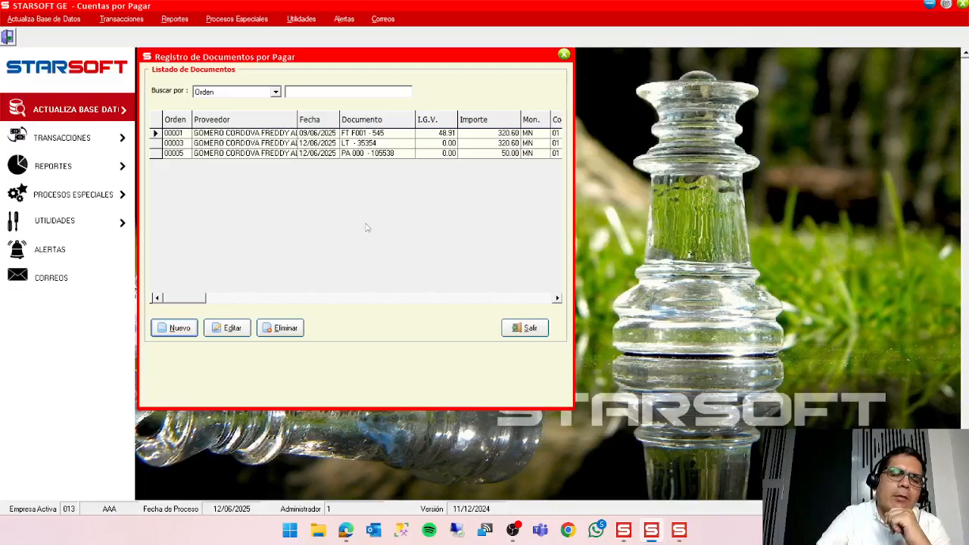
left_click(543, 329)
Open the pending account statement by annex and look up the supplier's pending documents under 03 PROVEEDORES.
left_click(119, 21)
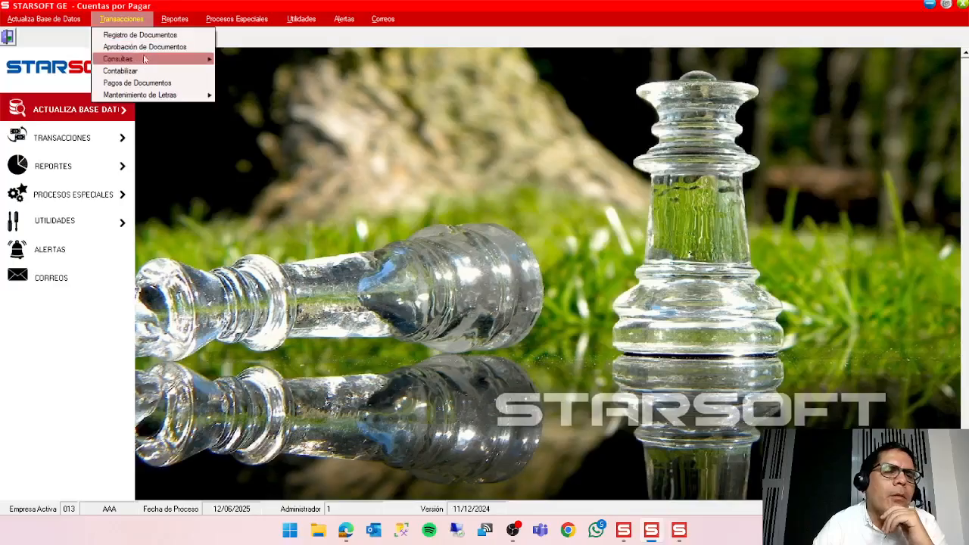
mouse_move(145, 62)
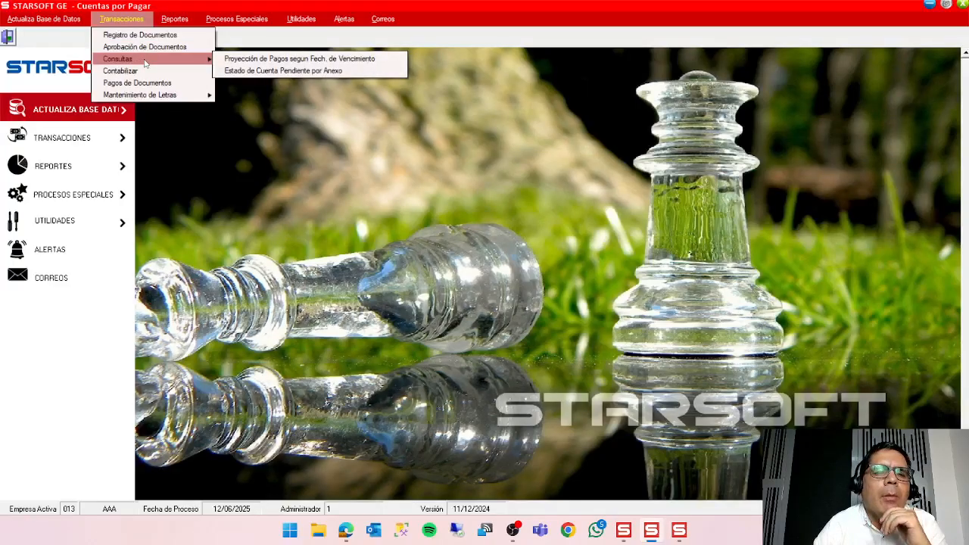
left_click(280, 70)
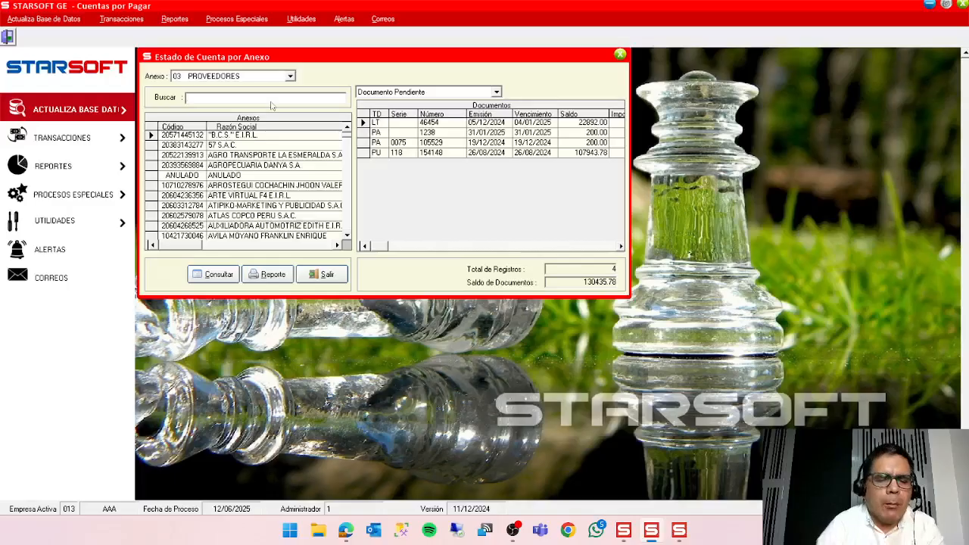
type("GOM")
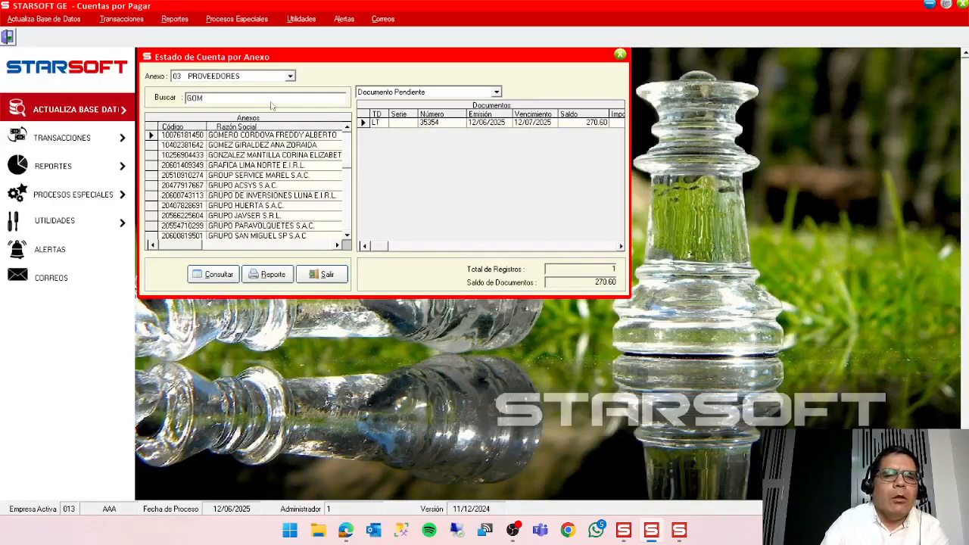
left_click(177, 136)
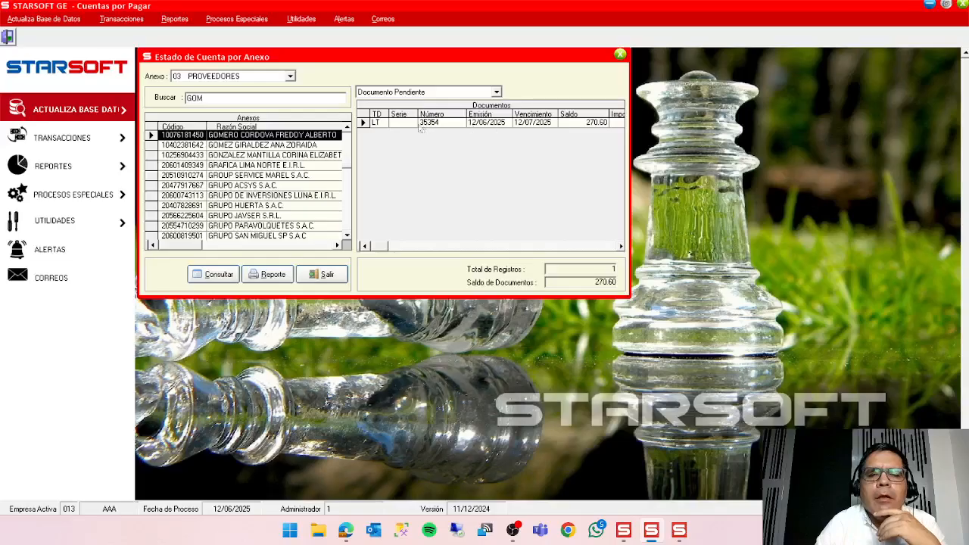
left_click(365, 126)
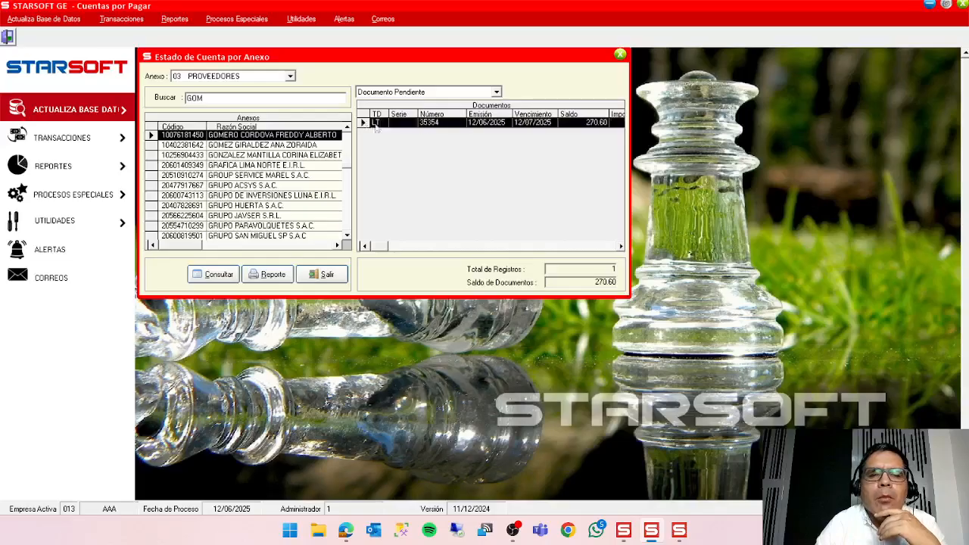
List the supplier's Documentos Cancelados, consult the payments of the FT invoice issued 12/12/2024, and close the account statement.
left_click(483, 94)
left_click(475, 112)
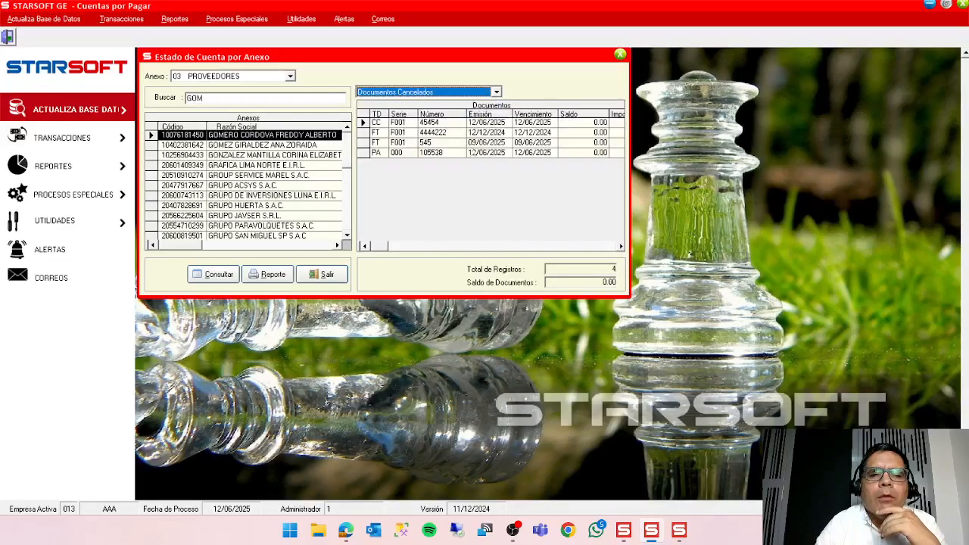
left_click(368, 134)
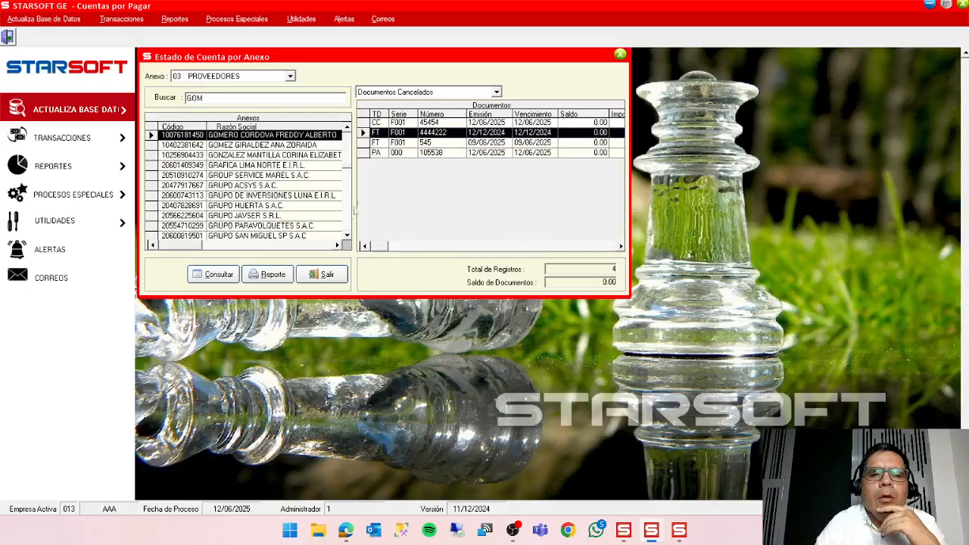
left_click(225, 275)
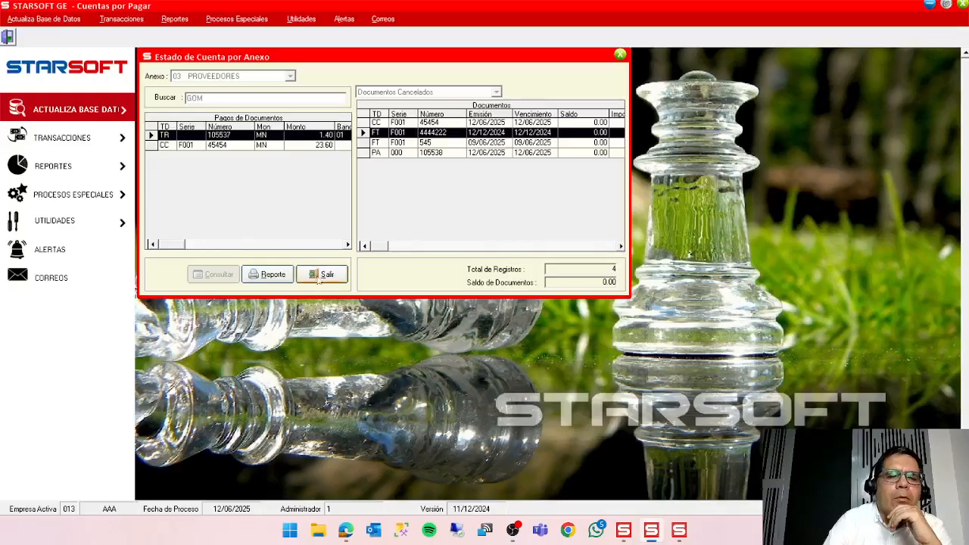
left_click(348, 245)
left_click(347, 245)
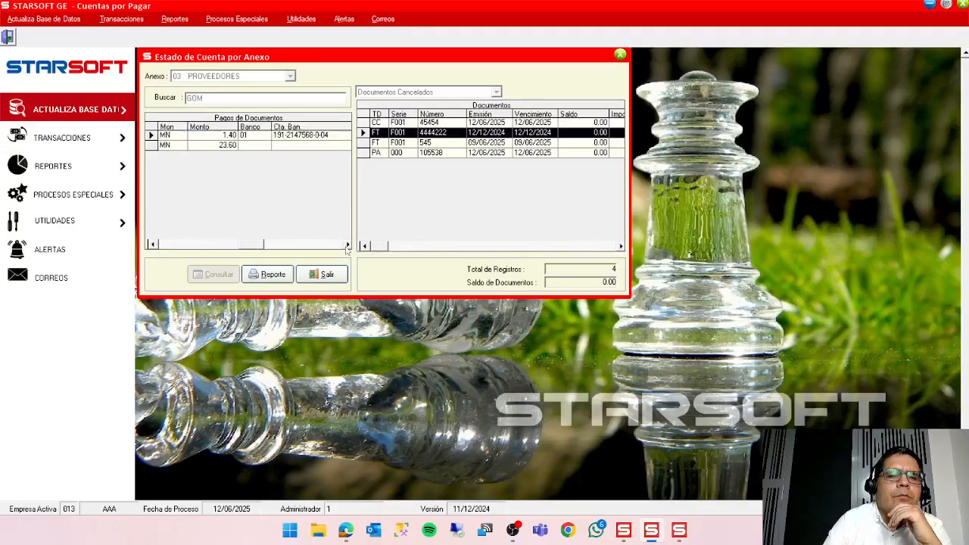
left_click(166, 243)
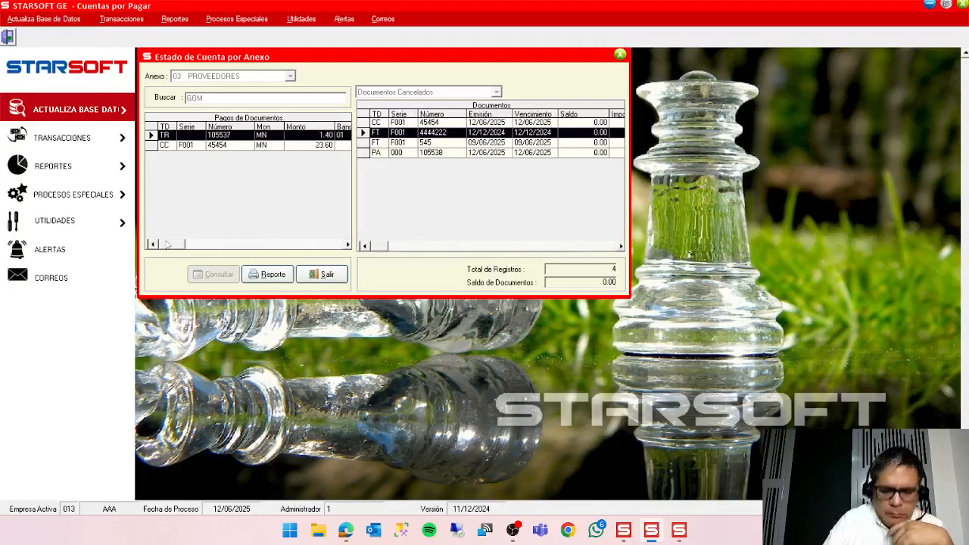
left_click(336, 277)
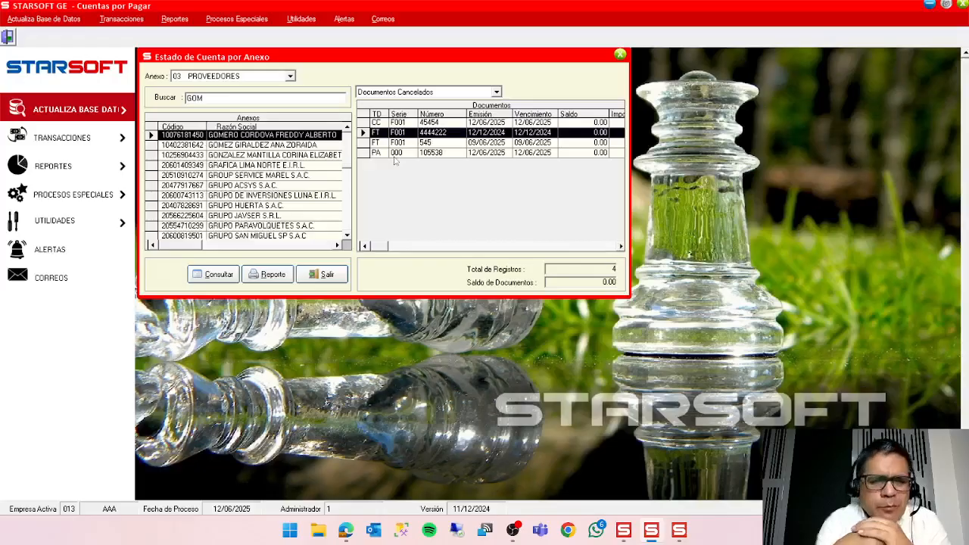
left_click(322, 276)
Reopen the register of documents payable to review its listing, and close it.
left_click(136, 18)
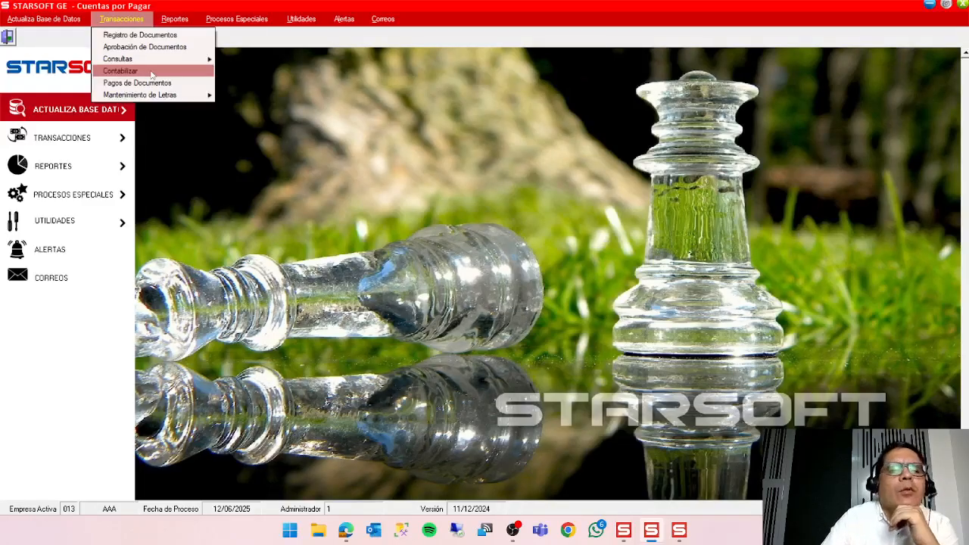
left_click(159, 38)
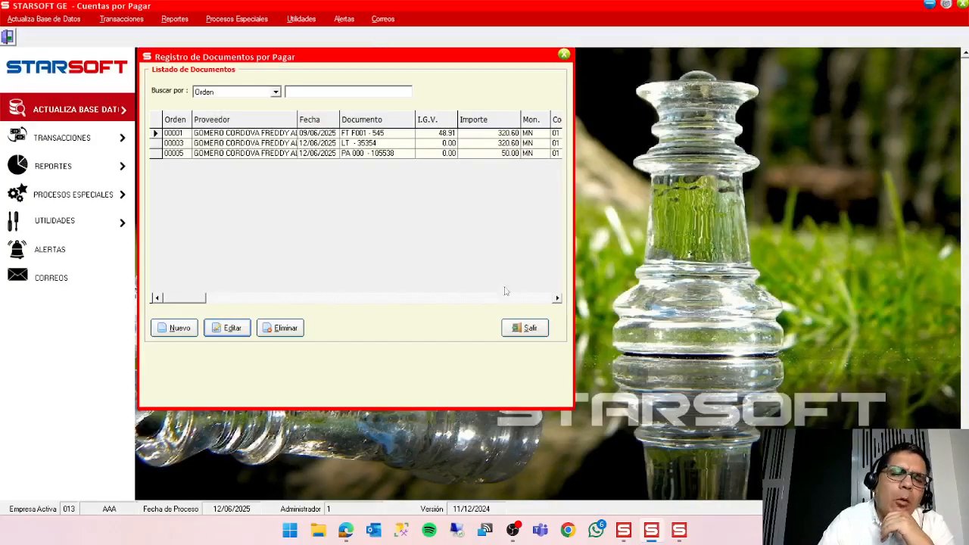
left_click(122, 21)
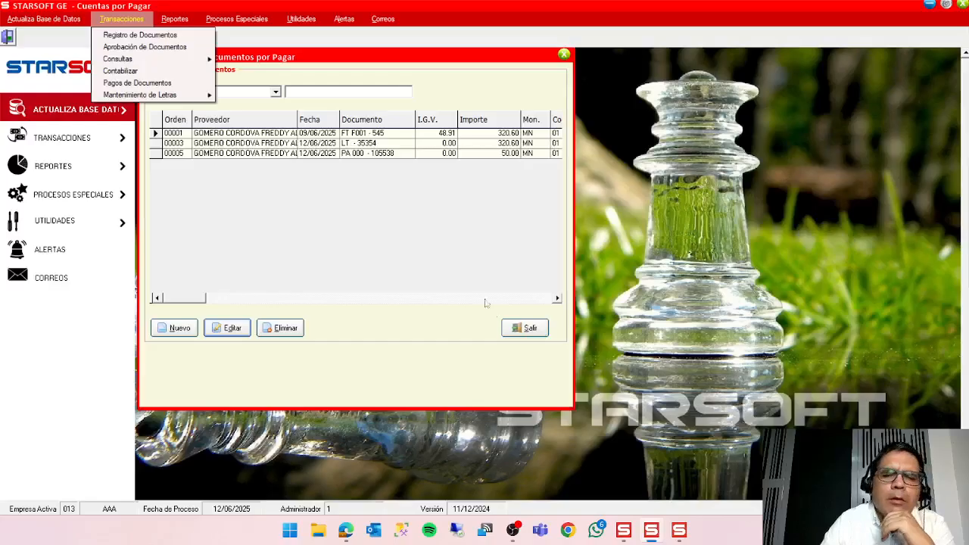
left_click(521, 328)
left_click(521, 329)
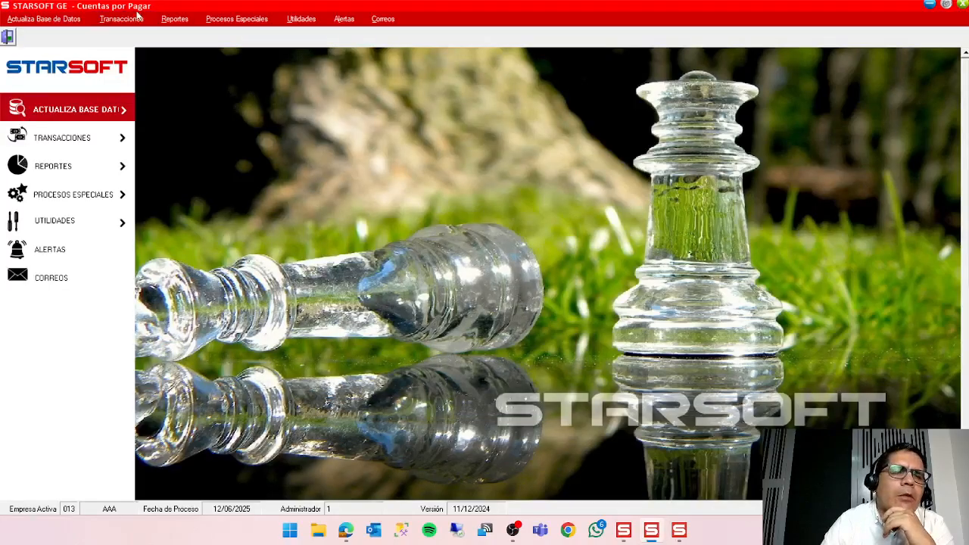
Review the document payments and the options for creating a new payment without accepting any, and close the payments window.
left_click(121, 19)
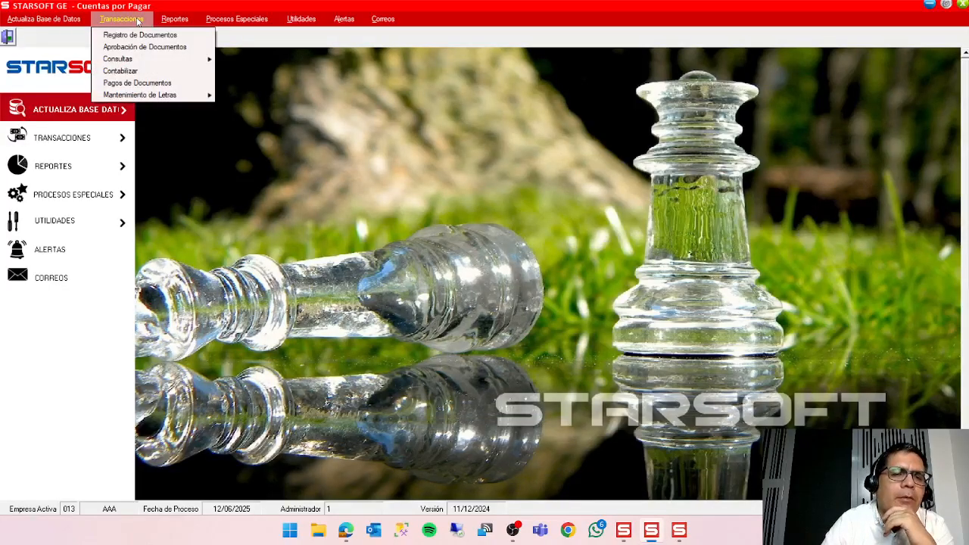
left_click(140, 83)
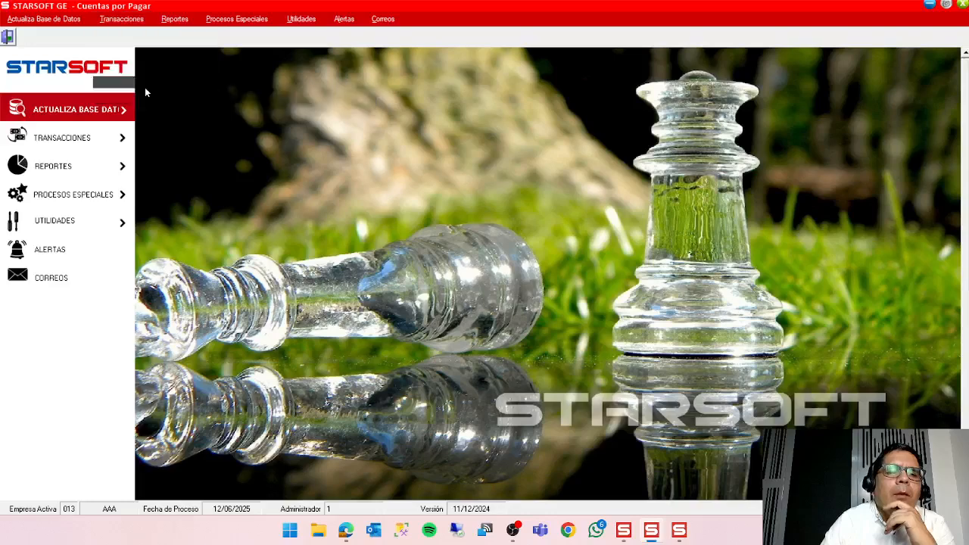
left_click(175, 231)
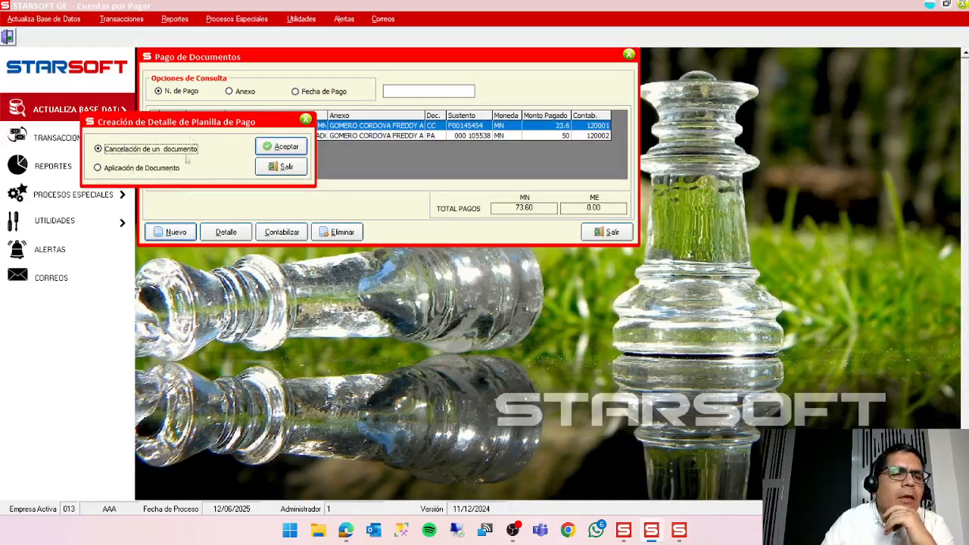
left_click(290, 168)
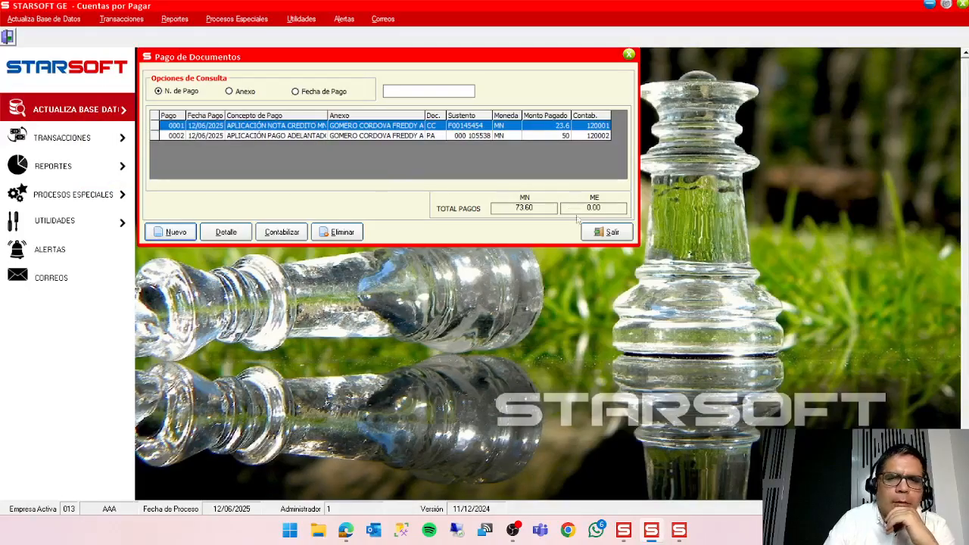
left_click(605, 233)
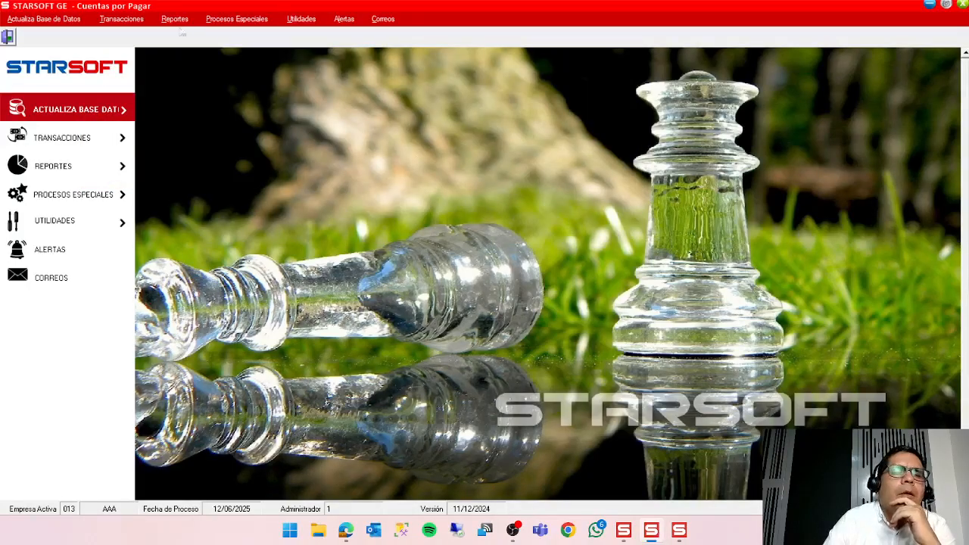
Open the special process for transferring purchase documents, examine its window and close it without transferring.
left_click(246, 20)
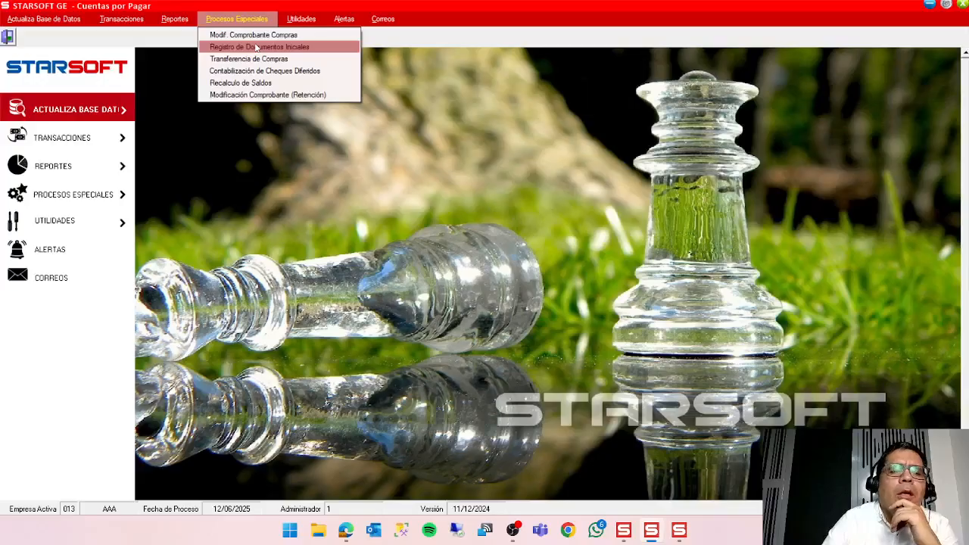
left_click(257, 59)
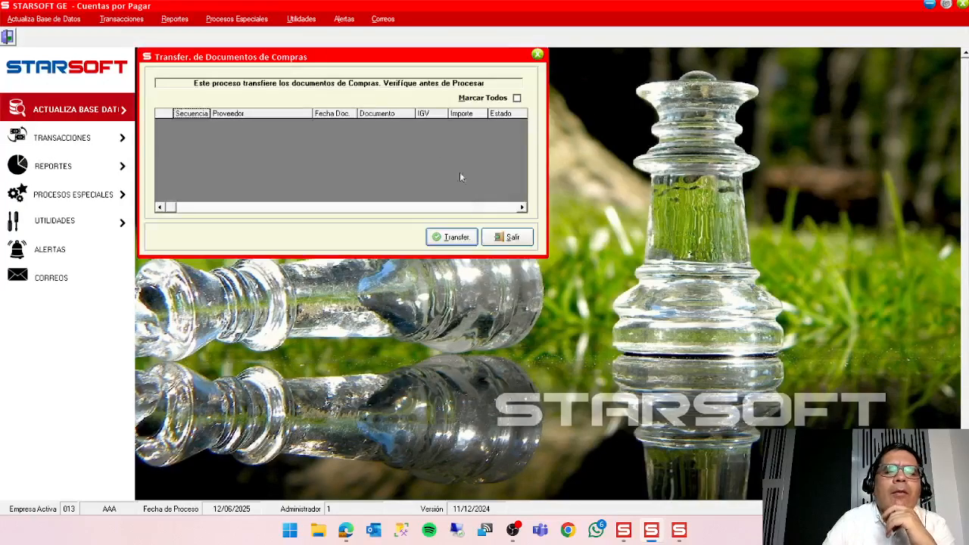
left_click_drag(347, 57, 380, 74)
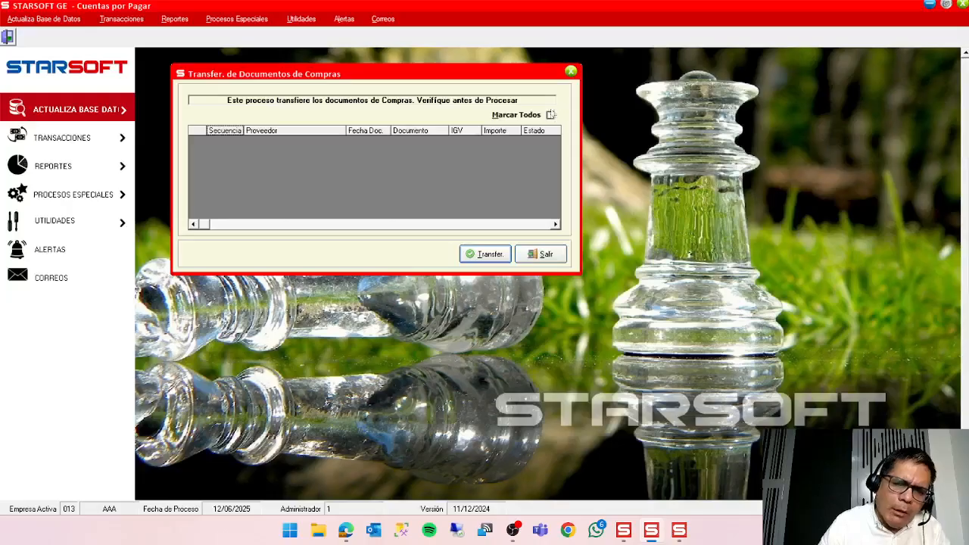
left_click(556, 261)
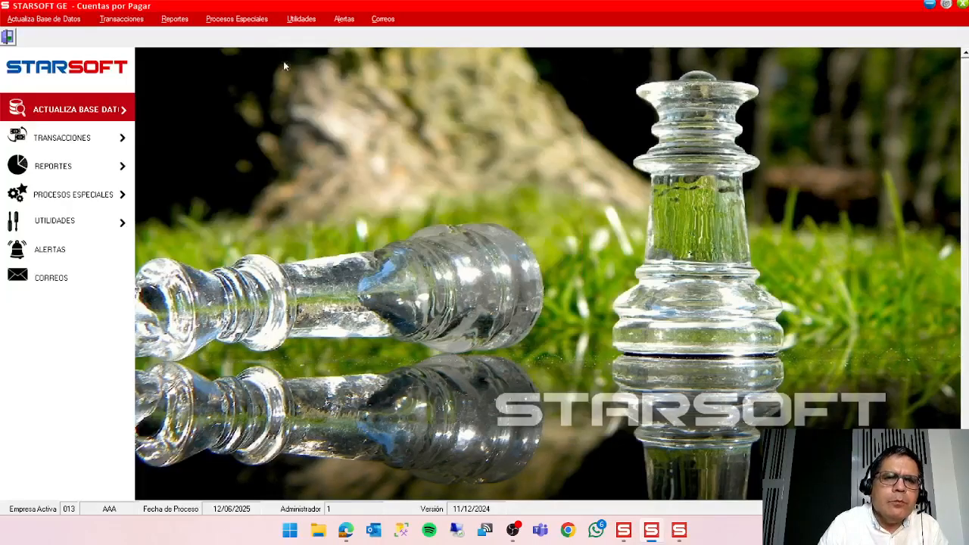
Open the balance recalculation process and set the annex type to 03 PROVEEDORES.
left_click(248, 18)
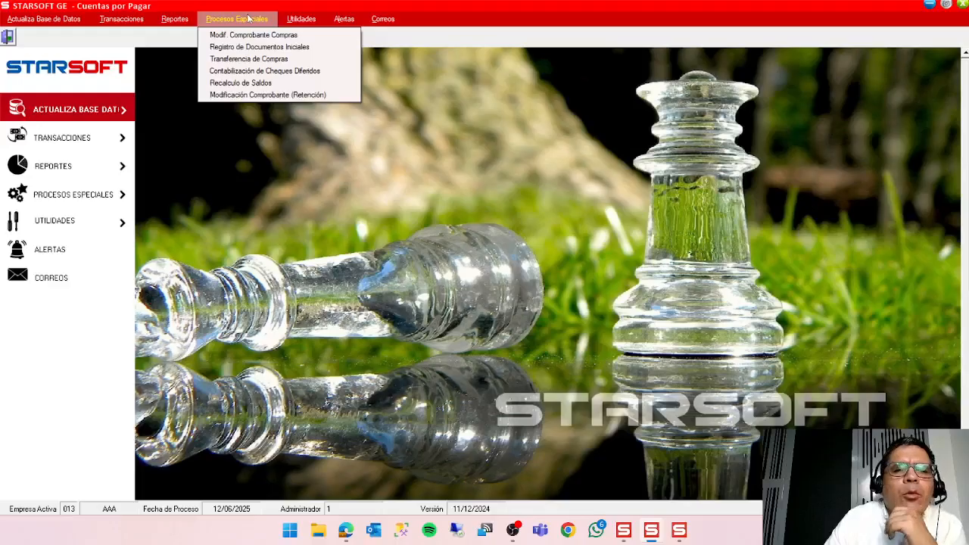
left_click(293, 82)
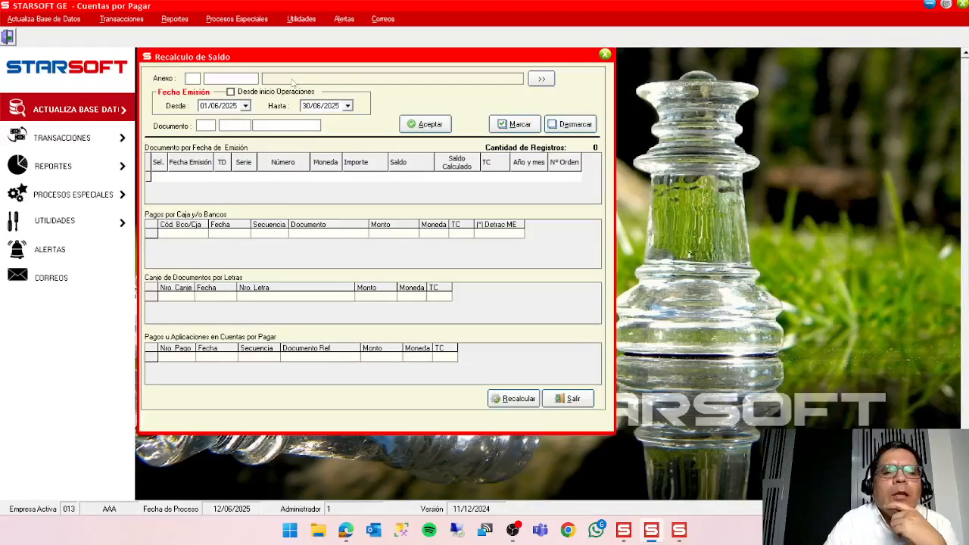
double_click(193, 80)
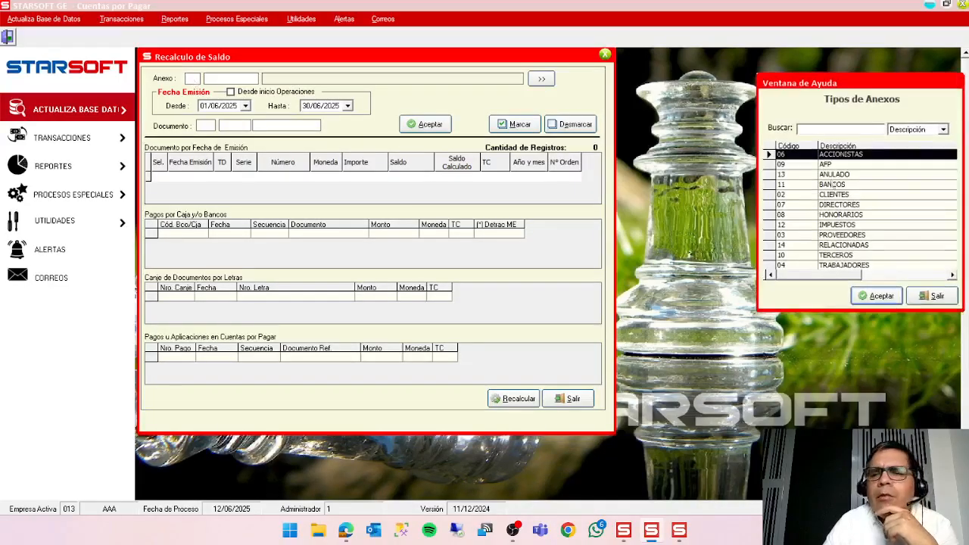
left_click(857, 236)
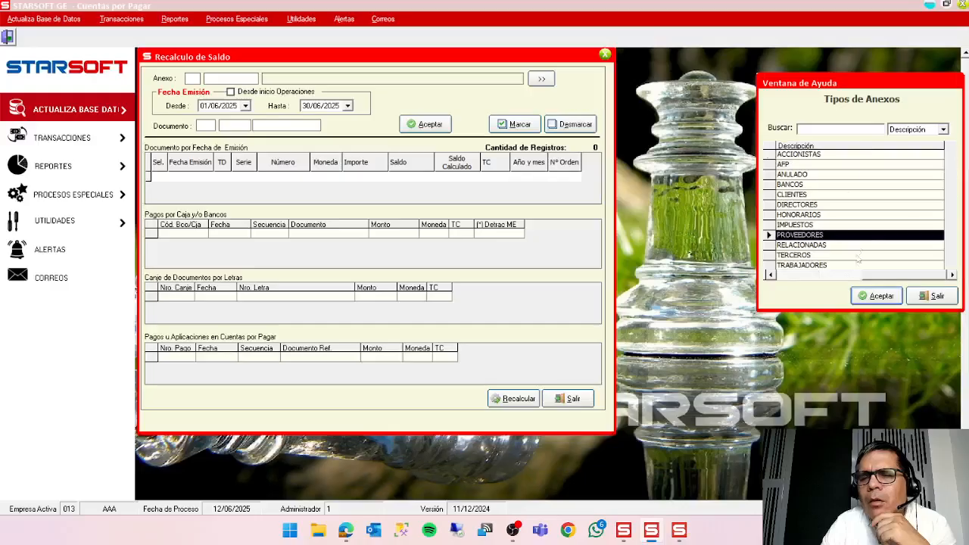
left_click(882, 300)
Search the annex list by the supplier's name and set that supplier as the annex for the recalculation.
double_click(238, 79)
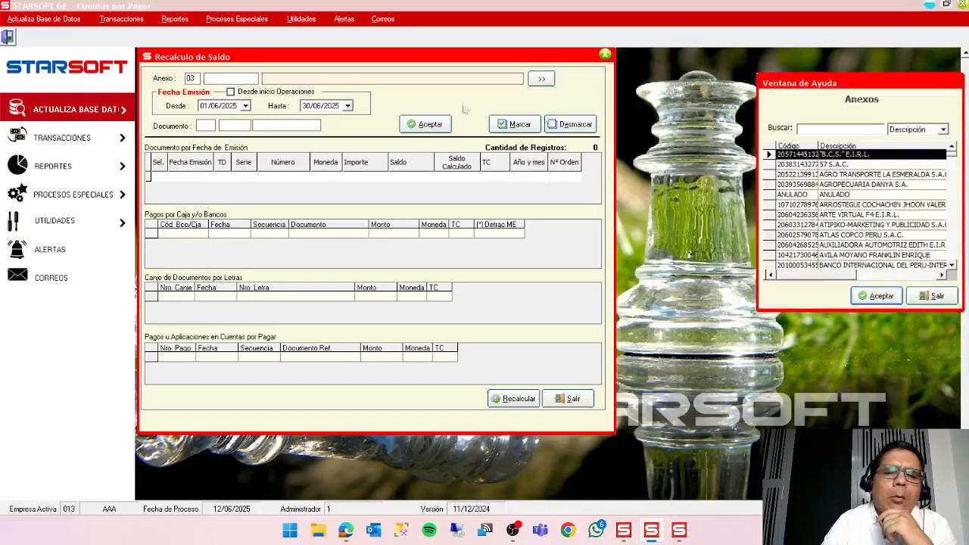
left_click(850, 131)
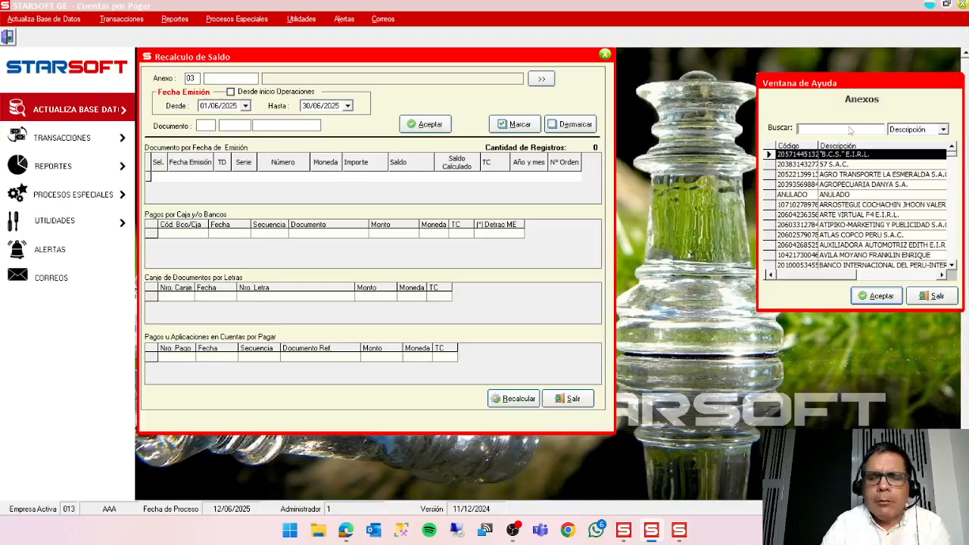
type("GOME")
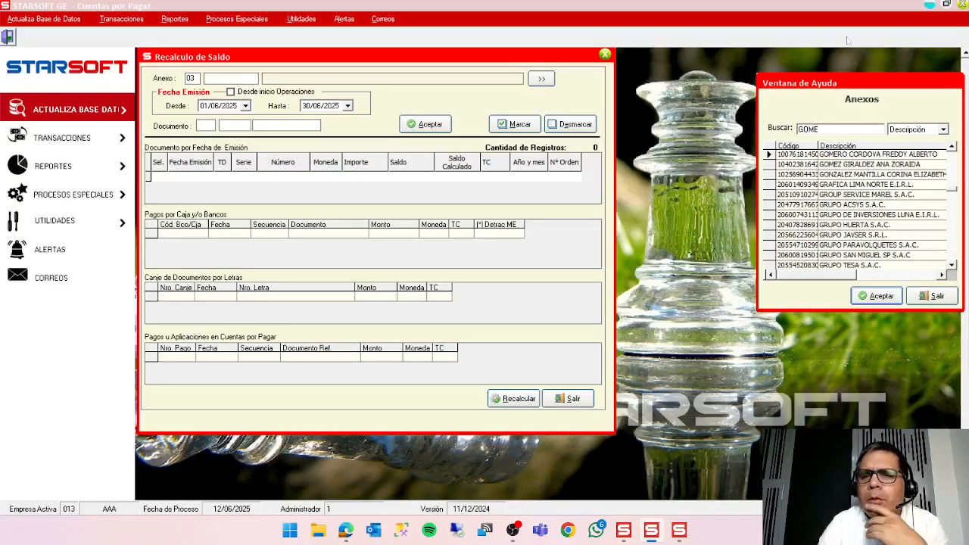
left_click(893, 296)
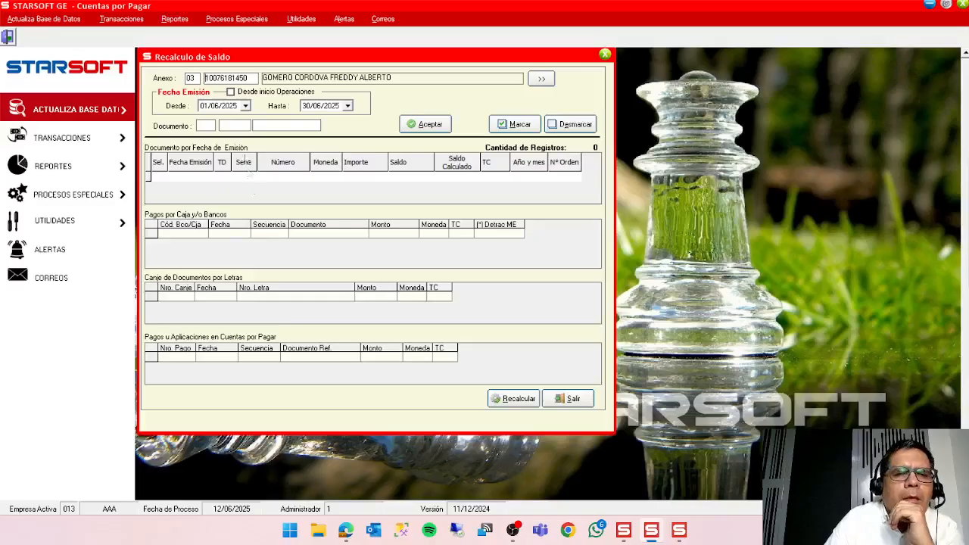
List the supplier's documents from the start of operations, review their balances and payments, and close the process without recalculating.
left_click(231, 92)
left_click(426, 124)
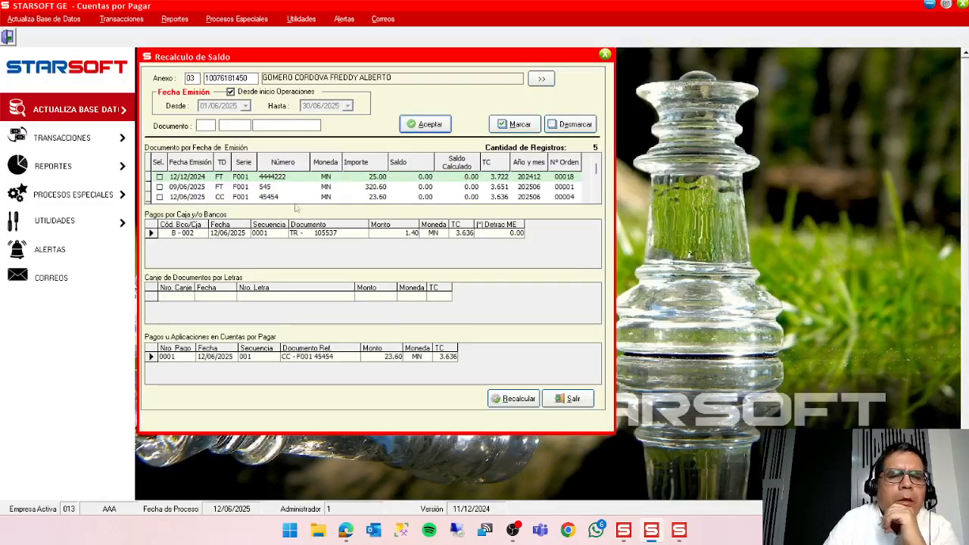
left_click(595, 198)
left_click(596, 198)
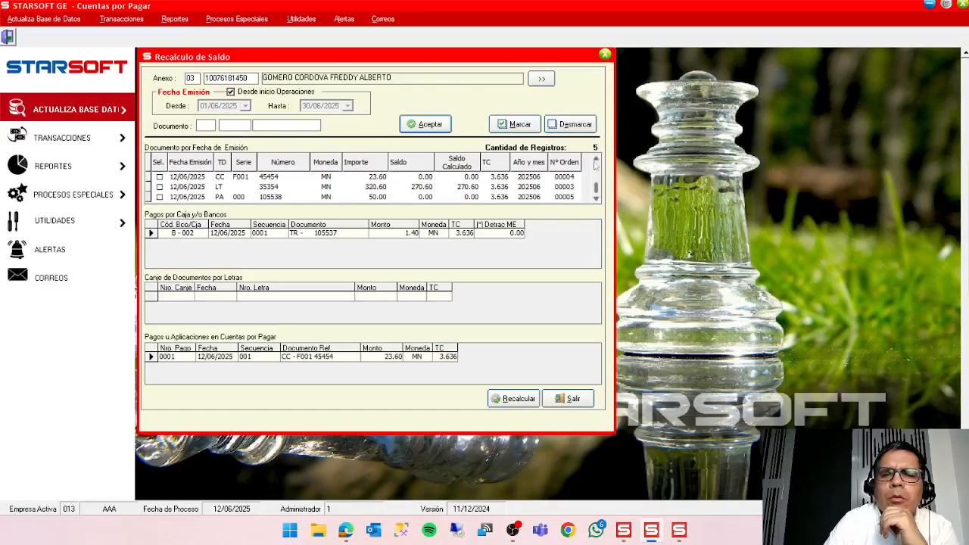
left_click(596, 159)
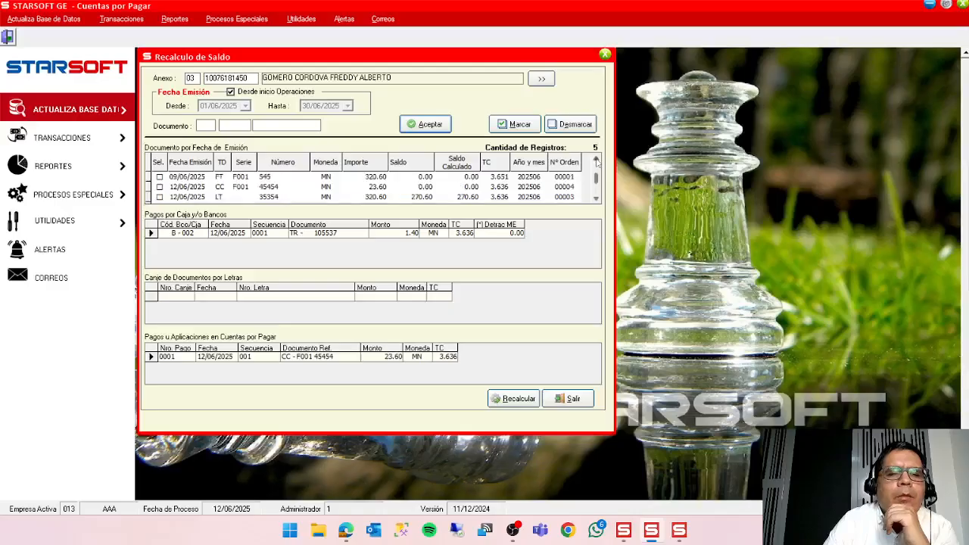
left_click(596, 159)
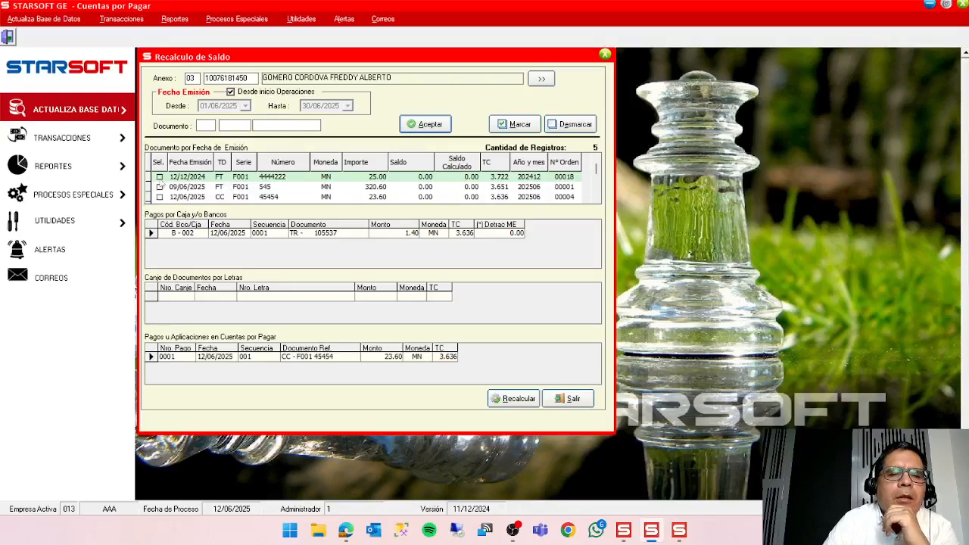
left_click(159, 177)
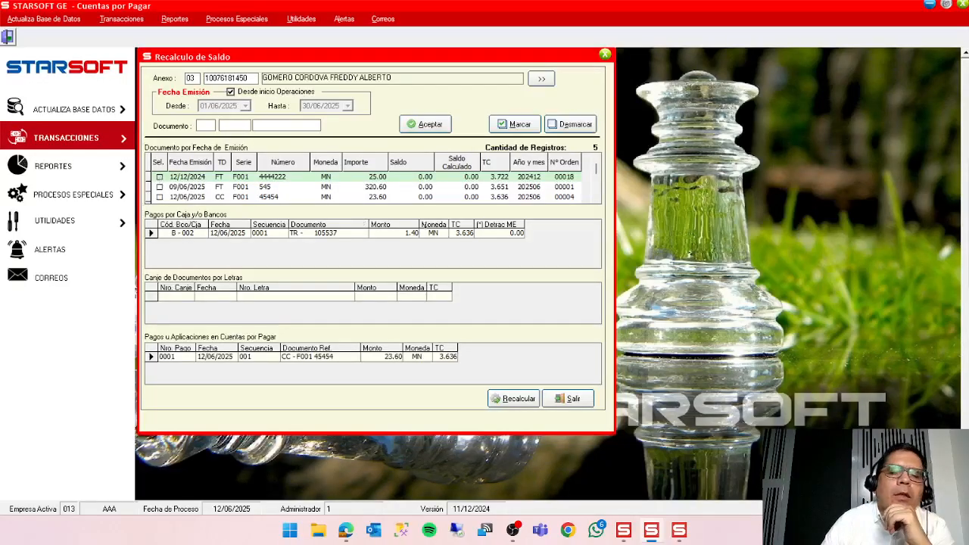
left_click(558, 399)
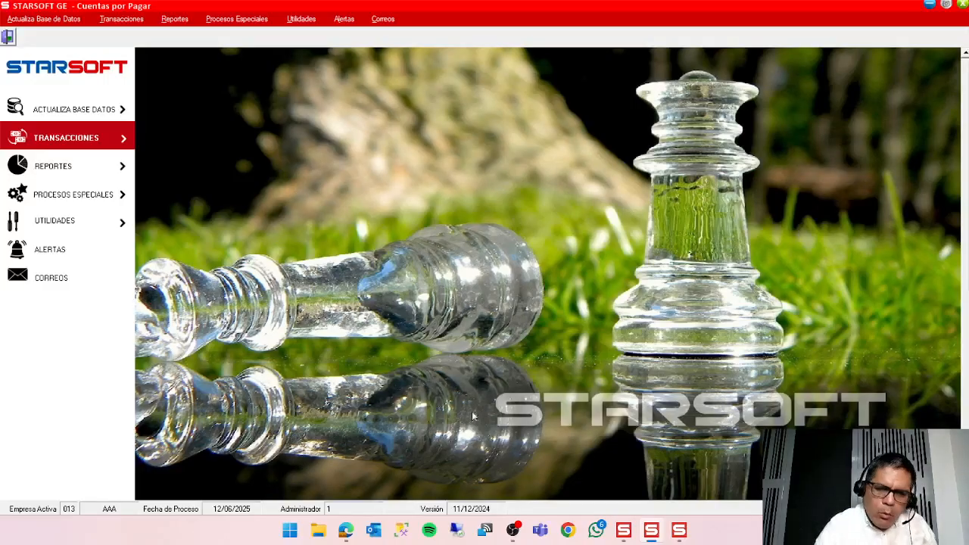
Switch to Caja y Banco and start a new bank movement of type Salida with operation 002 interface de cxp and document type TR.
left_click(679, 531)
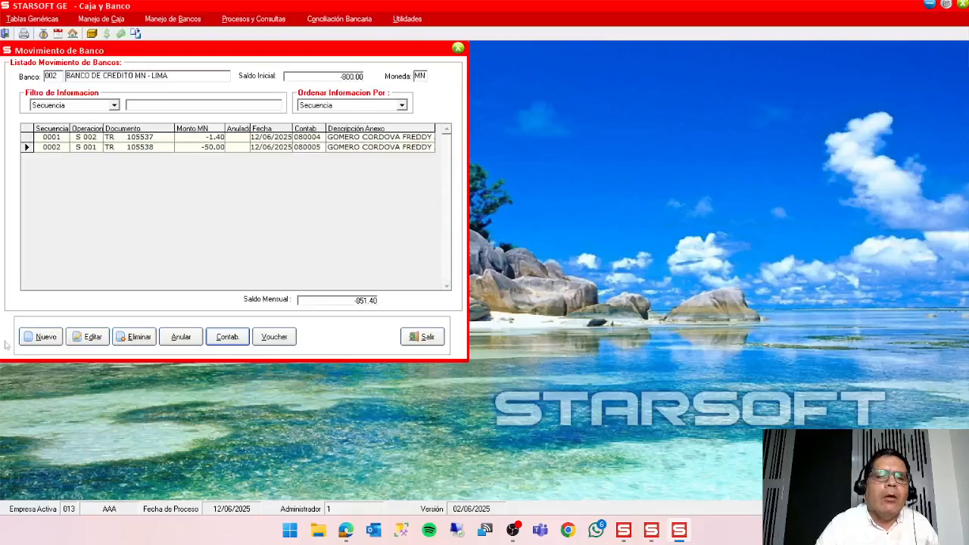
left_click(44, 335)
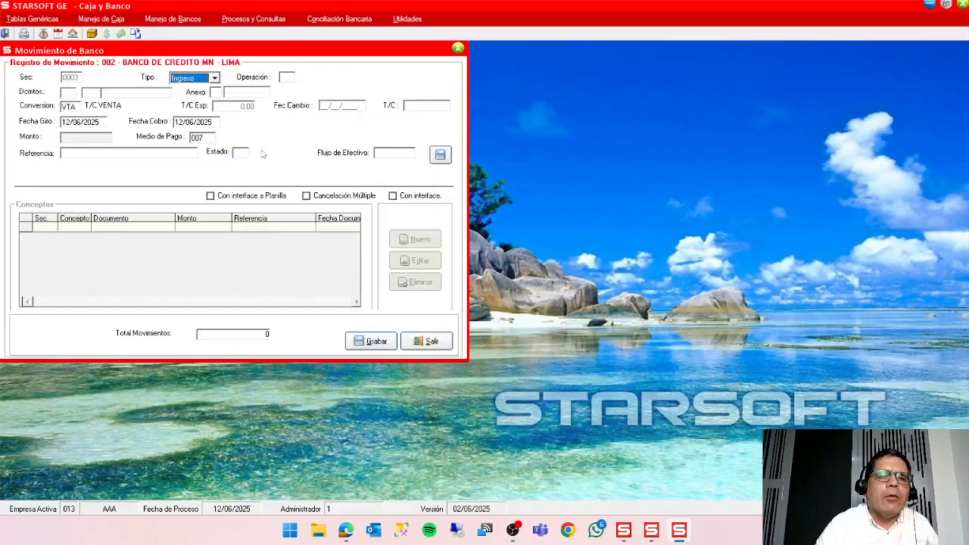
key("Down")
key("Return")
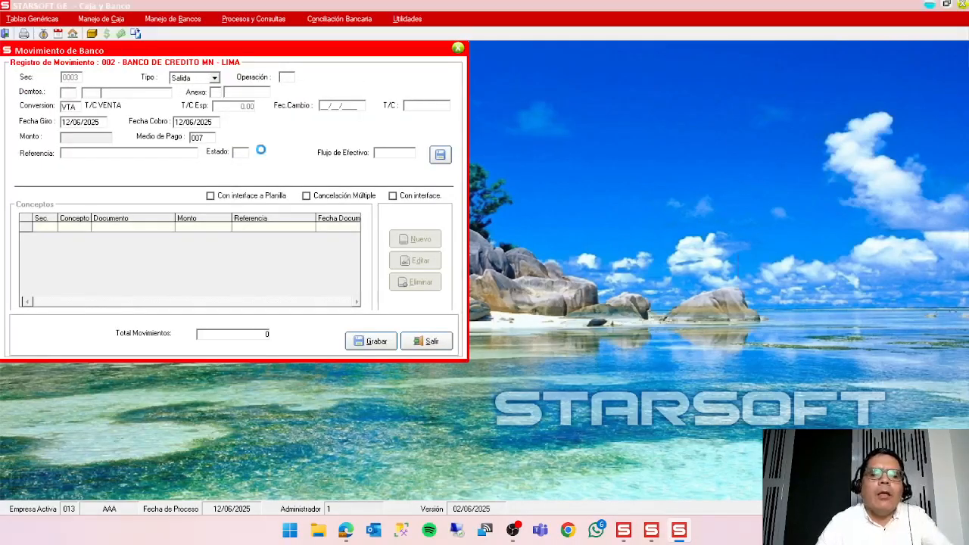
key("Down")
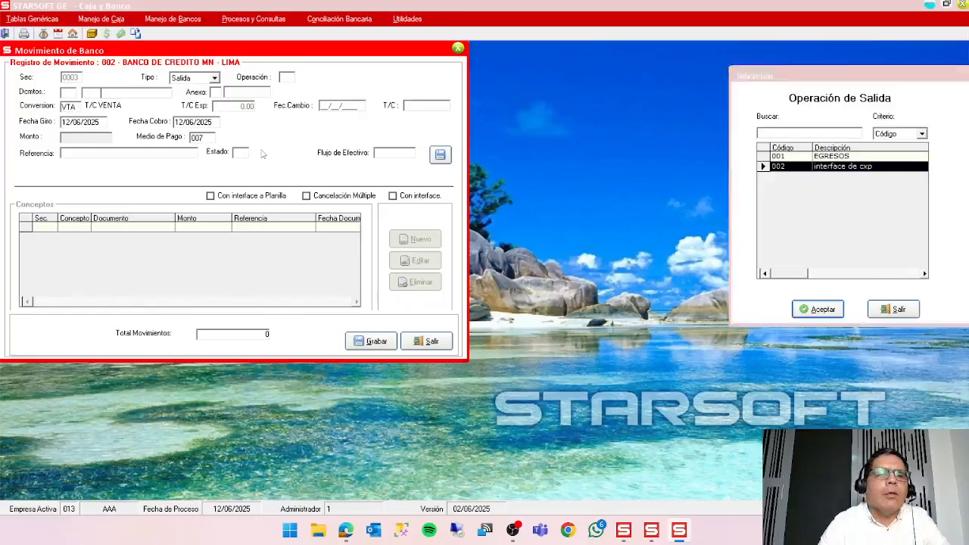
key("Return")
key("Return")
key("Return")
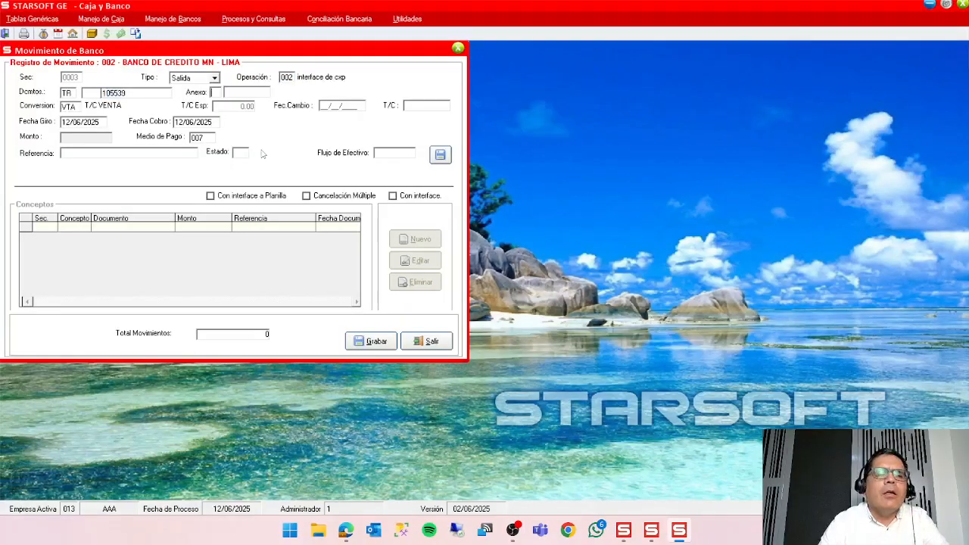
Set the movement's annex type to 03 PROVEEDORES and find and assign the supplier by name.
key("Down")
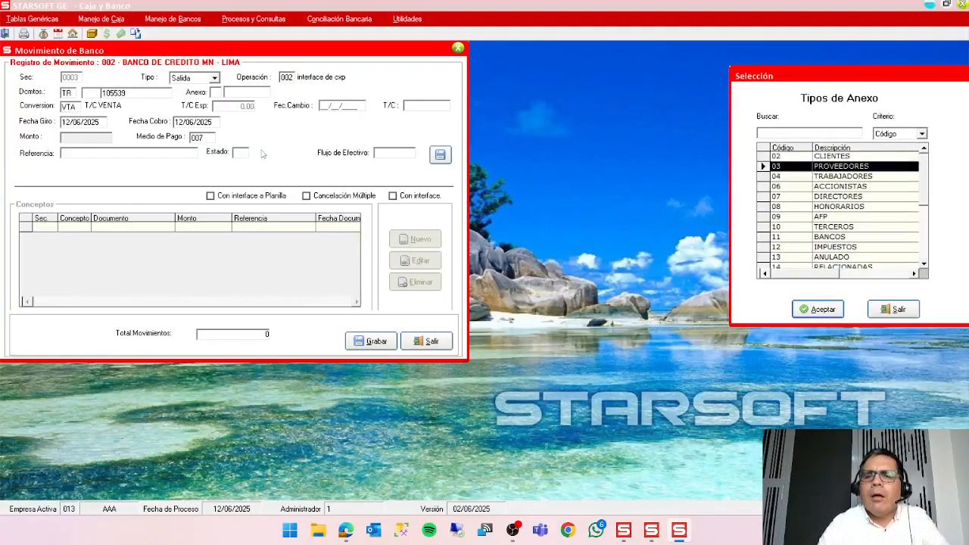
key("Return")
key("Return")
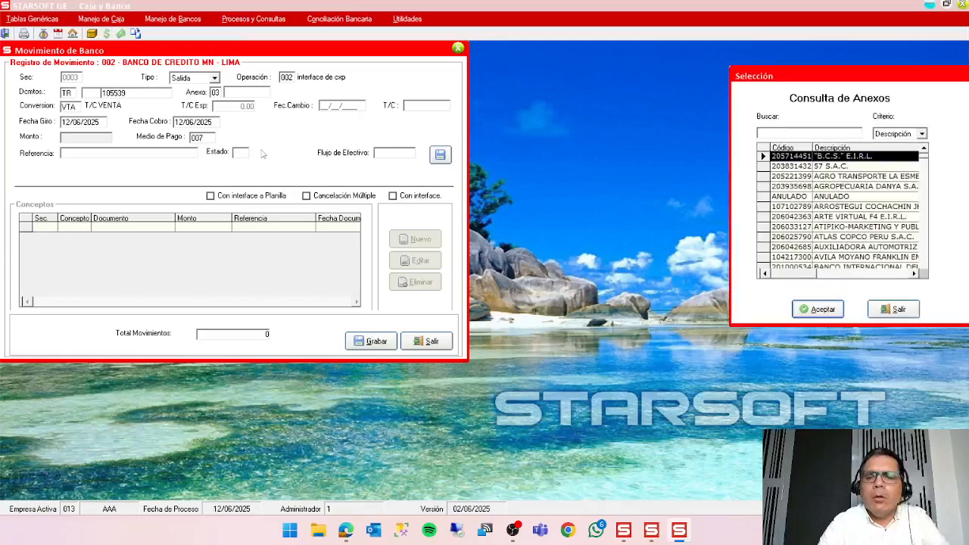
type("GOM")
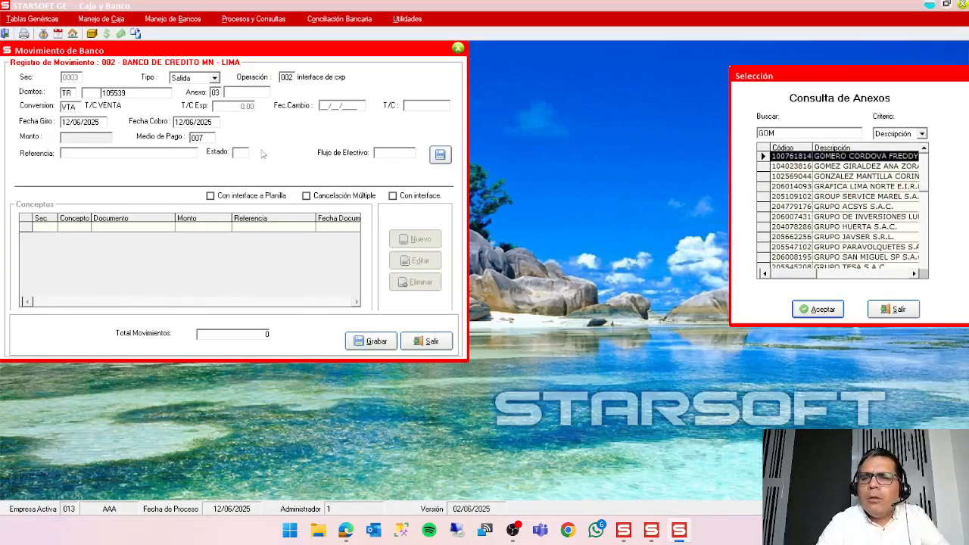
key("Return")
key("Return")
key("Return")
key("Return")
key("Return")
key("Return")
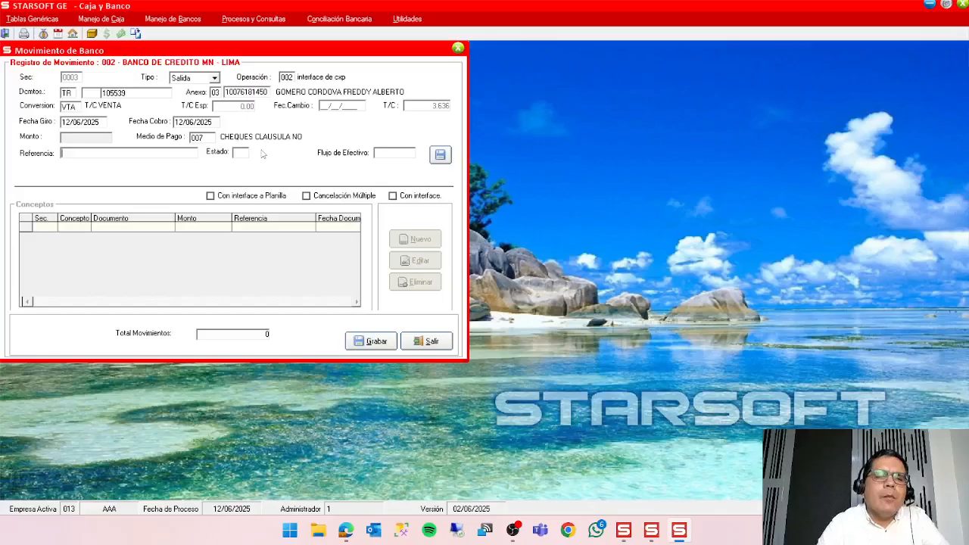
Set the payment method to 003 TRANSFERENCIA DE FONDOS and save the movement header.
left_click(210, 140)
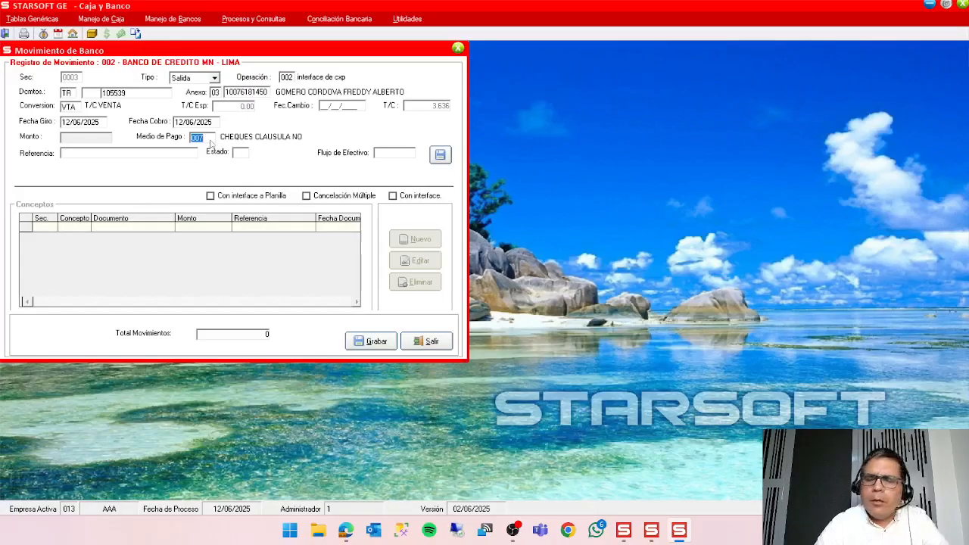
type("003")
key("Return")
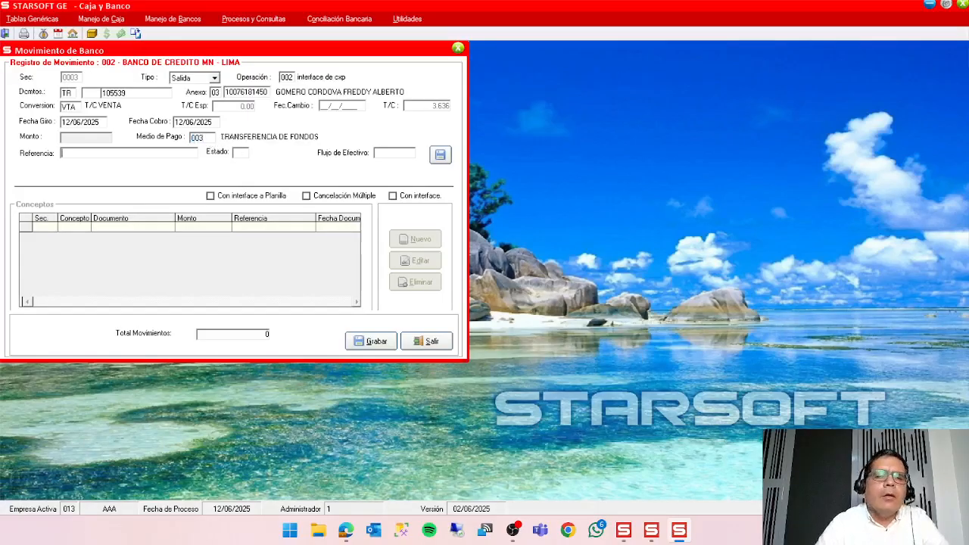
left_click(433, 153)
left_click(475, 303)
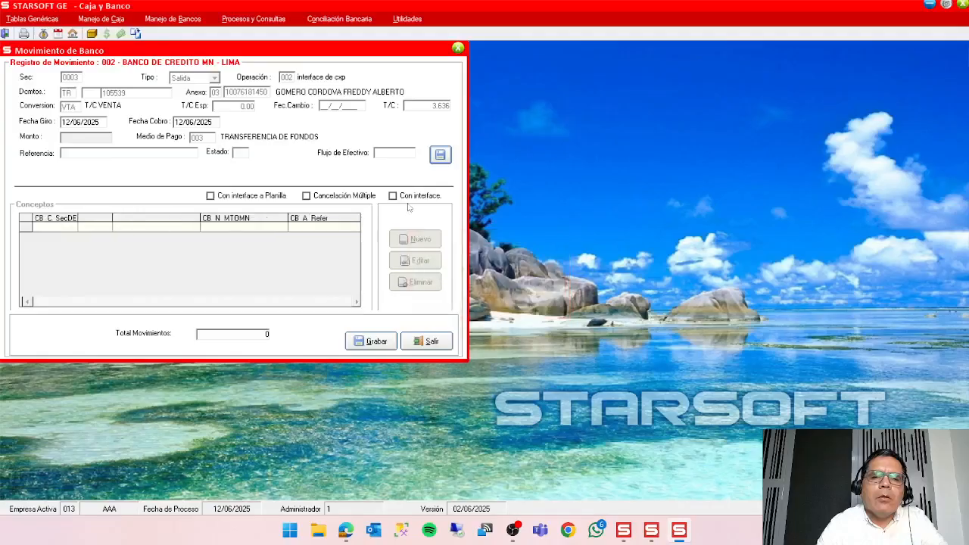
Enable Con interface, start a new concept to list the supplier's unscheduled payables, and place that list beside the movement form.
left_click(412, 196)
left_click(430, 239)
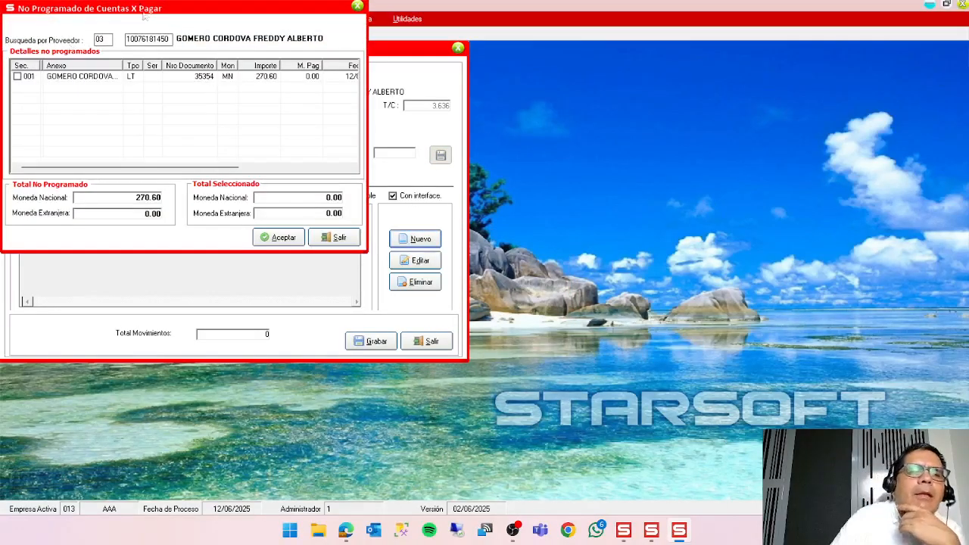
left_click_drag(151, 10, 632, 108)
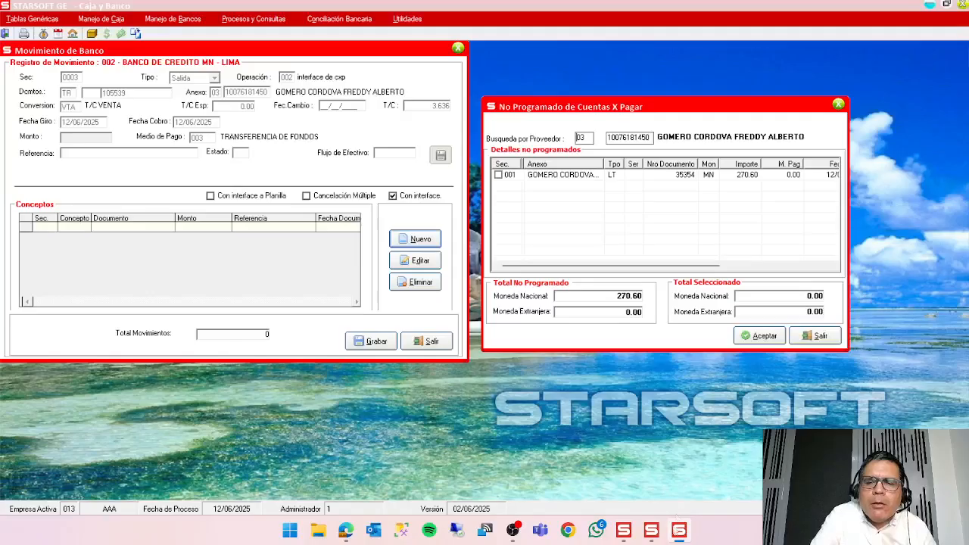
Switch to Cuentas por Pagar, open the general concepts table and find the PROGRAMACION concept.
left_click(662, 536)
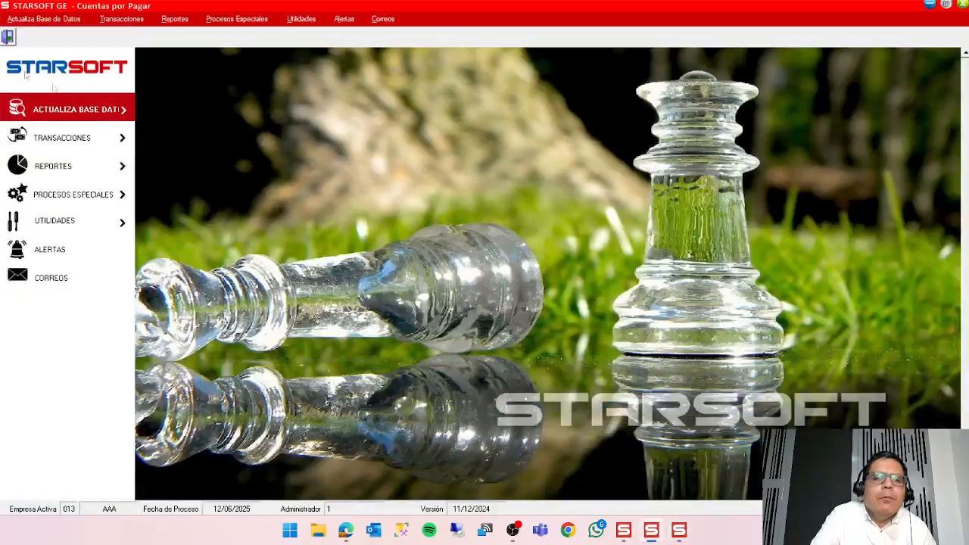
left_click(43, 18)
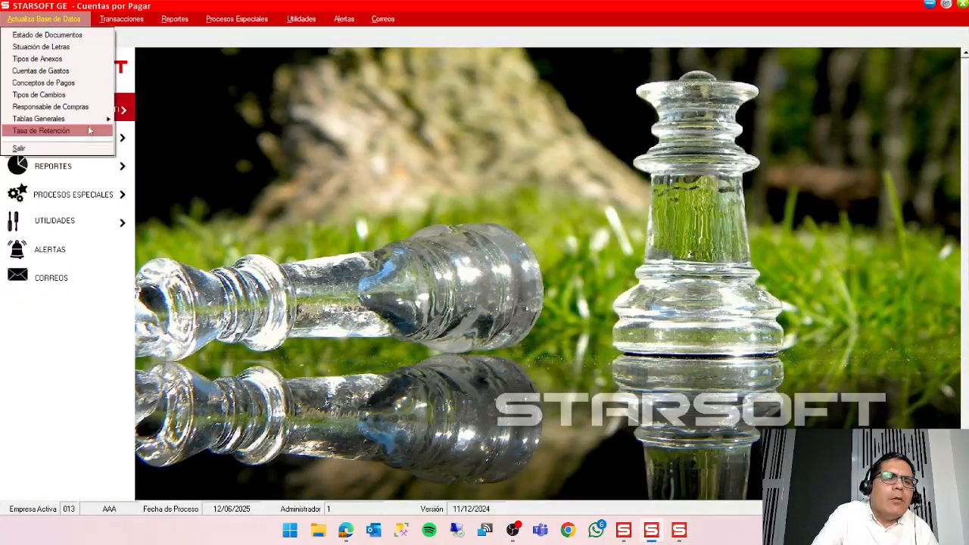
mouse_move(92, 121)
left_click(173, 127)
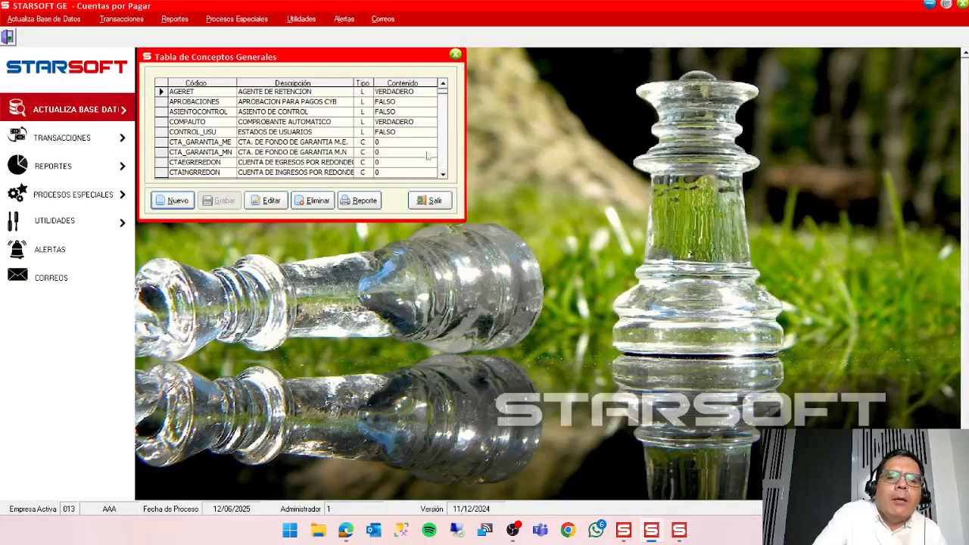
scroll(444, 168, "down", 3)
scroll(445, 170, "down", 3)
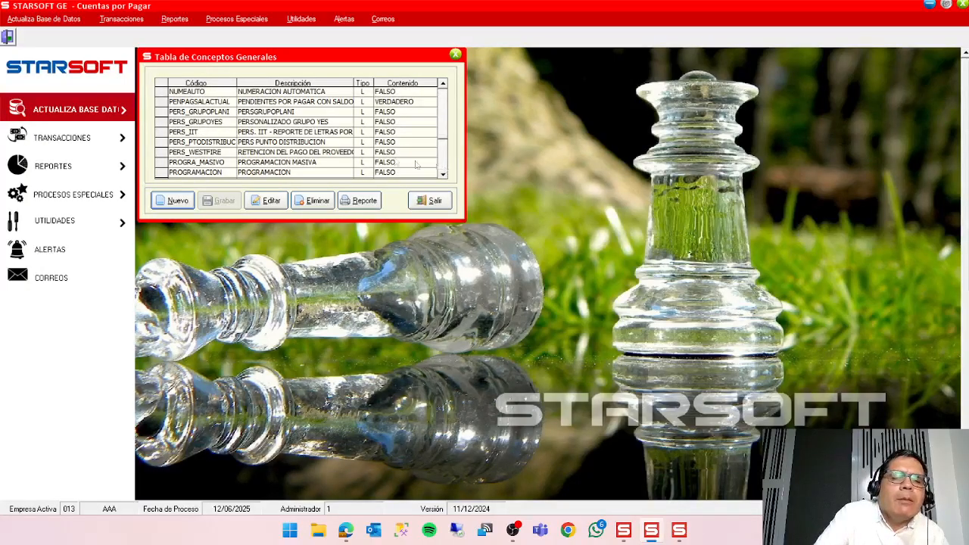
Set the content of the PROGRAMACION concept to VERDADERO, save it and close the table.
left_click(265, 173)
left_click(270, 200)
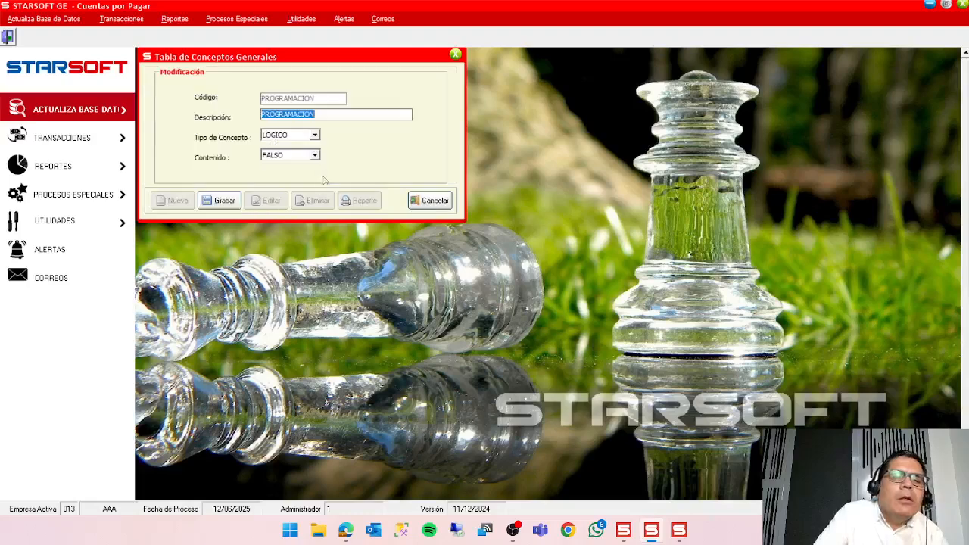
left_click(315, 156)
left_click(298, 172)
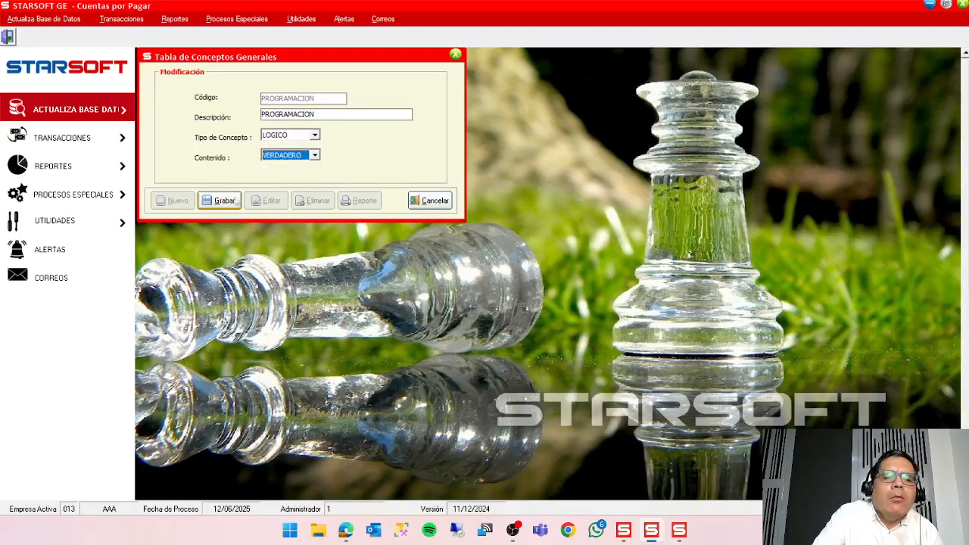
left_click(219, 200)
left_click(425, 206)
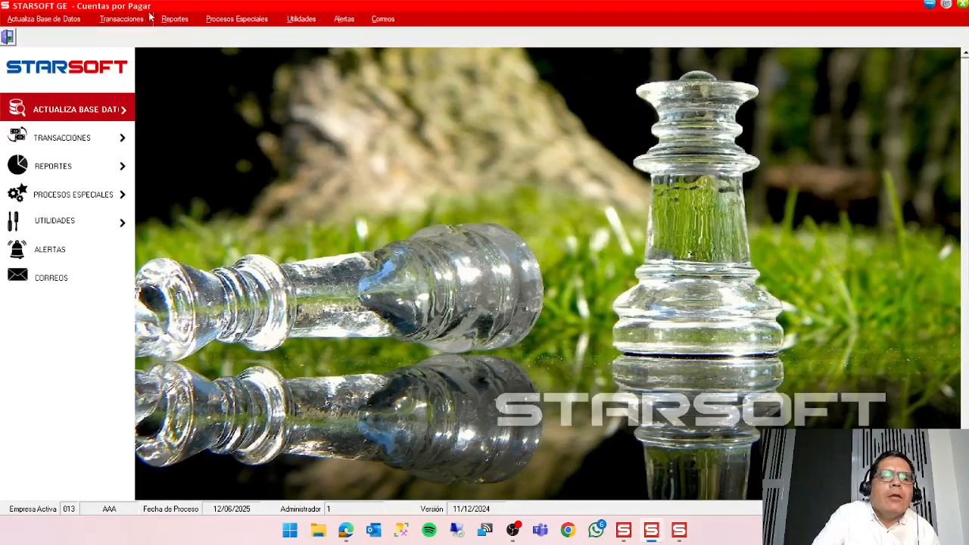
Exit the Cuentas por Pagar module and return to the unscheduled payables list in Caja y Banco.
left_click(121, 19)
mouse_move(43, 19)
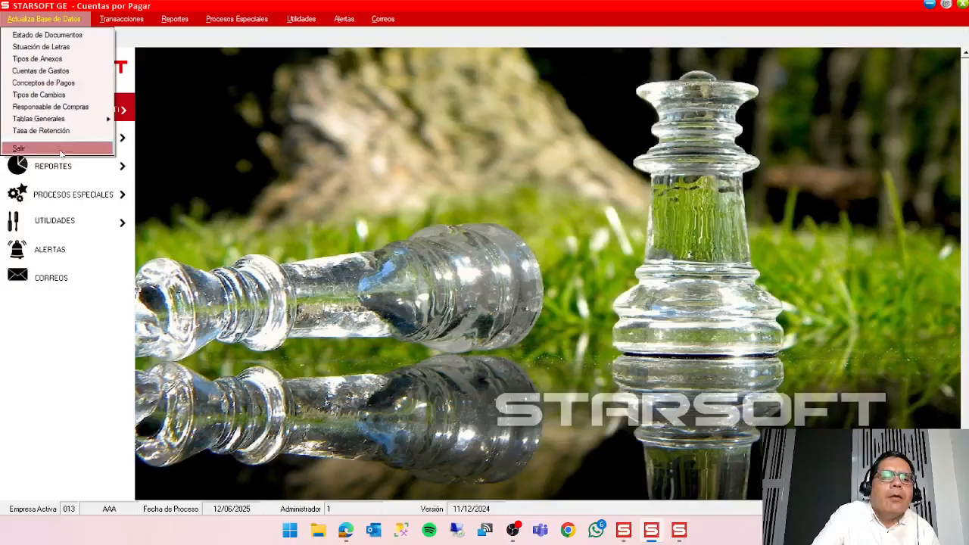
left_click(31, 148)
left_click(497, 308)
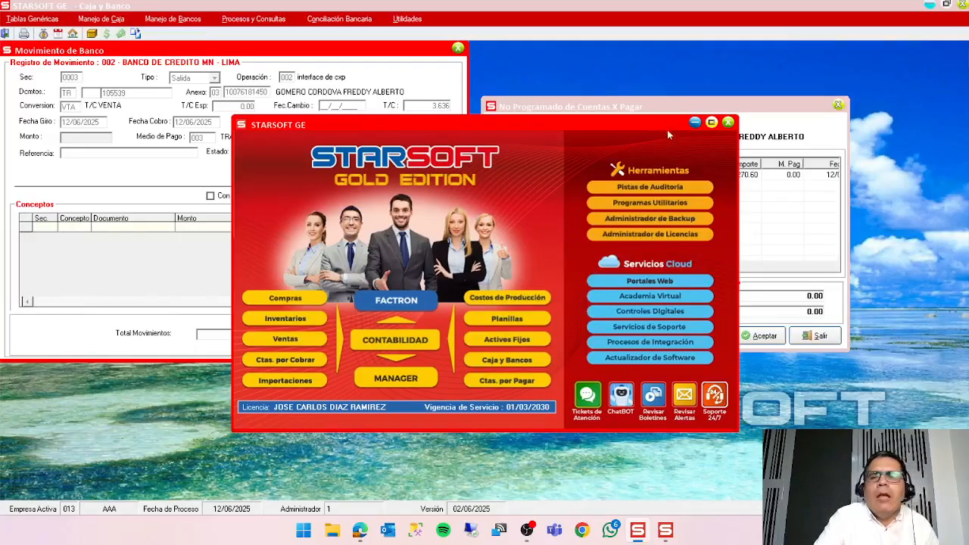
left_click(664, 108)
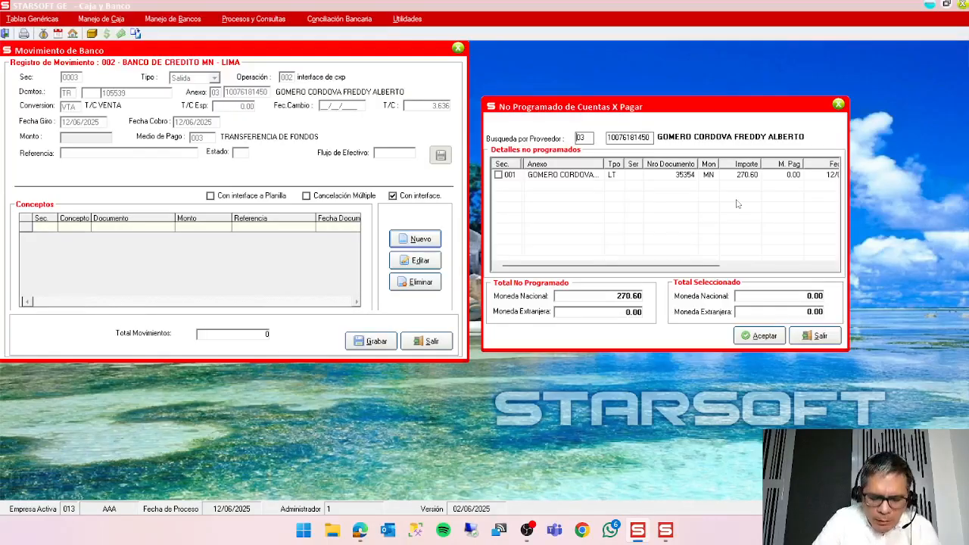
Leave the unscheduled payables list, minimize Caja y Banco and bring up the STARSOFT GE module launcher.
left_click(665, 530)
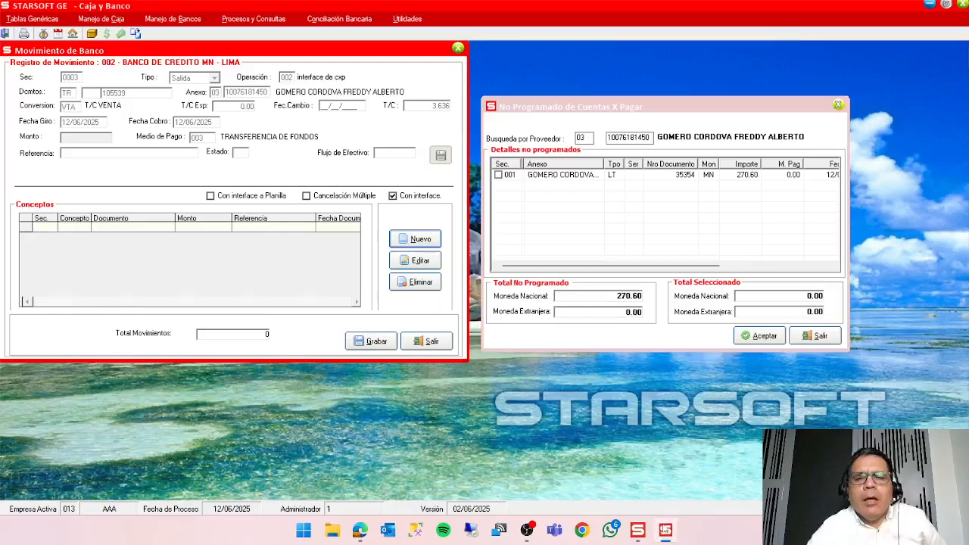
left_click(640, 532)
left_click(640, 531)
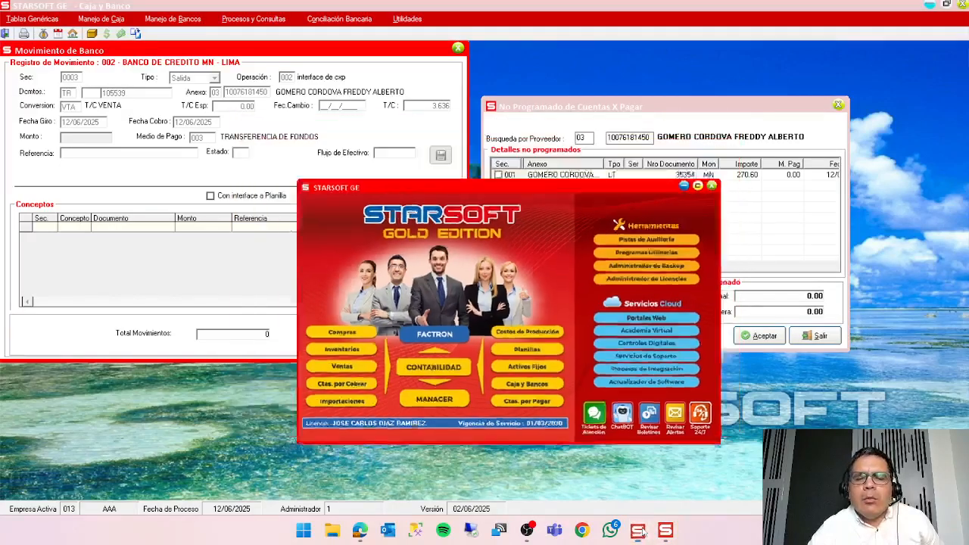
left_click(816, 336)
left_click(930, 4)
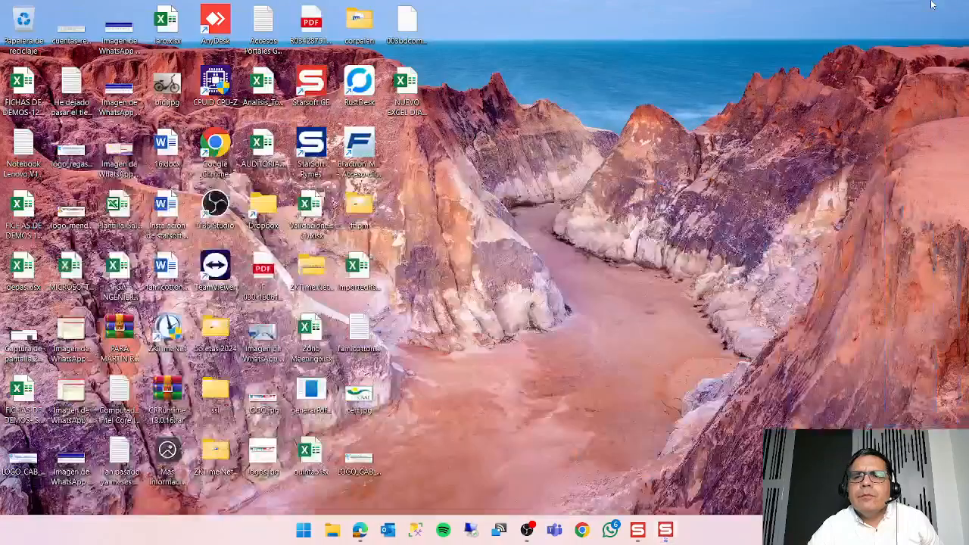
left_click(637, 532)
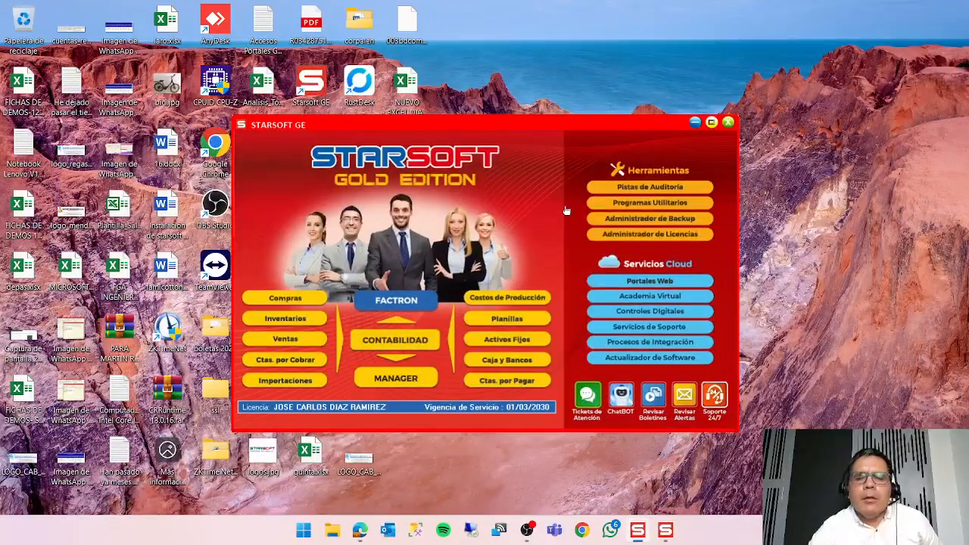
right_click(701, 539)
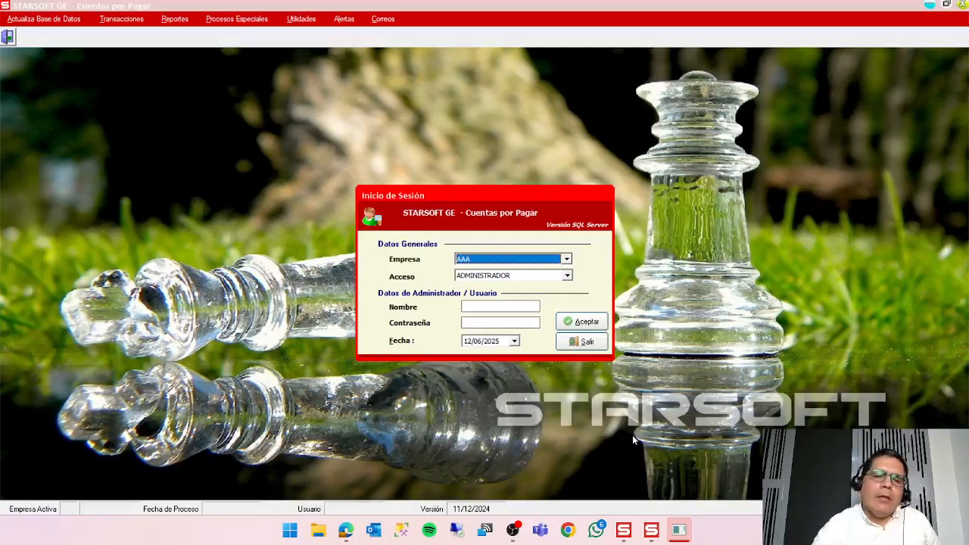
Sign in to Cuentas por Pagar for company AAA with ADMINISTRADOR access, entering the user name and the account password.
key("ctrl+shift+Escape")
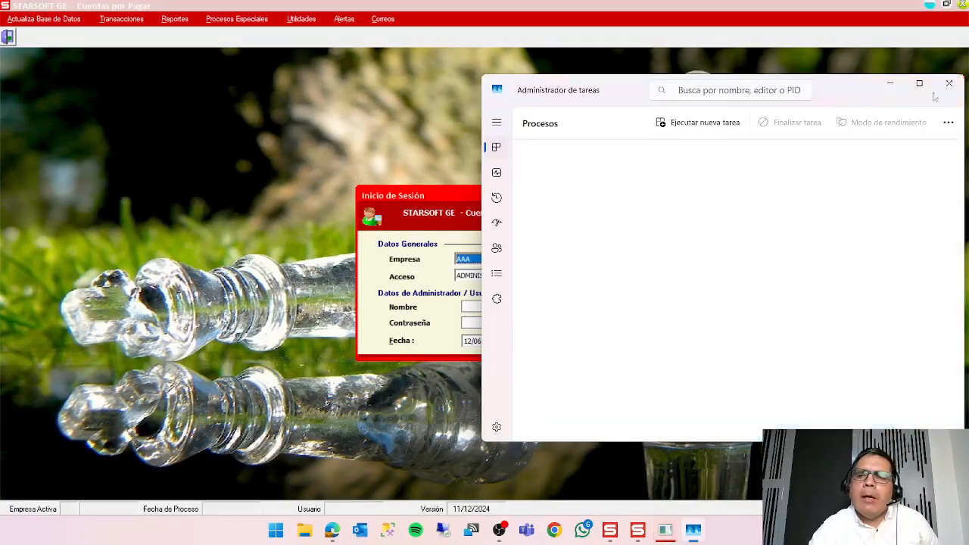
left_click(947, 84)
left_click(509, 306)
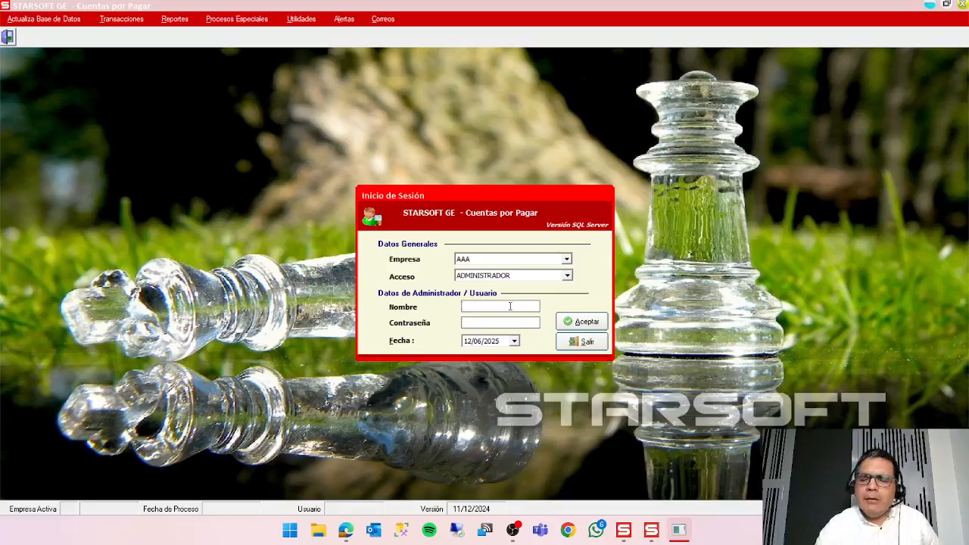
type("1")
key("Tab")
type("1")
key("Tab")
key("Return")
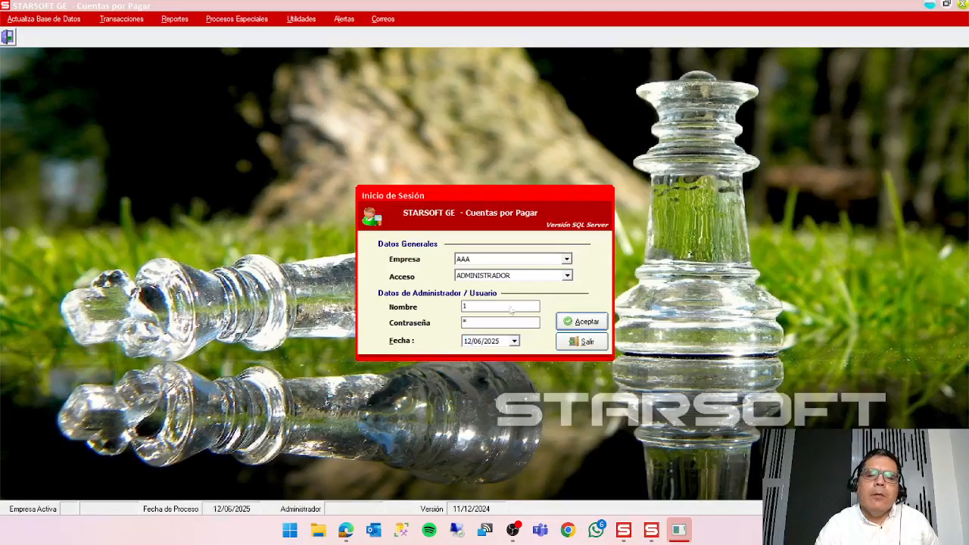
Schedule payments by due date from 12/06/2025 to 31/12/2025 at 100 %, confirm it and close the scheduling dialog.
left_click(134, 21)
mouse_move(175, 90)
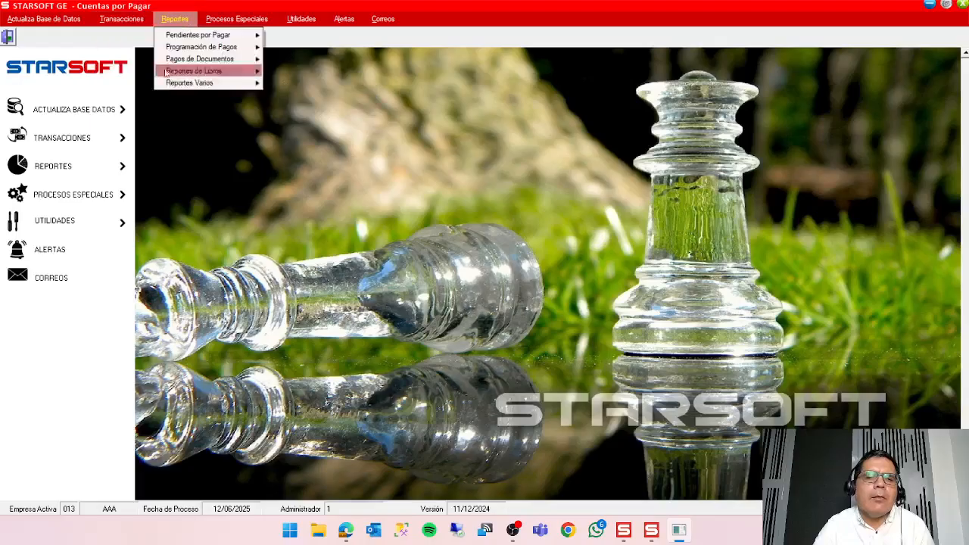
mouse_move(186, 83)
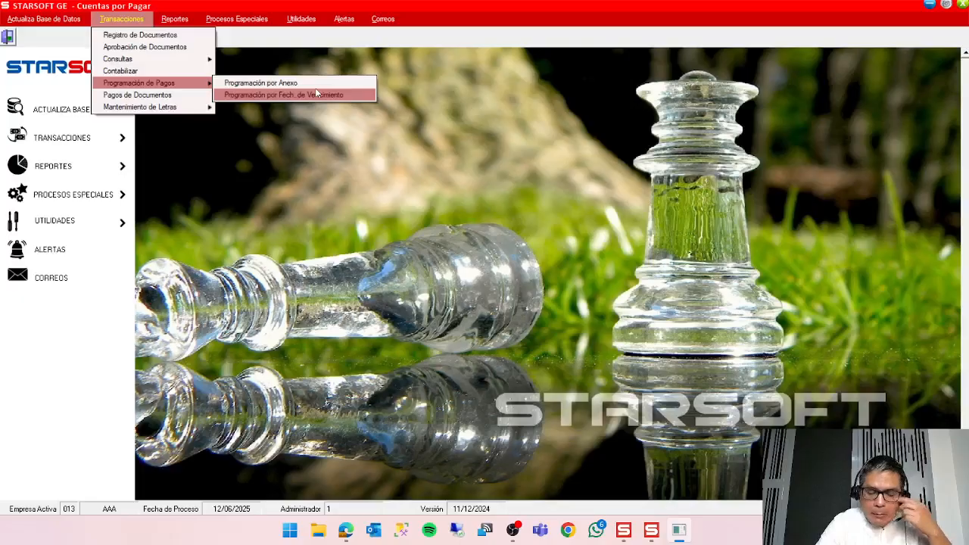
left_click(316, 93)
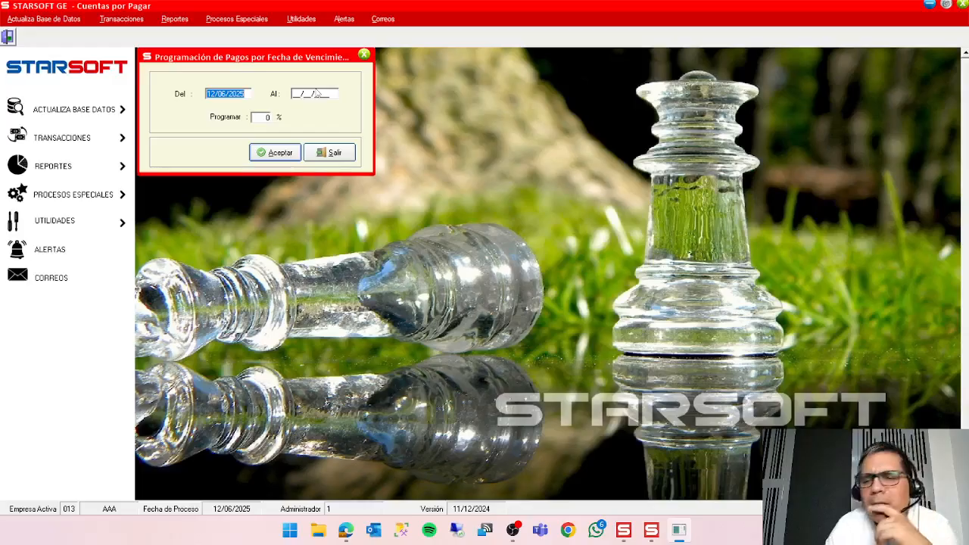
left_click(316, 93)
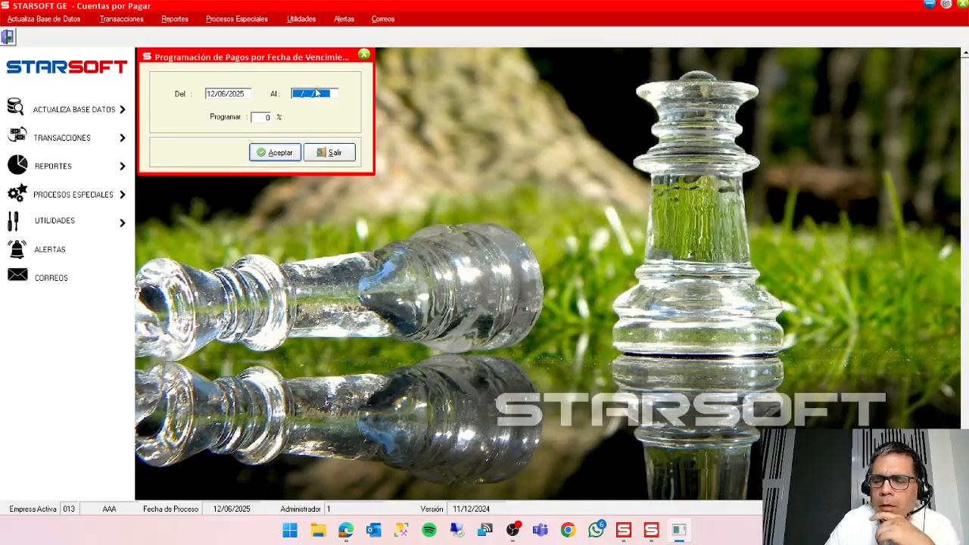
type("31/12/")
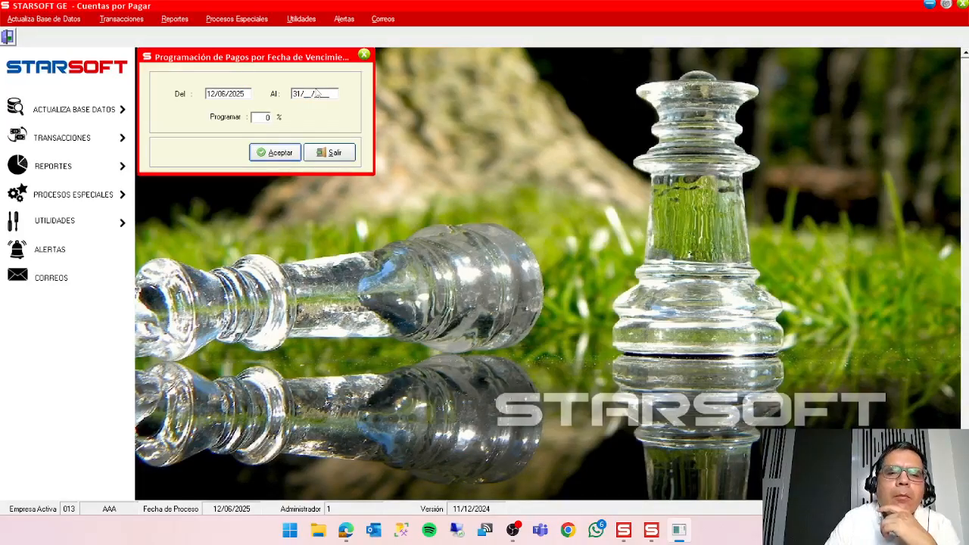
type("2025")
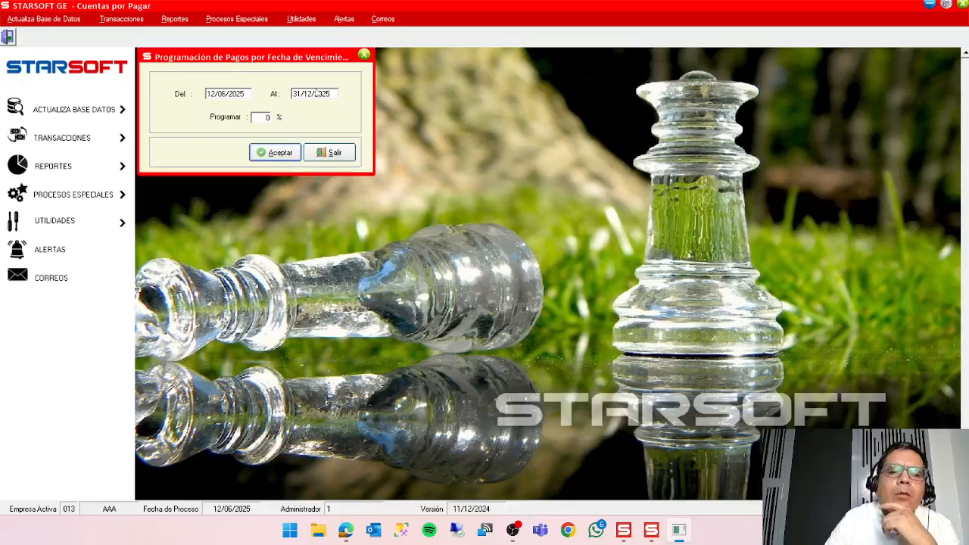
key("Return")
type("100")
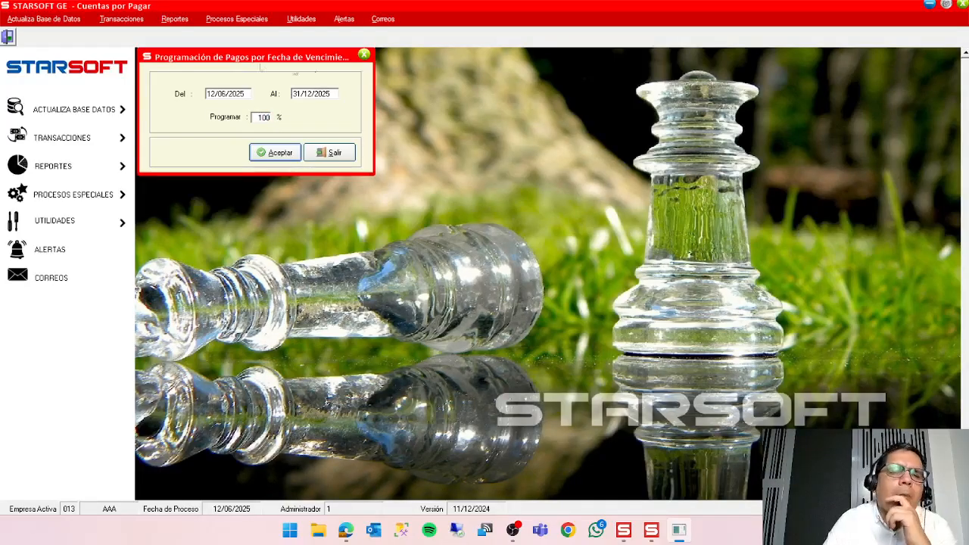
left_click(283, 159)
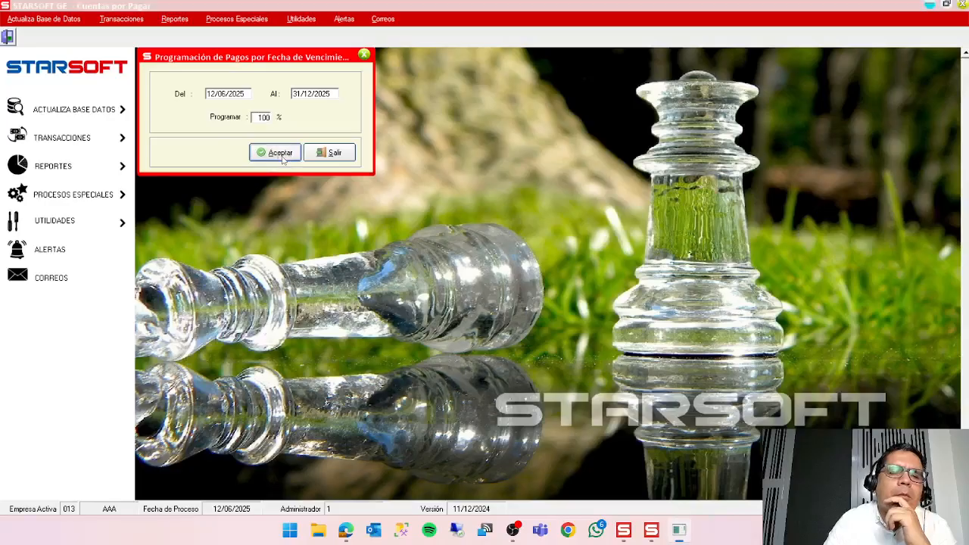
left_click(590, 310)
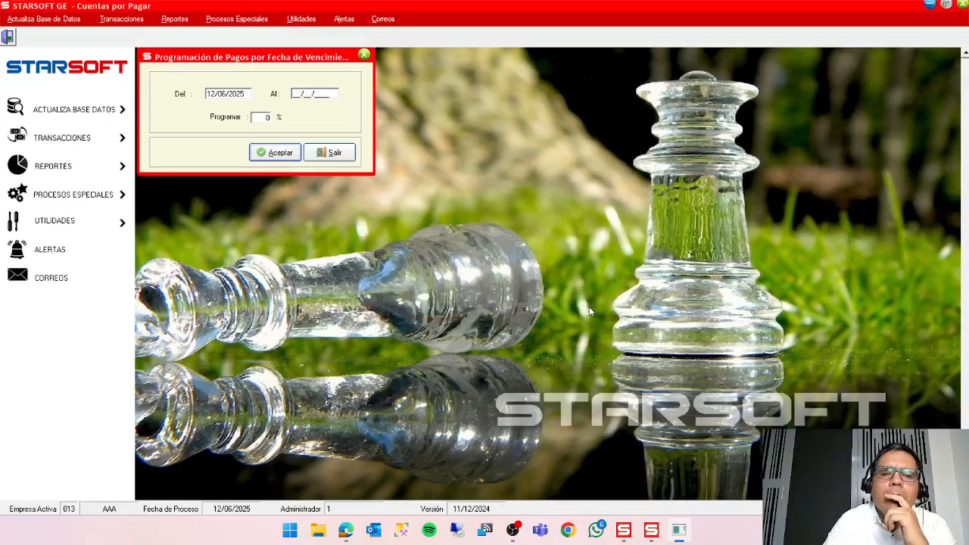
left_click(341, 152)
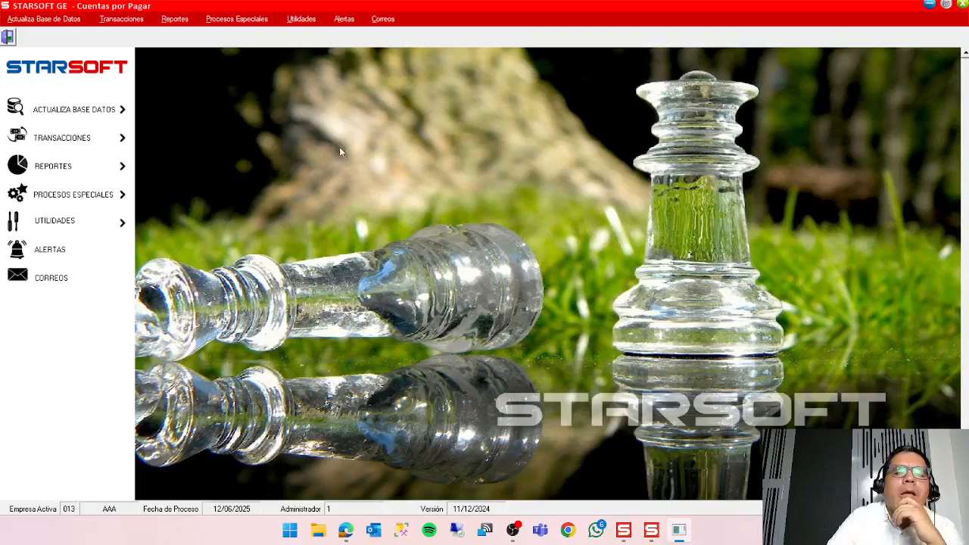
Open payment scheduling by annex and show the detail of the 12/06/2025 schedule.
left_click(121, 19)
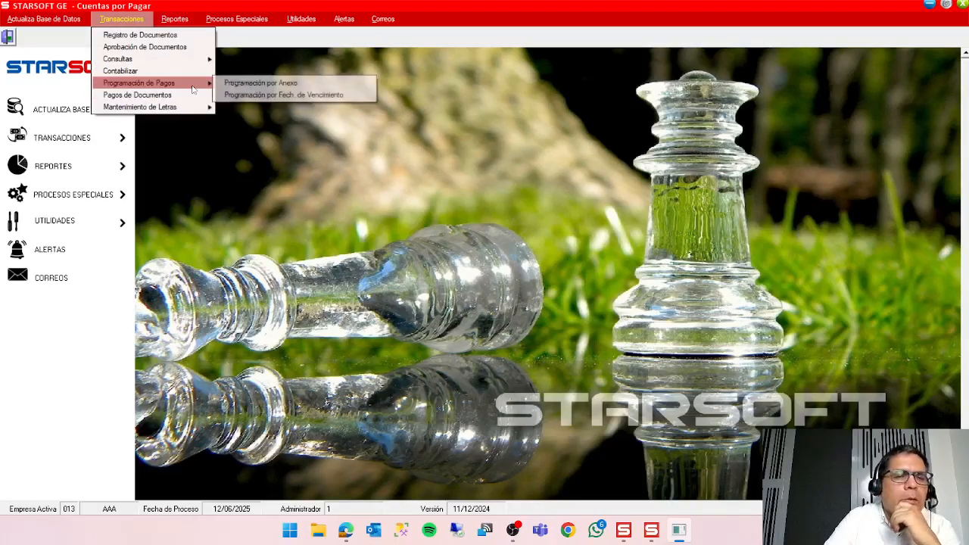
left_click(274, 83)
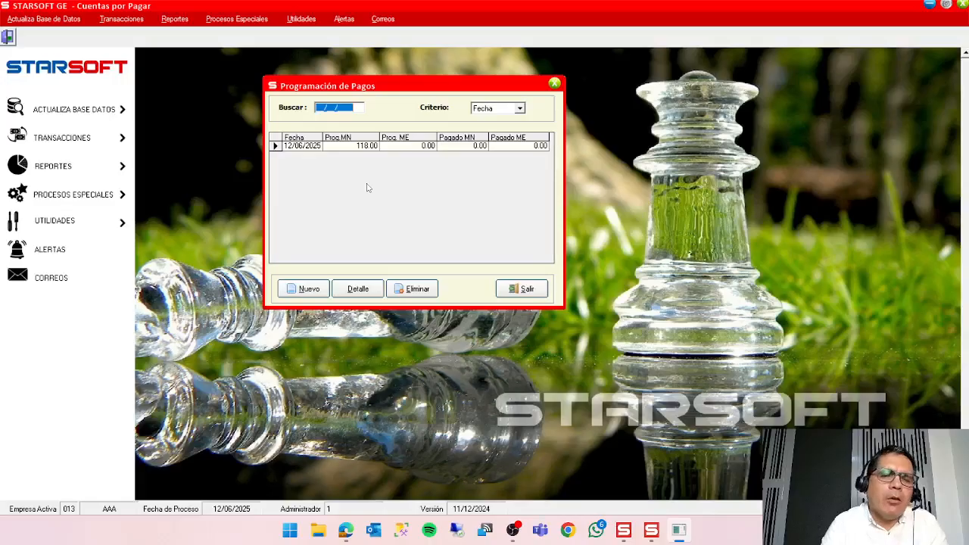
left_click(277, 146)
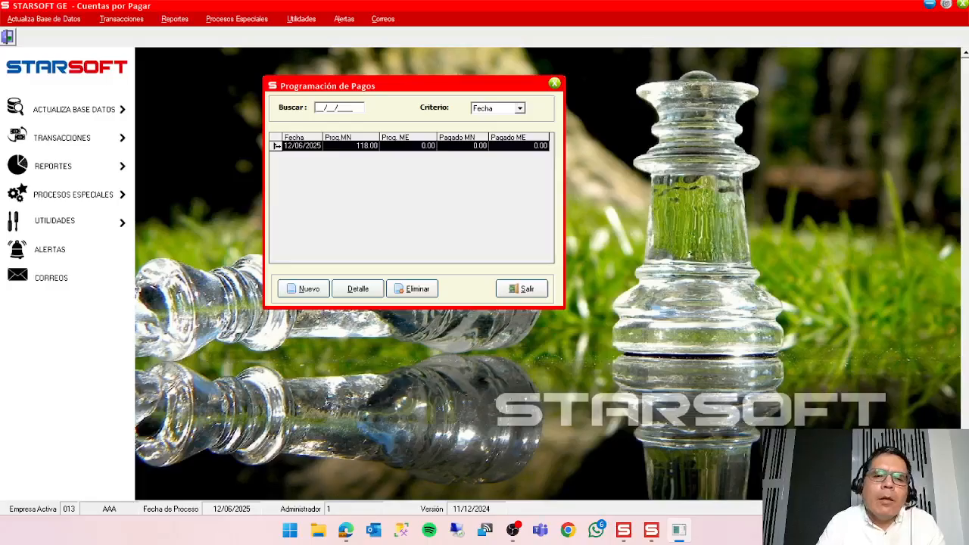
left_click(364, 289)
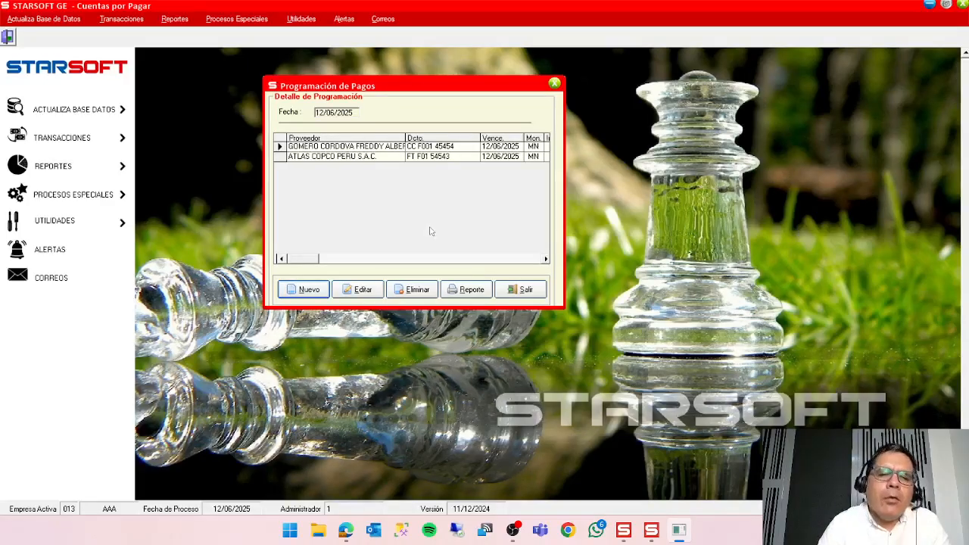
Add AGROPECUARIA DANYA S.A. document FT F001 1554 to the schedule, continuing although it is not yet posted to accounting.
left_click(307, 290)
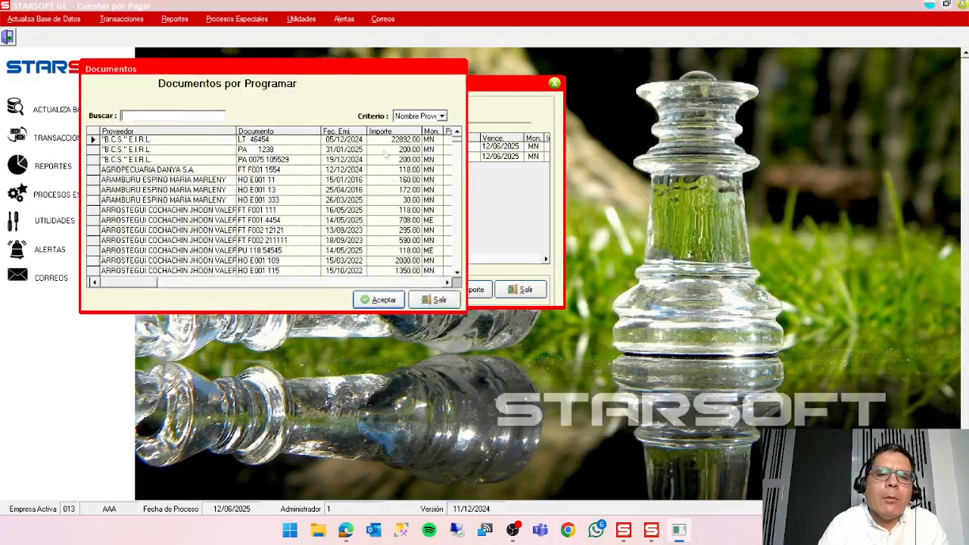
left_click_drag(330, 72, 764, 97)
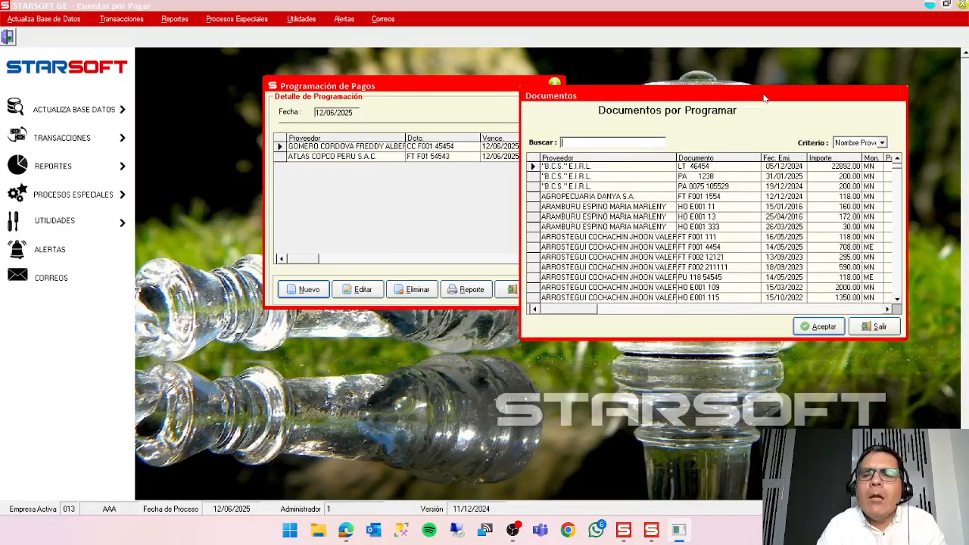
left_click(579, 196)
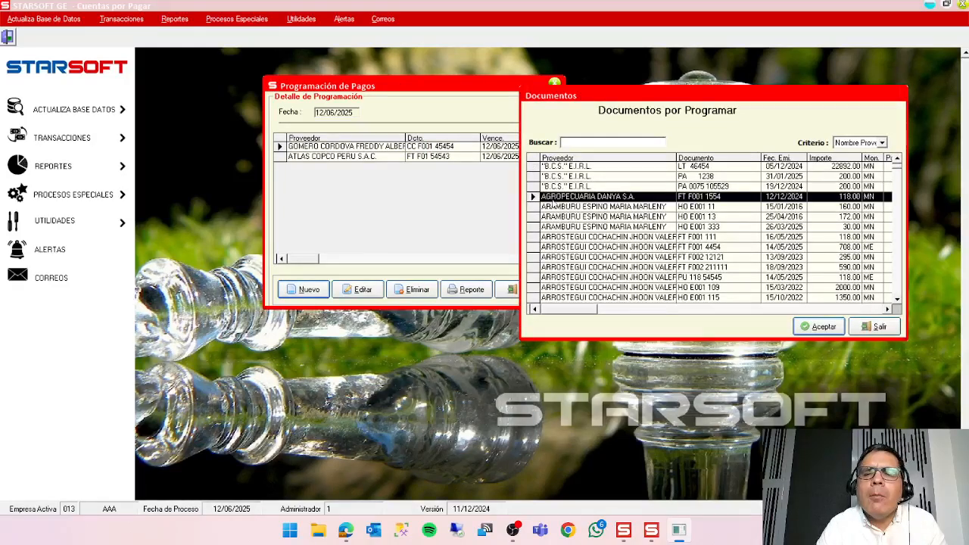
left_click(821, 327)
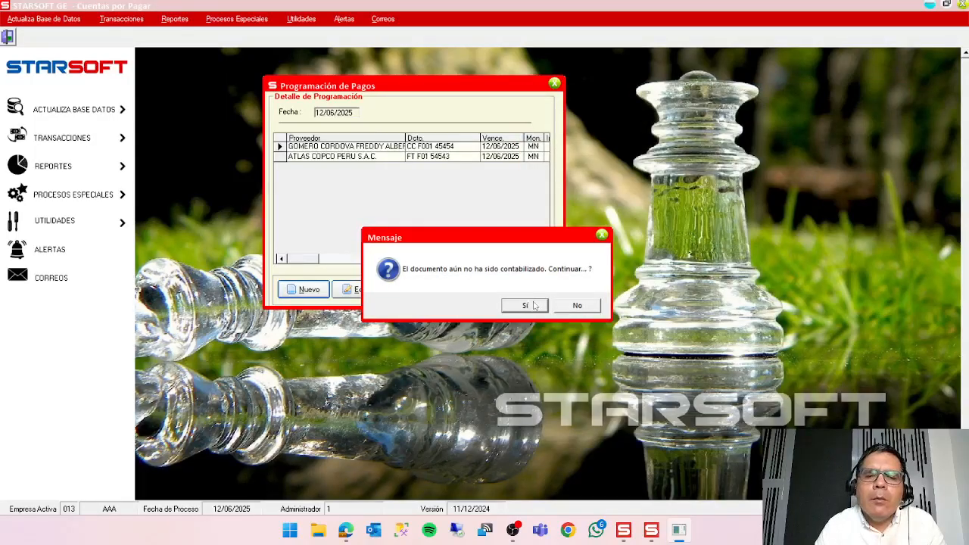
left_click(540, 309)
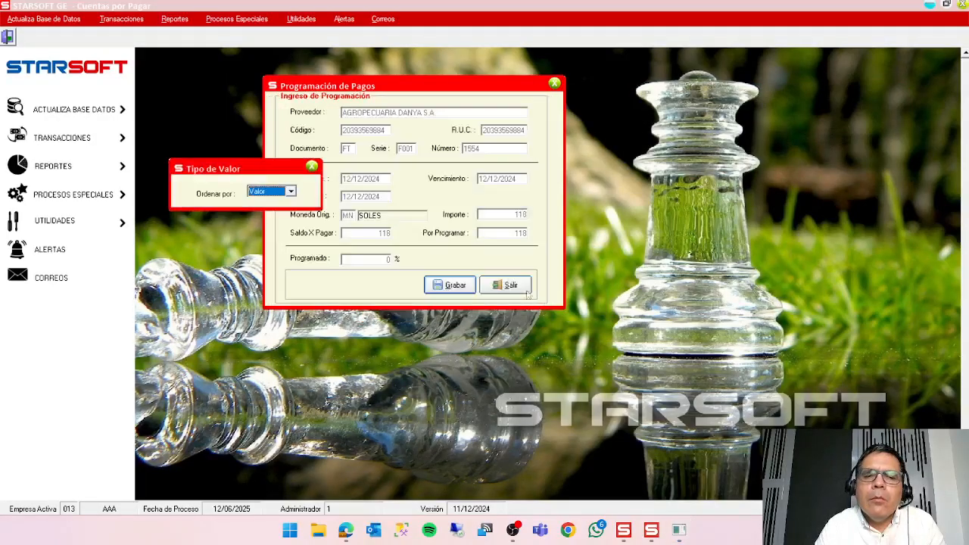
Choose Valor as the value type, set the programmed amount to 118 and save the document's scheduling entry.
left_click_drag(260, 173, 704, 168)
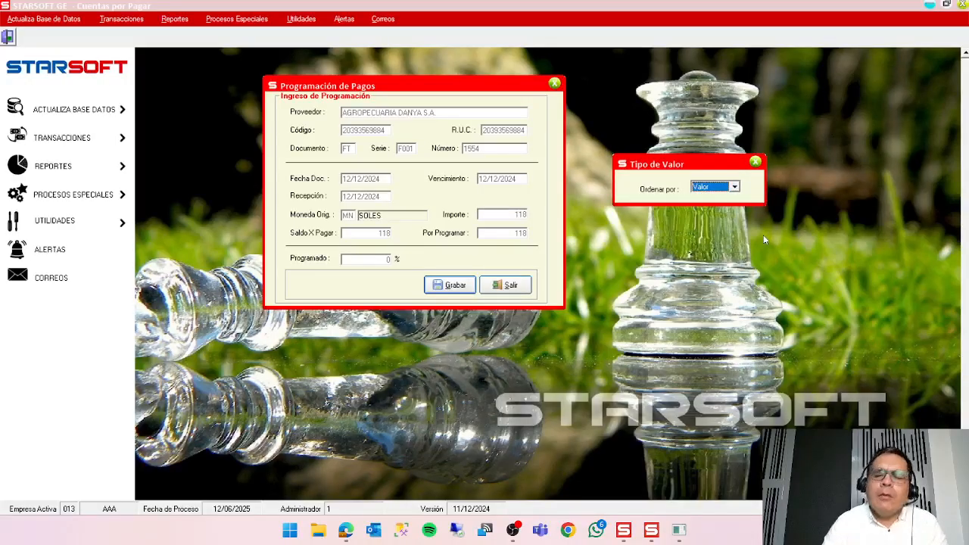
key("Return")
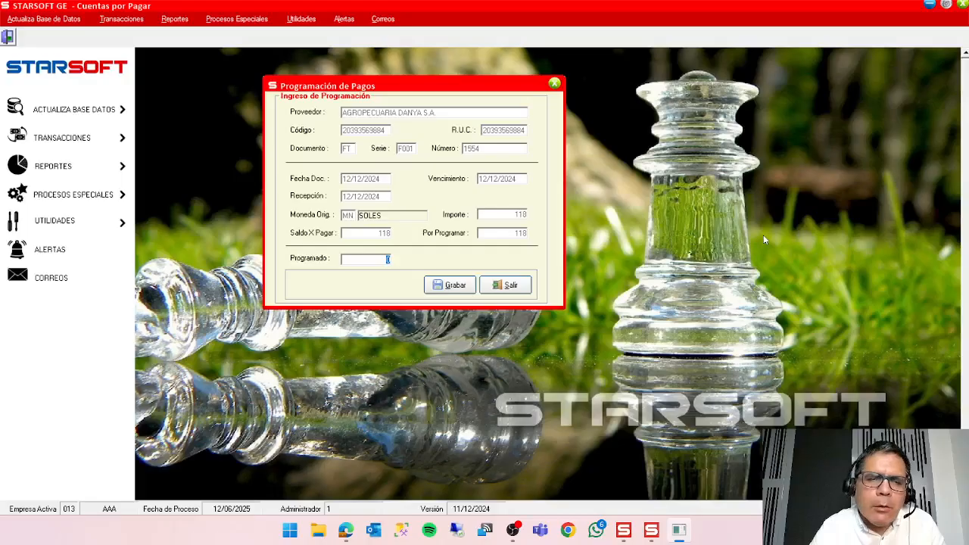
type("118")
key("Return")
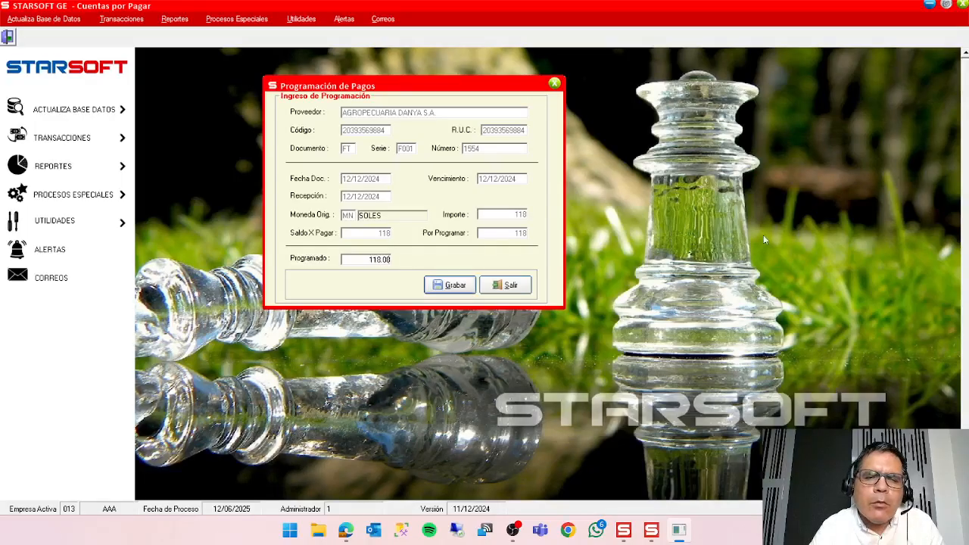
key("Return")
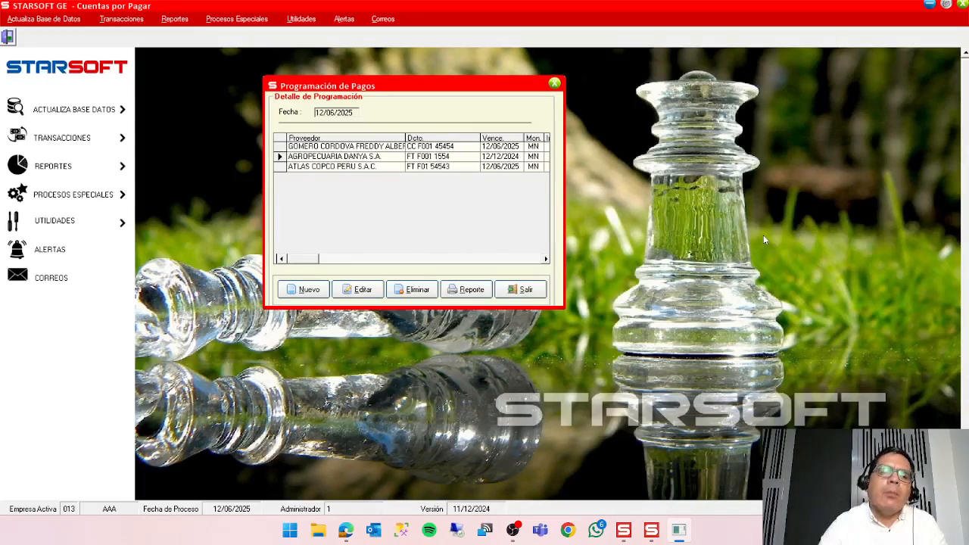
Leave the schedule detail, switch to Caja y Banco and start a new concept in the bank movement to open the scheduled payables list.
left_click(521, 291)
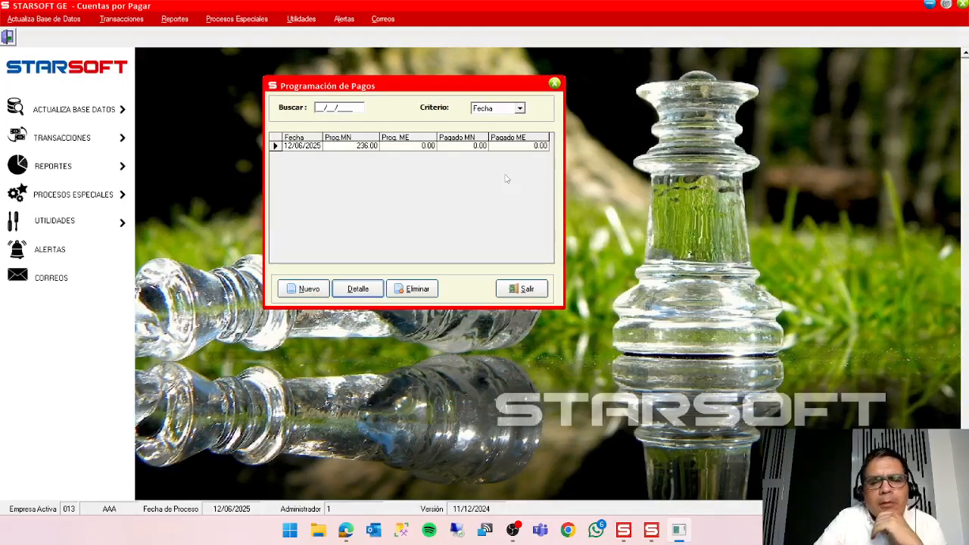
left_click(651, 530)
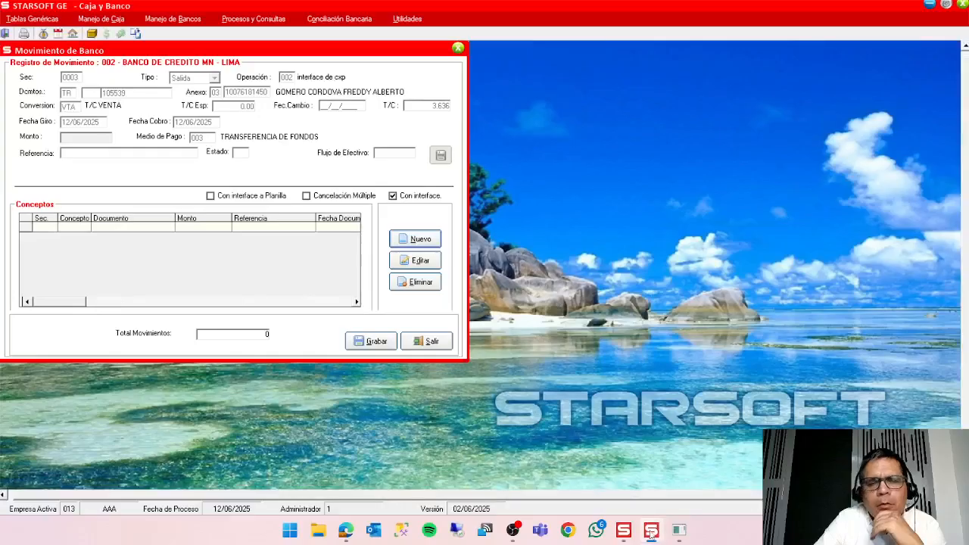
left_click_drag(343, 60, 595, 93)
left_click(681, 273)
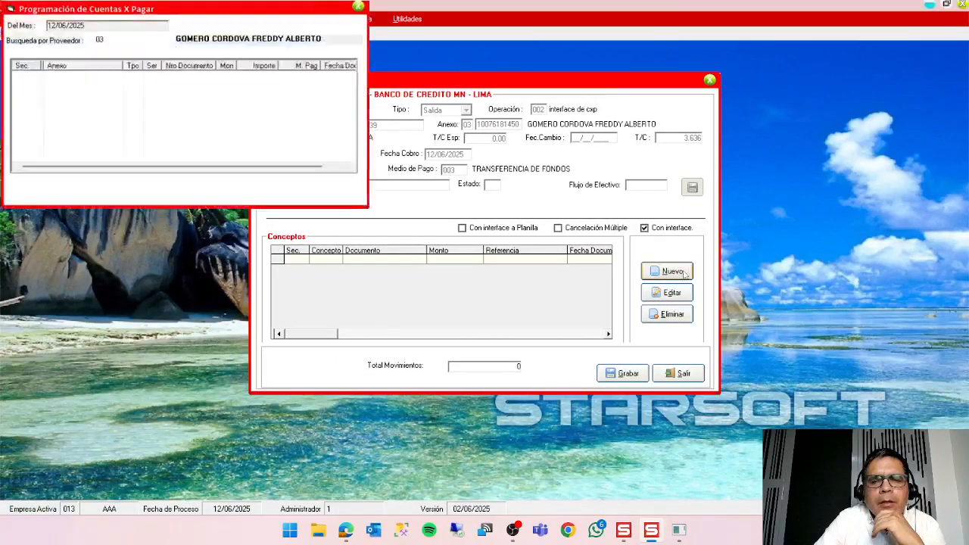
left_click_drag(231, 9, 586, 162)
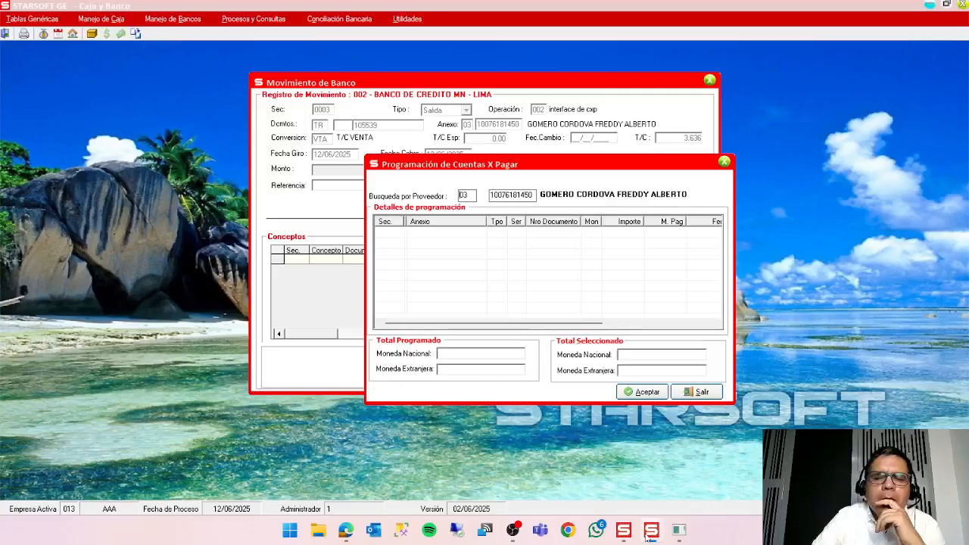
Switch to Cuentas por Pagar, check the suppliers in the 12/06/2025 schedule detail and return to Caja y Banco.
left_click(681, 535)
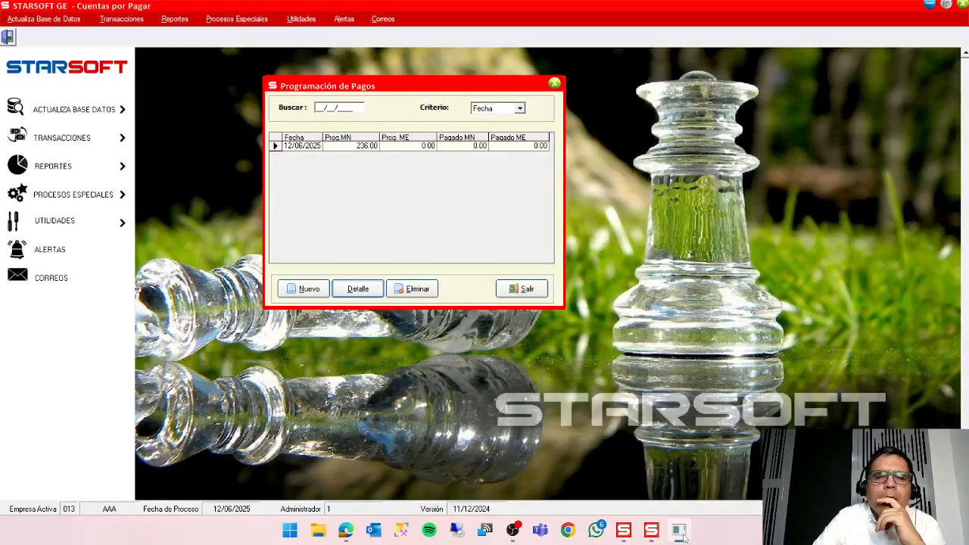
left_click(367, 293)
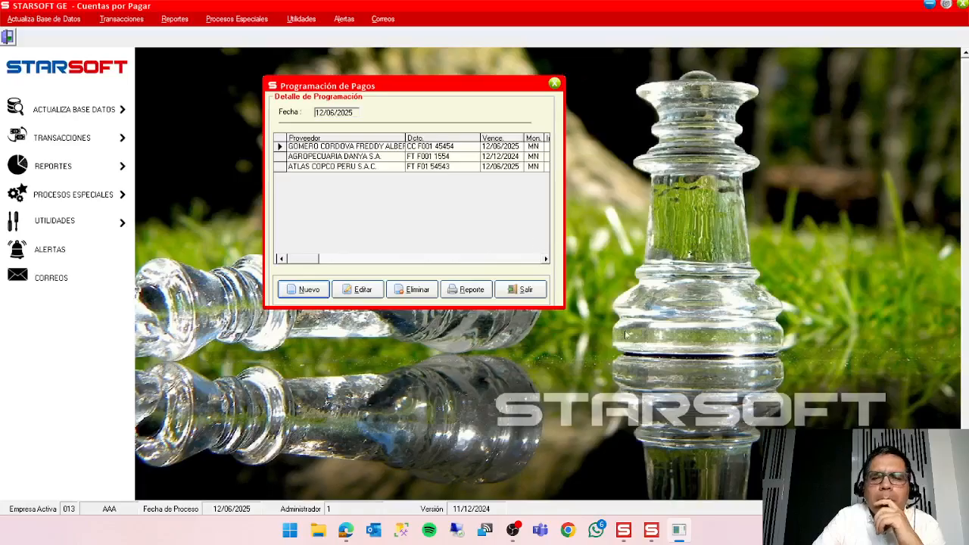
left_click(685, 535)
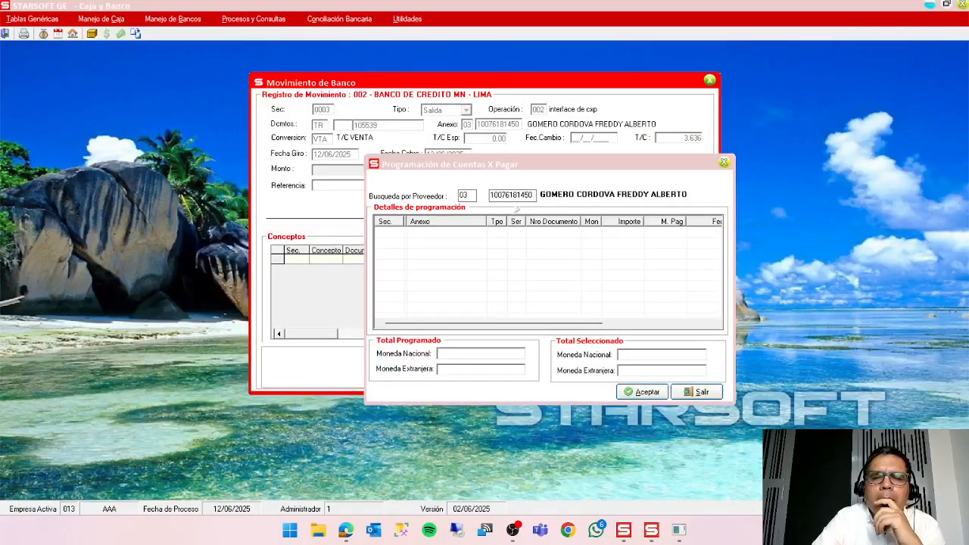
Look up supplier ATLAS COPCO PERU S.A.C. by searching for AT, and load its scheduled payables.
left_click(518, 196)
key("F1")
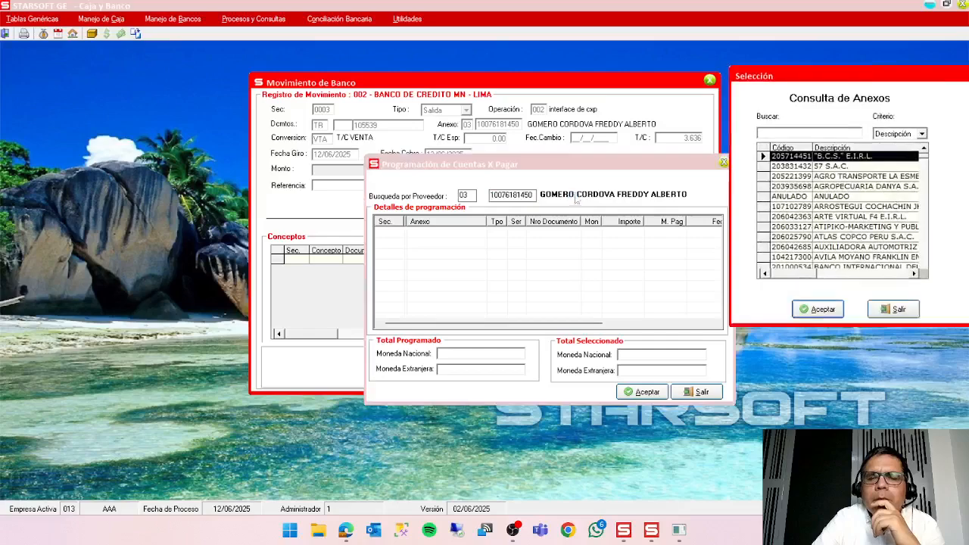
type("AT")
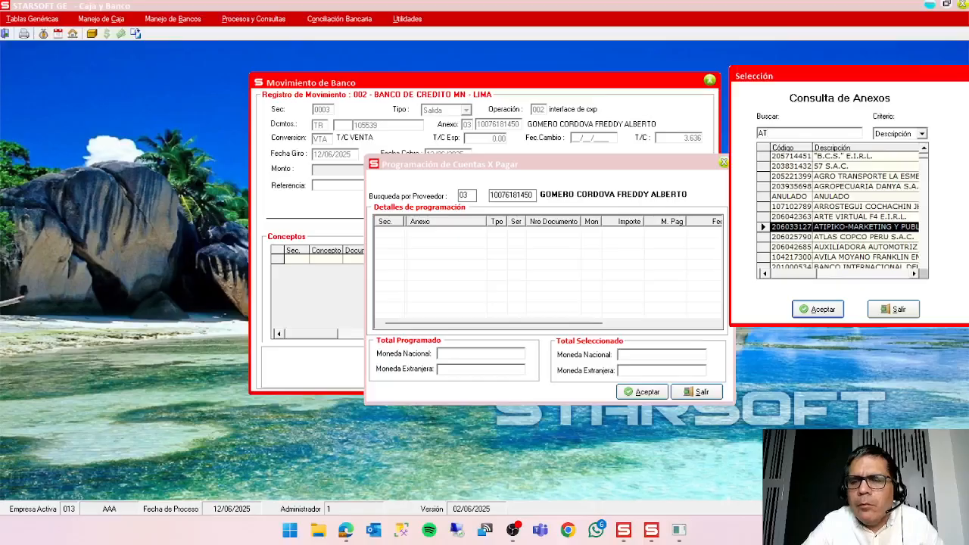
double_click(837, 238)
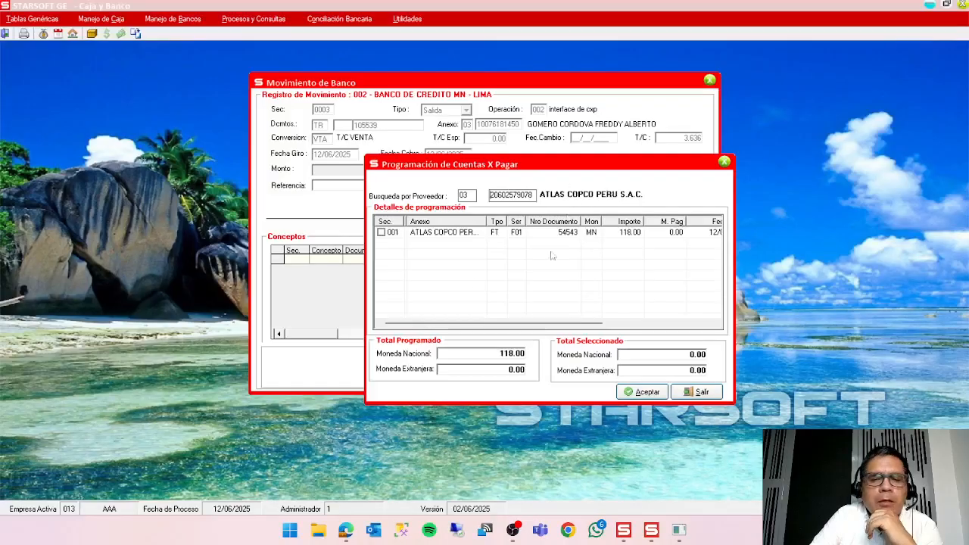
Select document FT F01 54543 for payment with an amount of 118.00 and accept the selection into the bank movement.
left_click(381, 233)
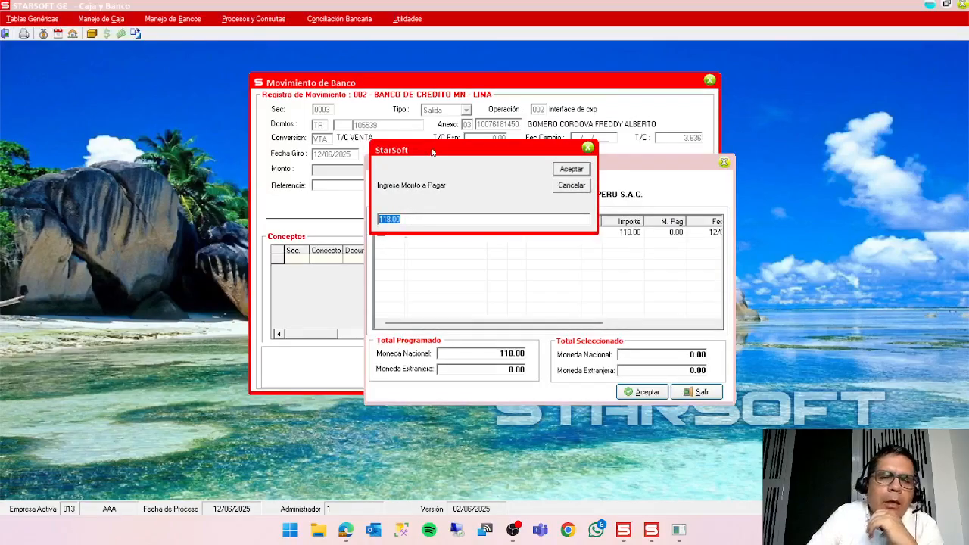
left_click_drag(432, 150, 377, 116)
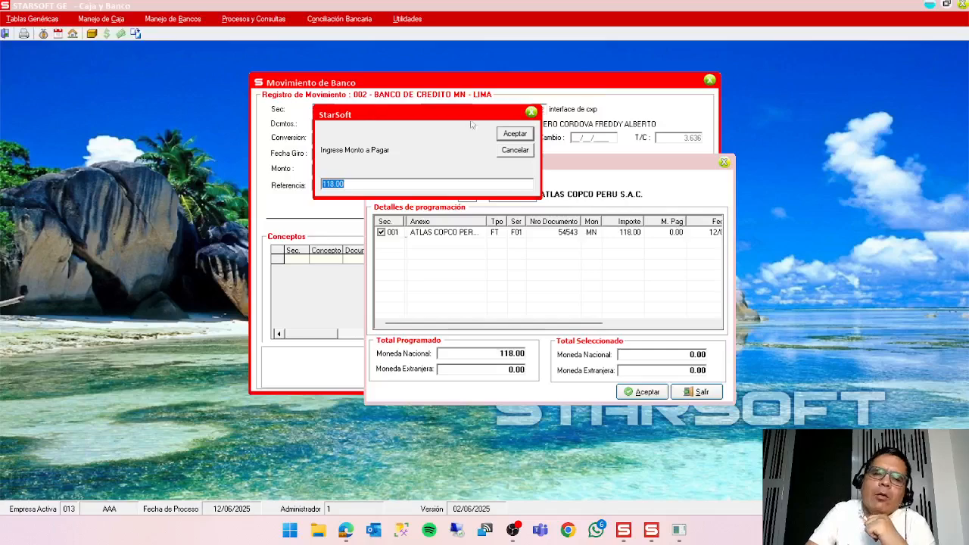
left_click(515, 135)
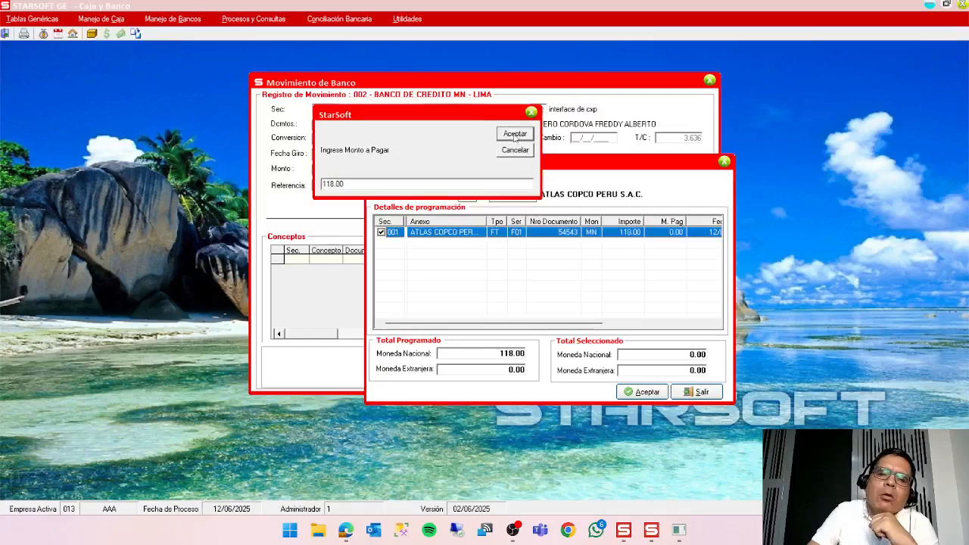
left_click(628, 389)
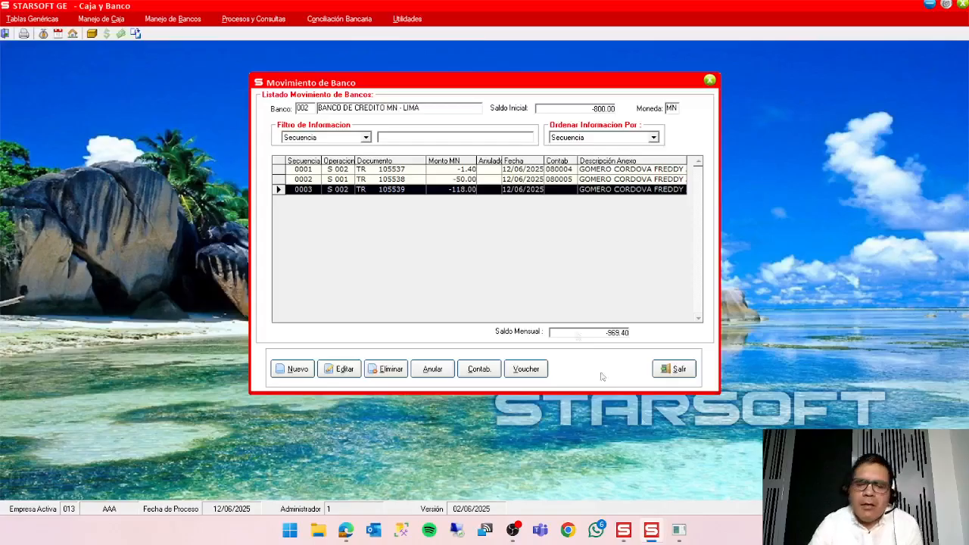
Switch to Cuentas por Pagar and close the 12/06/2025 schedule detail and the payment scheduling window.
left_click(678, 532)
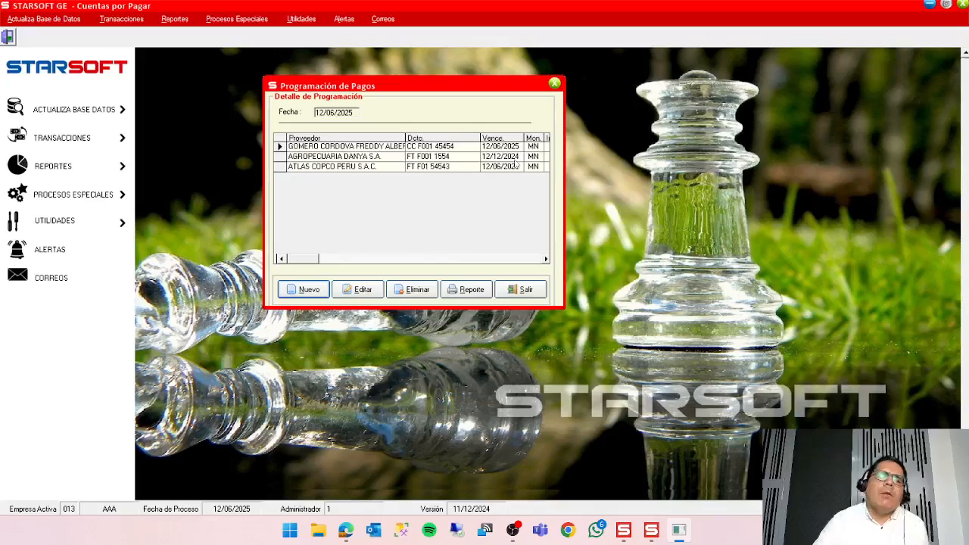
left_click(528, 290)
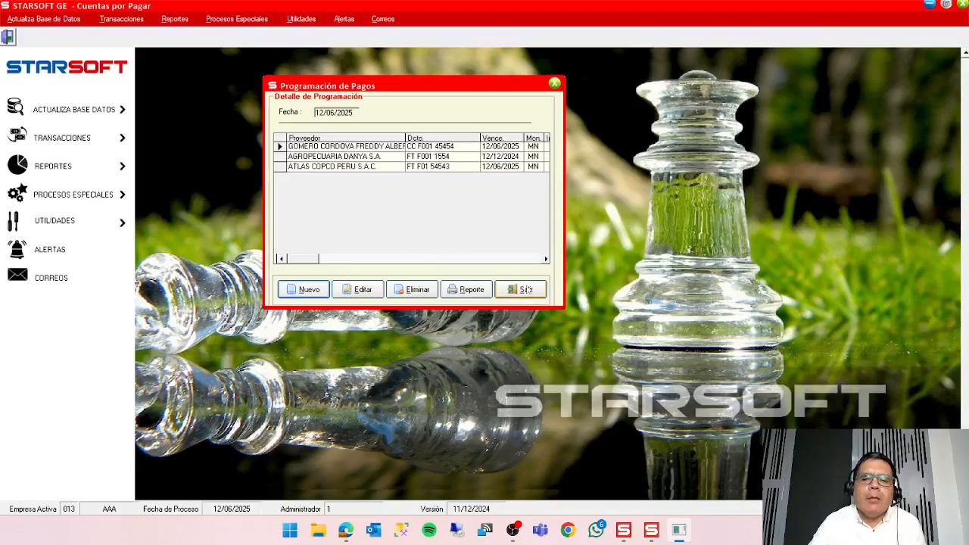
left_click(528, 289)
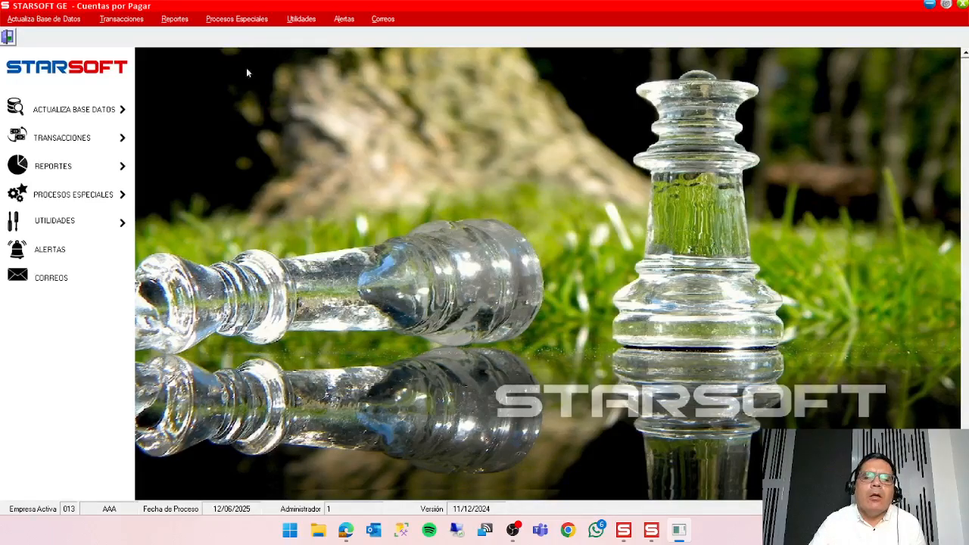
left_click(121, 18)
mouse_move(151, 107)
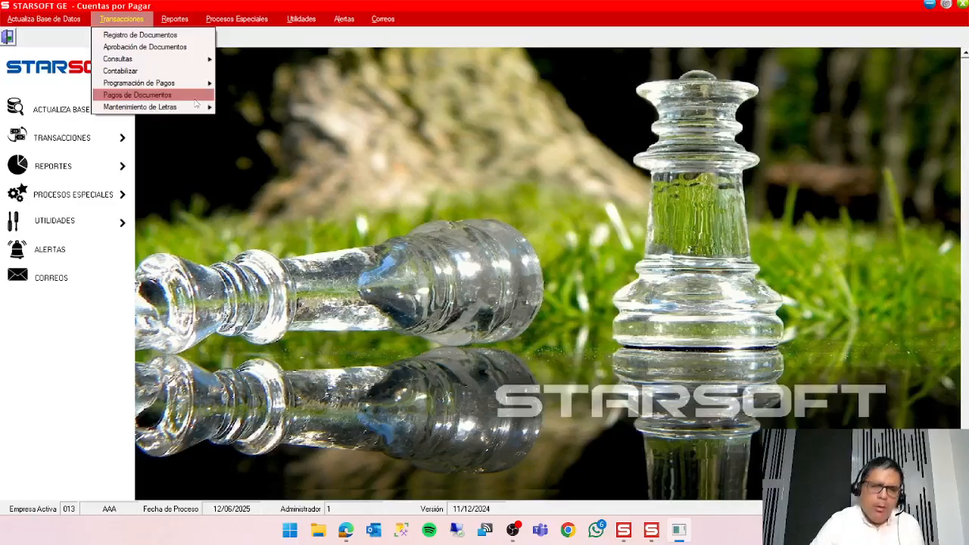
left_click(395, 177)
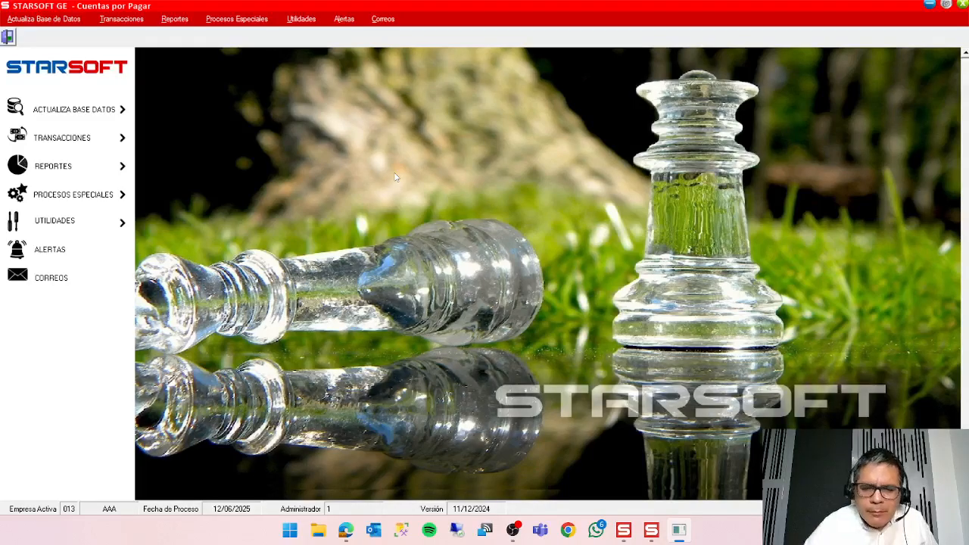
Switch to the Microsoft Edge browser.
left_click(346, 531)
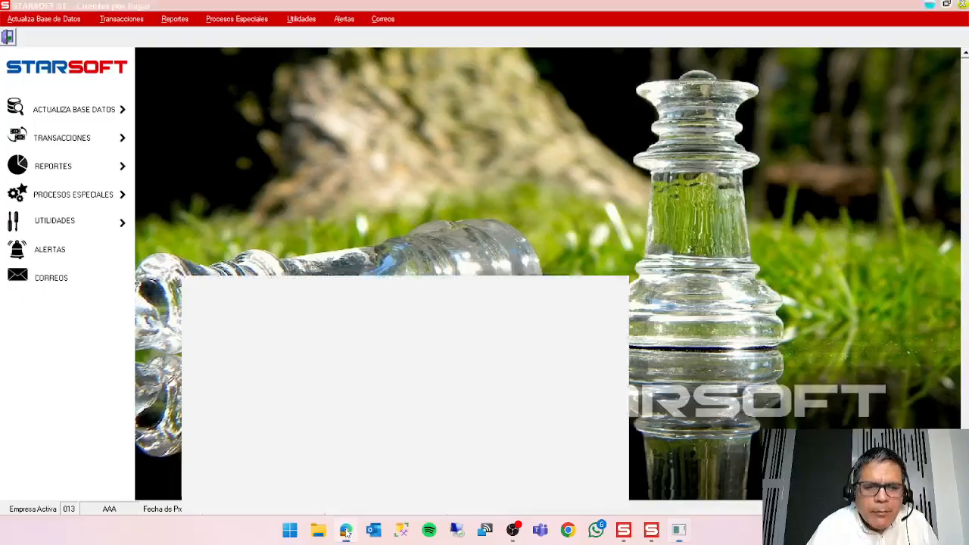